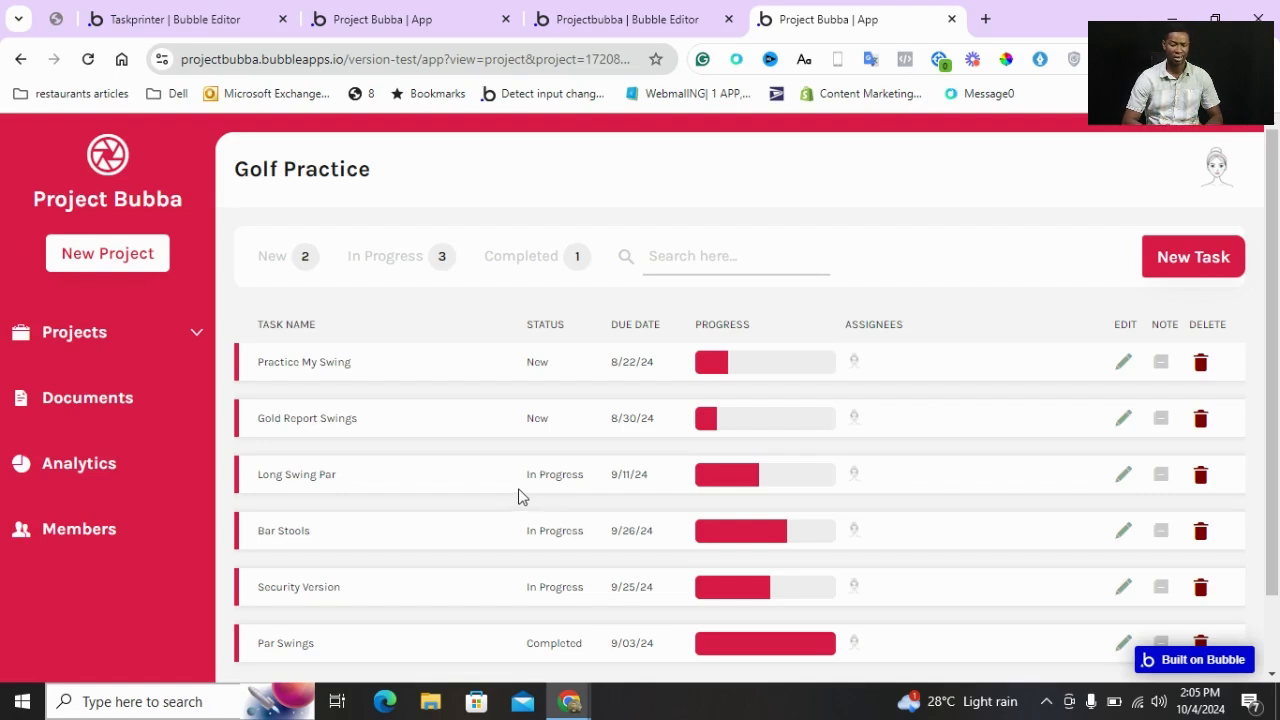
# Filter the Golf Practice tasks by New, In Progress and Completed status, and clear the filter
pyautogui.click(297, 267)
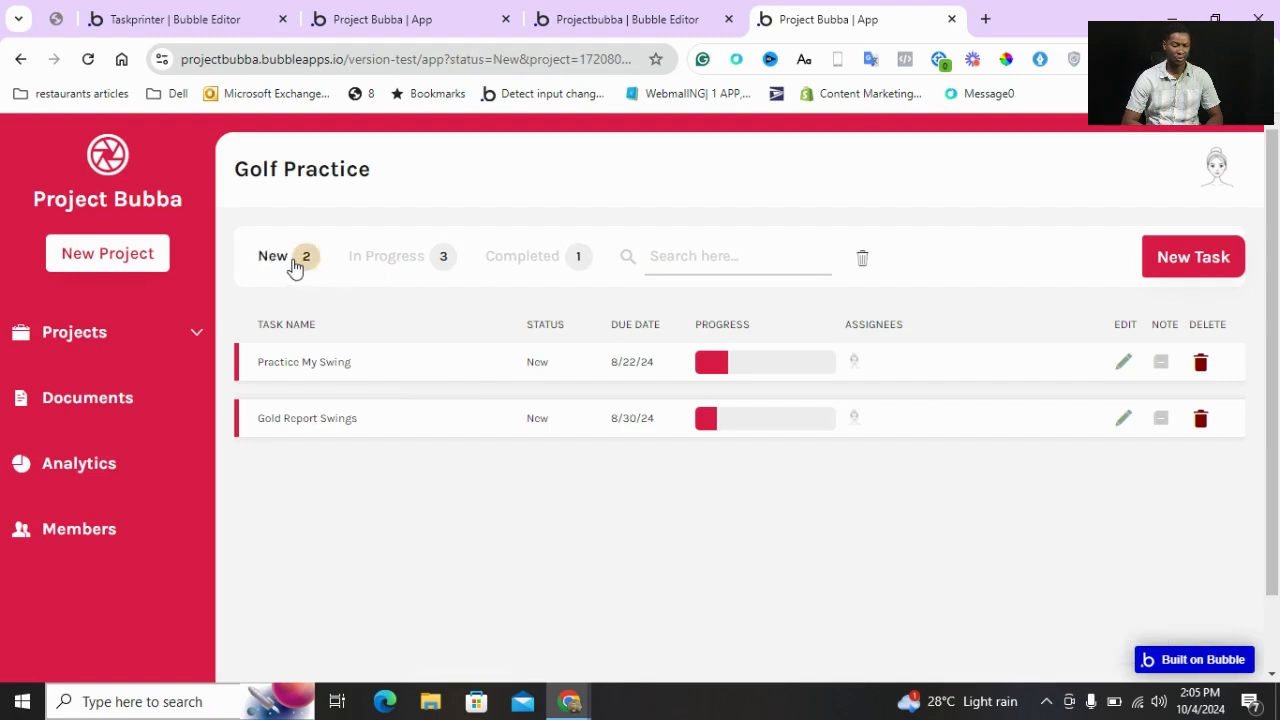
pyautogui.click(377, 265)
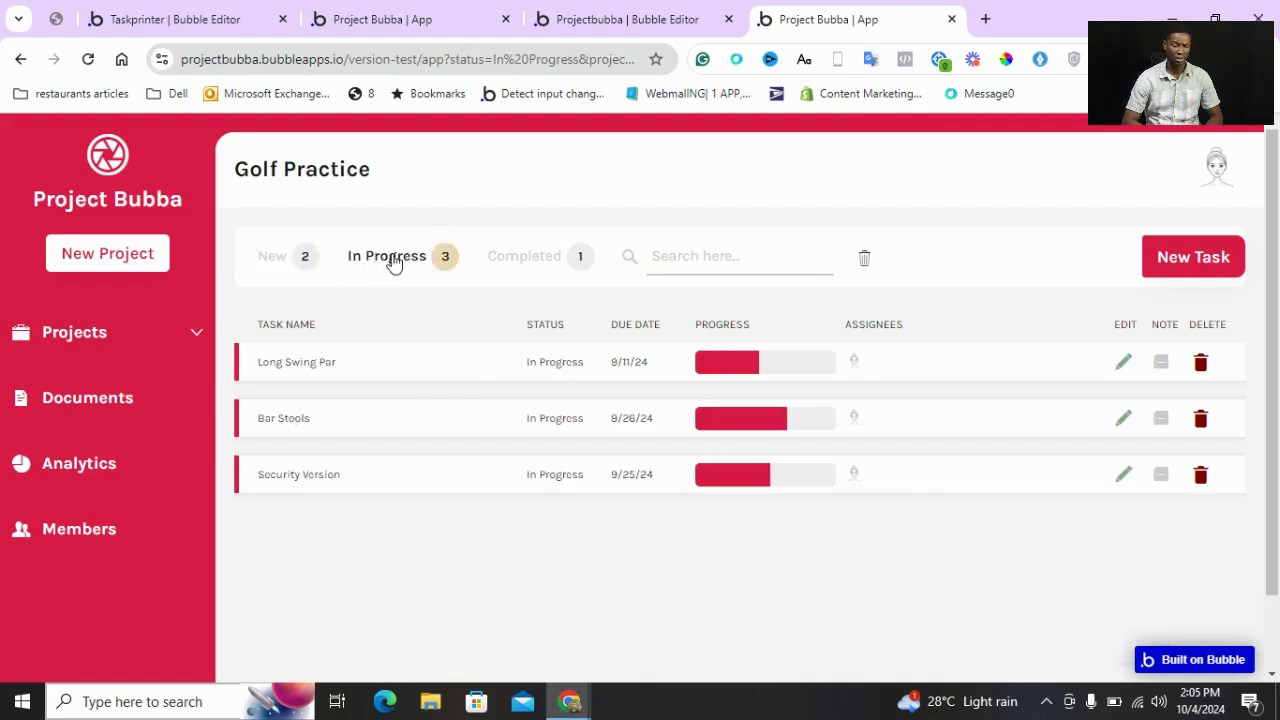
pyautogui.click(542, 254)
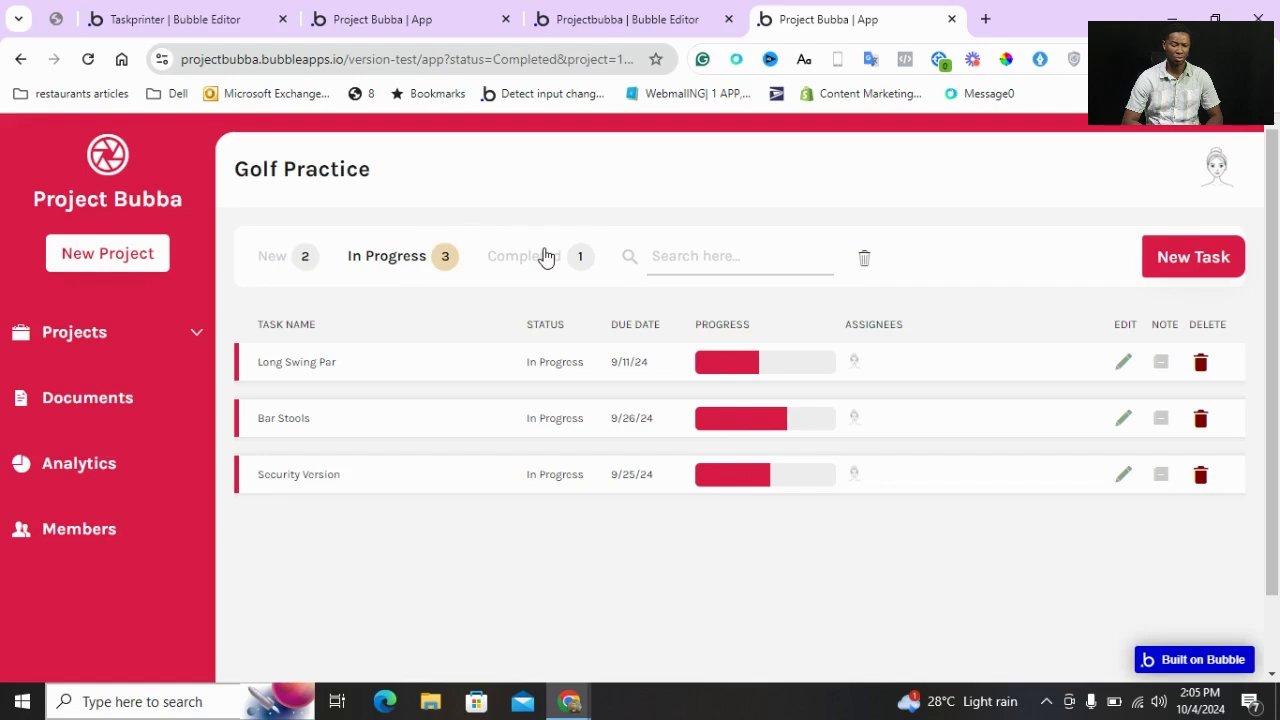
pyautogui.click(861, 262)
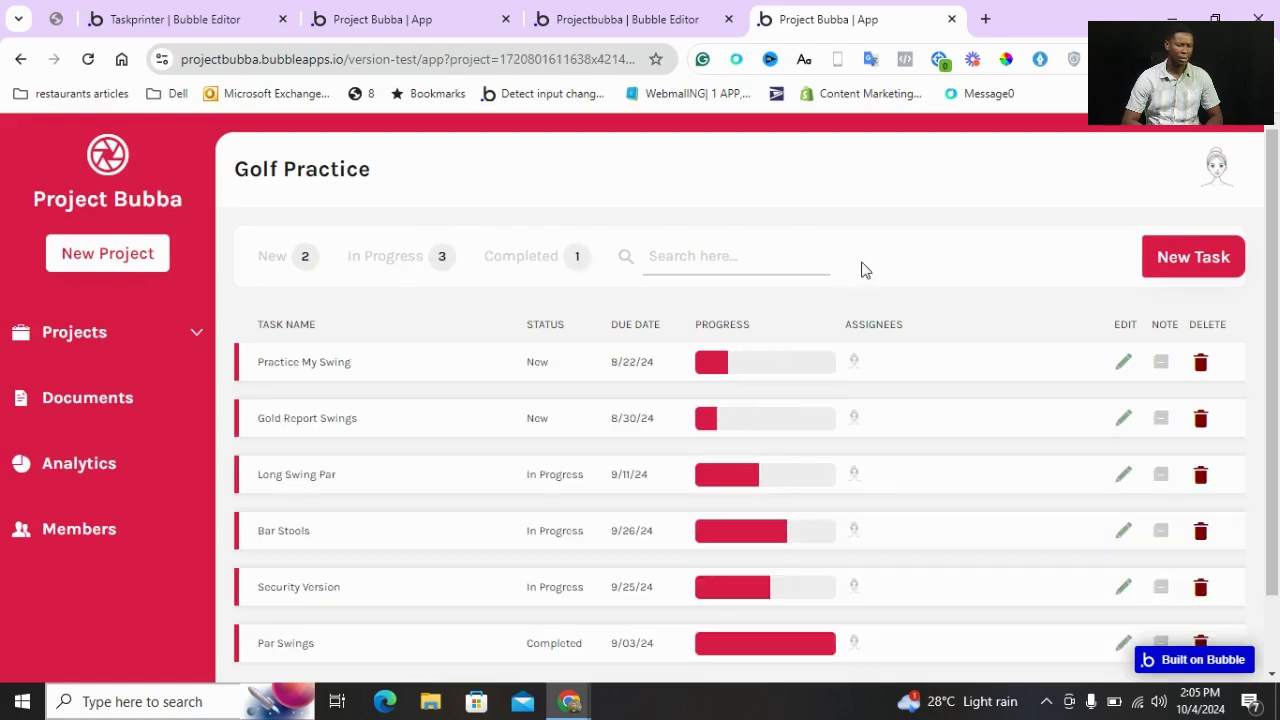
# Add the note "hey check out this task" to the Practice My Swing task and close the note window
pyautogui.scroll(-1, 780, 432)
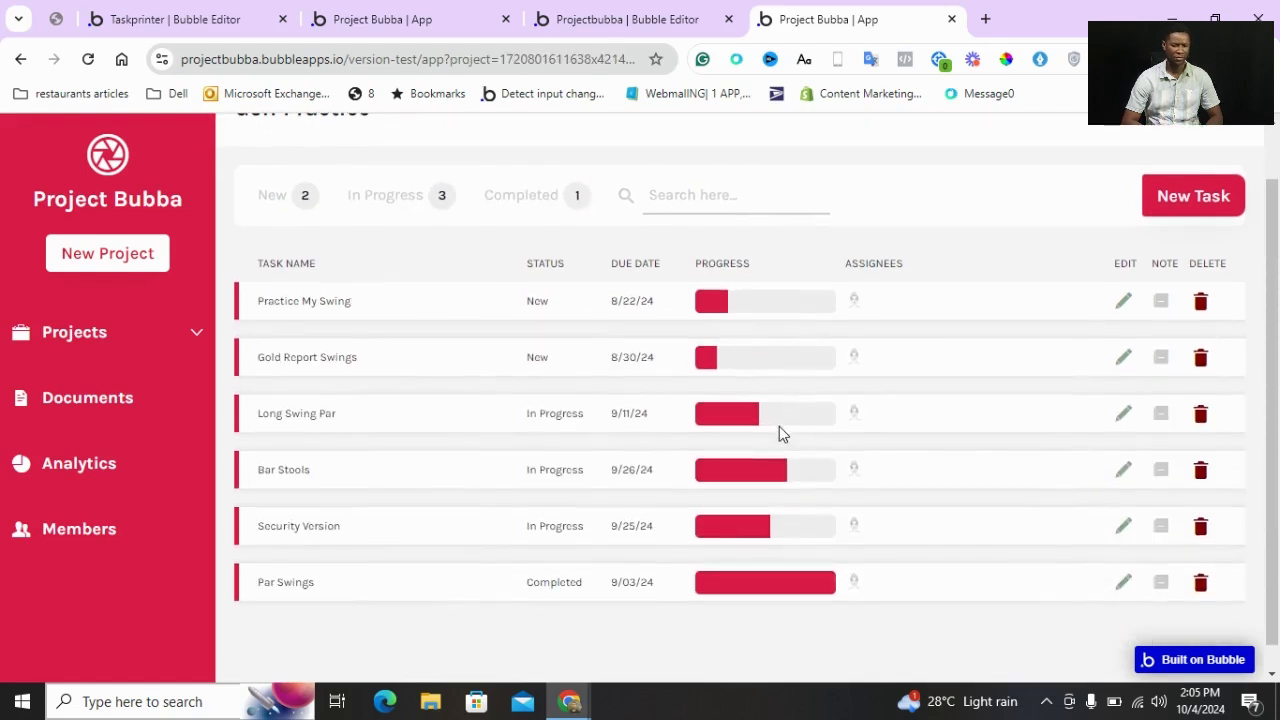
pyautogui.click(1158, 310)
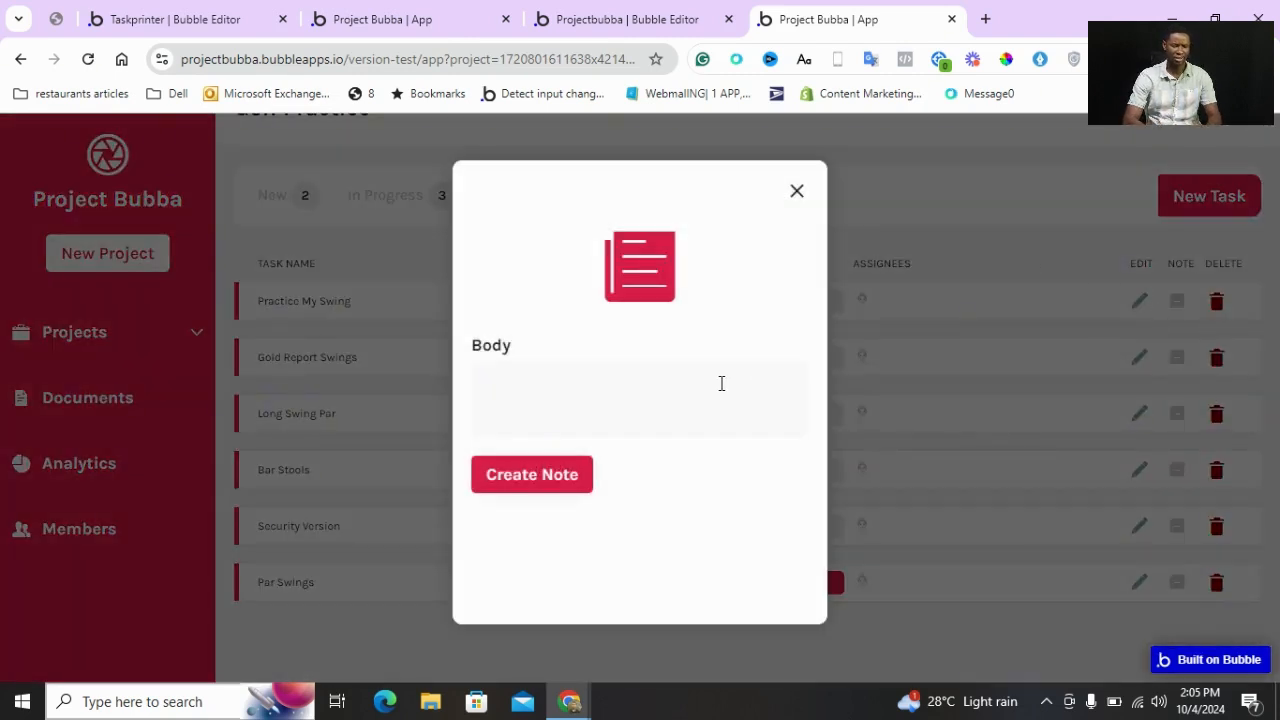
pyautogui.write('hey check ou')
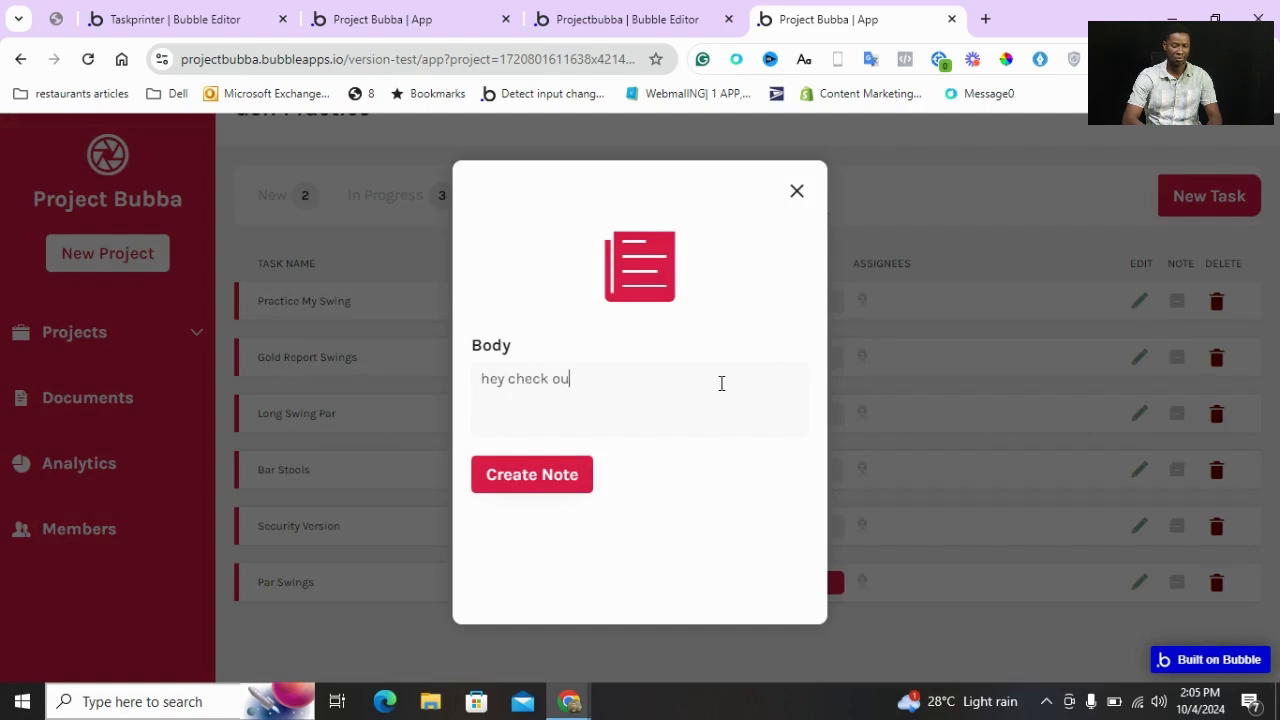
pyautogui.write('t this task')
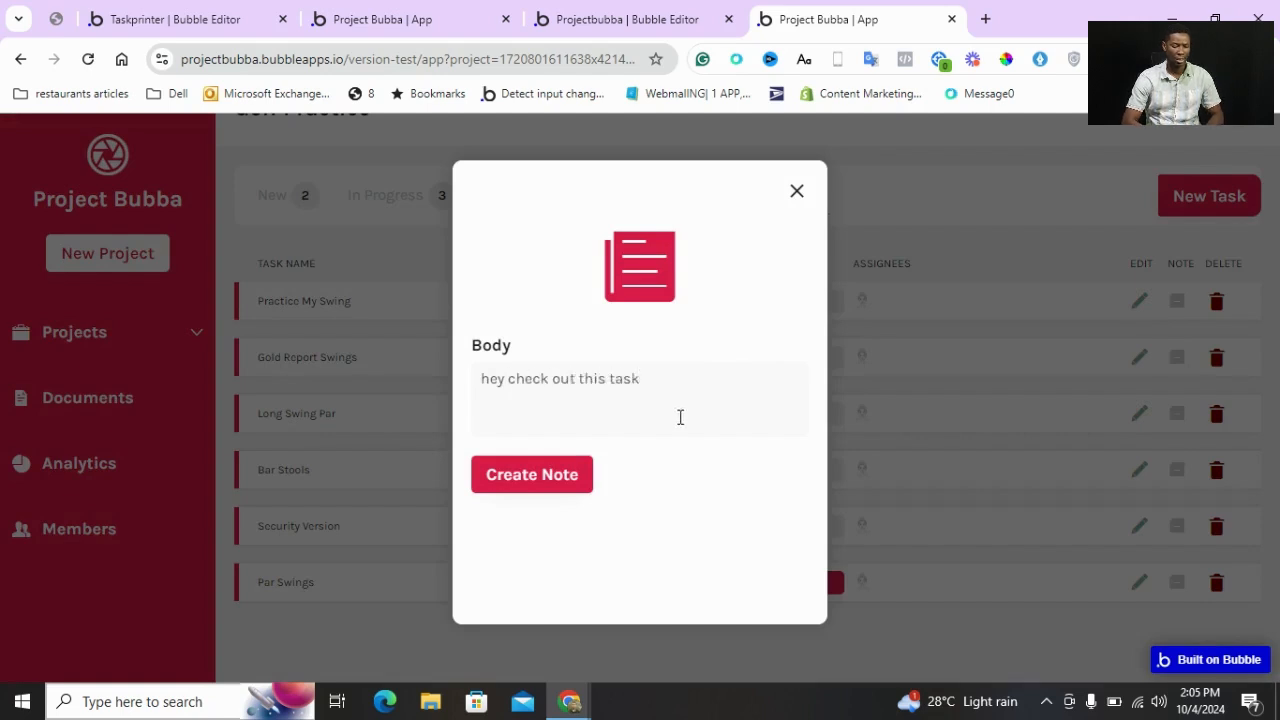
pyautogui.click(577, 477)
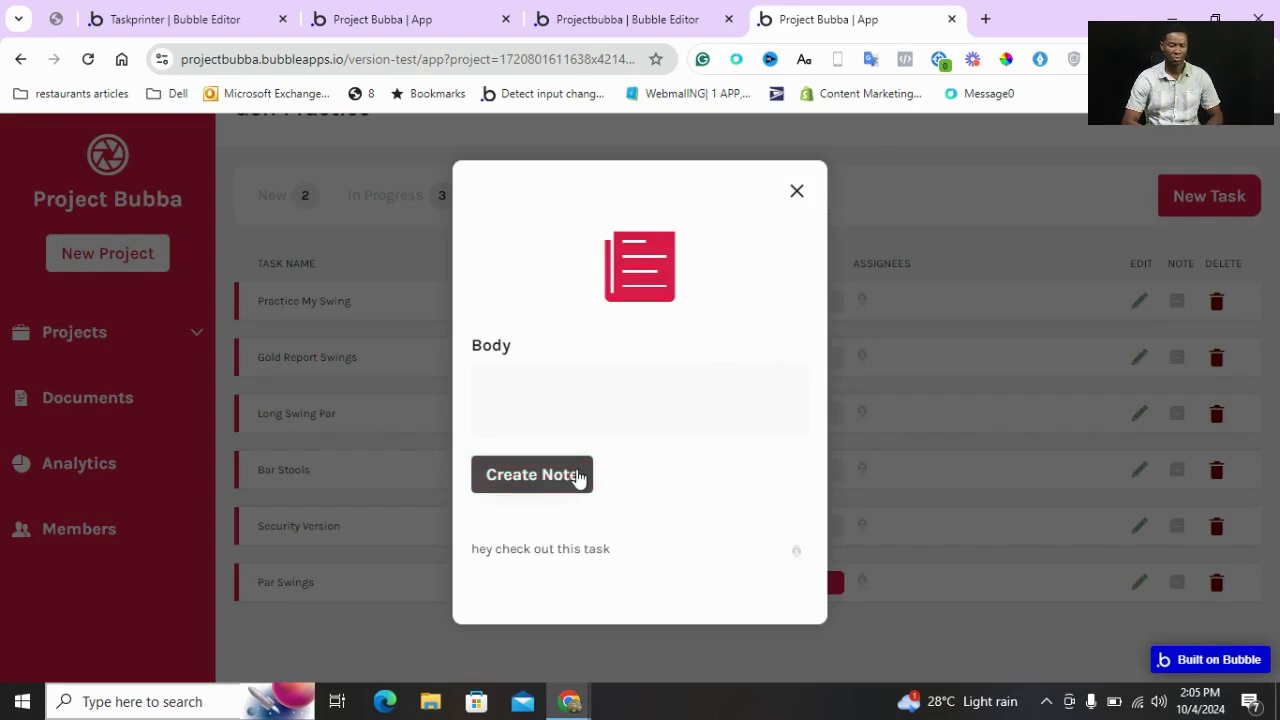
pyautogui.click(797, 192)
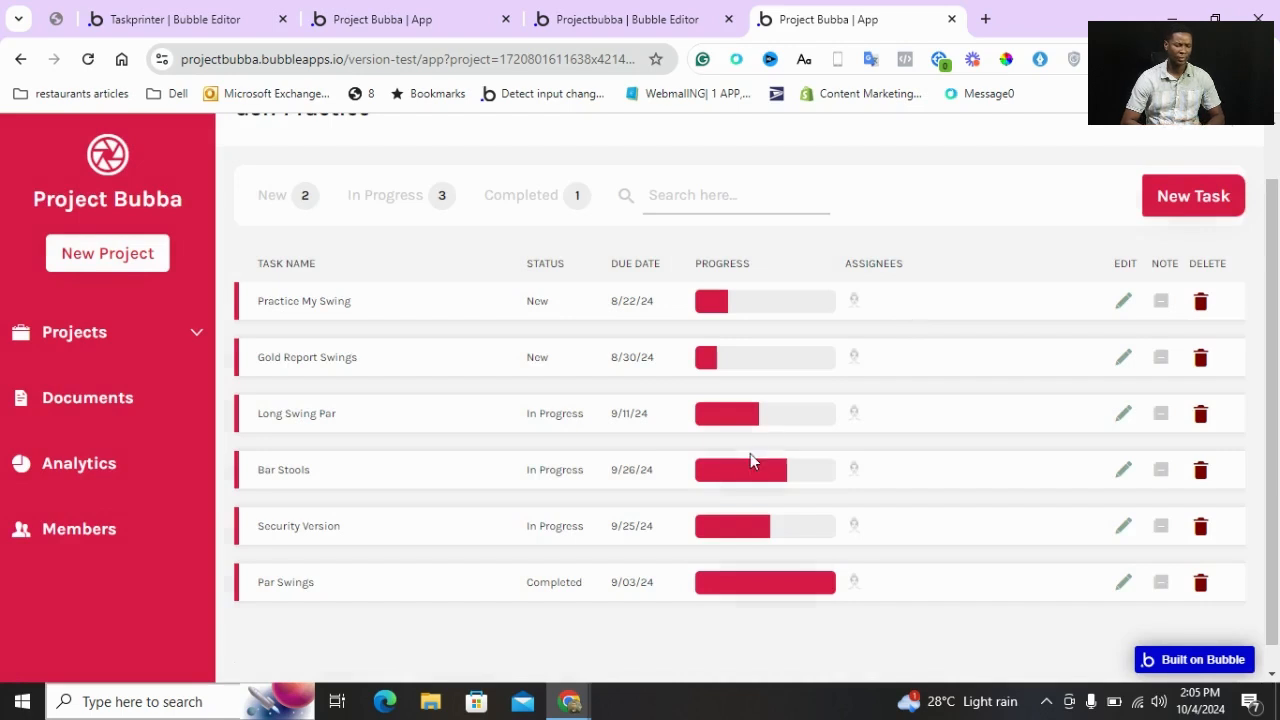
# Look through the Documents, Analytics and Members pages, and return to the Golf Practice project
pyautogui.click(125, 412)
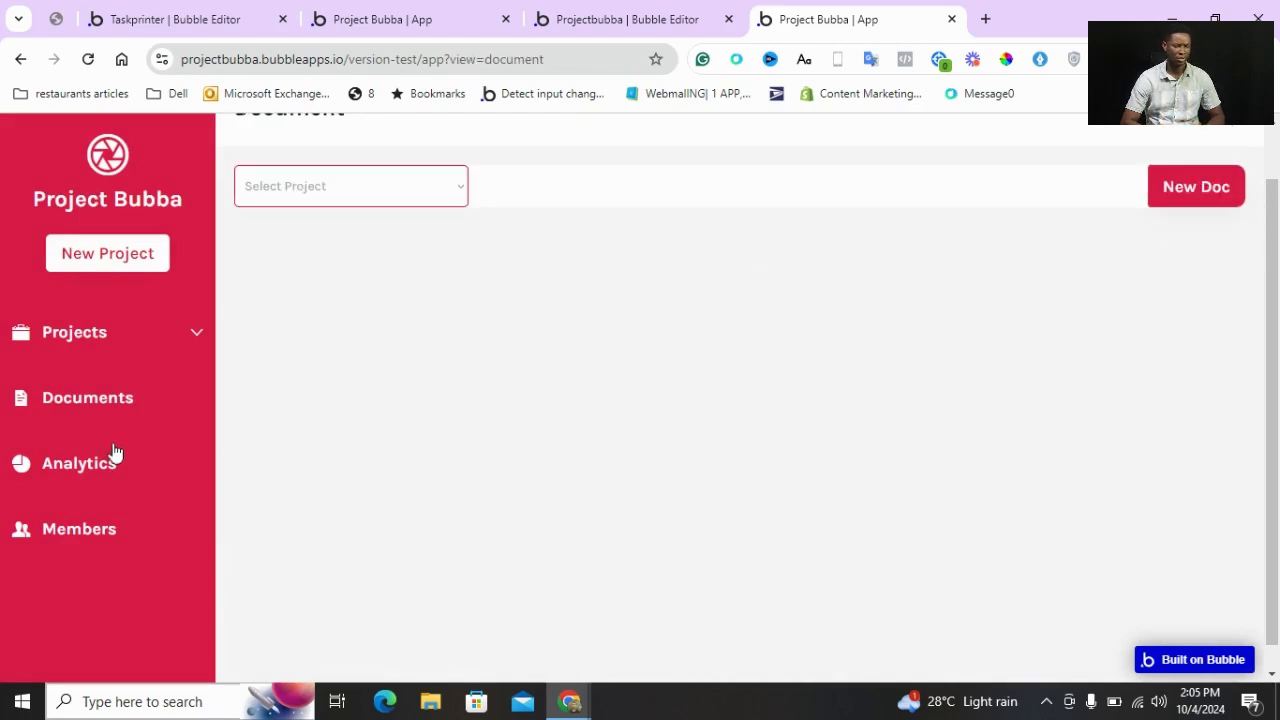
pyautogui.click(111, 460)
pyautogui.click(85, 530)
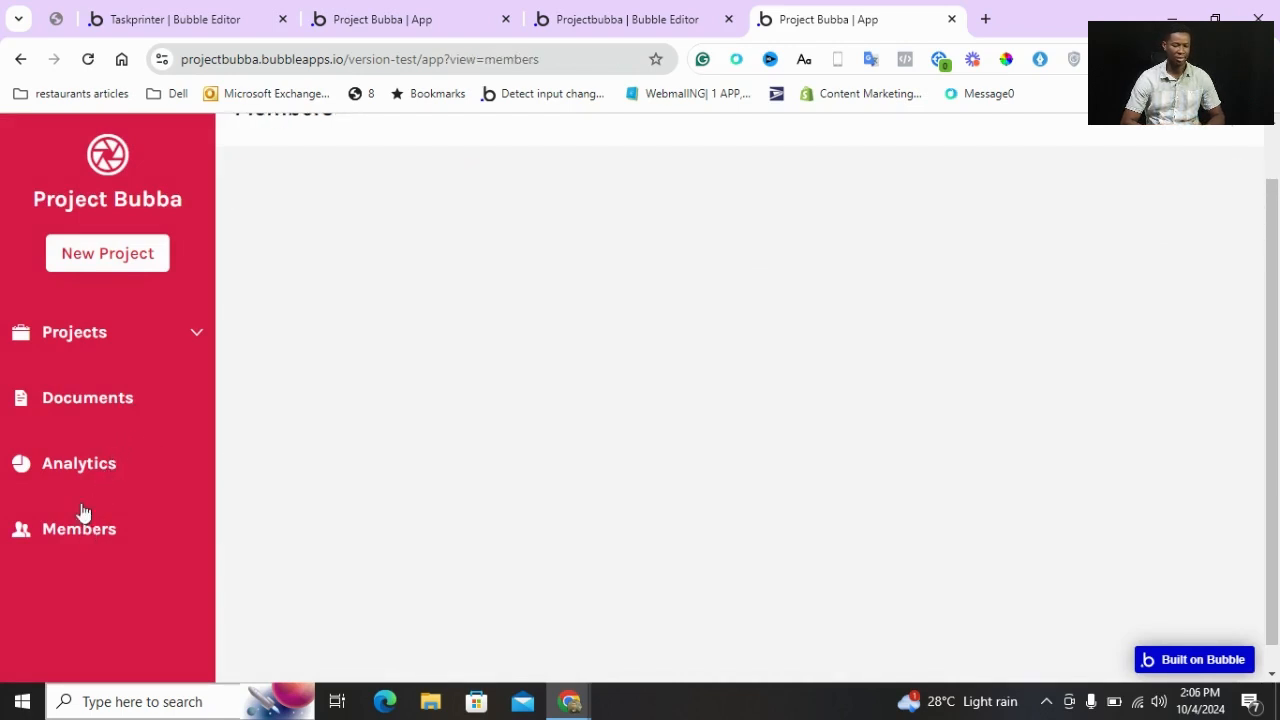
pyautogui.click(90, 322)
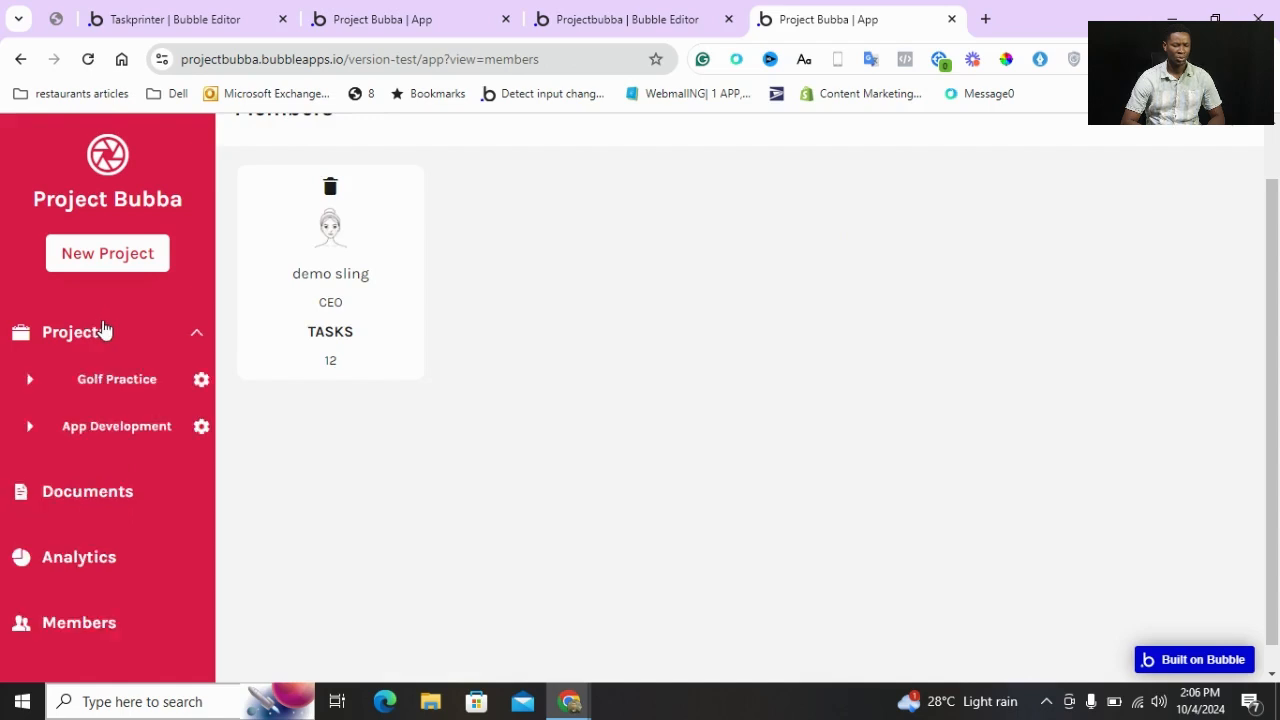
pyautogui.click(115, 383)
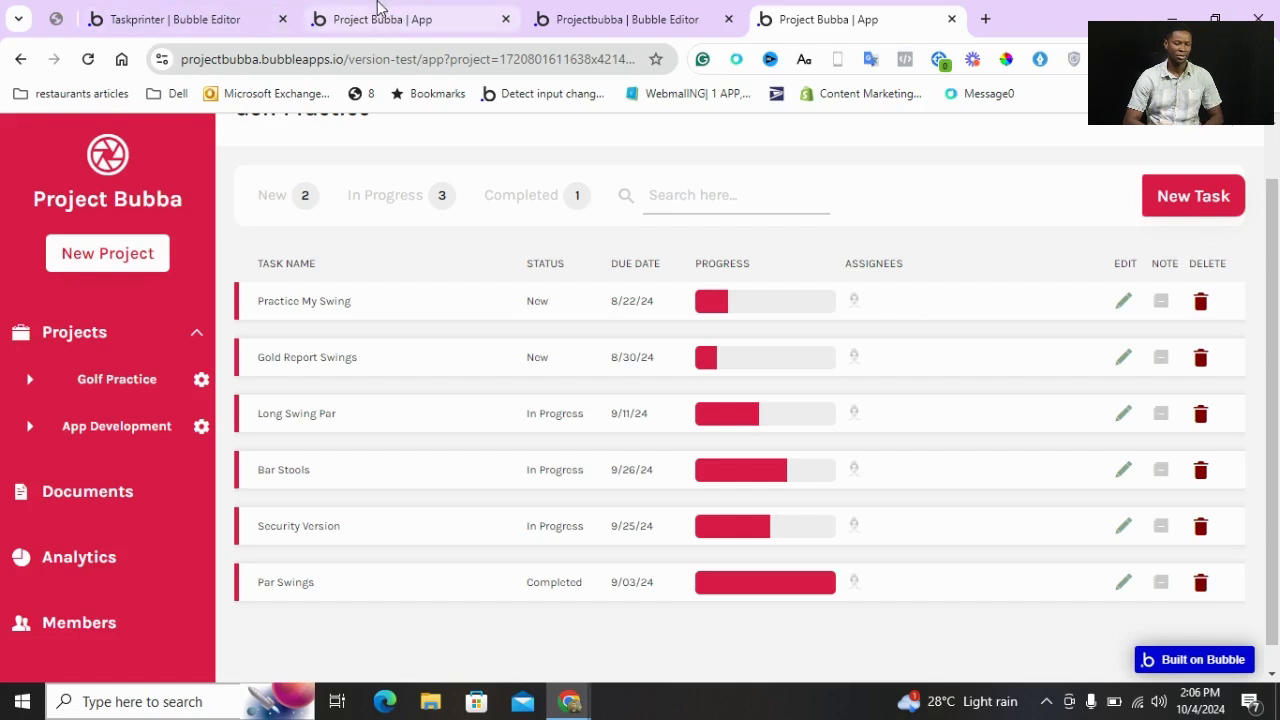
# Switch to the Taskprinter project in the Bubble editor and examine the New Task button's conditional properties
pyautogui.click(380, 14)
pyautogui.click(194, 14)
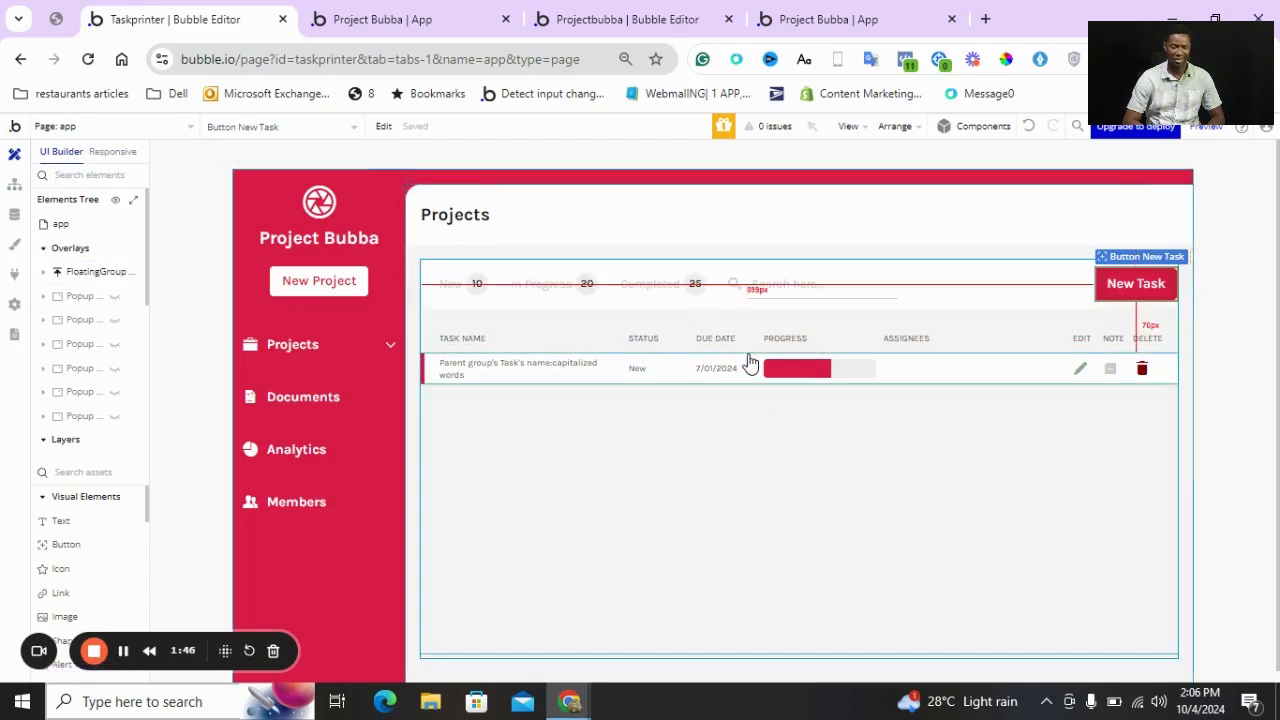
pyautogui.doubleClick(1129, 279)
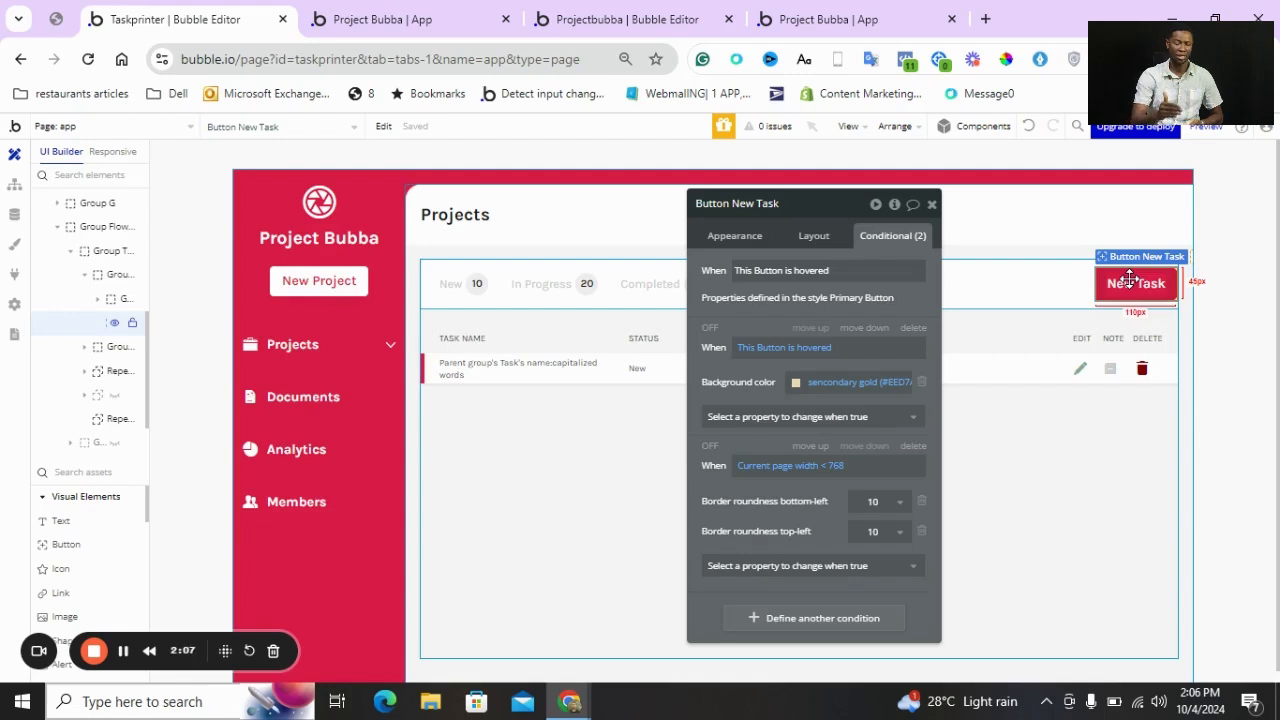
pyautogui.click(931, 205)
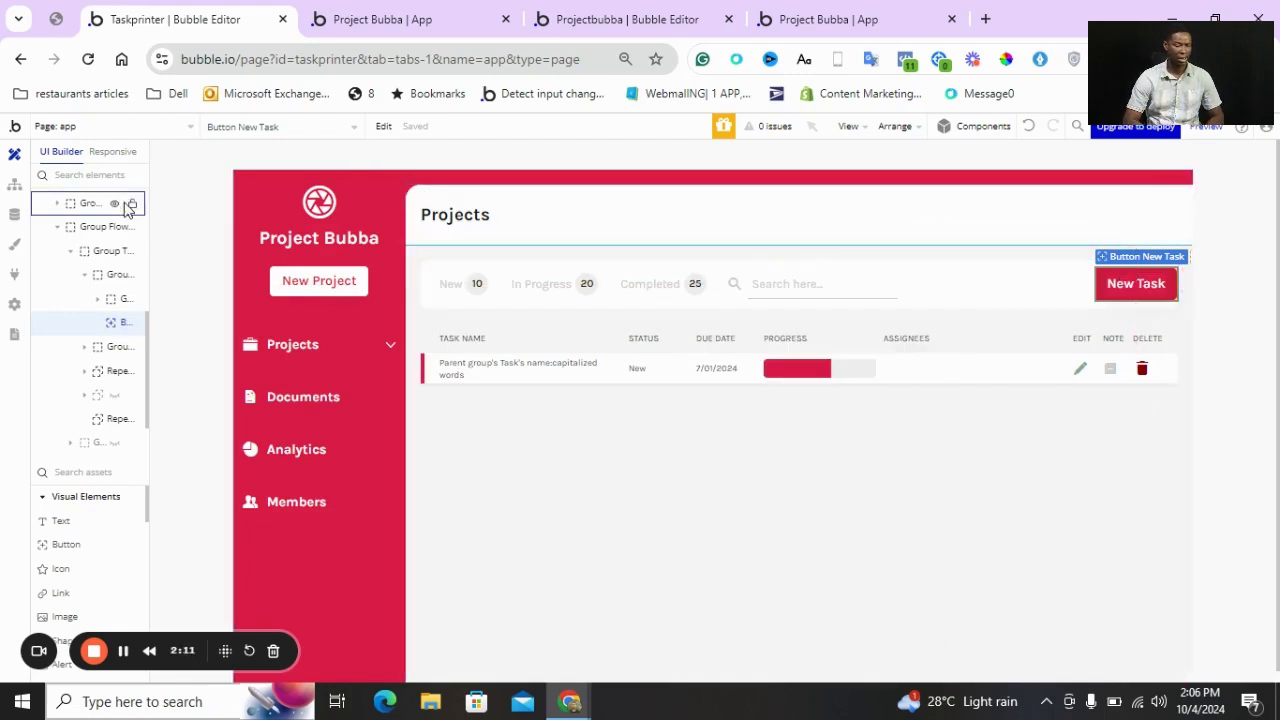
# Find the Floating Group element, draw one about 335 by 494 px on the app page, and name it "FloatingGroup task"
pyautogui.write('floating')
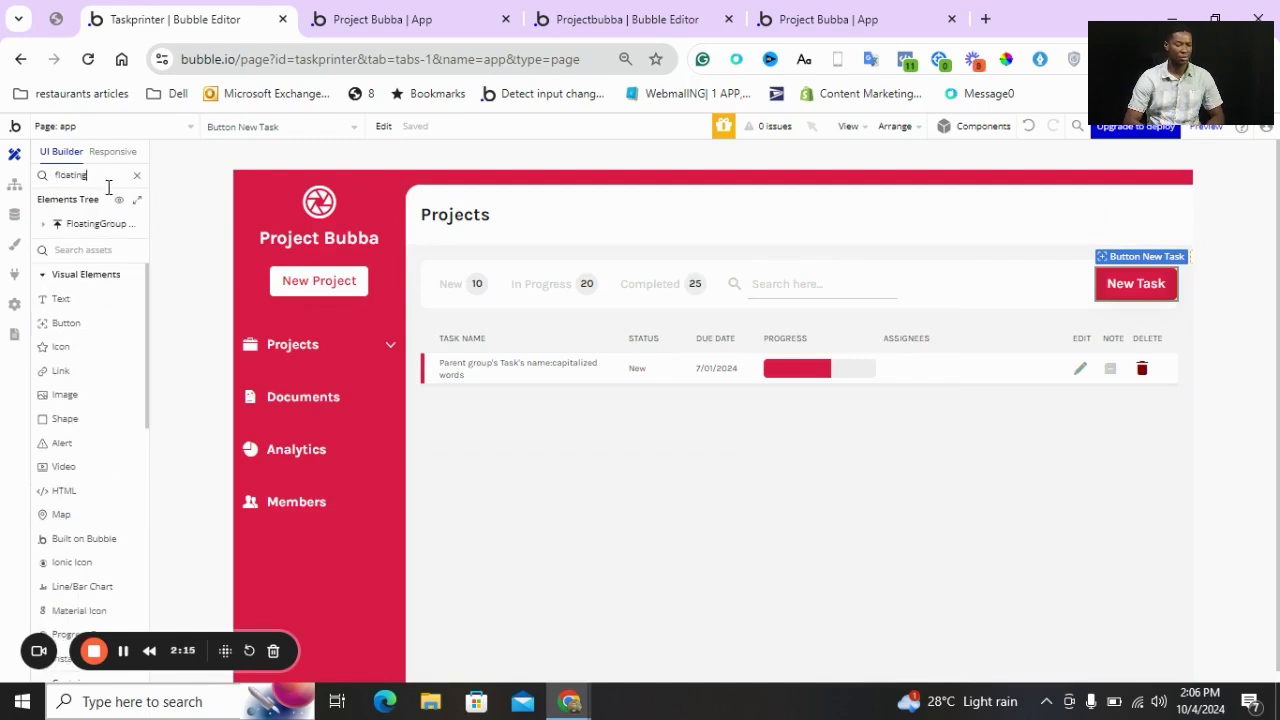
pyautogui.scroll(-6, 92, 476)
pyautogui.scroll(-3, 91, 478)
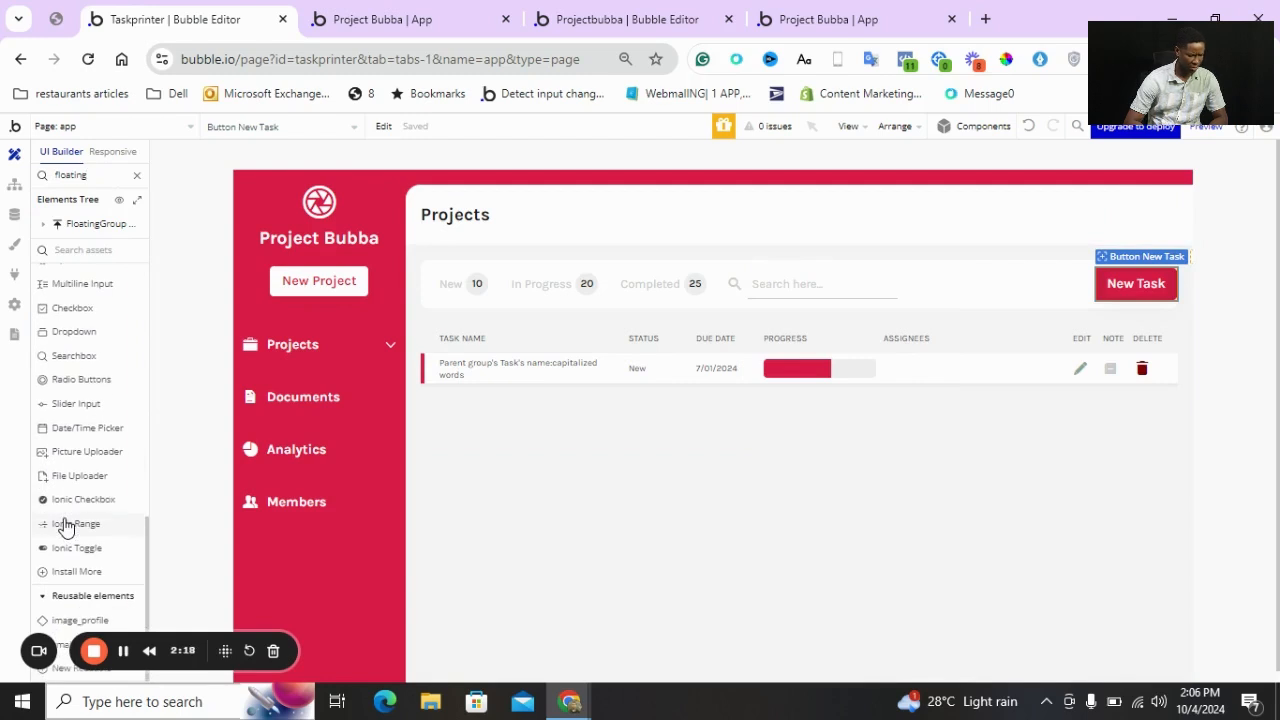
pyautogui.scroll(2, 100, 380)
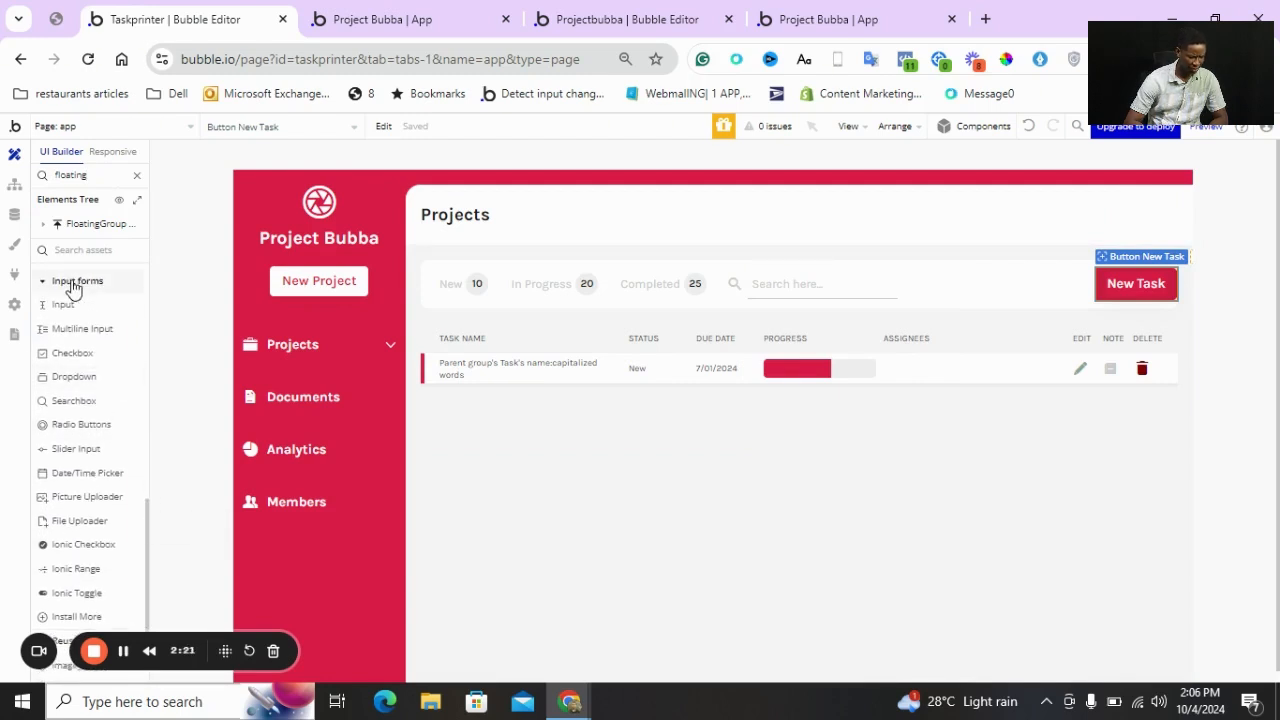
pyautogui.click(68, 251)
pyautogui.write('fl')
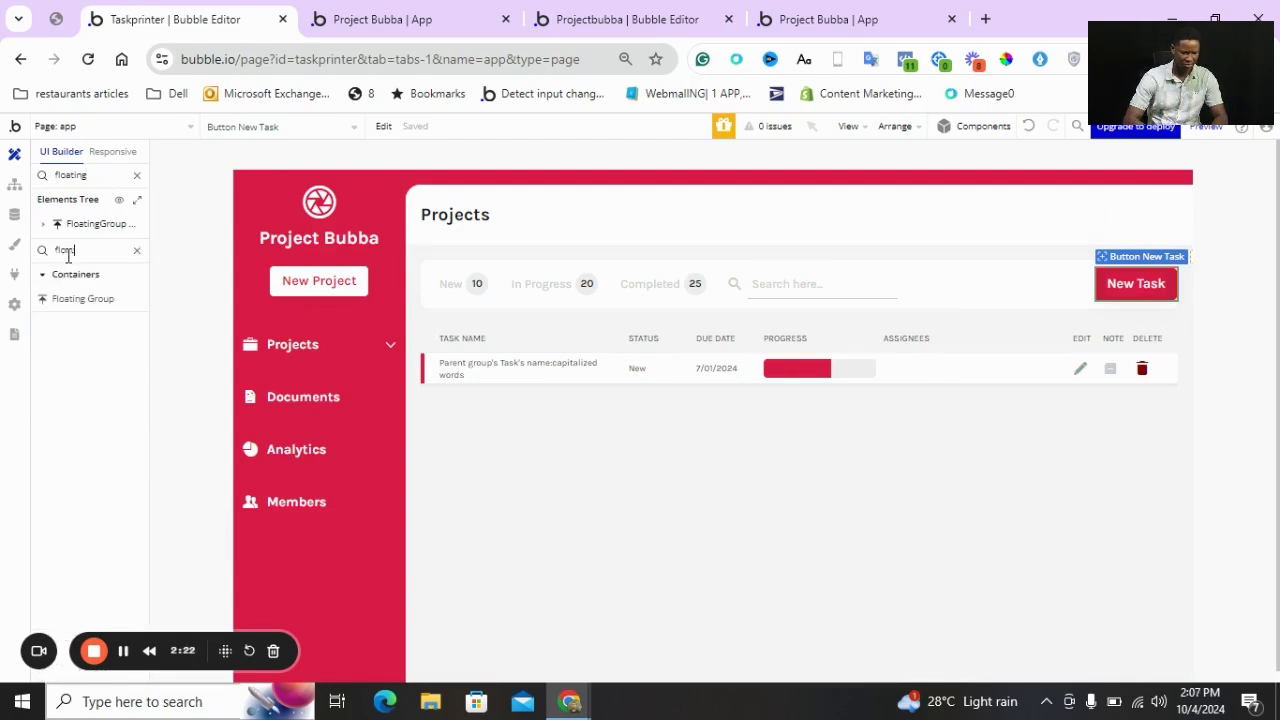
pyautogui.write('oat')
pyautogui.click(62, 300)
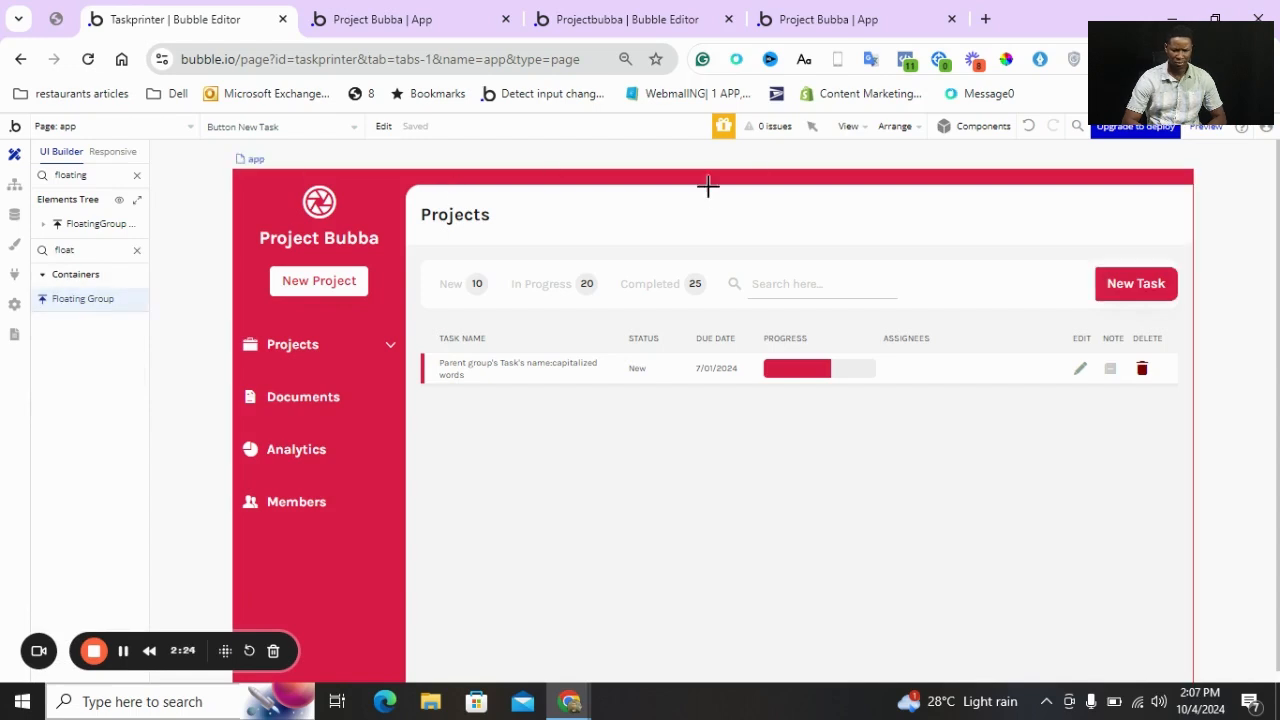
pyautogui.moveTo(915, 197); pyautogui.dragTo(1166, 569)
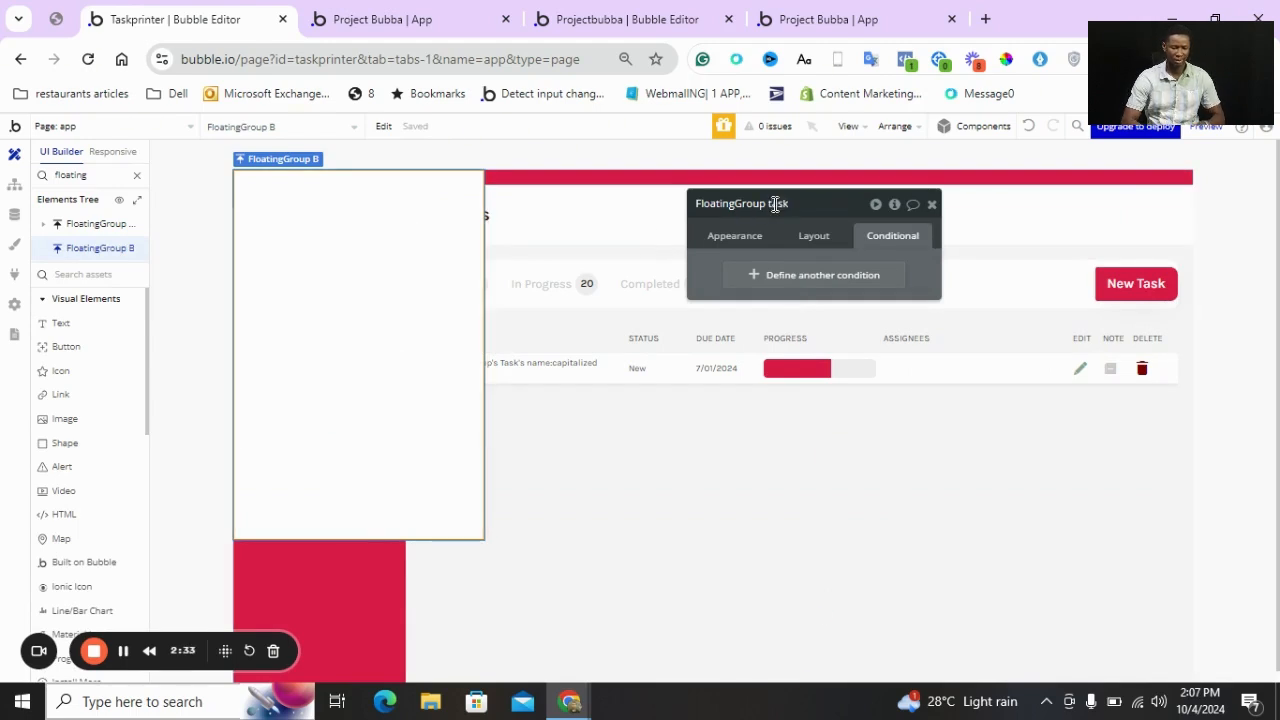
# Set the padding of FloatingGroup task to 20 px on all four sides
pyautogui.click(812, 236)
pyautogui.scroll(-1, 766, 434)
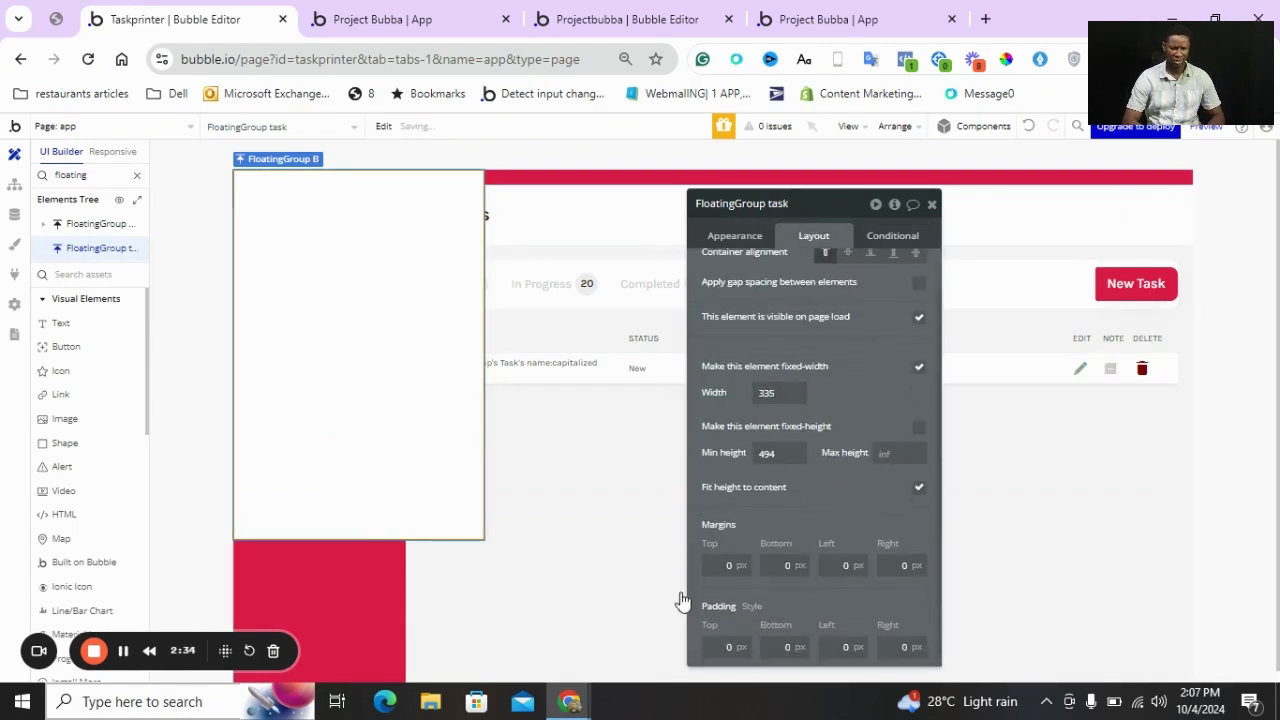
pyautogui.press('Tab')
pyautogui.write('20')
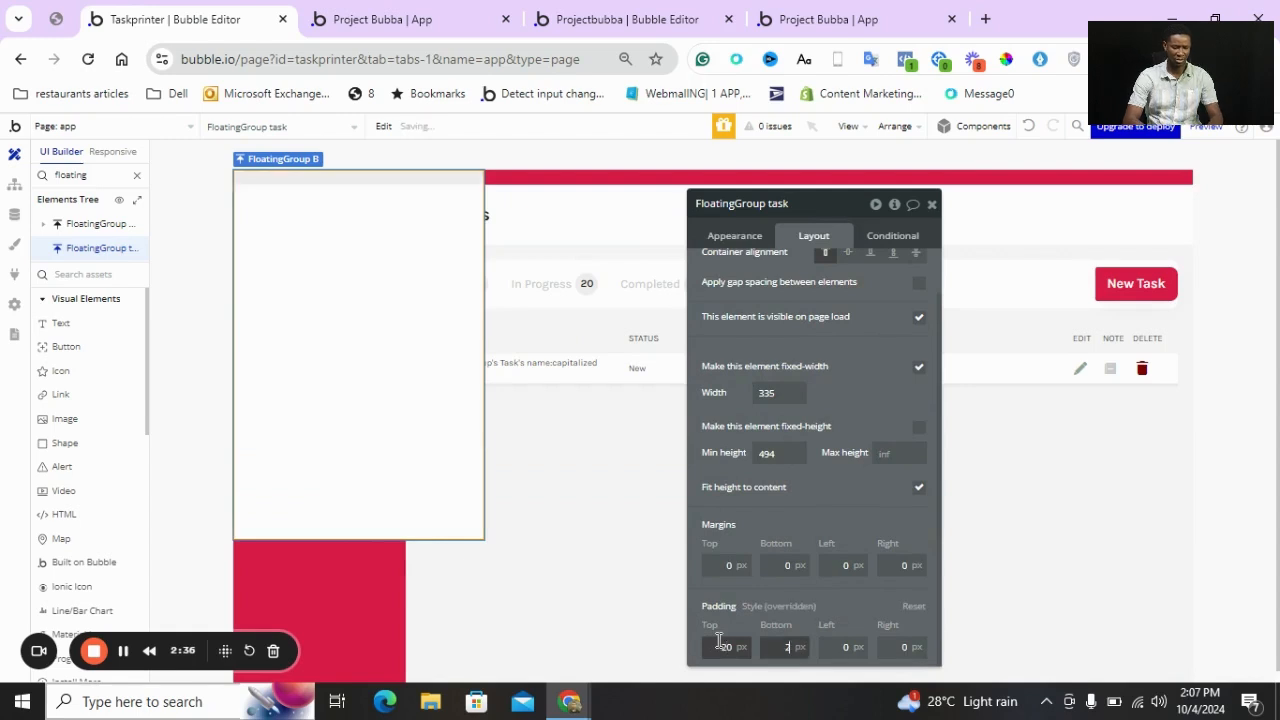
pyautogui.press('Tab')
pyautogui.write('20')
pyautogui.press('Tab')
pyautogui.write('20')
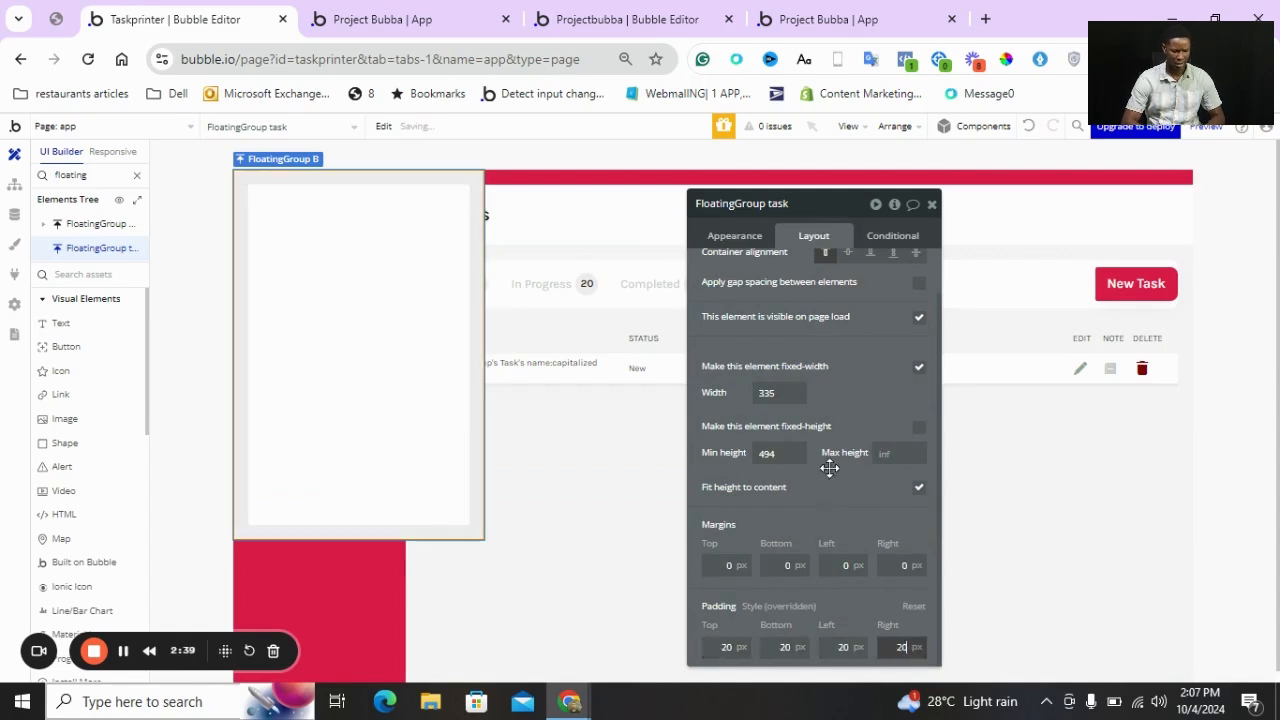
# Make FloatingGroup task float vertically relative to Both and horizontally relative to Right
pyautogui.click(740, 235)
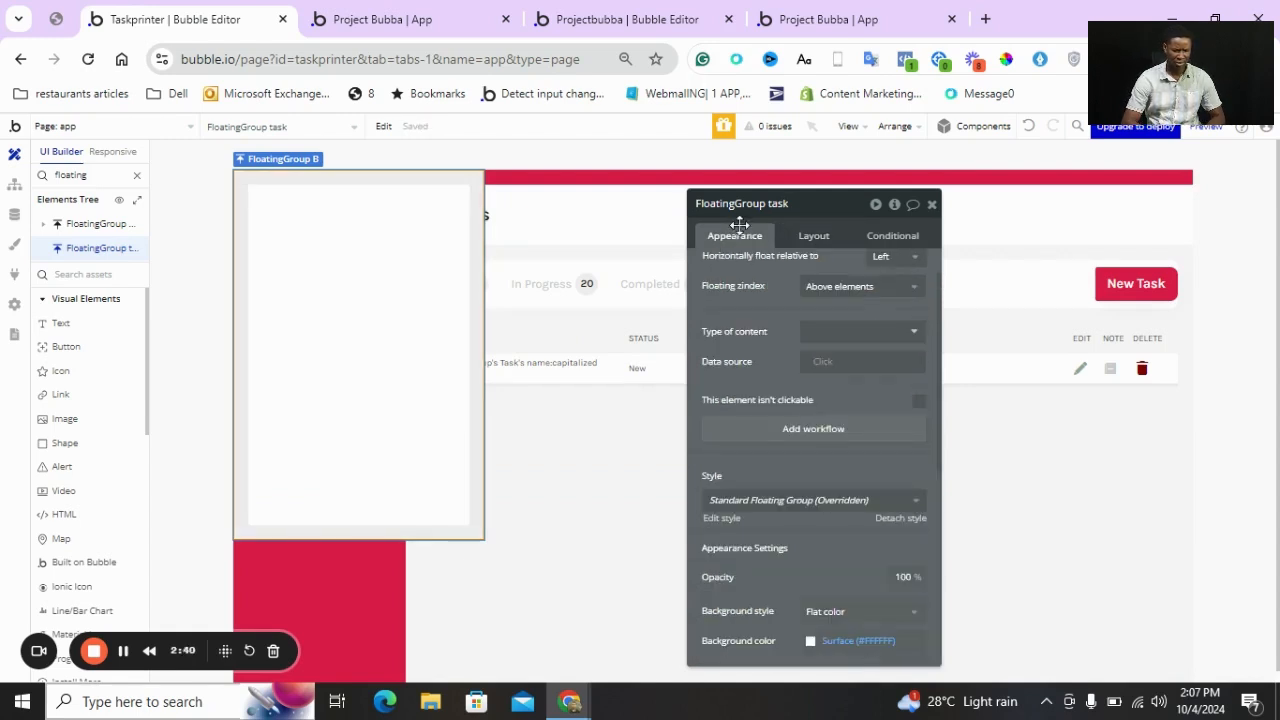
pyautogui.scroll(1, 826, 288)
pyautogui.scroll(1, 880, 290)
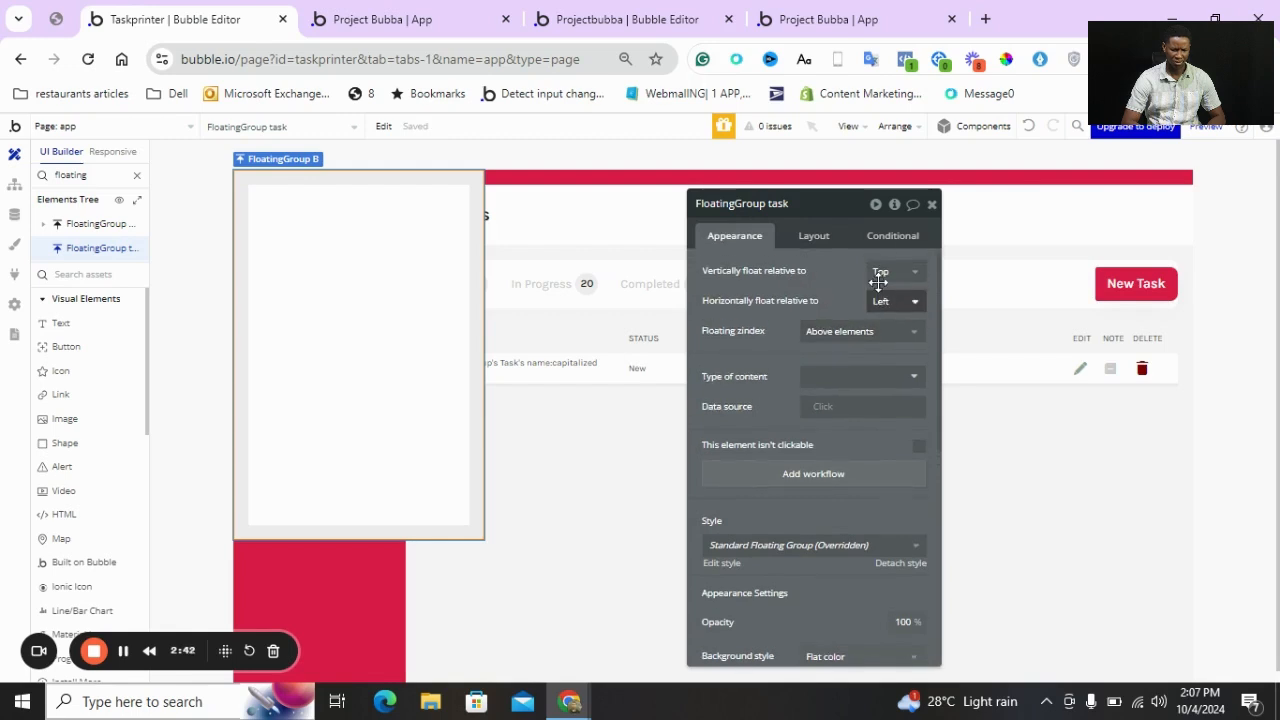
pyautogui.click(884, 271)
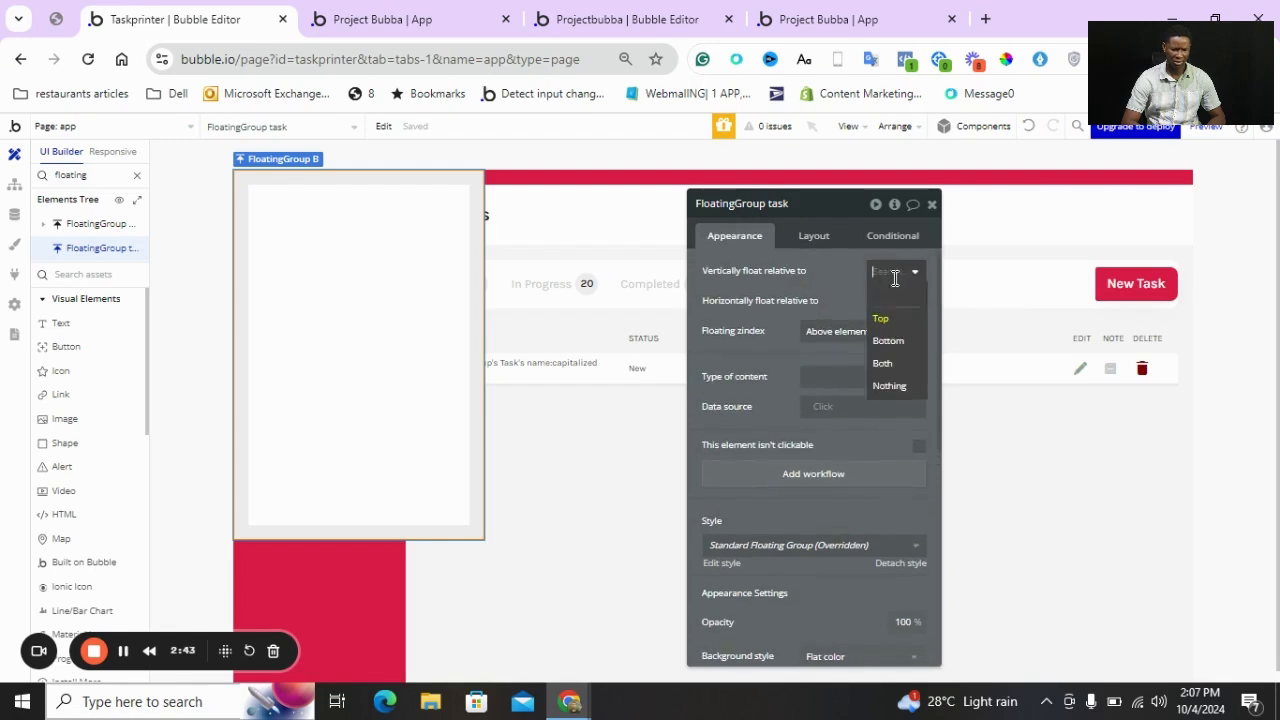
pyautogui.click(882, 363)
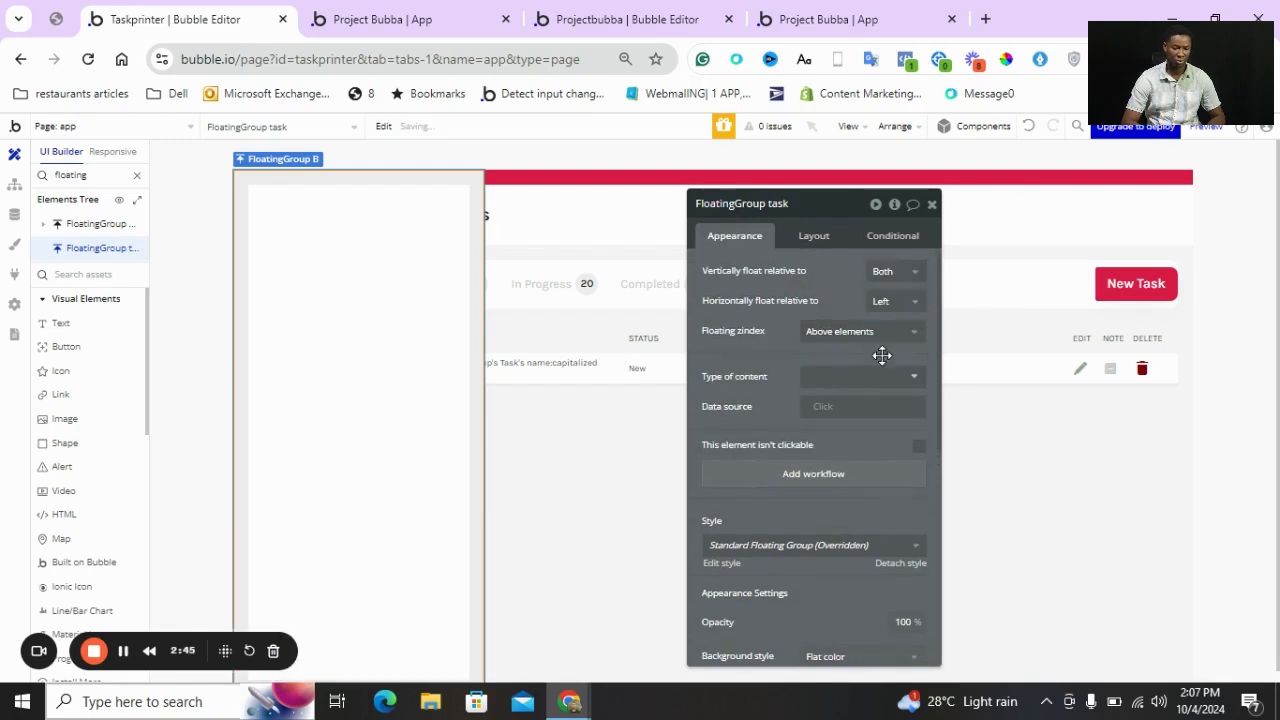
pyautogui.click(906, 303)
pyautogui.click(884, 378)
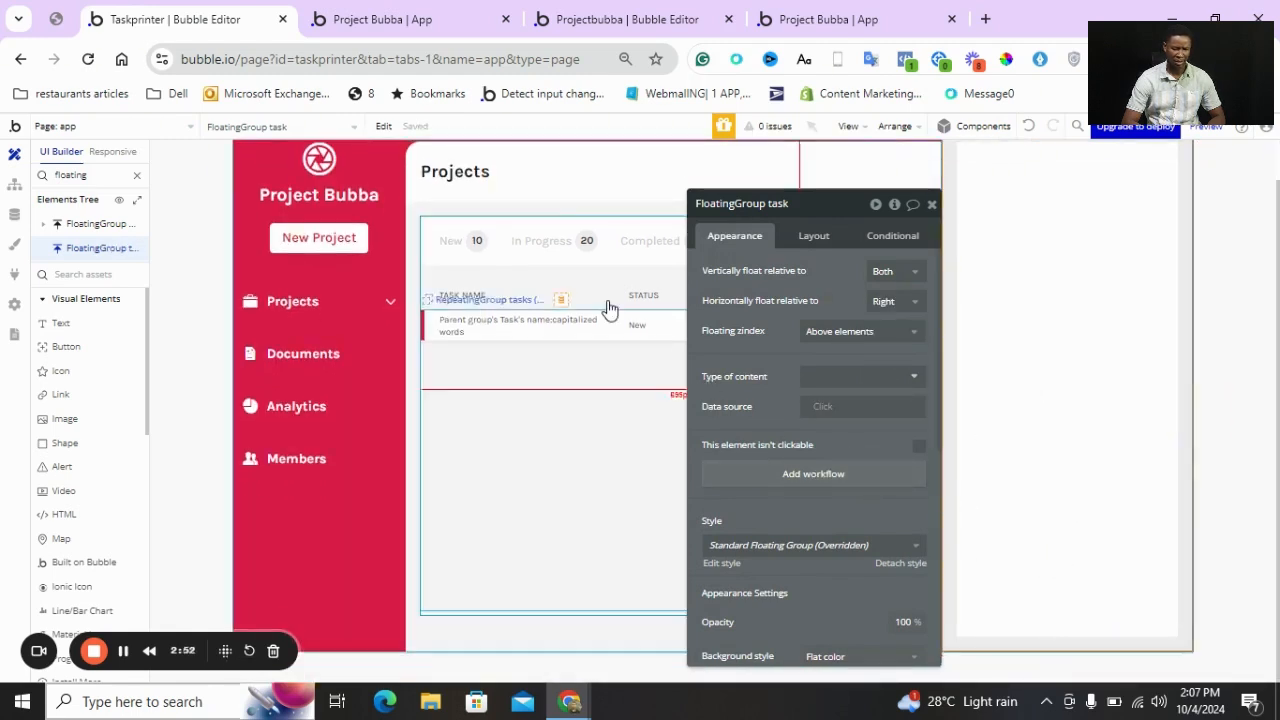
# Set the top margin of FloatingGroup task to 20 px, then close and reopen its properties
pyautogui.scroll(1, 610, 311)
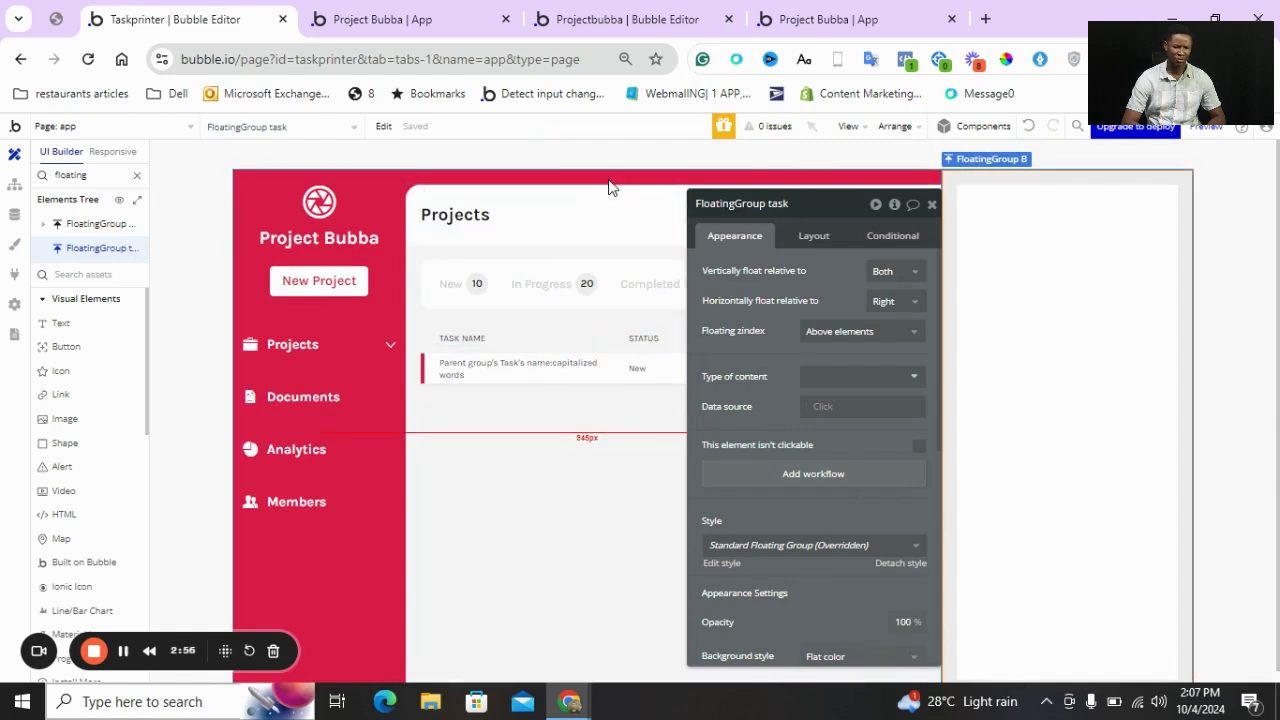
pyautogui.click(815, 236)
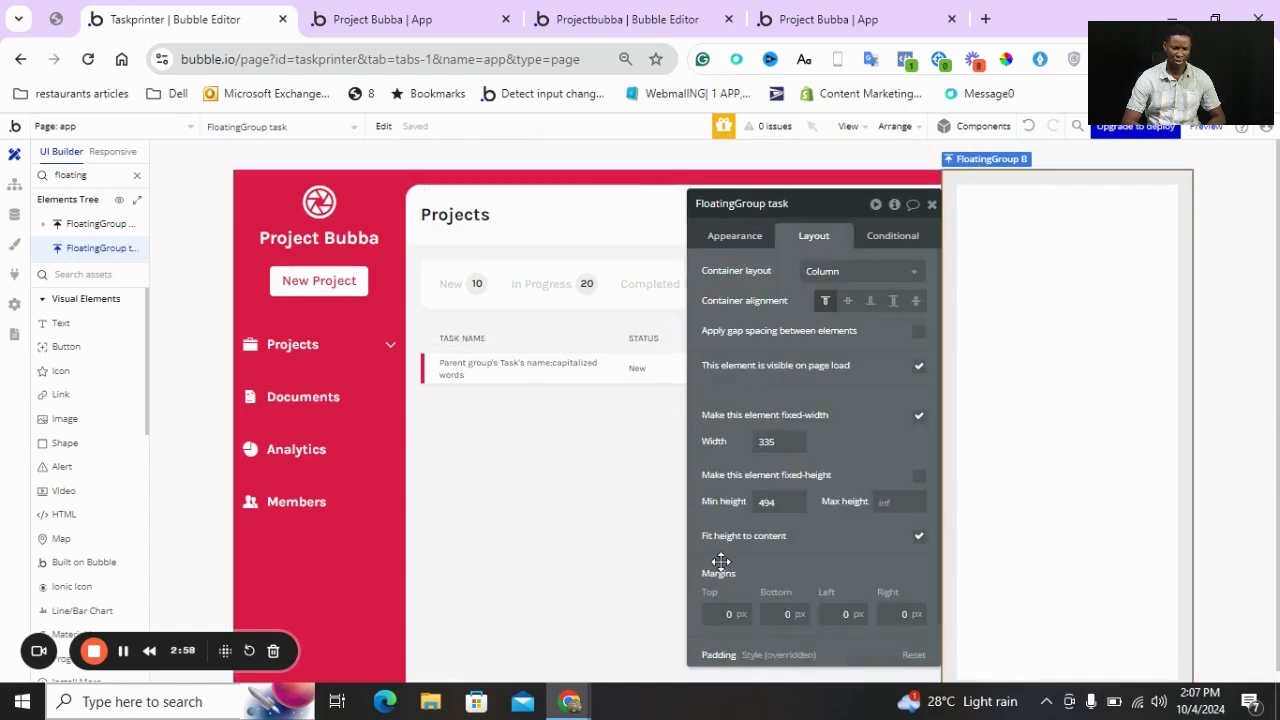
pyautogui.write('2')
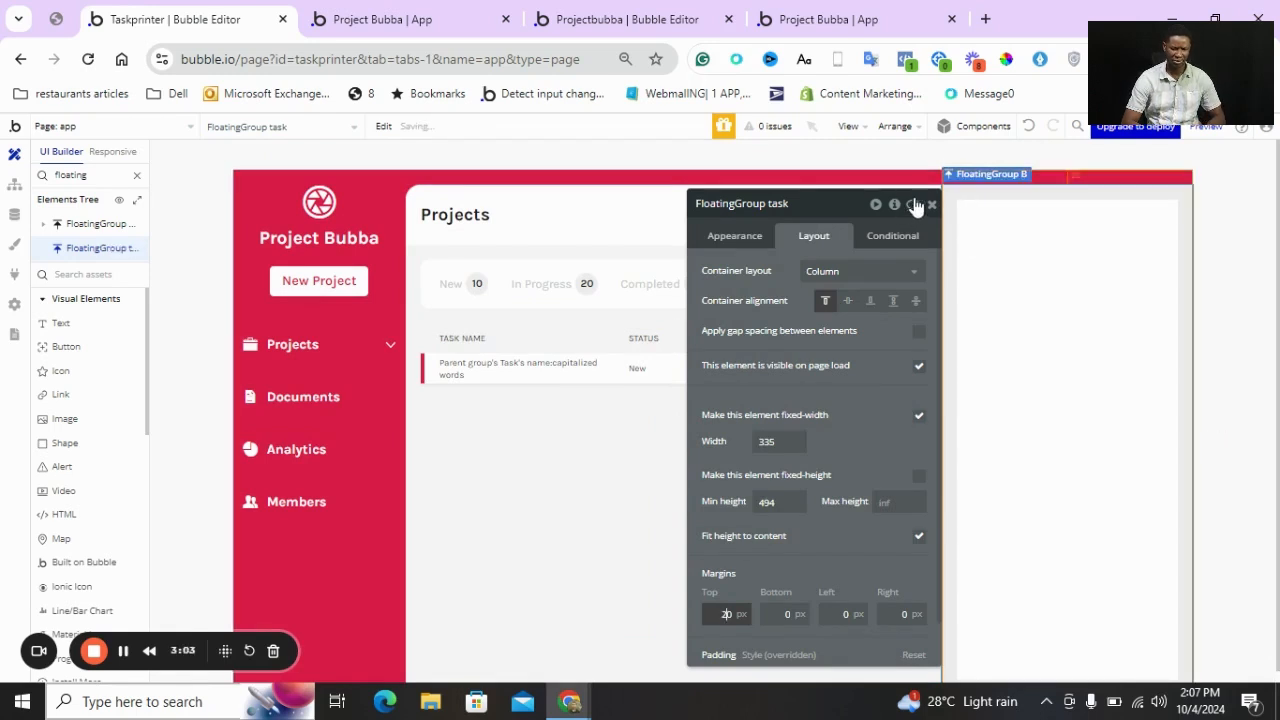
pyautogui.click(930, 205)
pyautogui.doubleClick(1000, 234)
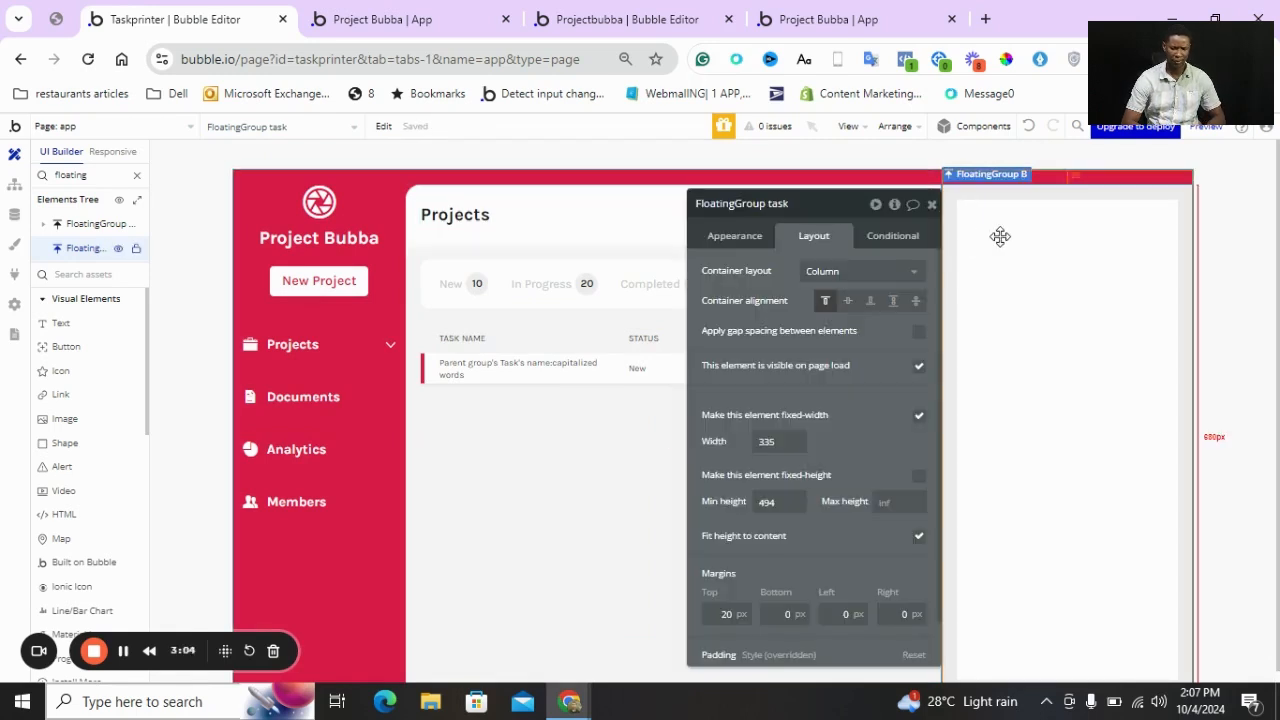
# Turn off fixed width for FloatingGroup task and set its minimum width to 0 and maximum width to 400
pyautogui.click(932, 205)
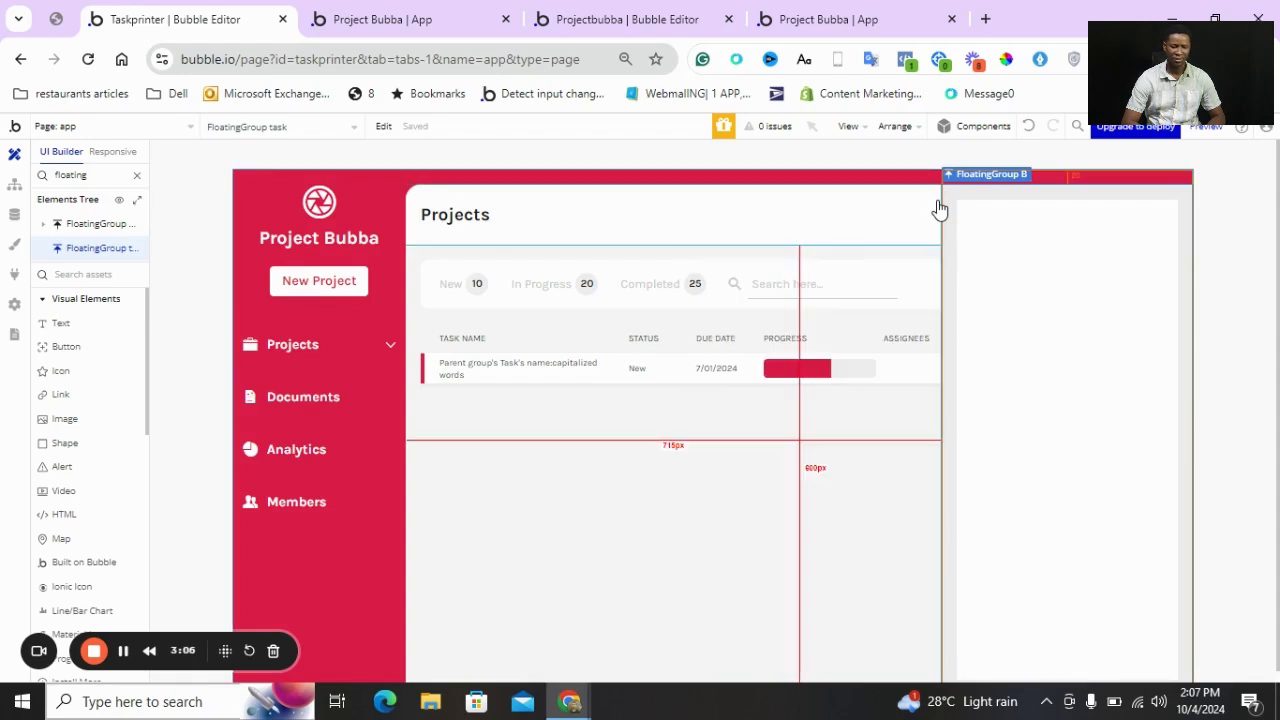
pyautogui.doubleClick(980, 223)
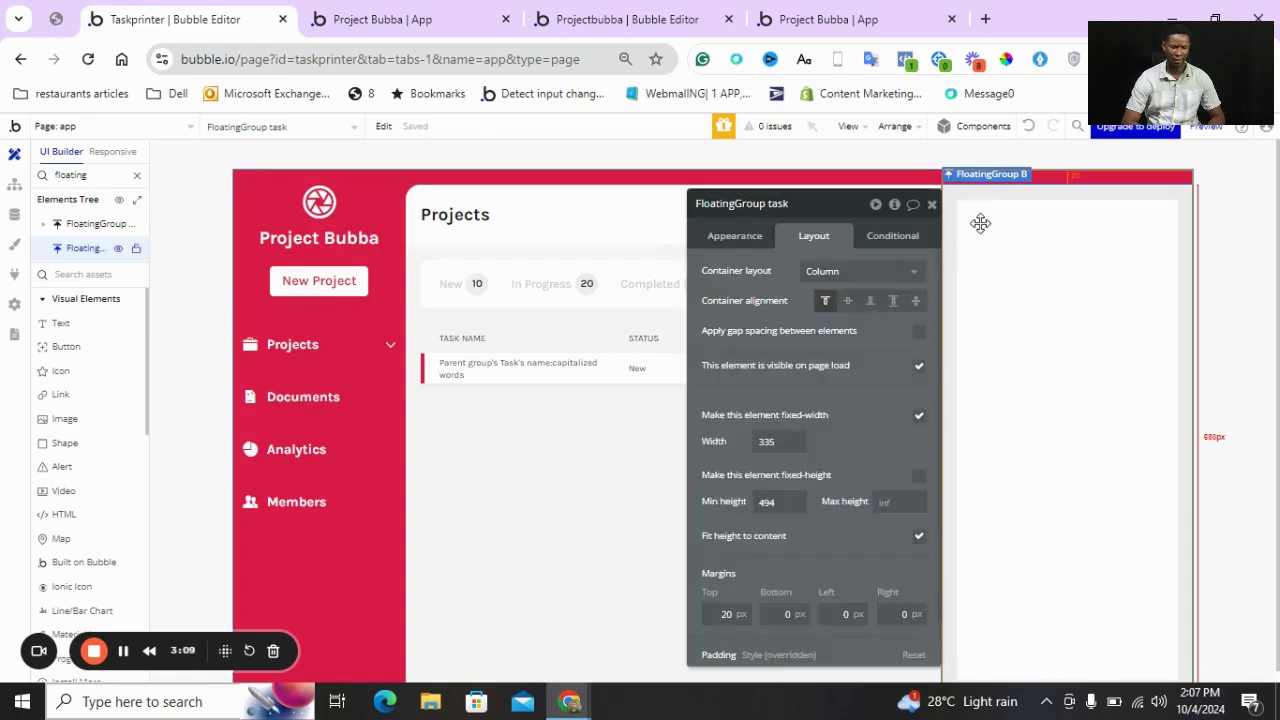
pyautogui.click(919, 418)
pyautogui.click(783, 437)
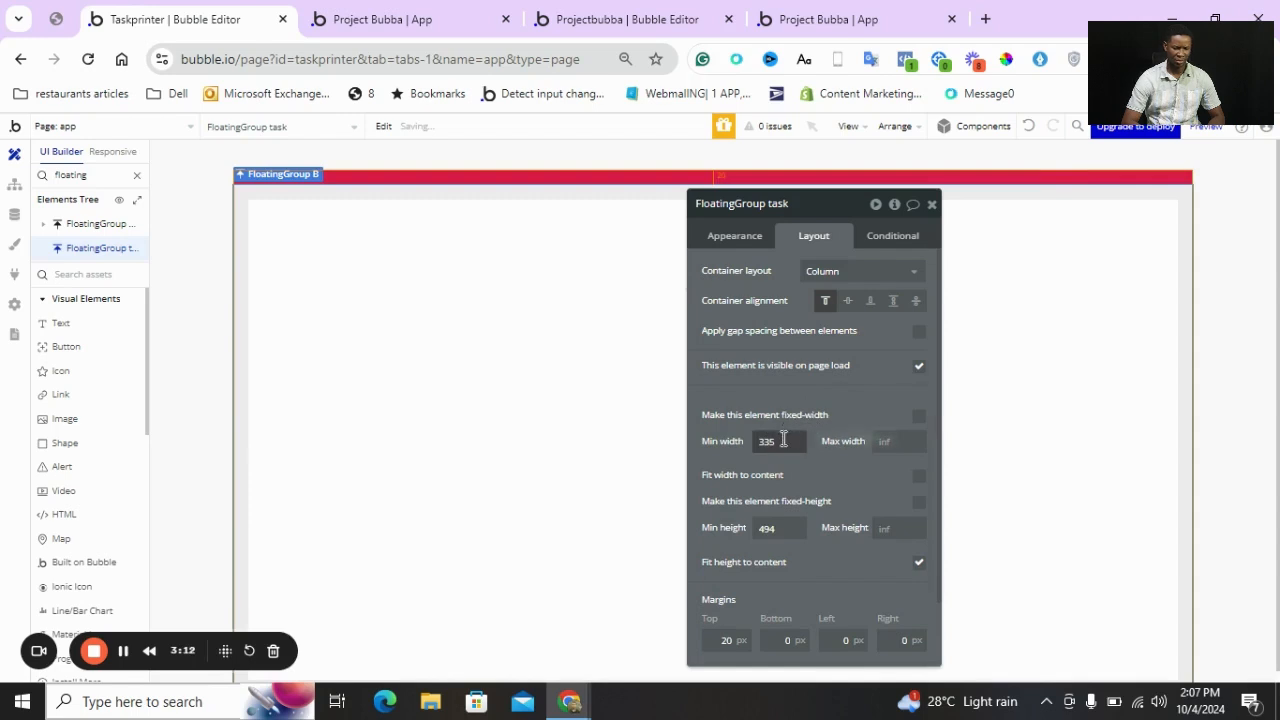
pyautogui.moveTo(783, 443); pyautogui.dragTo(754, 446)
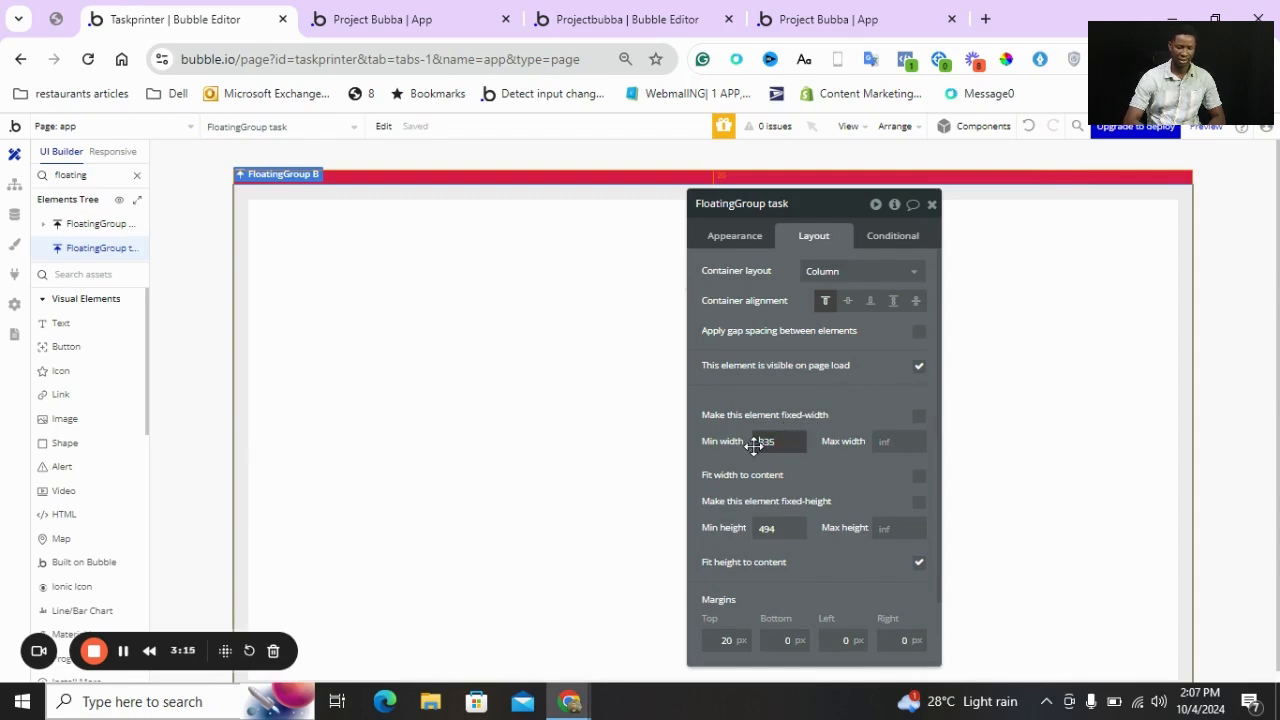
pyautogui.click(889, 441)
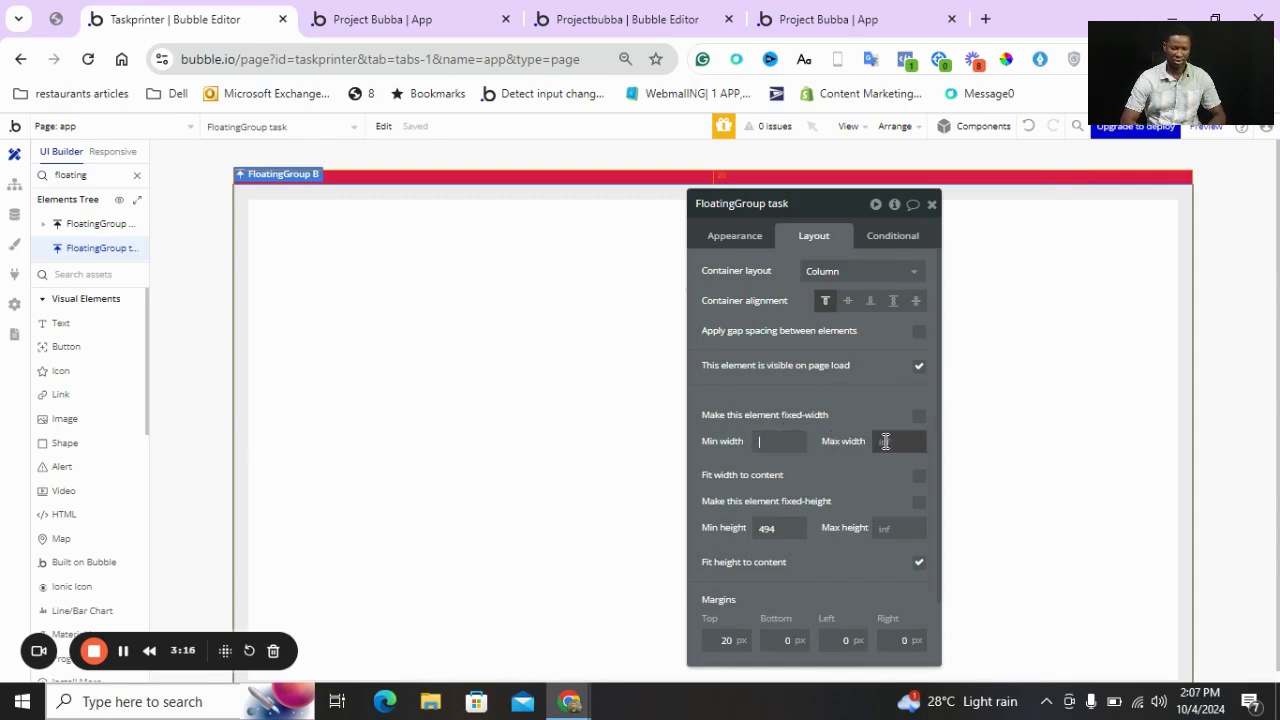
pyautogui.write('40')
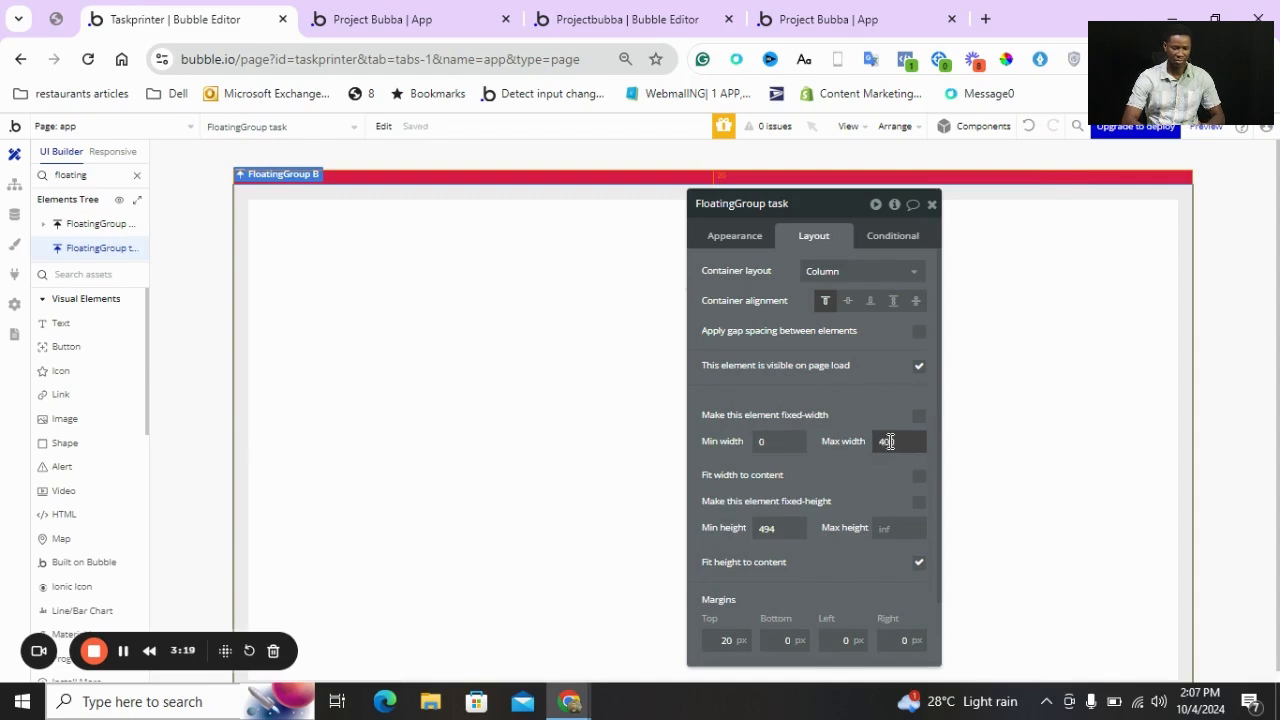
pyautogui.write('0')
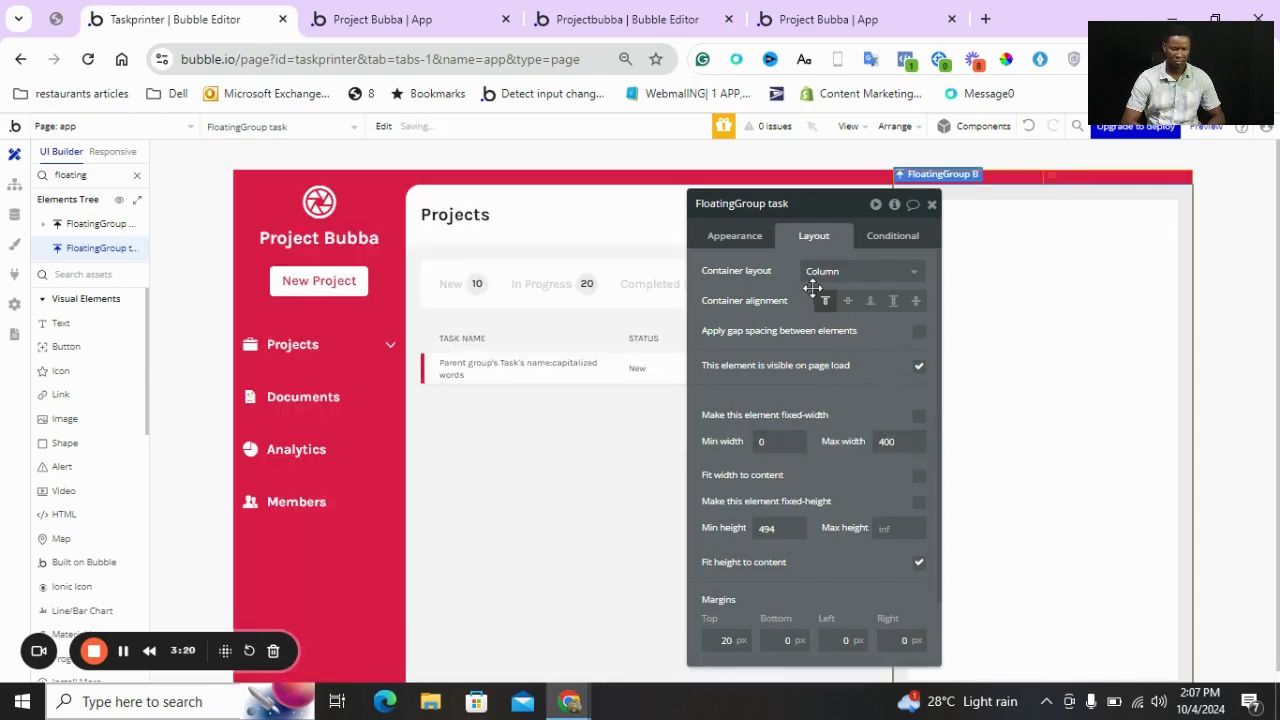
pyautogui.moveTo(812, 288); pyautogui.dragTo(580, 290)
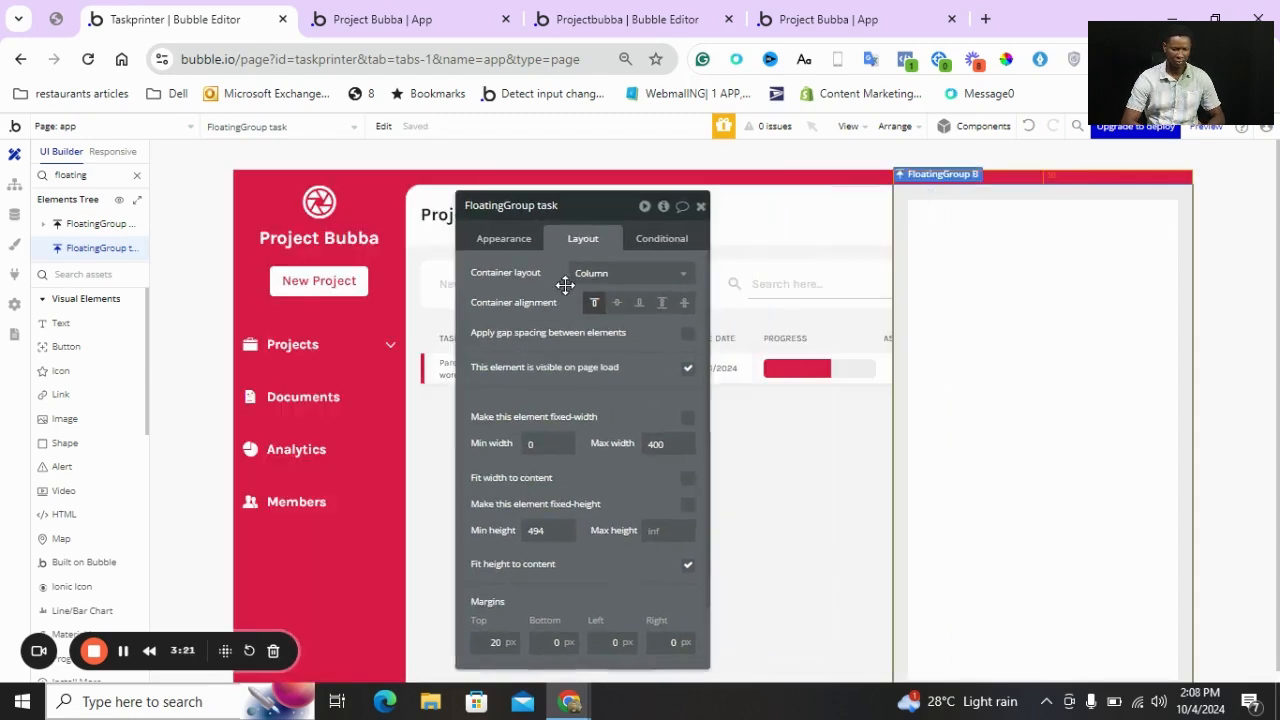
pyautogui.click(701, 207)
# Find the Icon element, draw a small one inside FloatingGroup task, and choose the Material Outlined Close icon
pyautogui.write('icon')
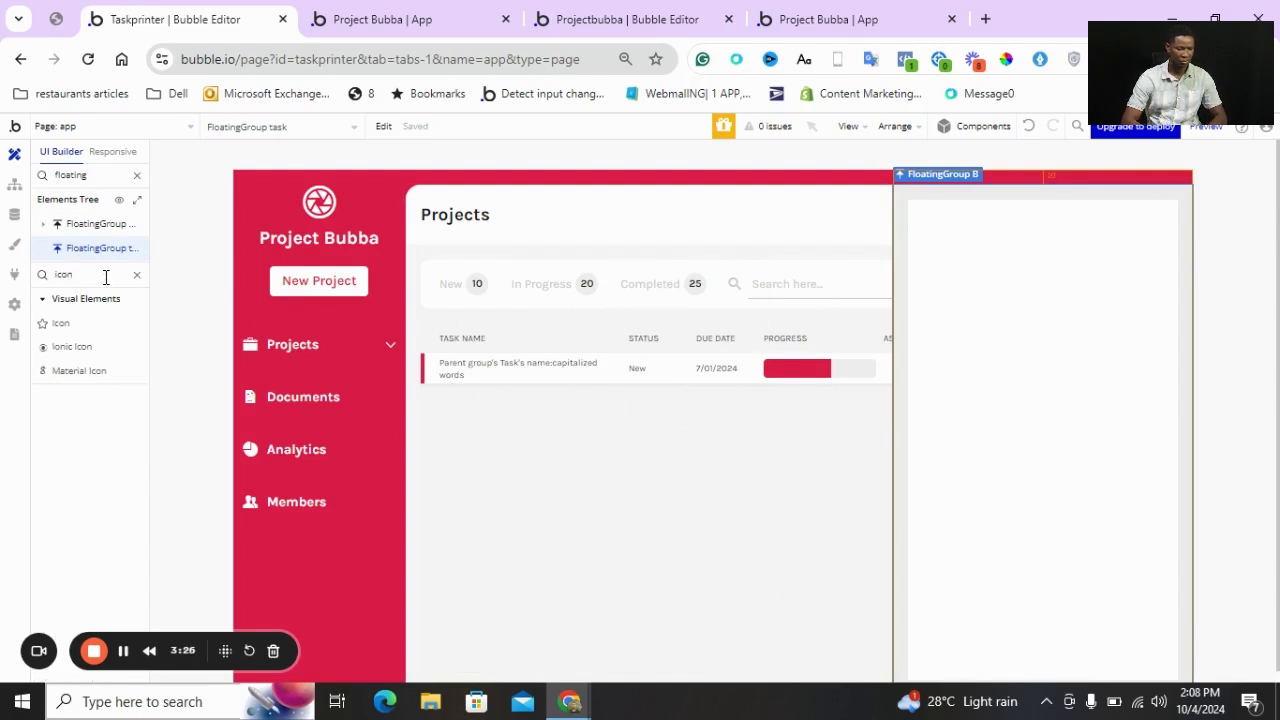
pyautogui.click(68, 324)
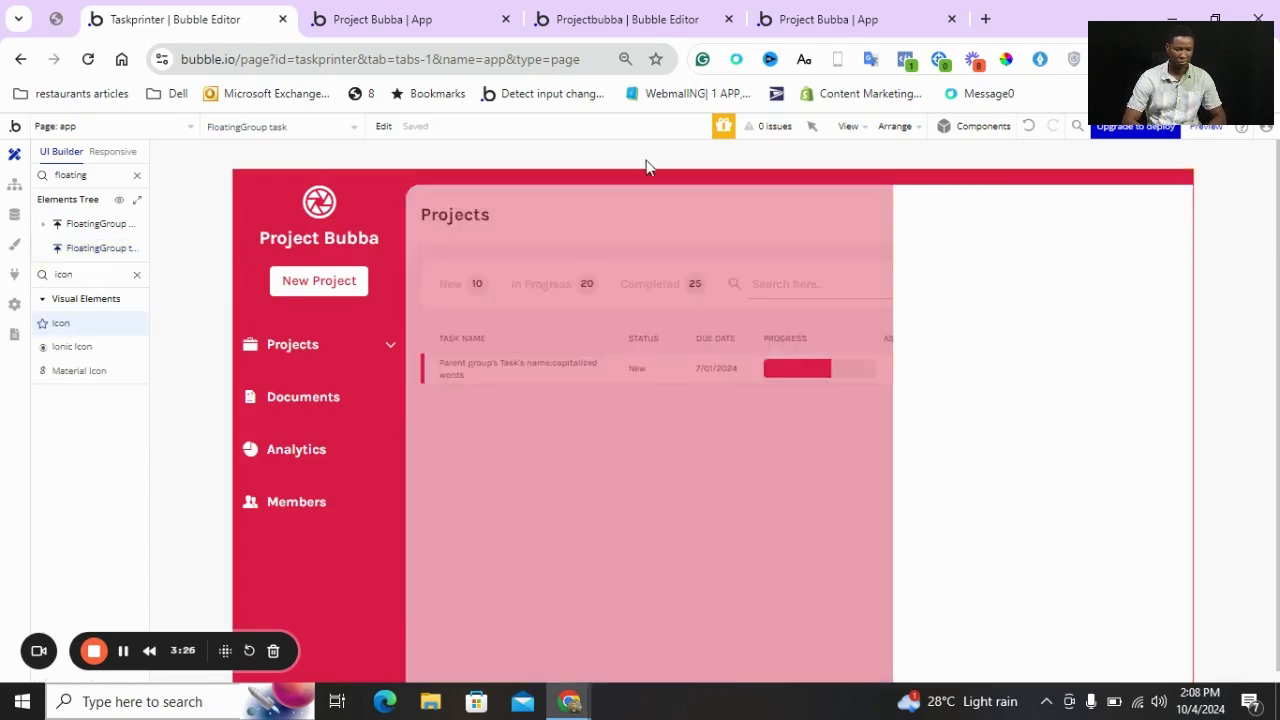
pyautogui.moveTo(993, 227); pyautogui.dragTo(1015, 248)
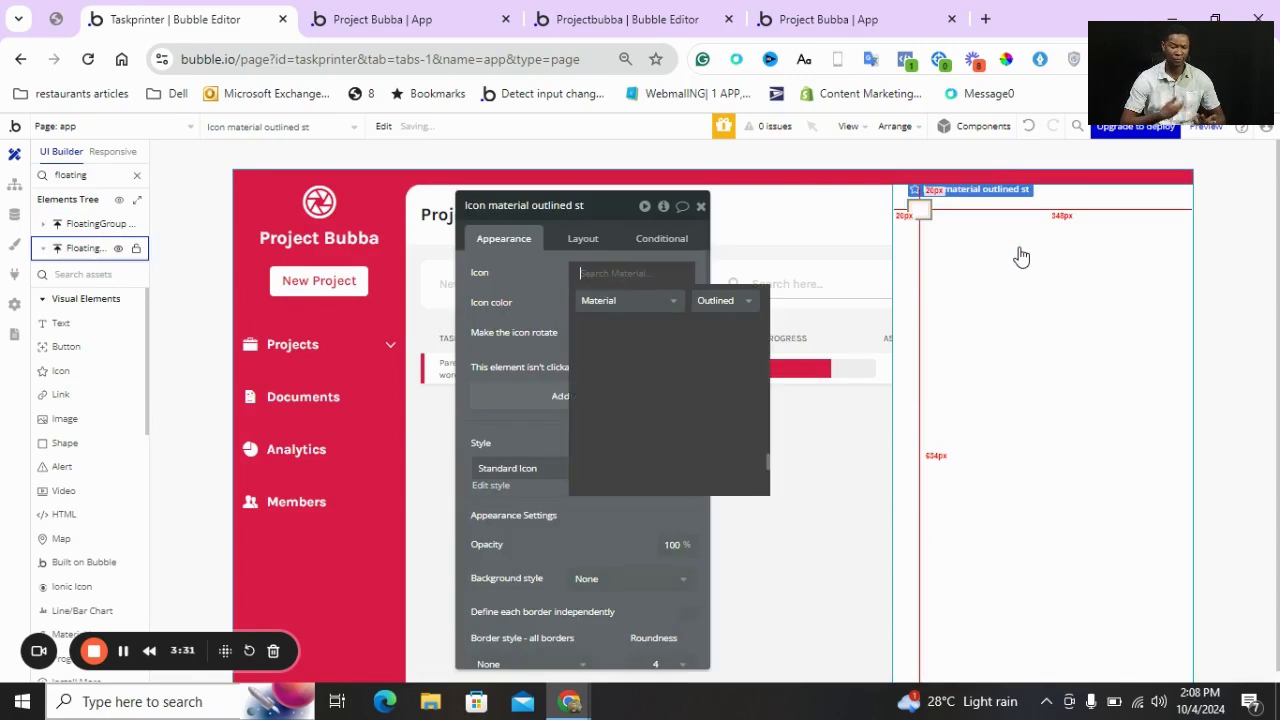
pyautogui.write('close')
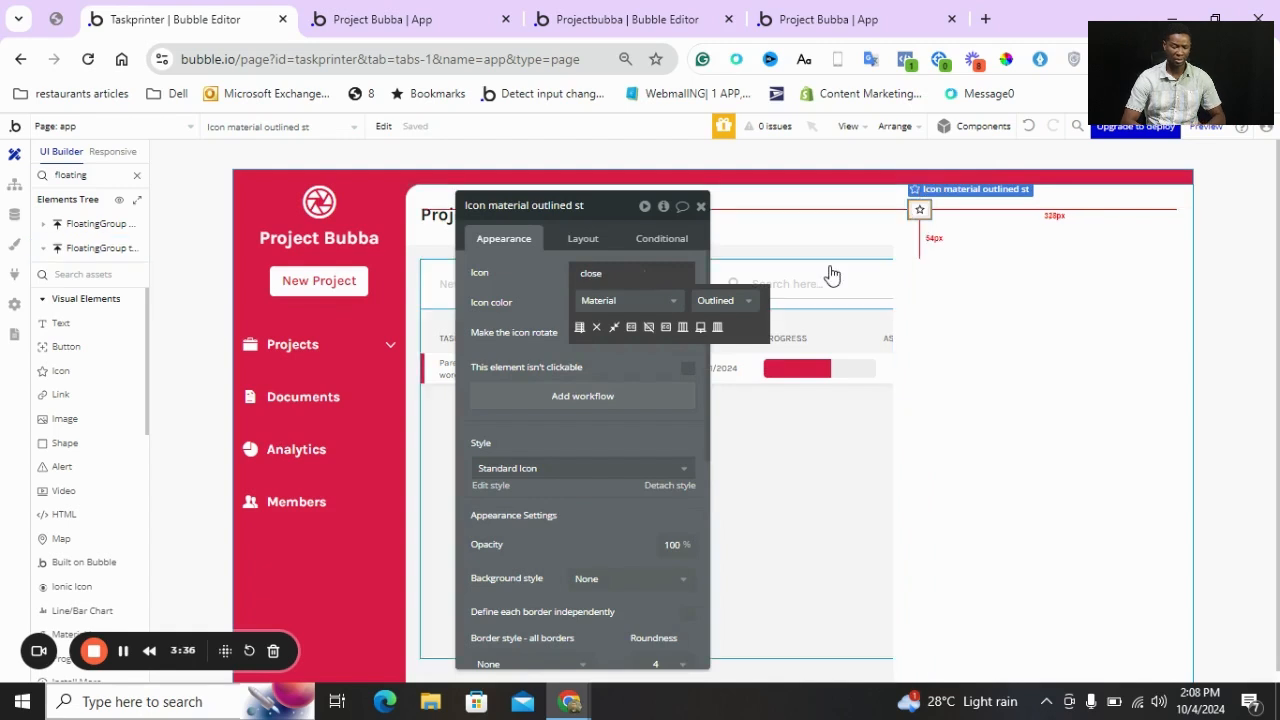
pyautogui.click(596, 328)
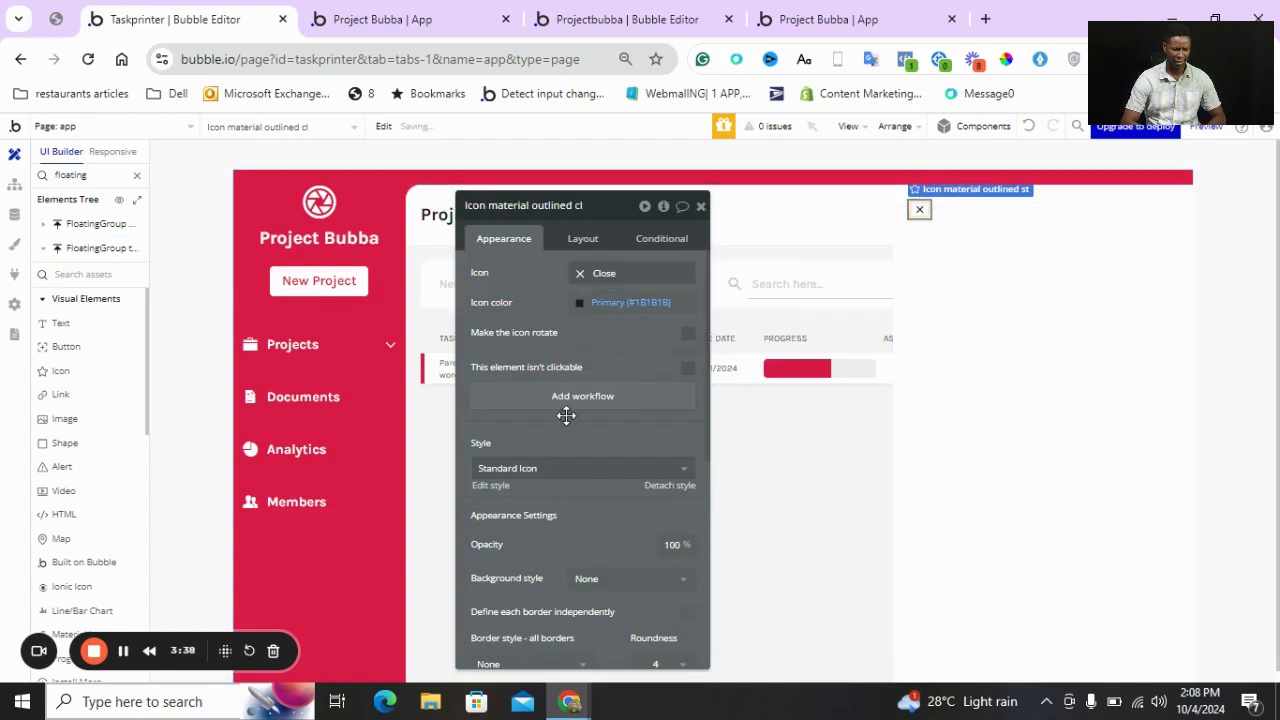
# Set the close icon's fixed width and height to 25 and align it to the right of its column container
pyautogui.scroll(-5, 566, 415)
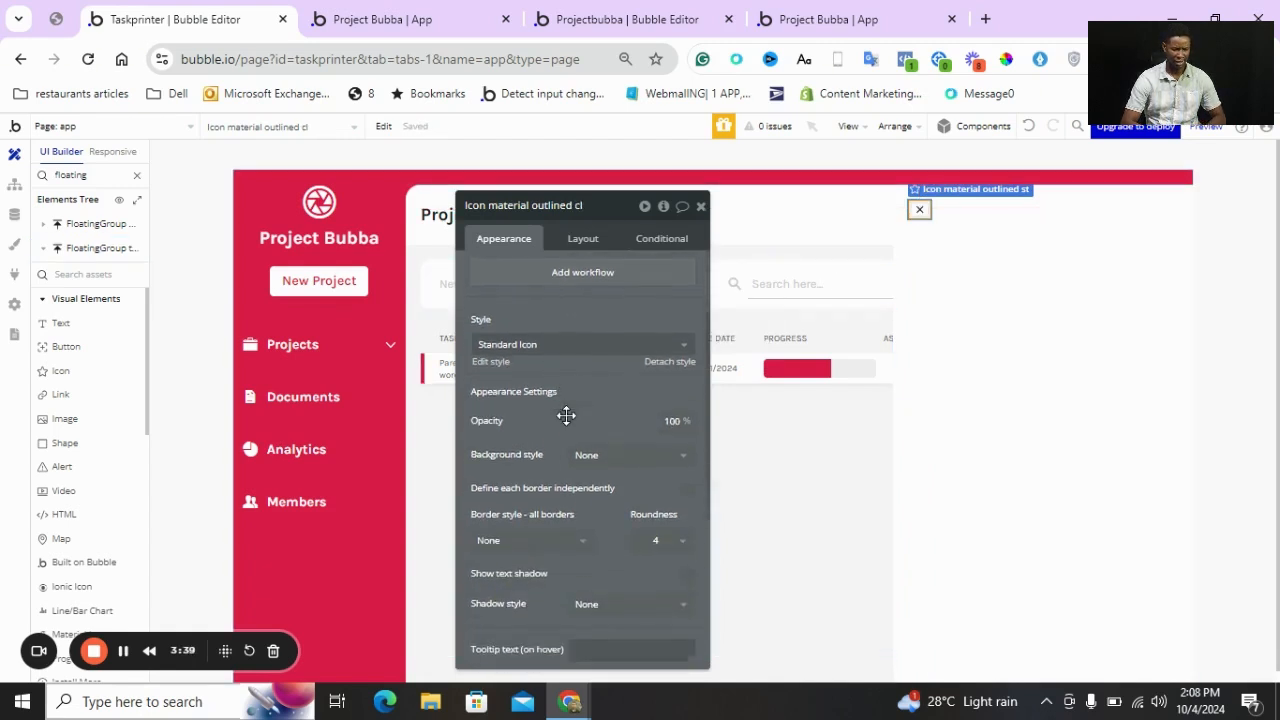
pyautogui.click(582, 240)
pyautogui.moveTo(540, 420); pyautogui.dragTo(502, 421)
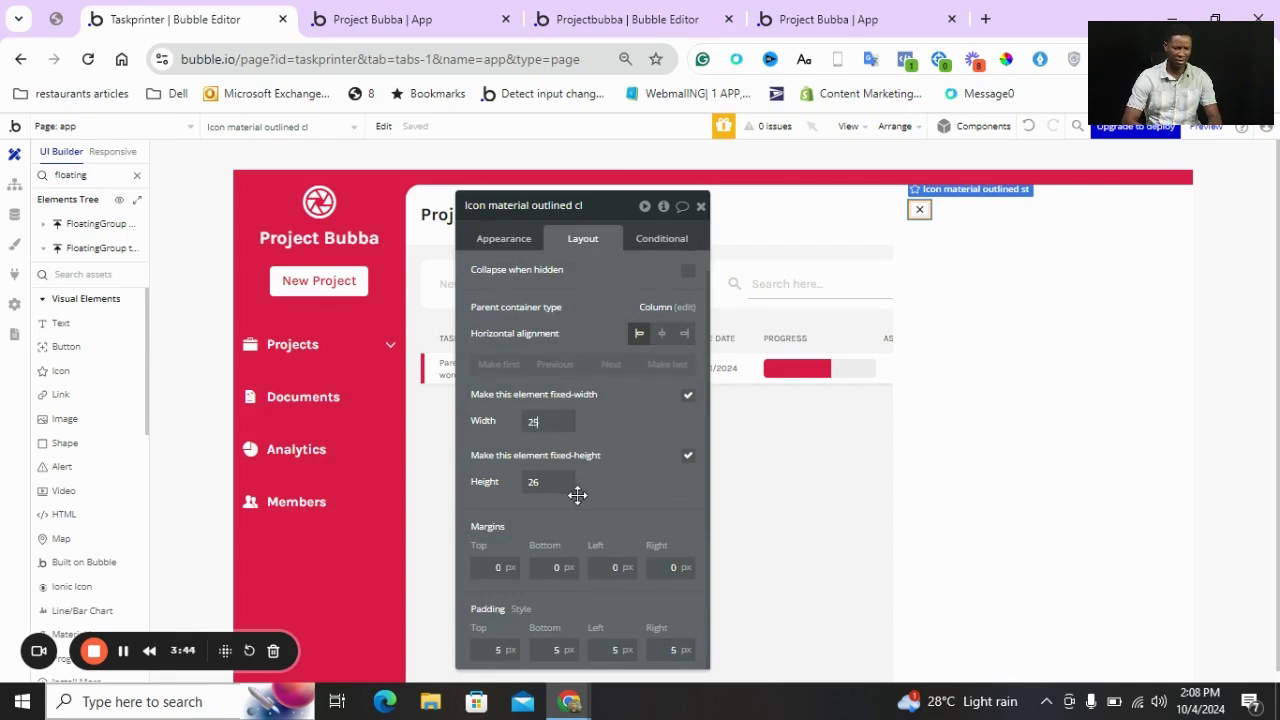
pyautogui.click(538, 483)
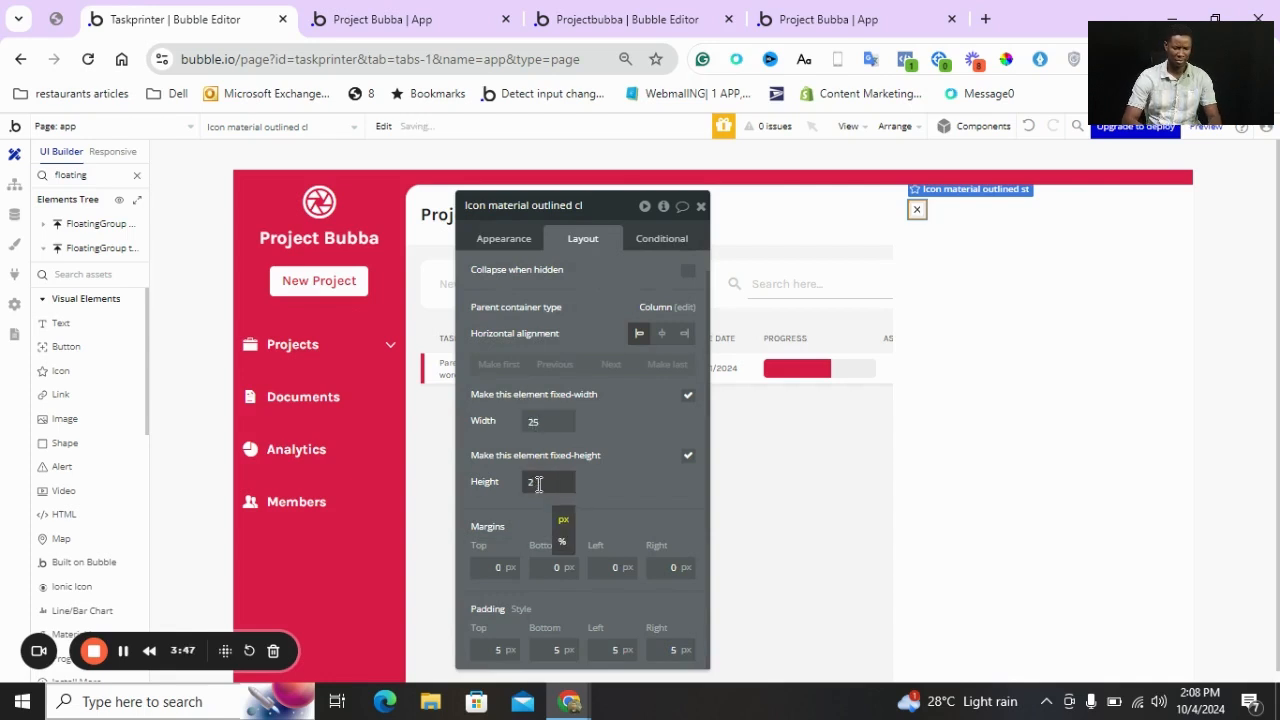
pyautogui.click(685, 335)
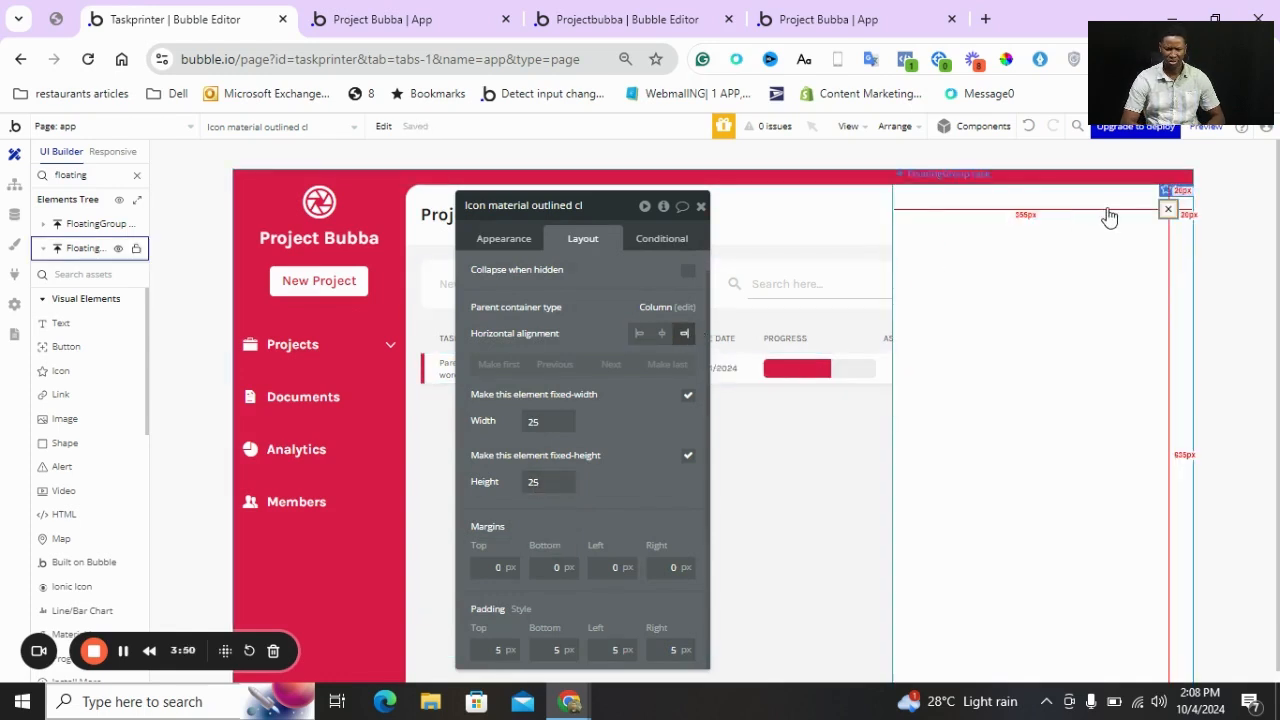
# Enlarge the close icon in FloatingGroup task to a width and height of 30
pyautogui.click(1092, 285)
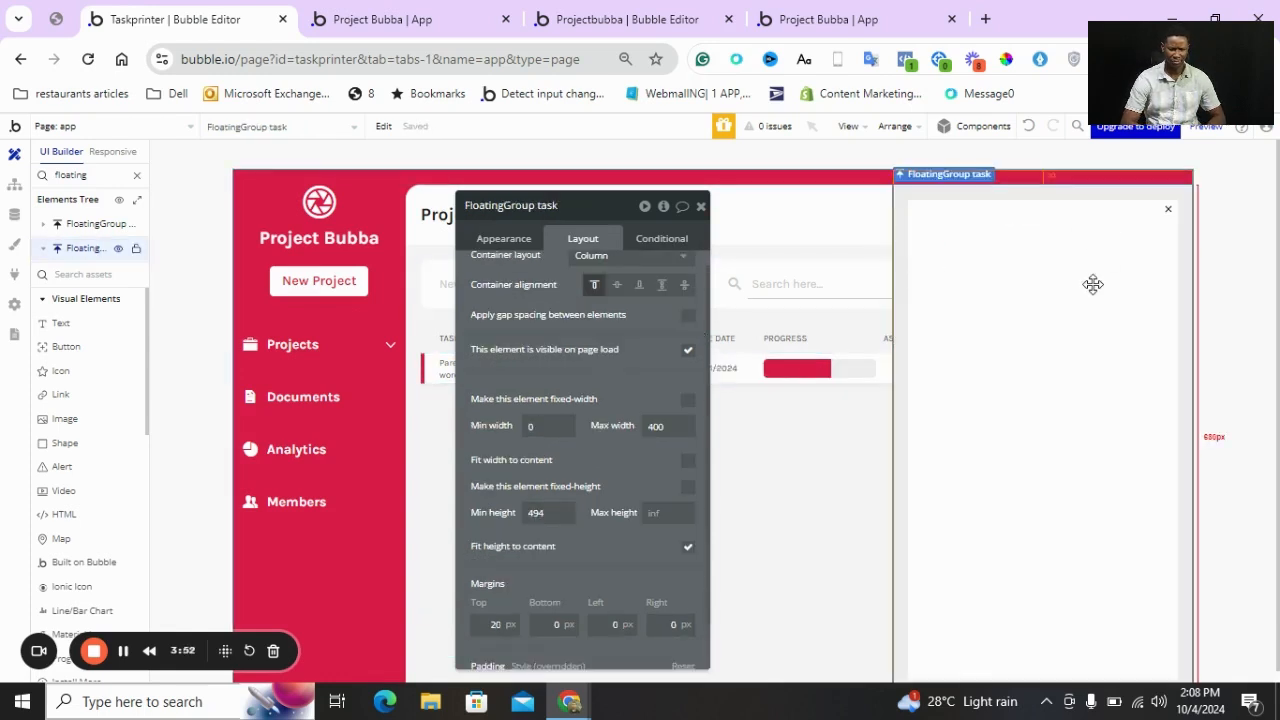
pyautogui.click(1170, 209)
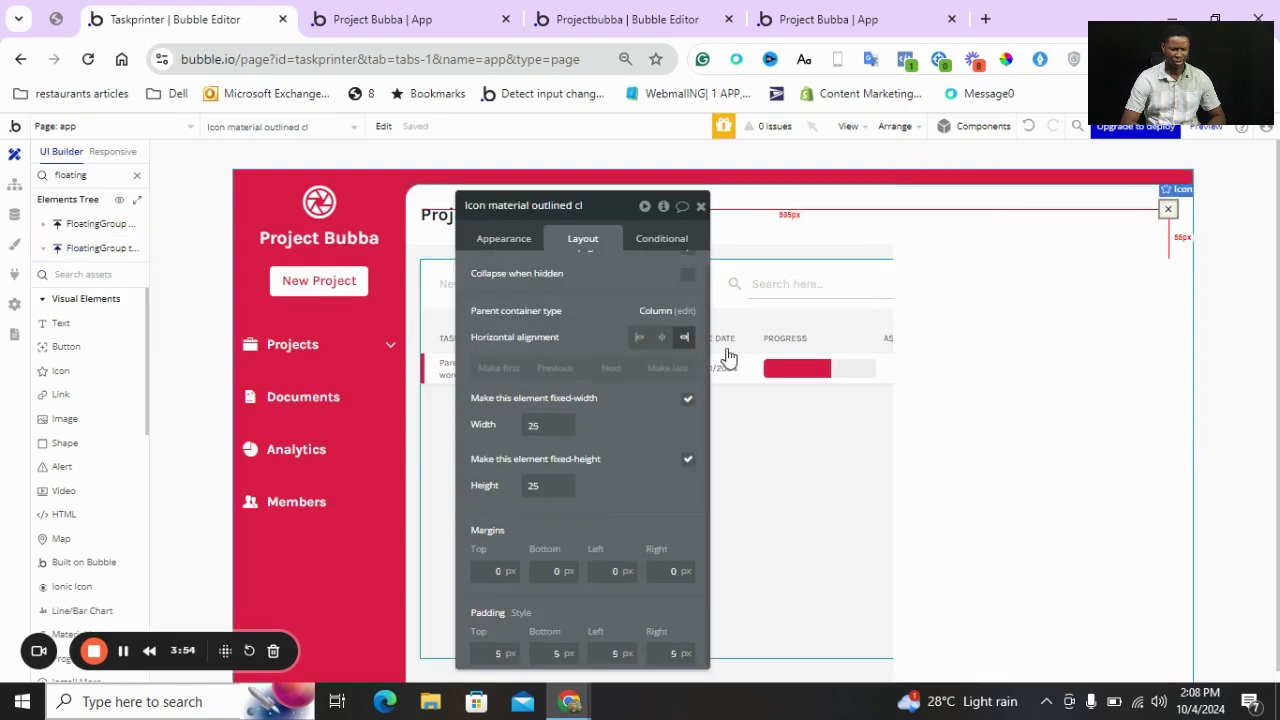
pyautogui.click(548, 424)
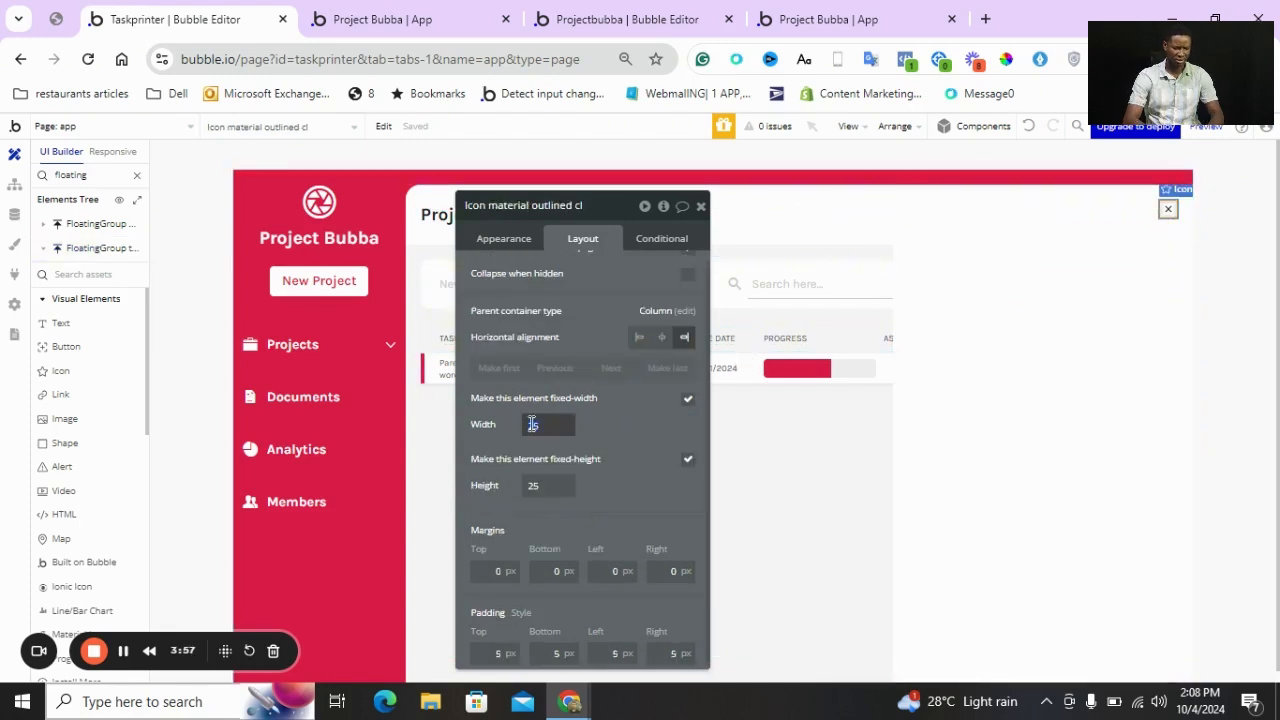
pyautogui.click(545, 485)
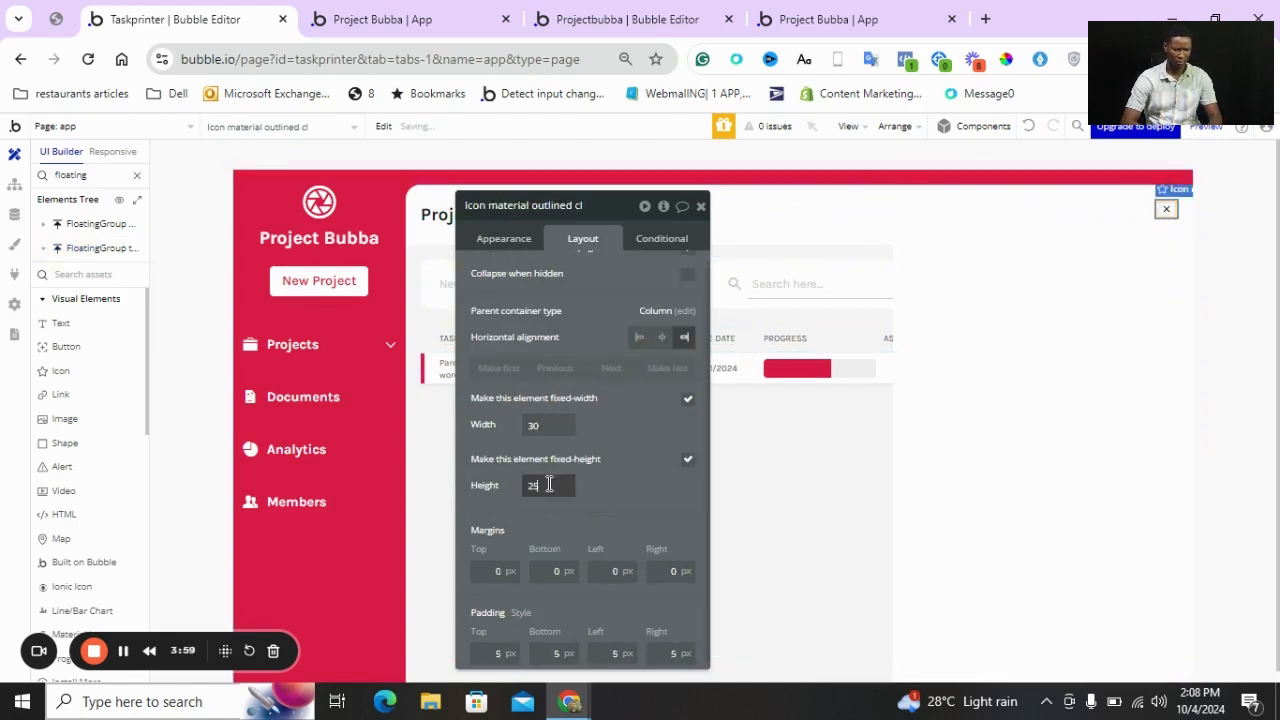
pyautogui.write('30')
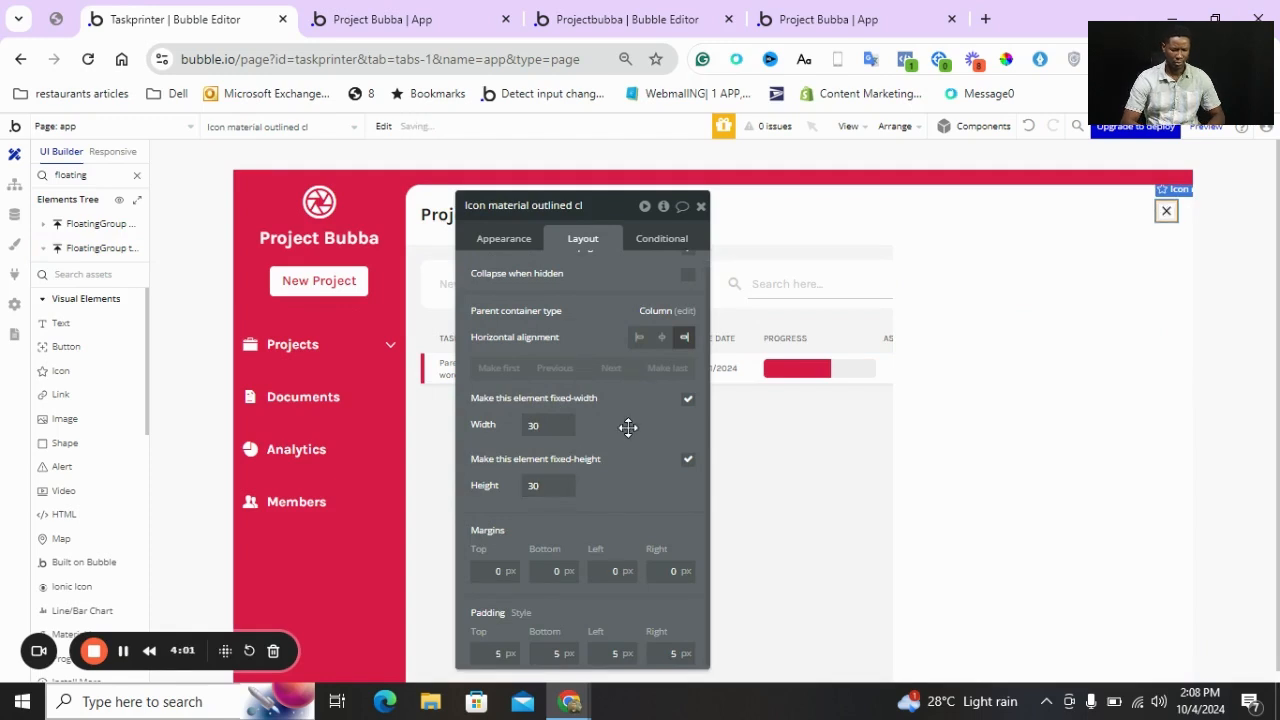
# Apply gap spacing between the elements of FloatingGroup task with a row gap of 20 px
pyautogui.click(954, 302)
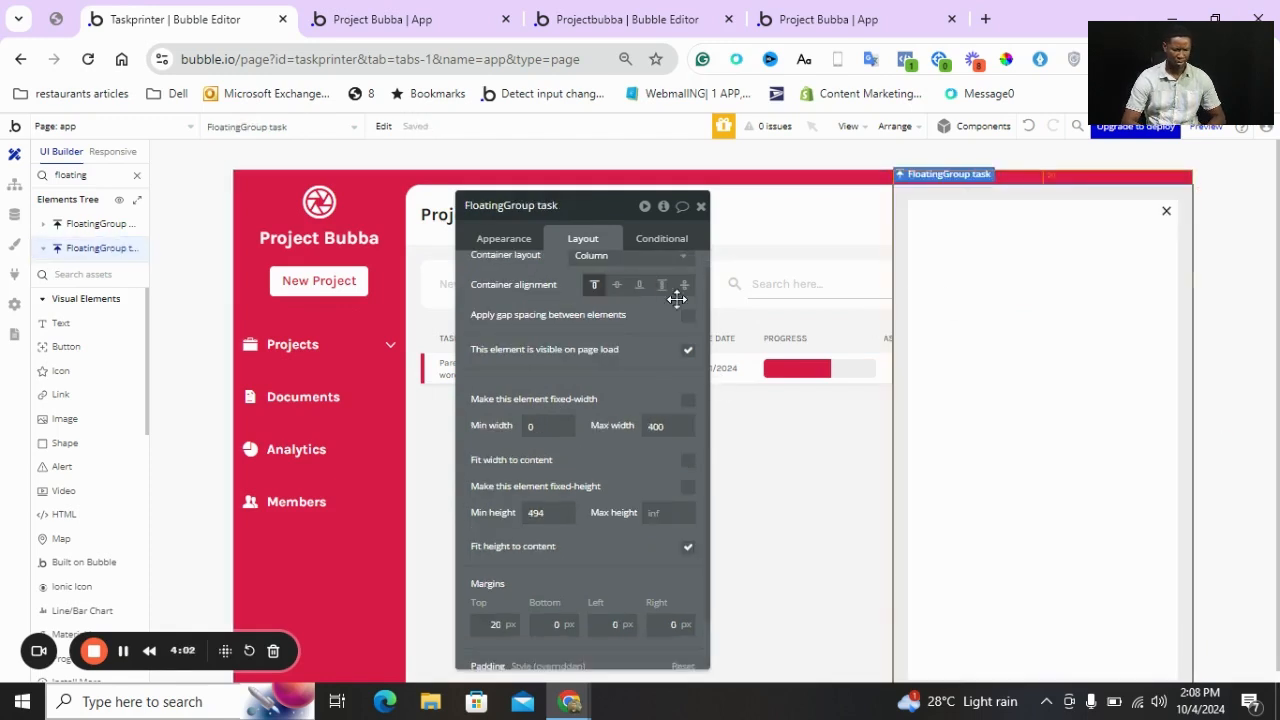
pyautogui.click(687, 316)
pyautogui.click(667, 343)
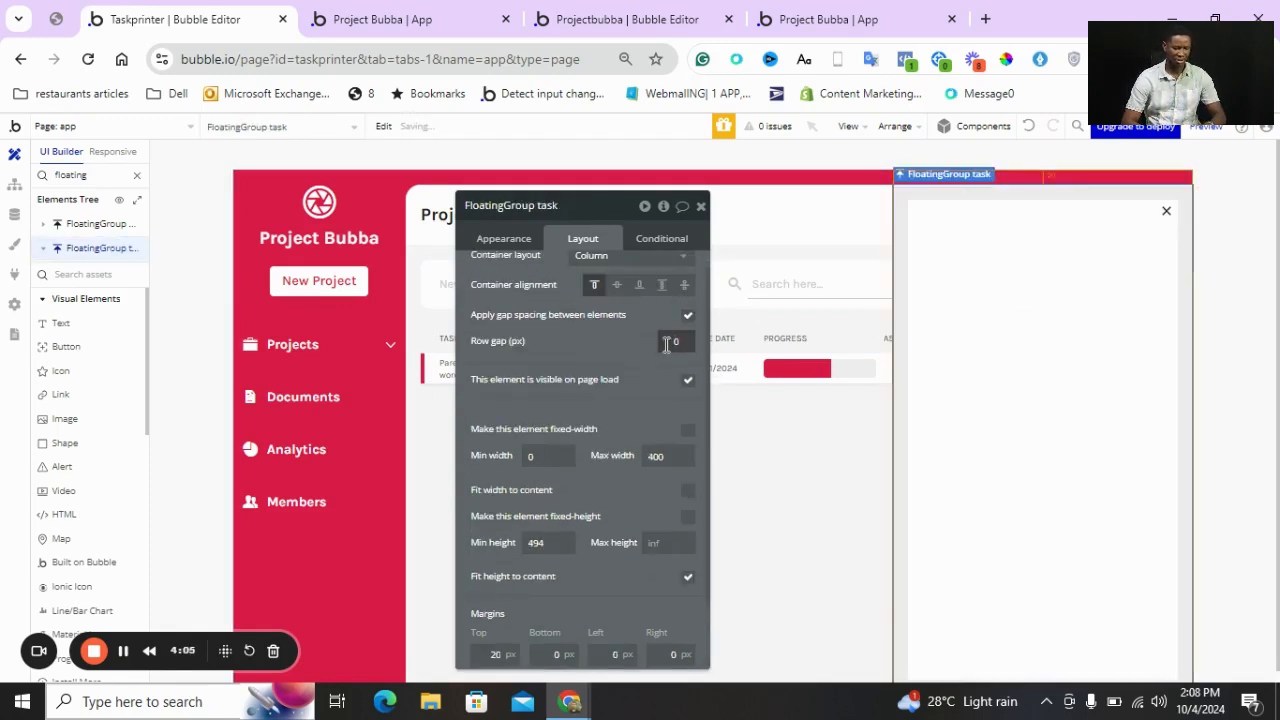
pyautogui.write('2')
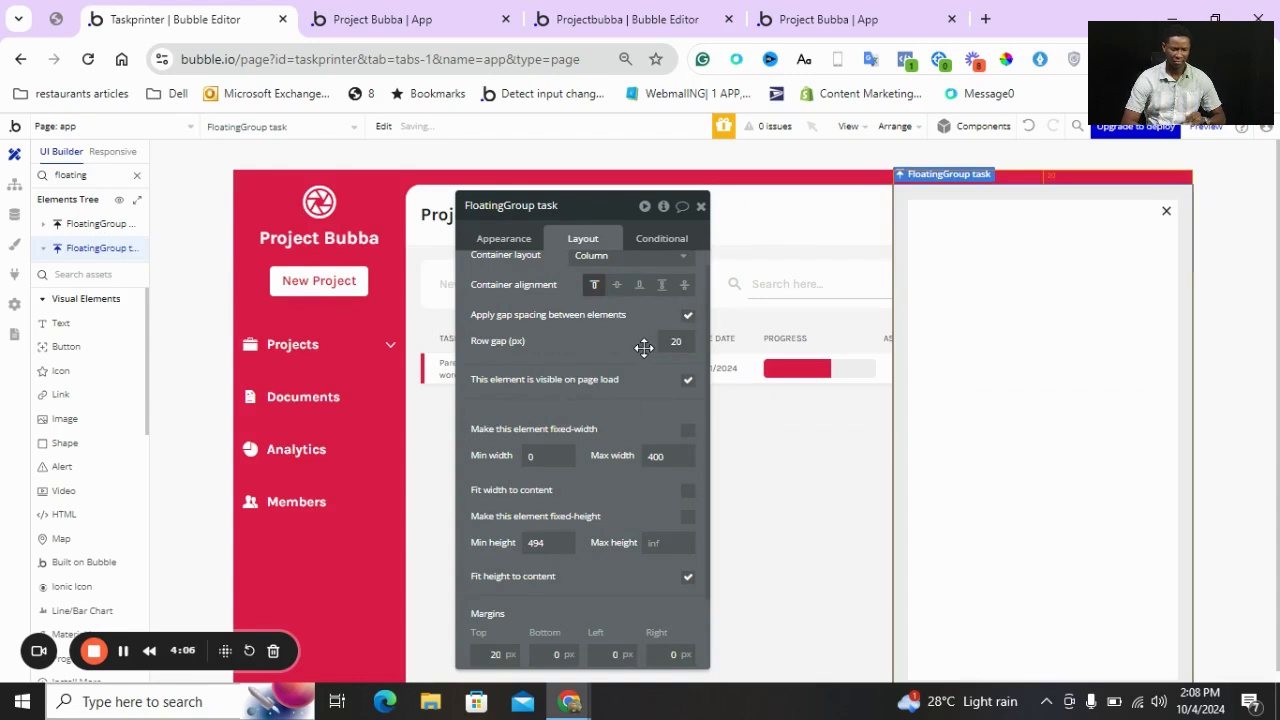
pyautogui.click(700, 206)
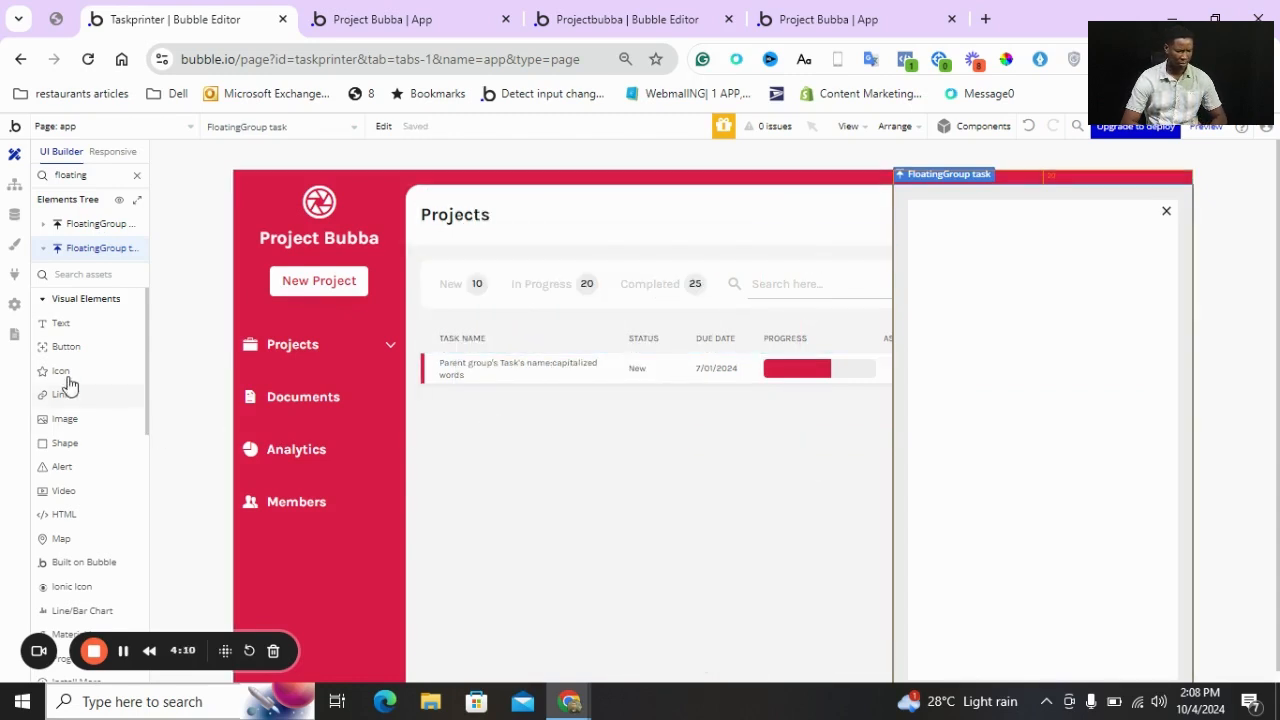
# Draw a Text element below the close icon in FloatingGroup task and set its content to "Task Name"
pyautogui.click(70, 328)
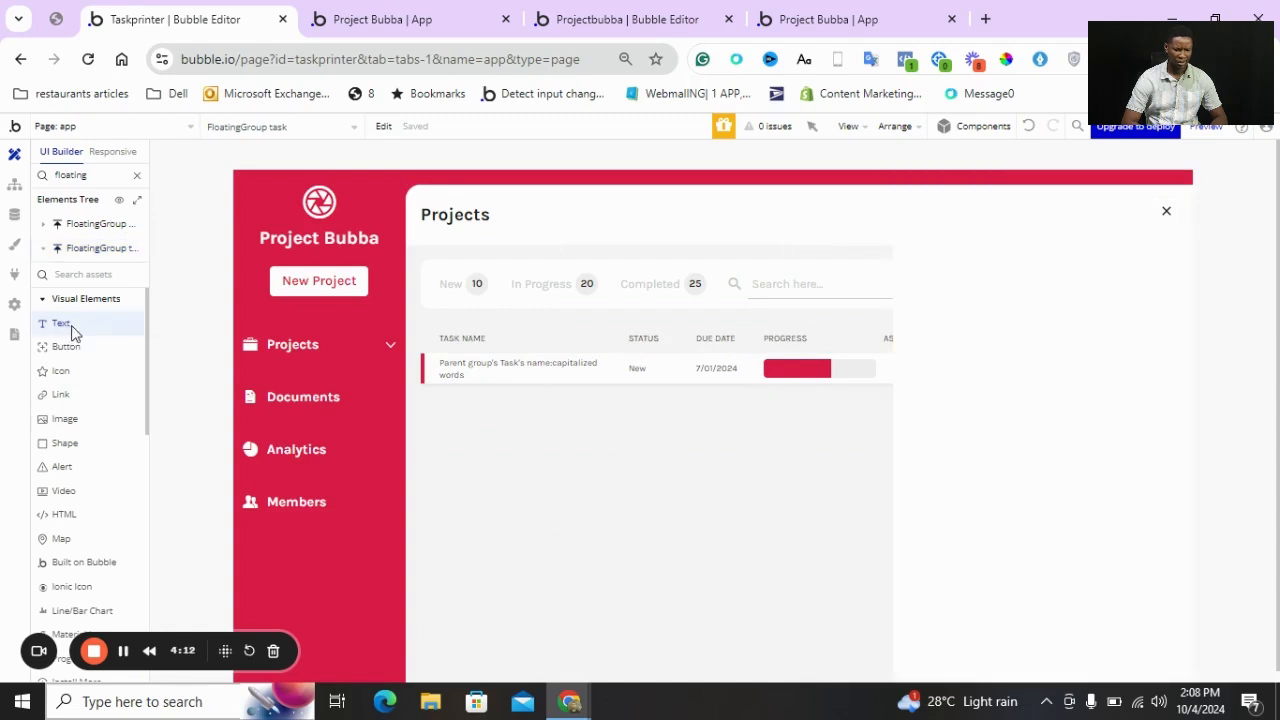
pyautogui.moveTo(941, 250); pyautogui.dragTo(1026, 277)
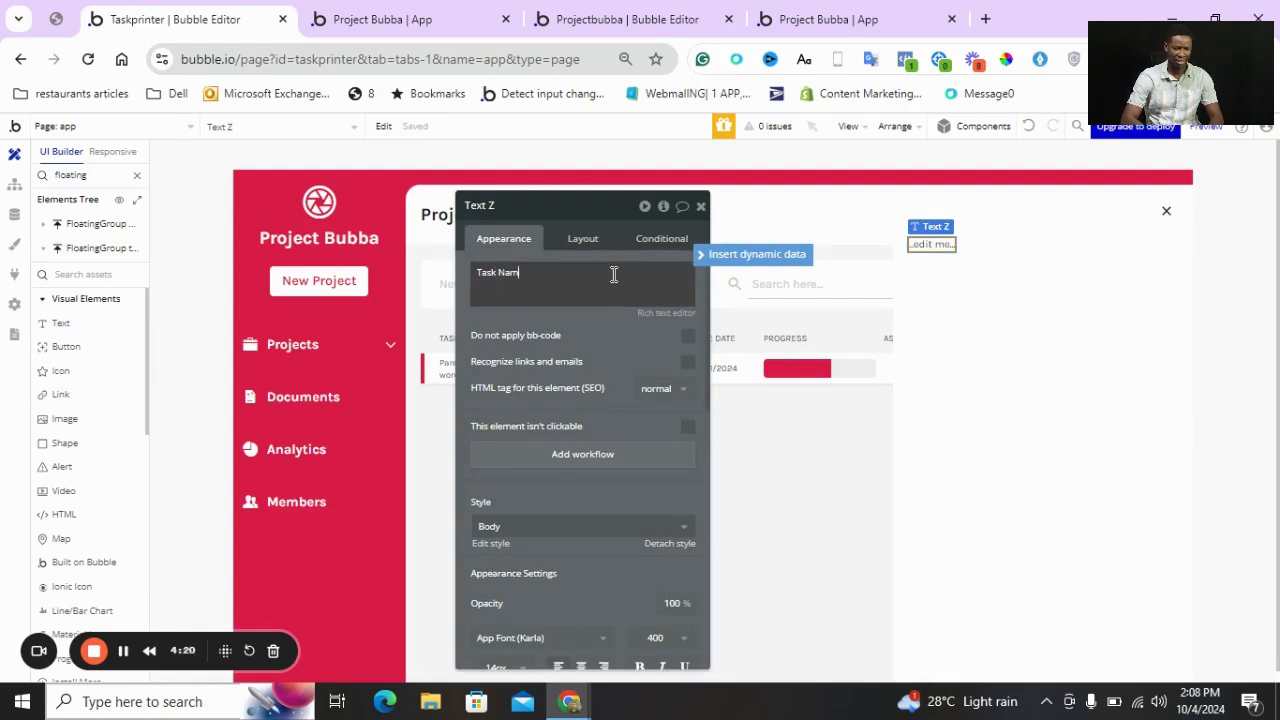
pyautogui.write('Task Name')
# Set the font size of the Task Name text to 16 px and close its properties
pyautogui.scroll(-1, 580, 423)
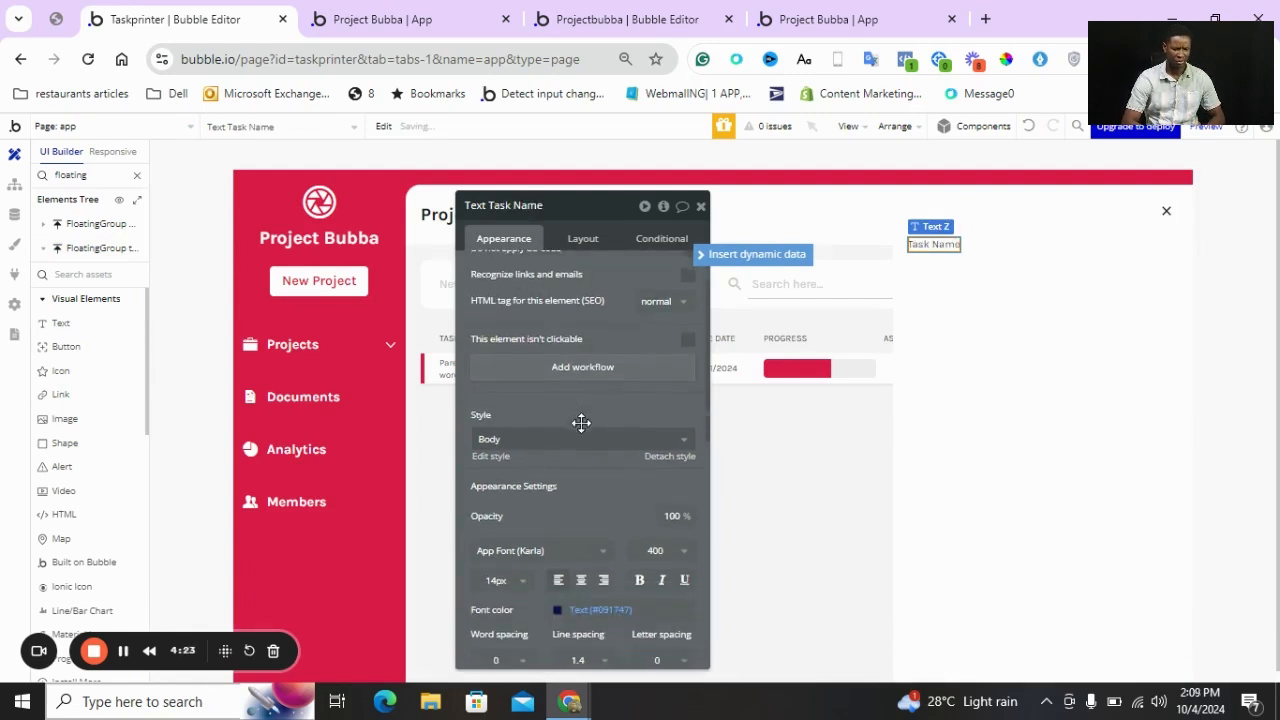
pyautogui.scroll(-2, 540, 502)
pyautogui.click(520, 488)
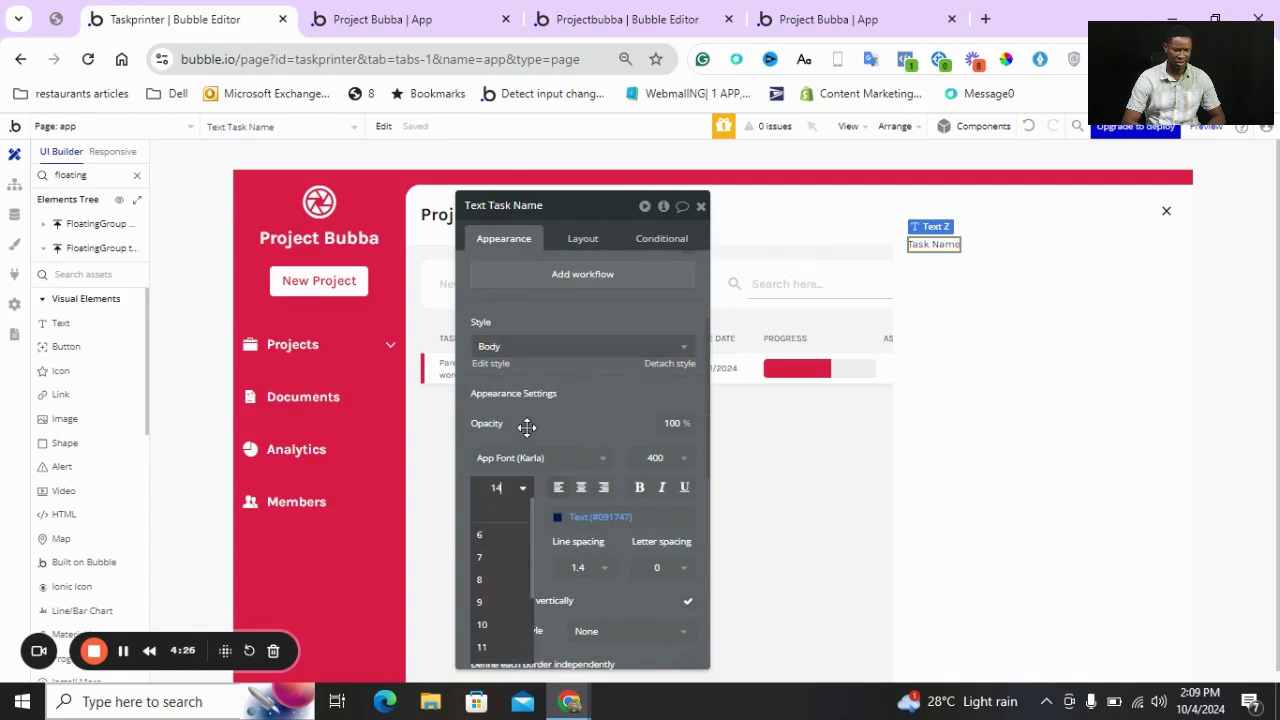
pyautogui.moveTo(526, 428); pyautogui.dragTo(532, 330)
pyautogui.click(521, 390)
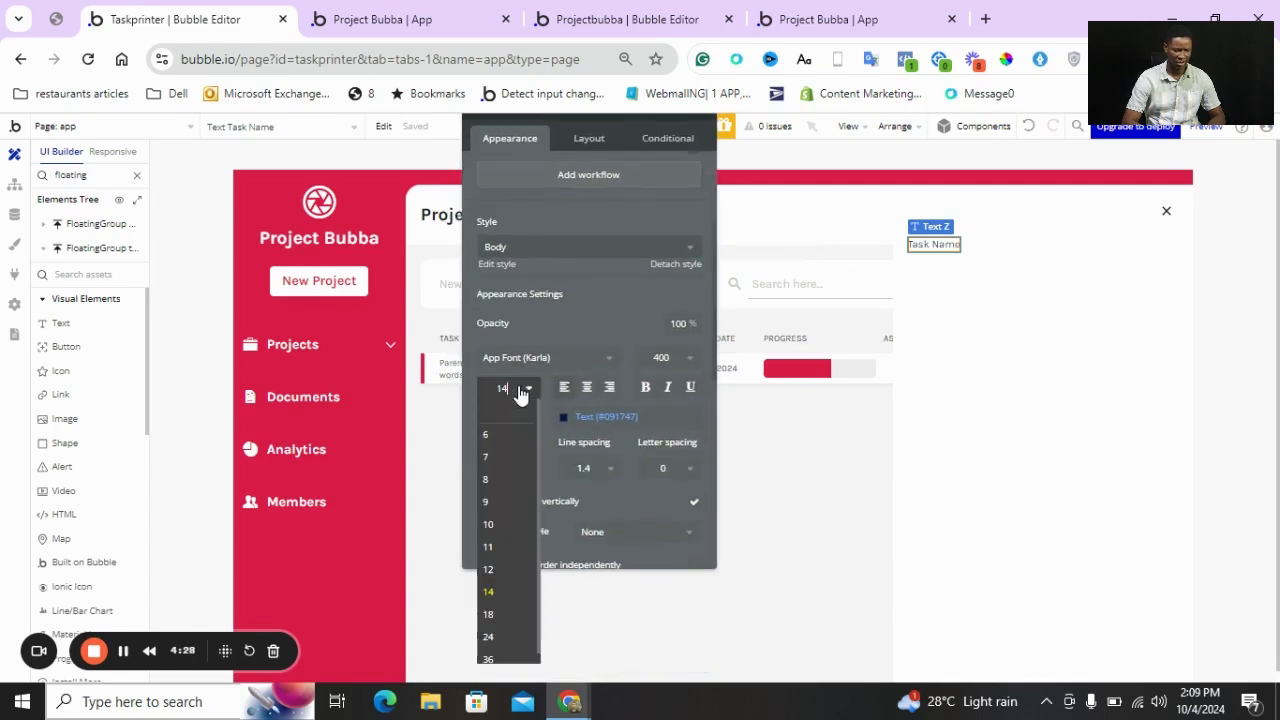
pyautogui.click(491, 612)
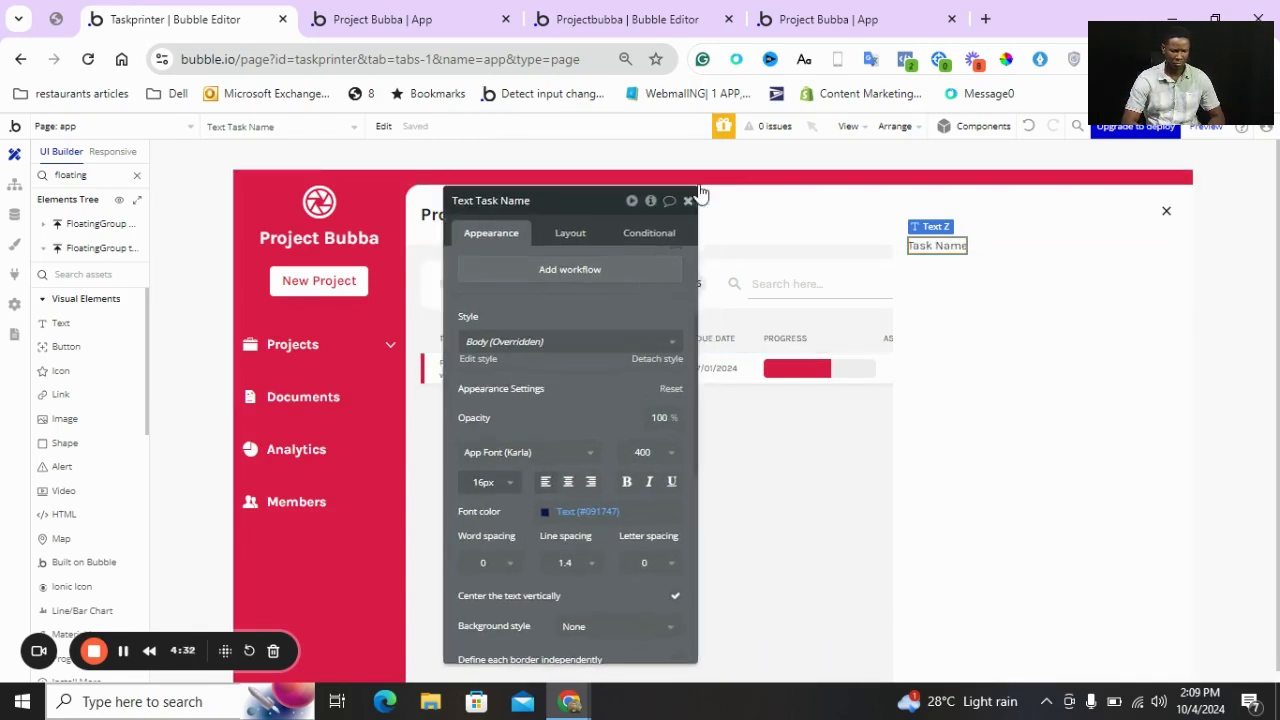
pyautogui.click(692, 198)
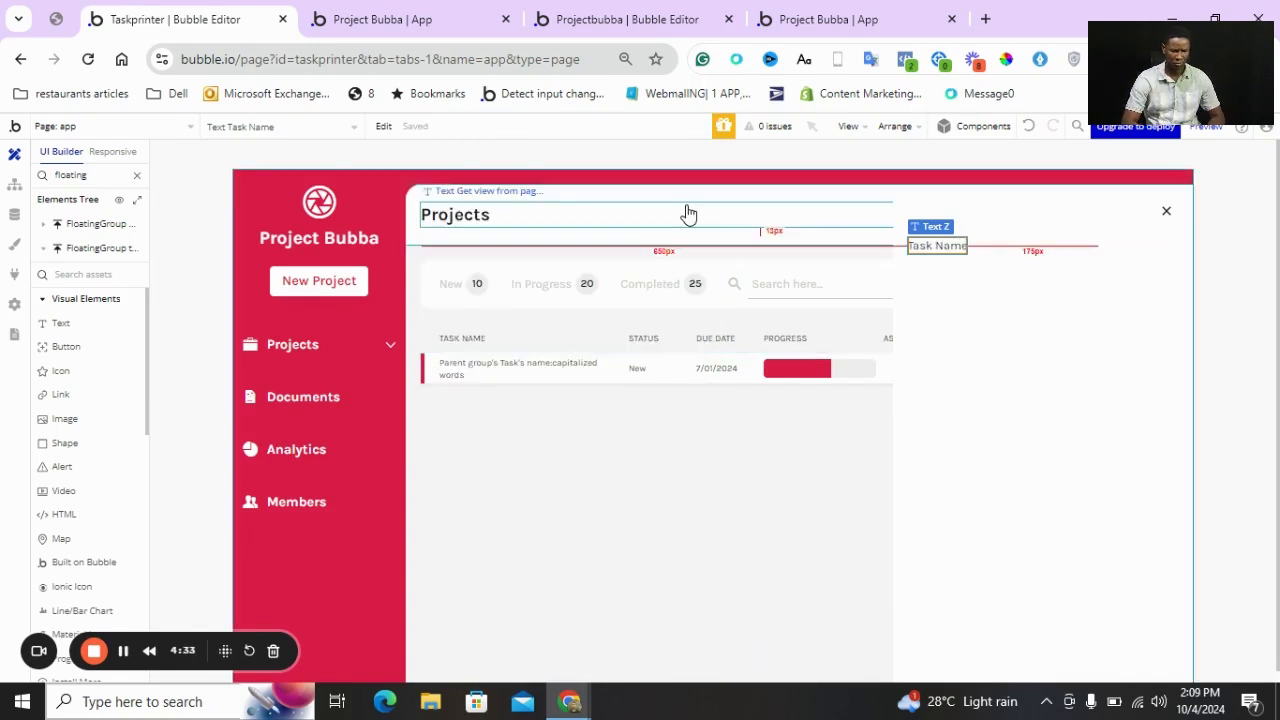
# Draw an Input about 263 px wide and 43 px high below the Task Name text and name it "Input task name"
pyautogui.click(90, 268)
pyautogui.write('input')
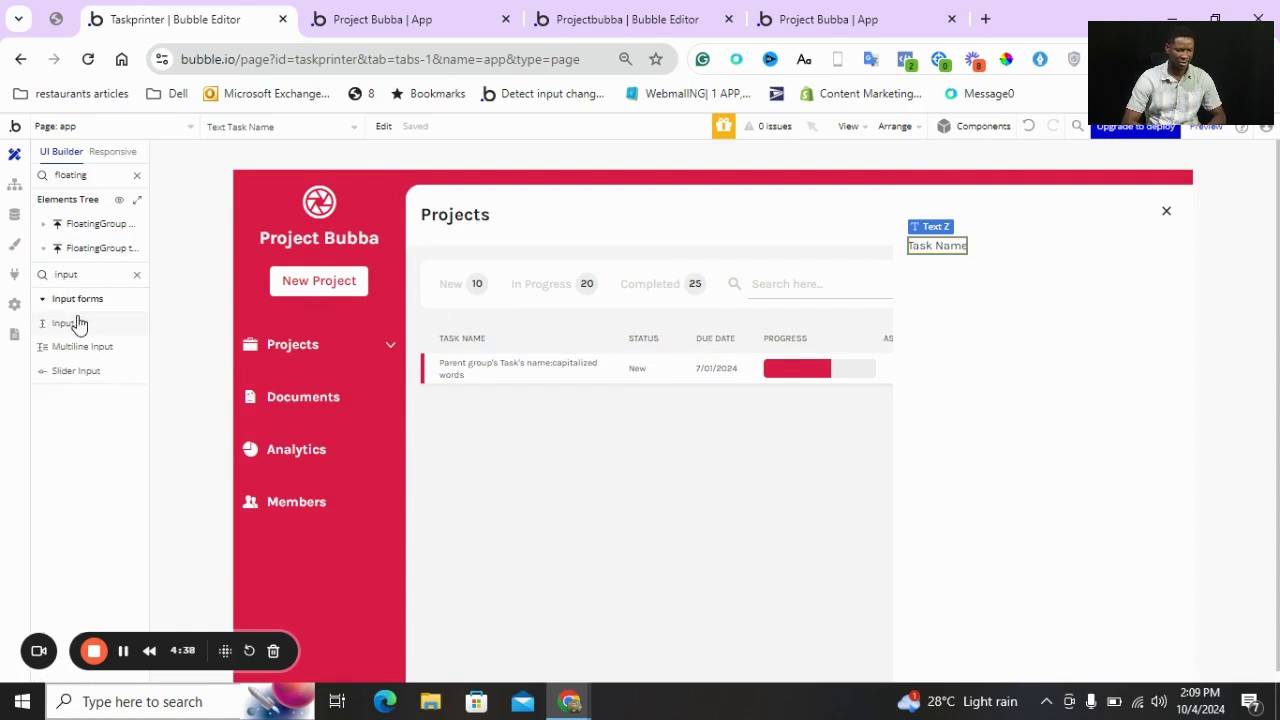
pyautogui.click(70, 323)
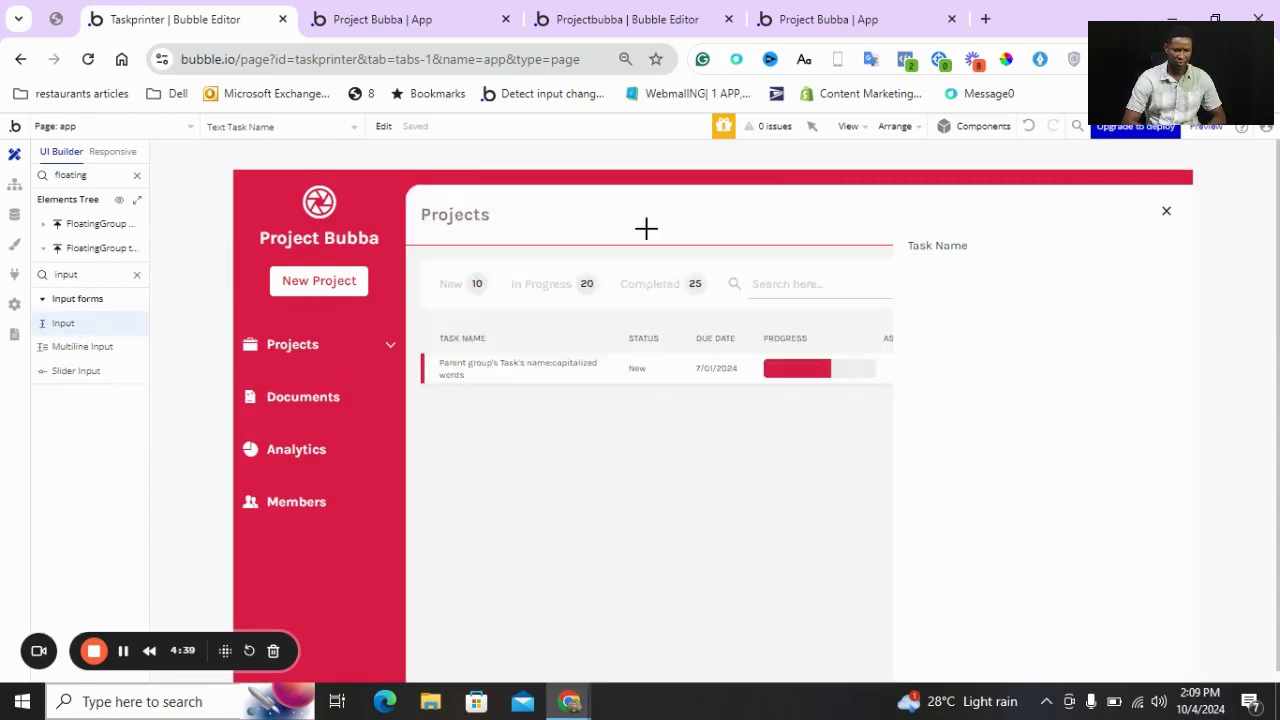
pyautogui.moveTo(931, 261)
pyautogui.mouseDown()
pyautogui.moveTo(1071, 331)
pyautogui.moveTo(1130, 295)
pyautogui.mouseUp()
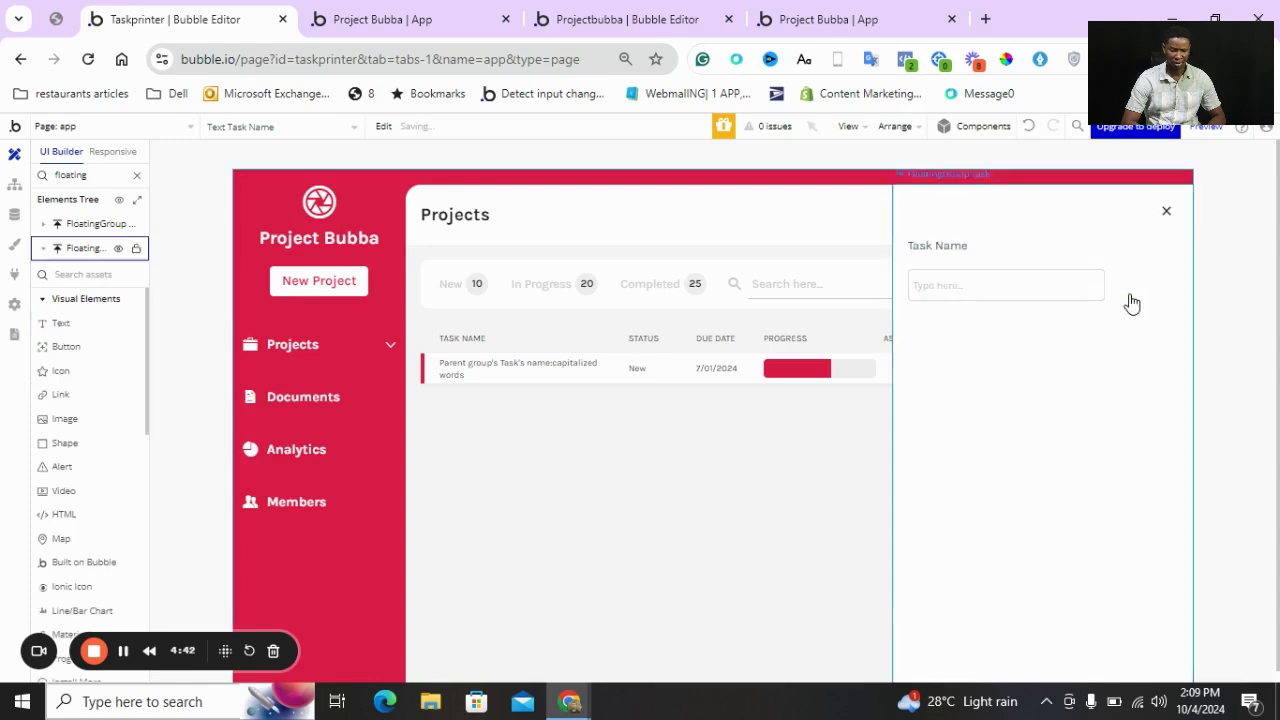
pyautogui.click(497, 203)
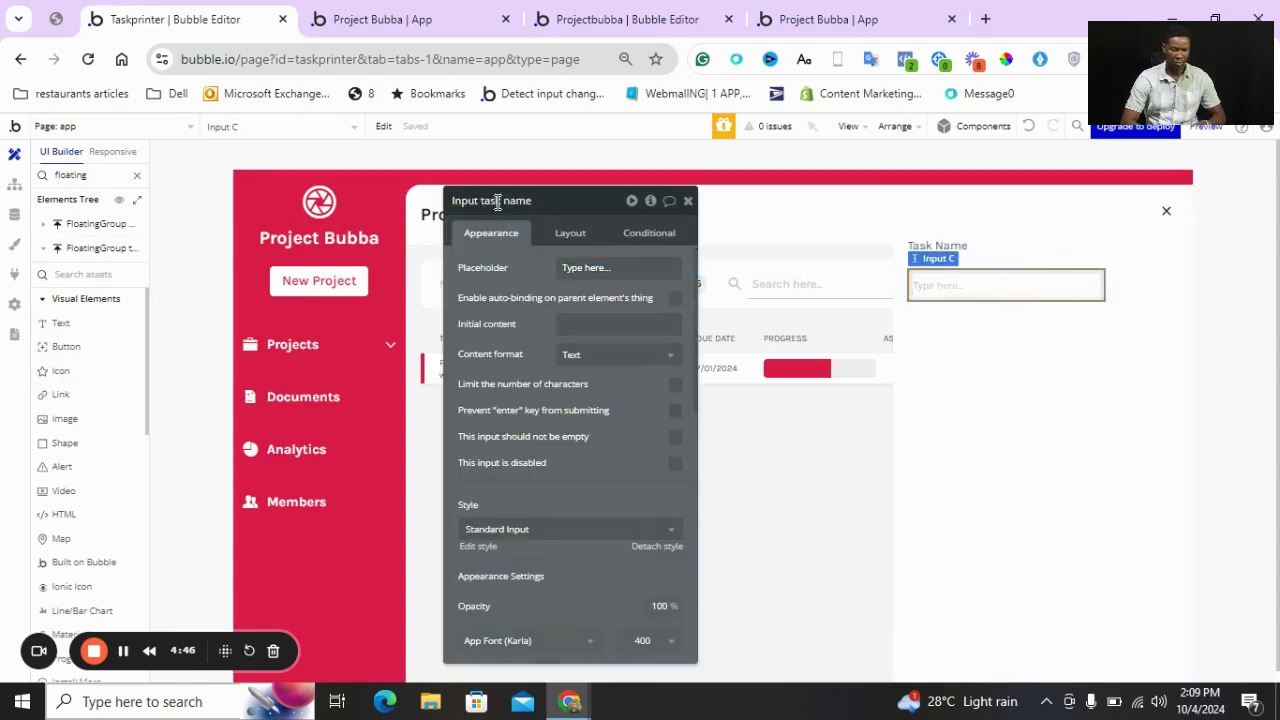
# Turn off fixed width for Input task name, set its minimum width to 0 and its fixed height to 40
pyautogui.click(572, 233)
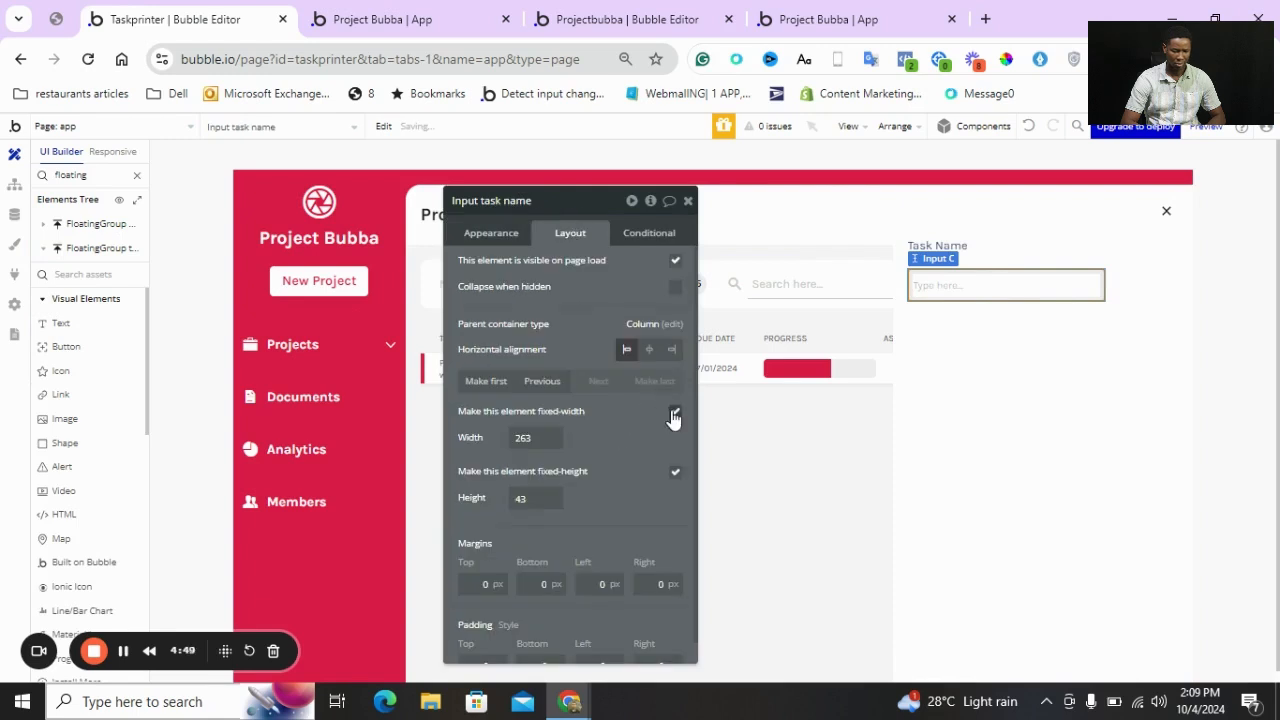
pyautogui.click(675, 414)
pyautogui.doubleClick(507, 437)
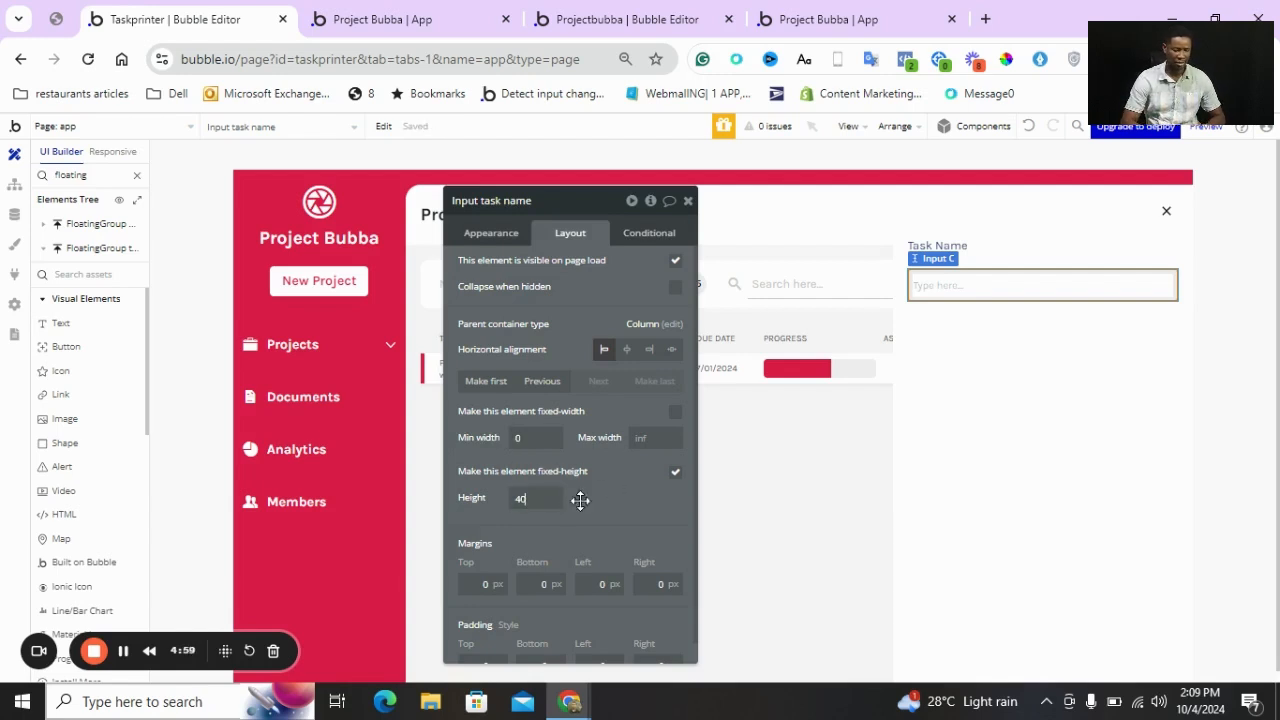
pyautogui.click(905, 385)
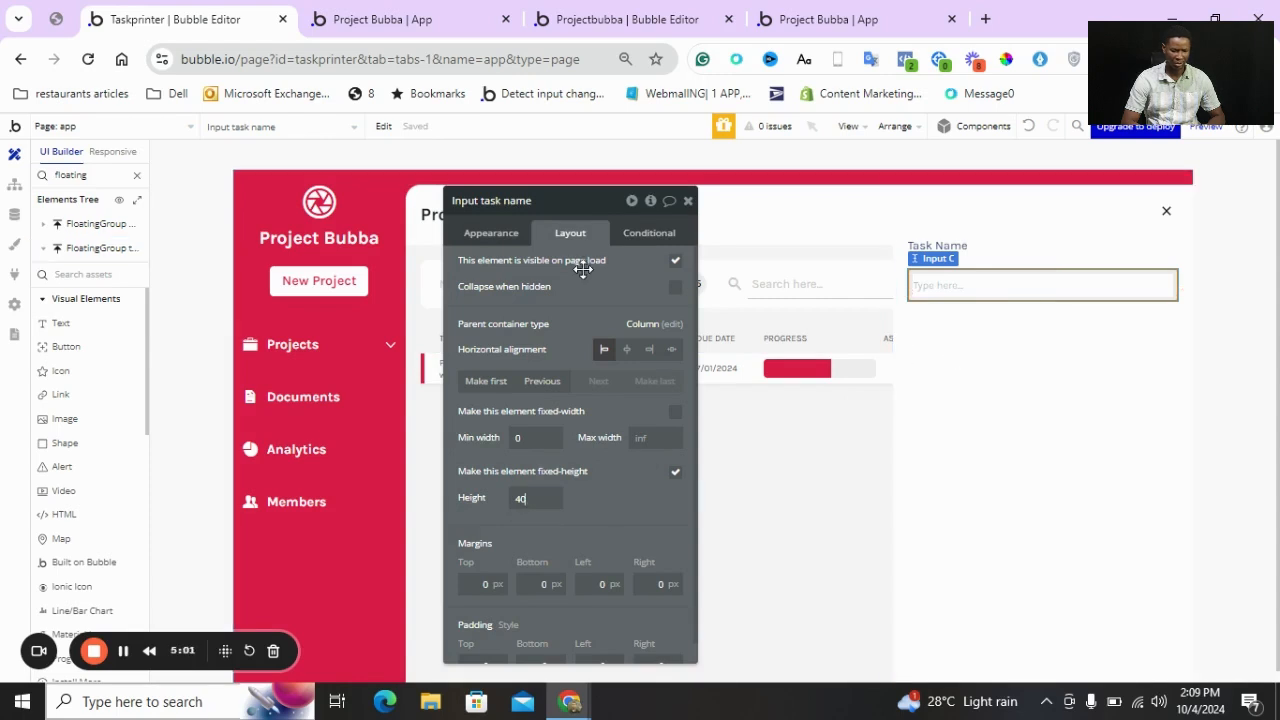
# Set the font size of Input task name to 16 px
pyautogui.click(491, 232)
pyautogui.scroll(-2, 518, 379)
pyautogui.scroll(-3, 518, 379)
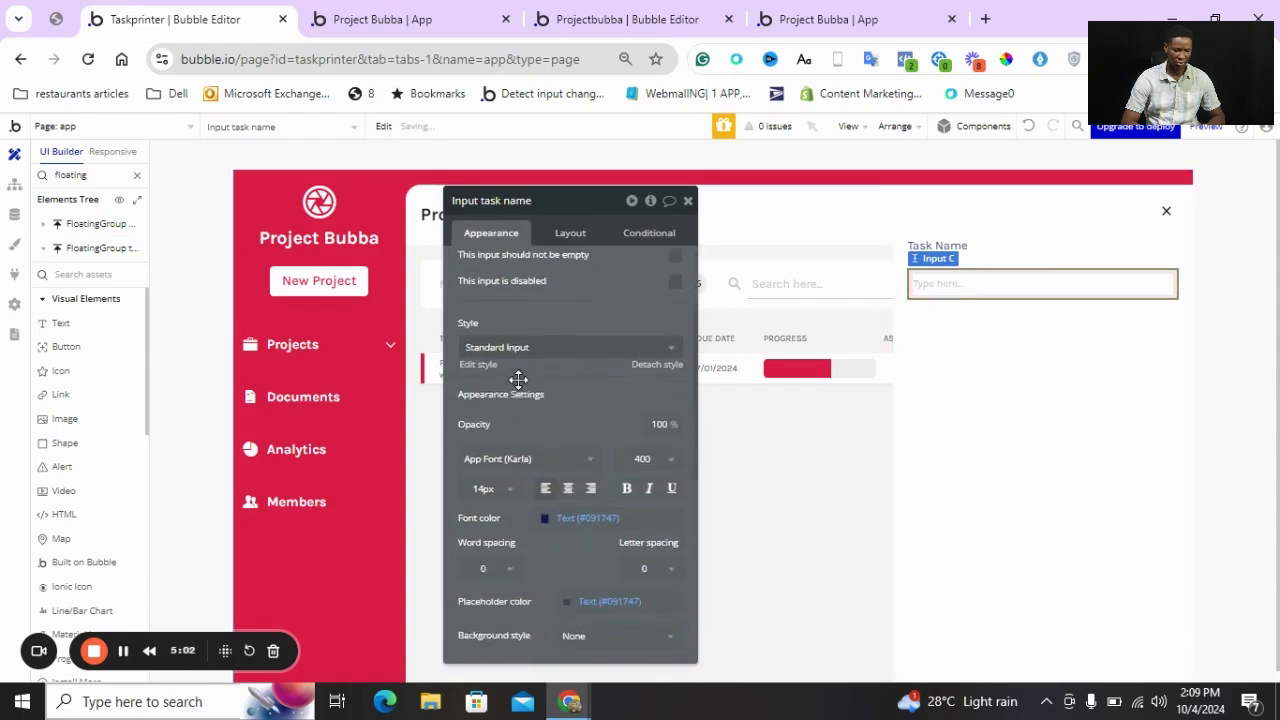
pyautogui.click(483, 427)
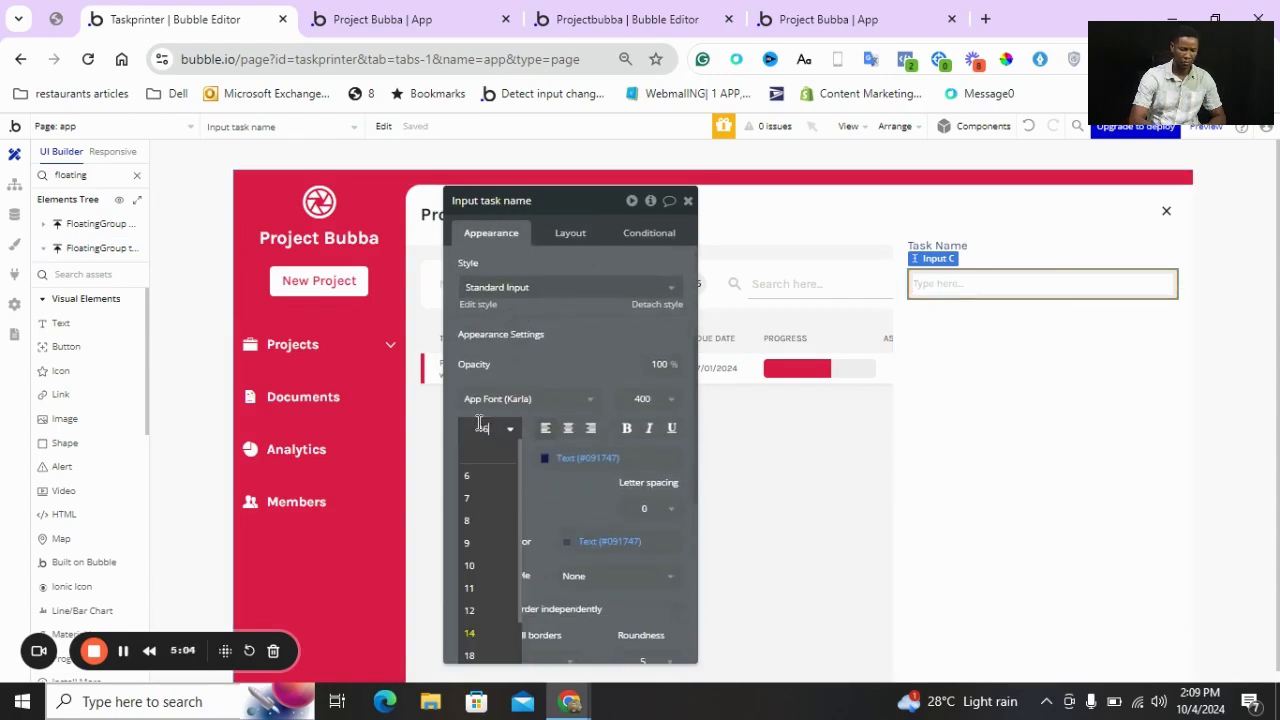
pyautogui.write('16')
pyautogui.press('Return')
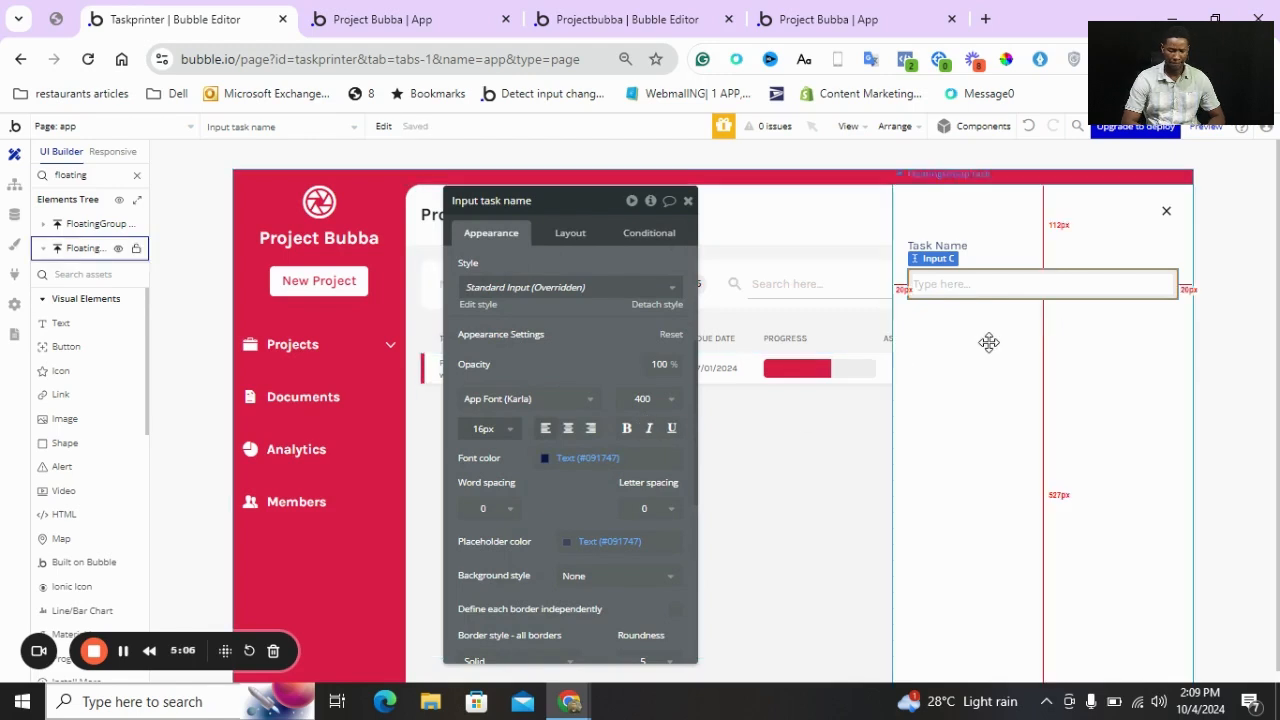
pyautogui.click(988, 342)
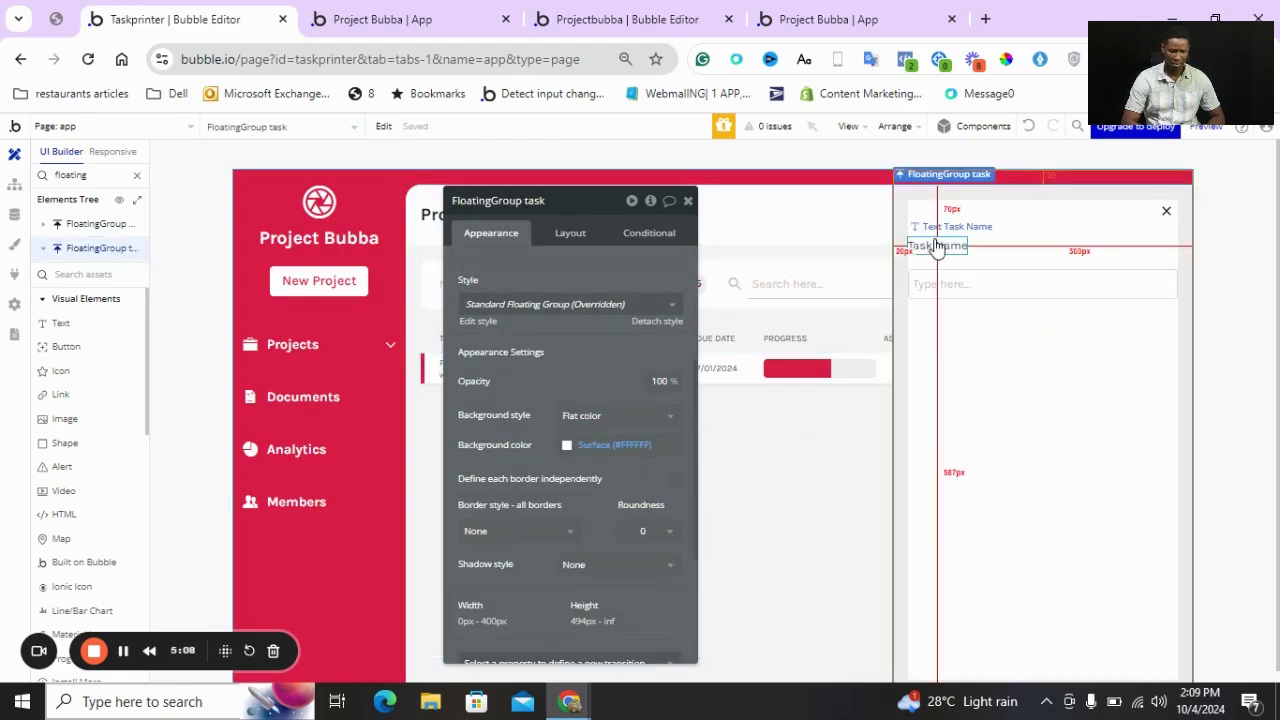
# Change the border color of Input task name to #EEEEEE
pyautogui.click(931, 285)
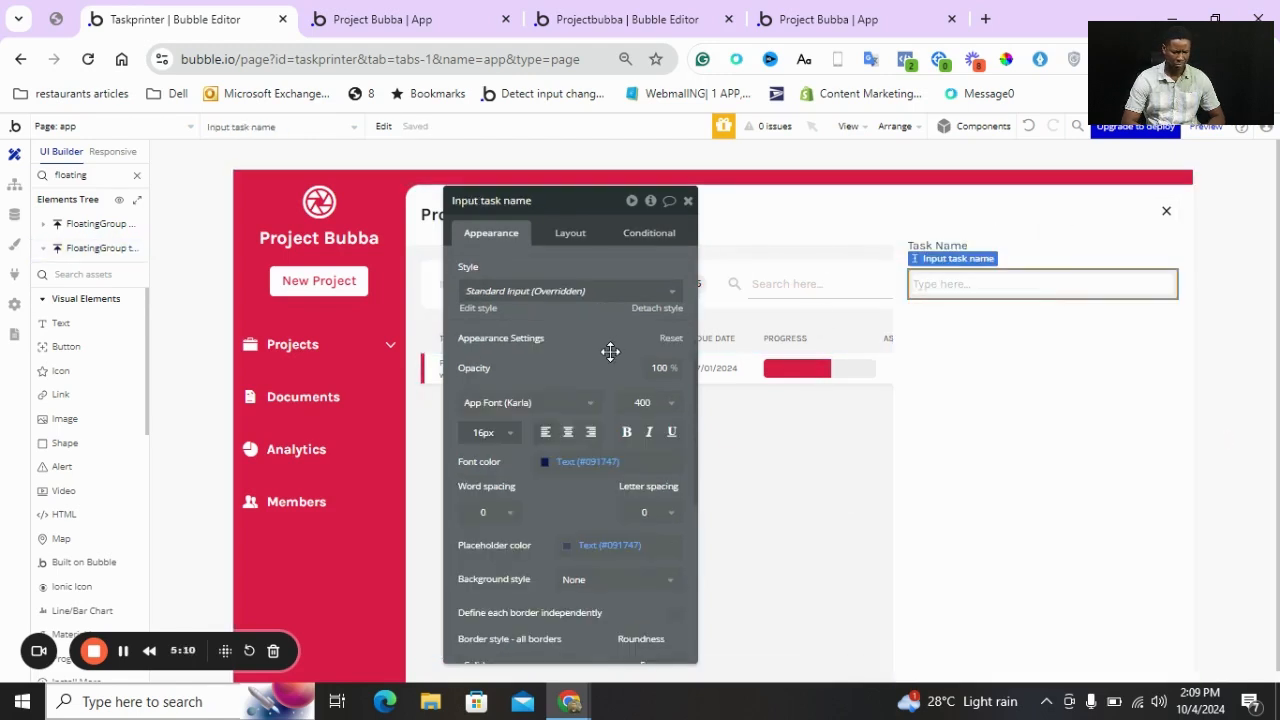
pyautogui.scroll(-5, 610, 351)
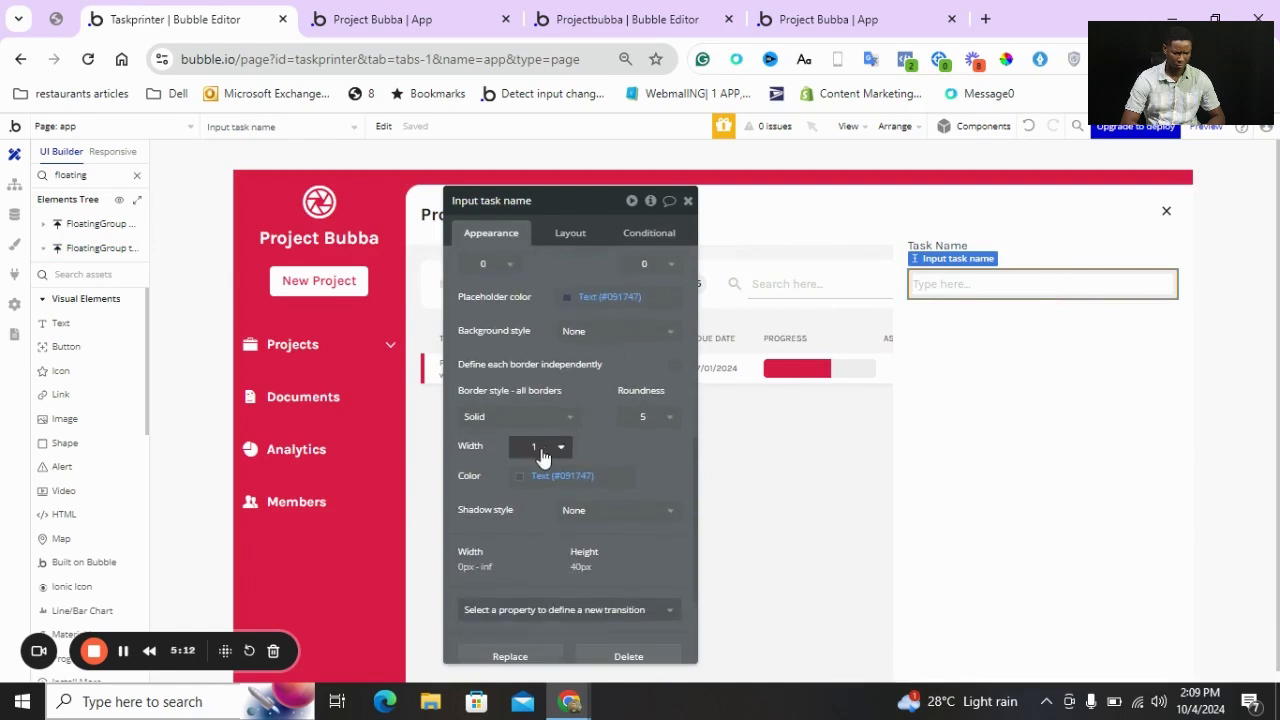
pyautogui.click(518, 475)
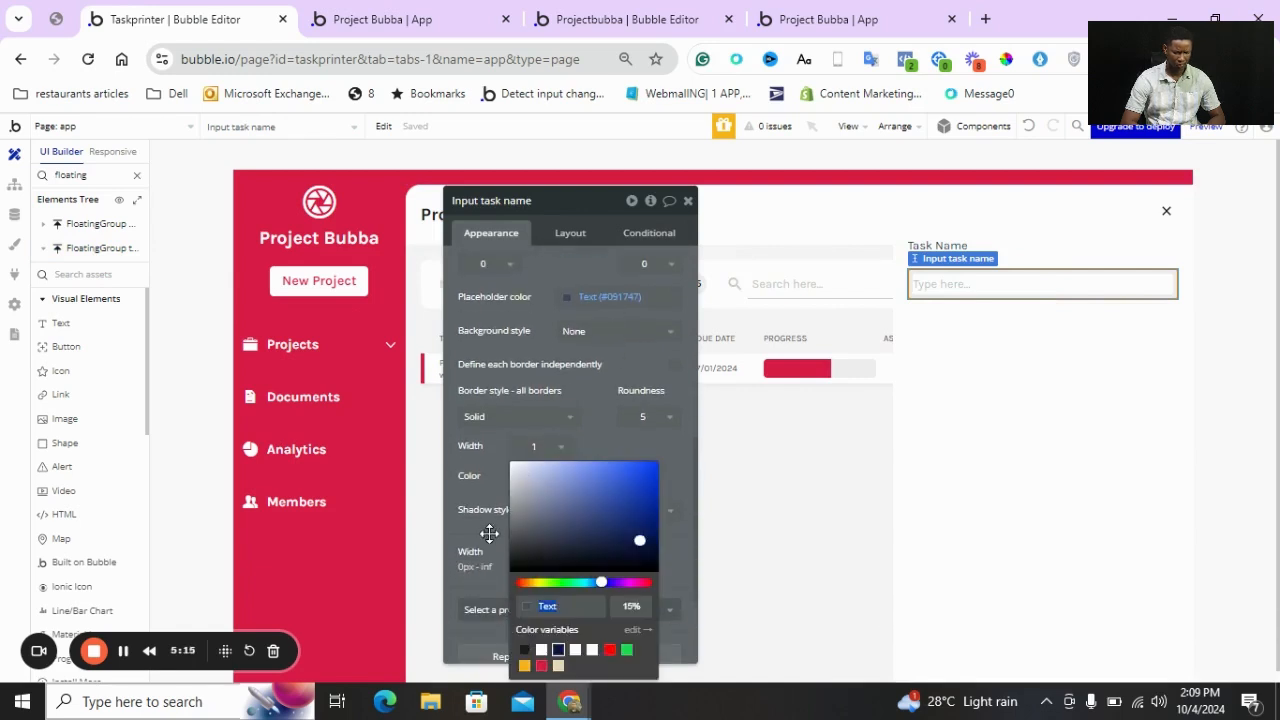
pyautogui.moveTo(489, 533); pyautogui.dragTo(474, 431)
pyautogui.click(571, 382)
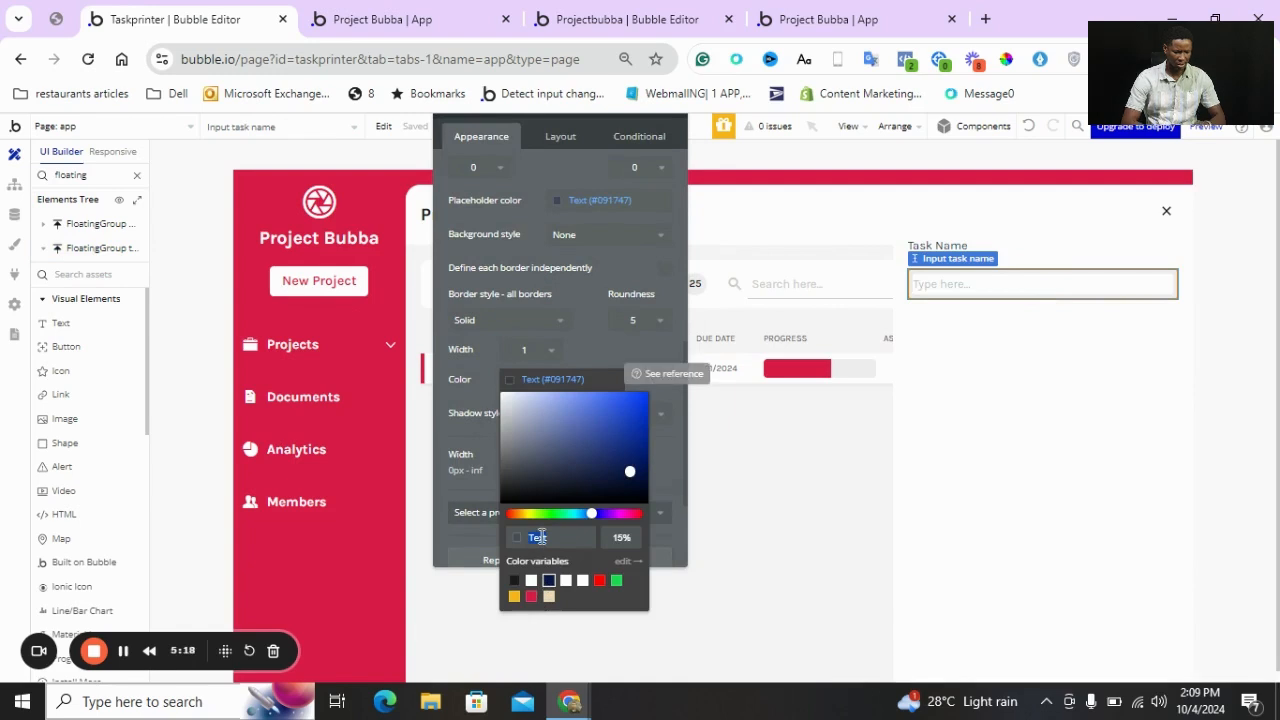
pyautogui.write('Eeeeee')
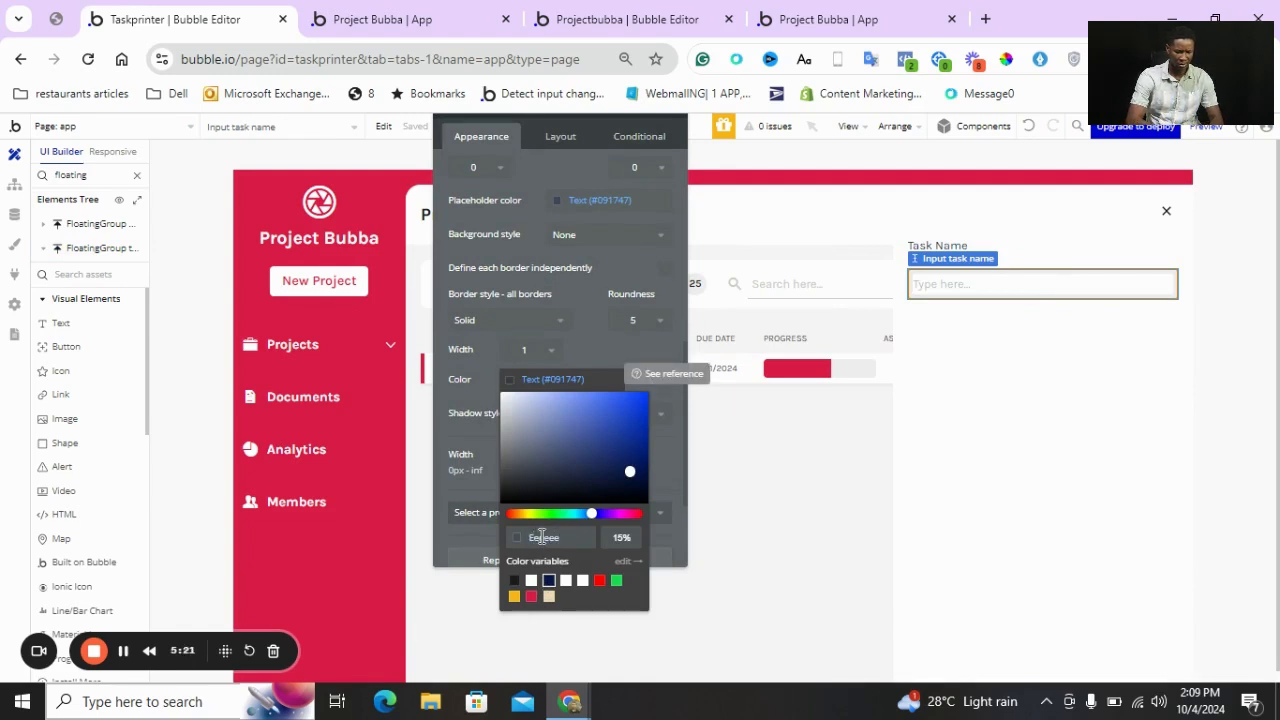
pyautogui.press('Return')
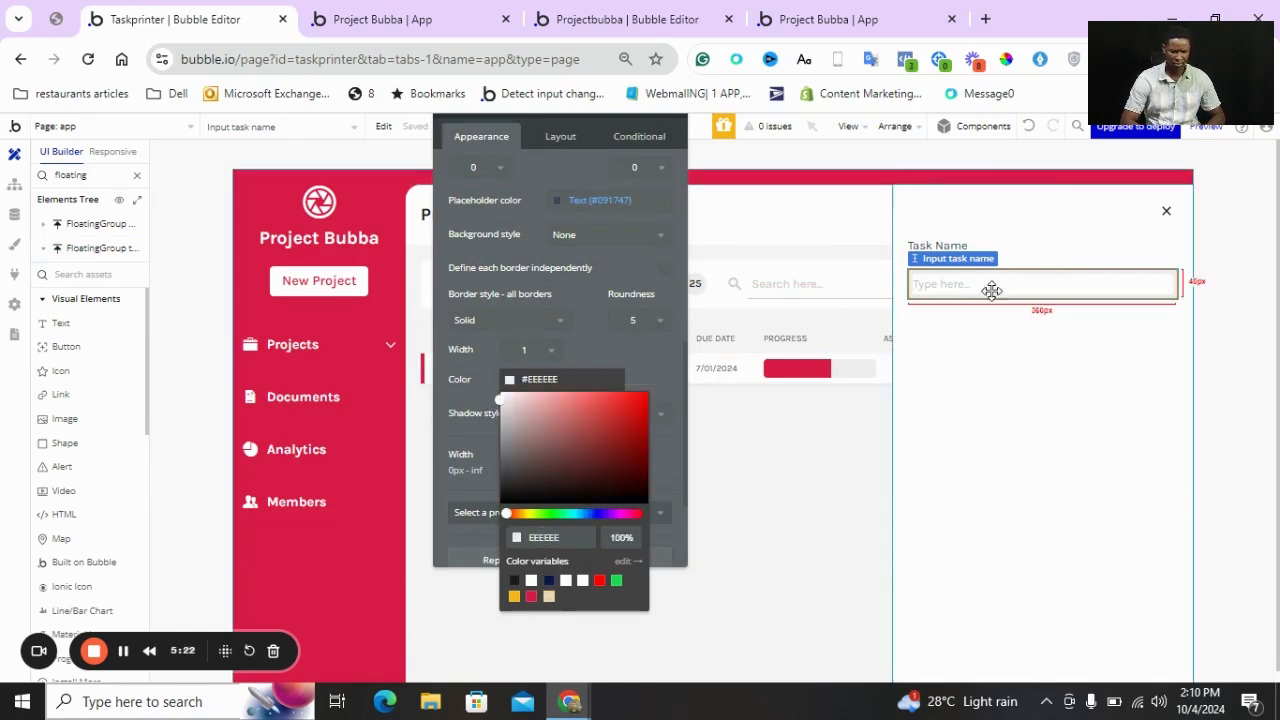
pyautogui.click(984, 316)
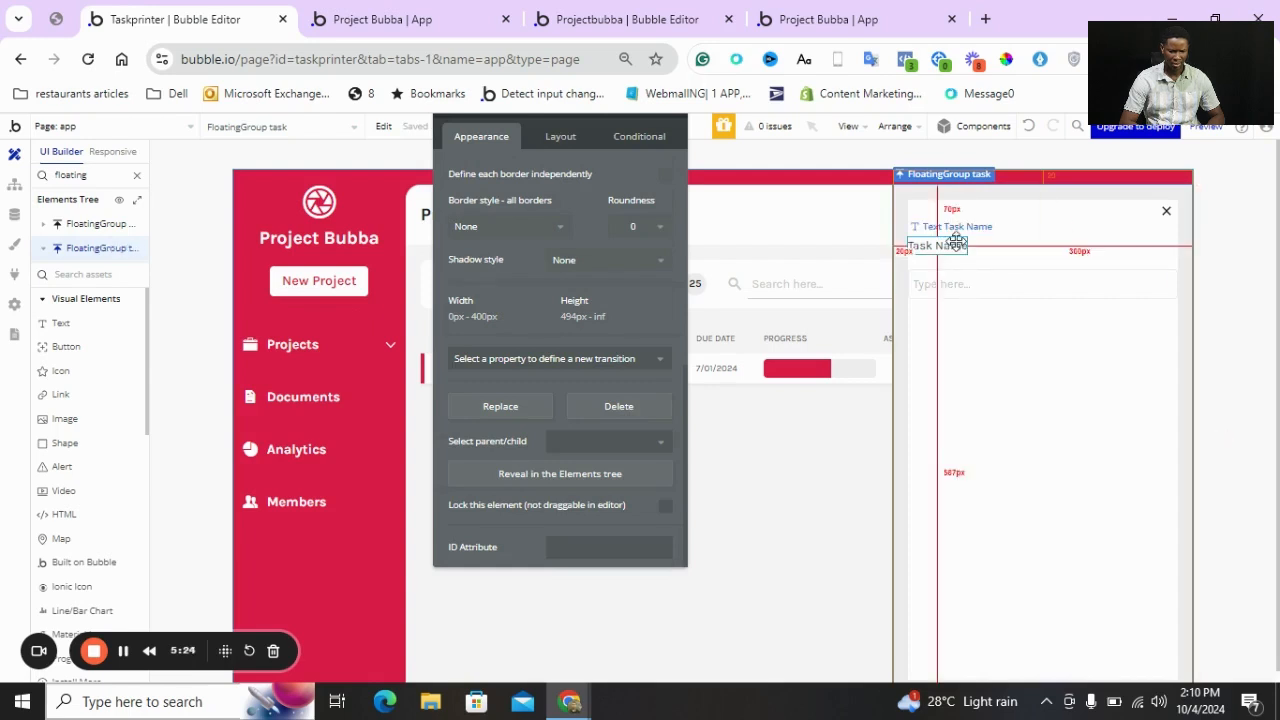
# Group the Task Name text and its input together in a column container
pyautogui.click(948, 245)
pyautogui.click(955, 285)
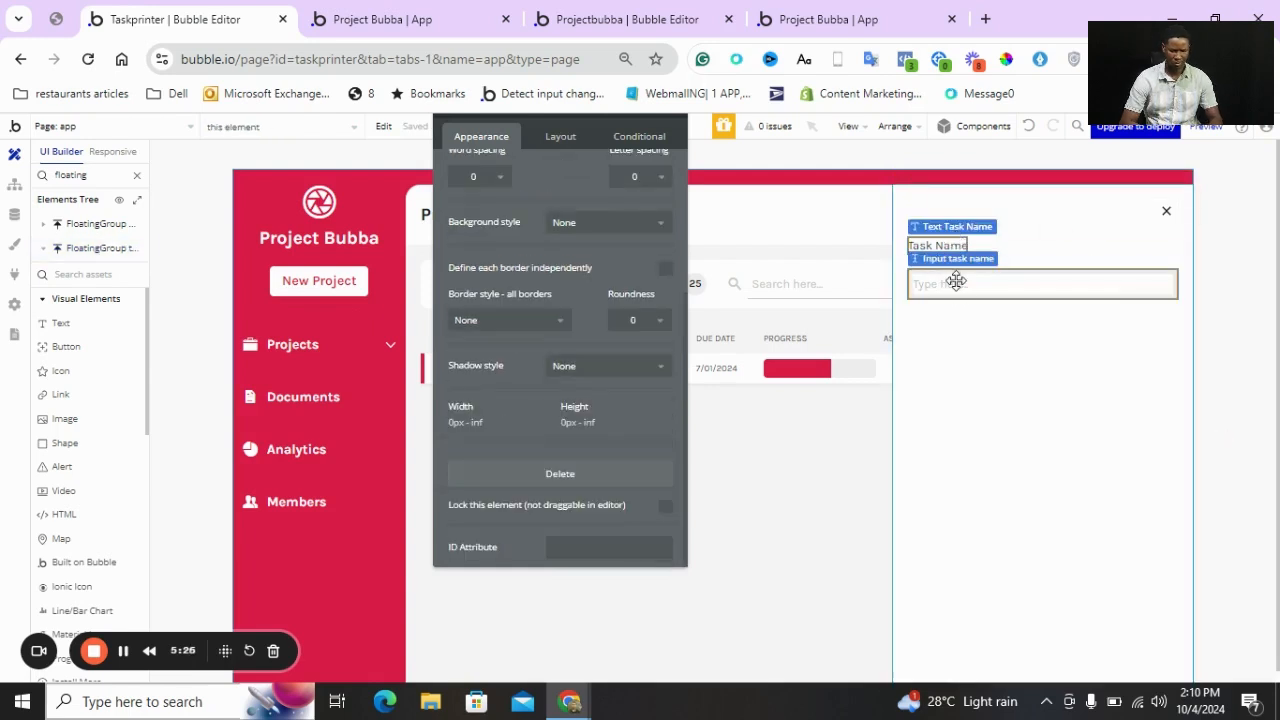
pyautogui.rightClick(955, 284)
pyautogui.moveTo(1040, 380)
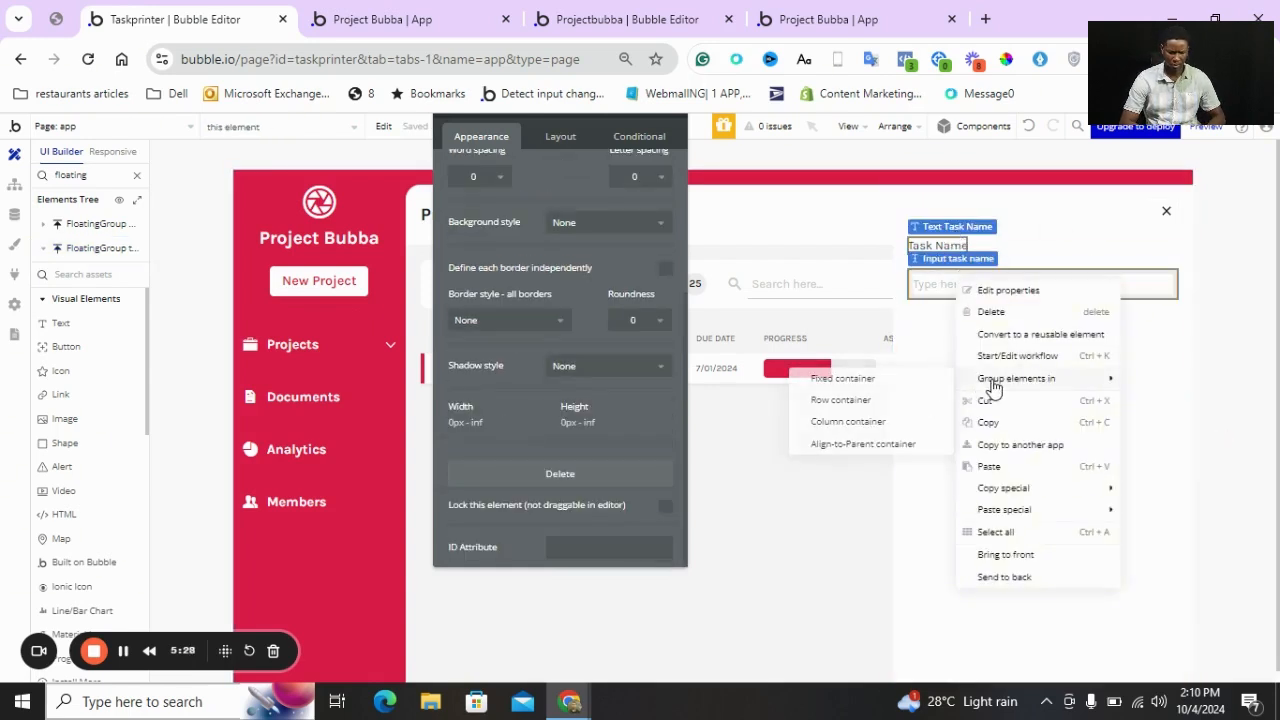
pyautogui.click(866, 425)
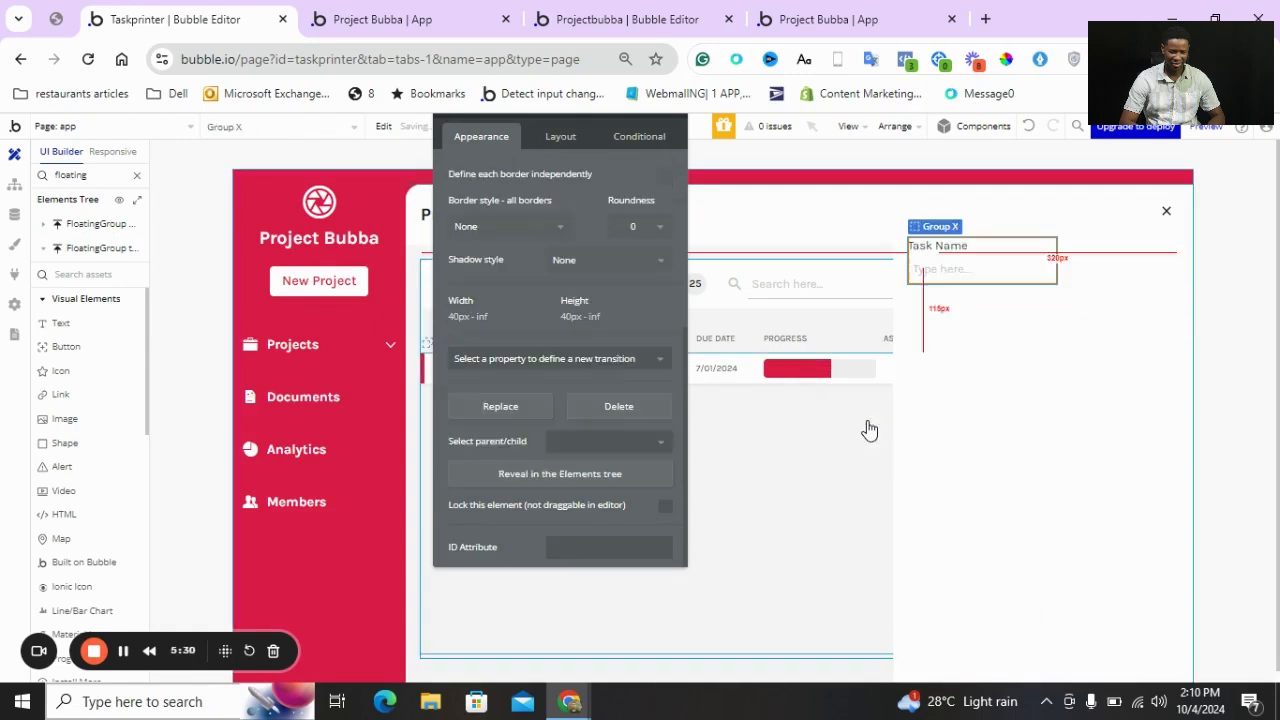
# Turn off fitting the new group's width to its content and apply a row gap of 5 px between its elements
pyautogui.scroll(5, 591, 171)
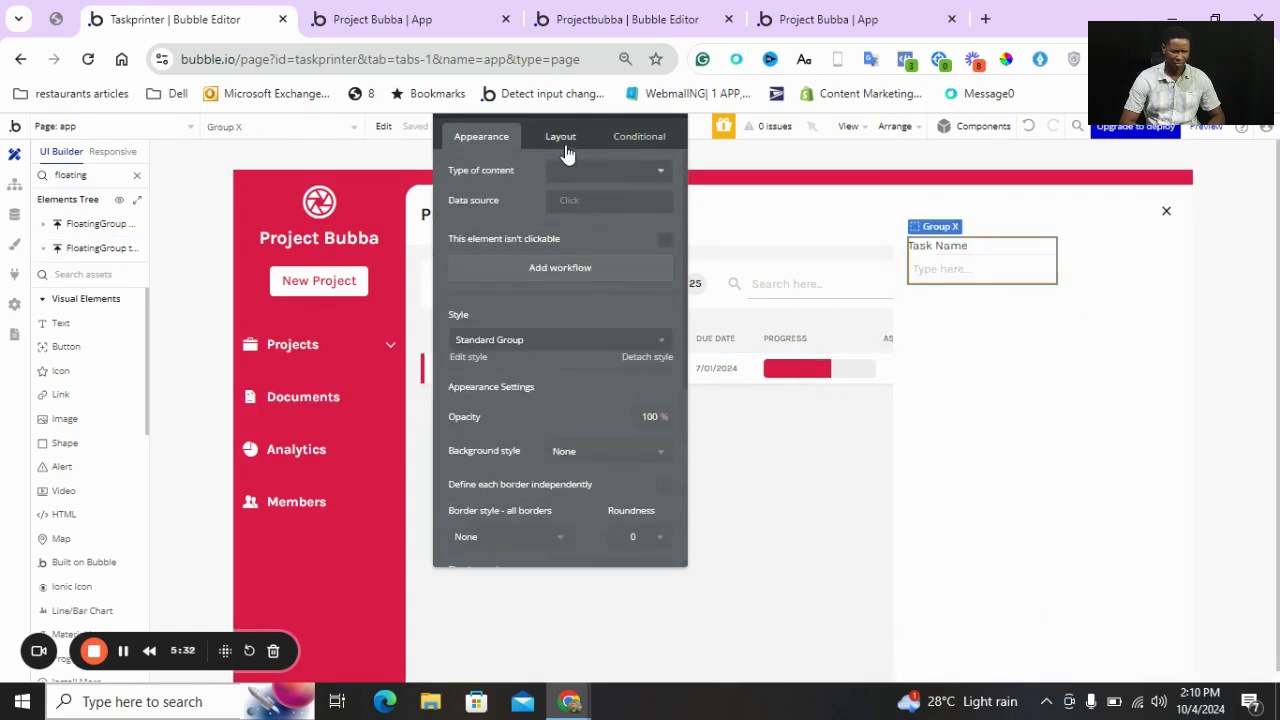
pyautogui.click(562, 138)
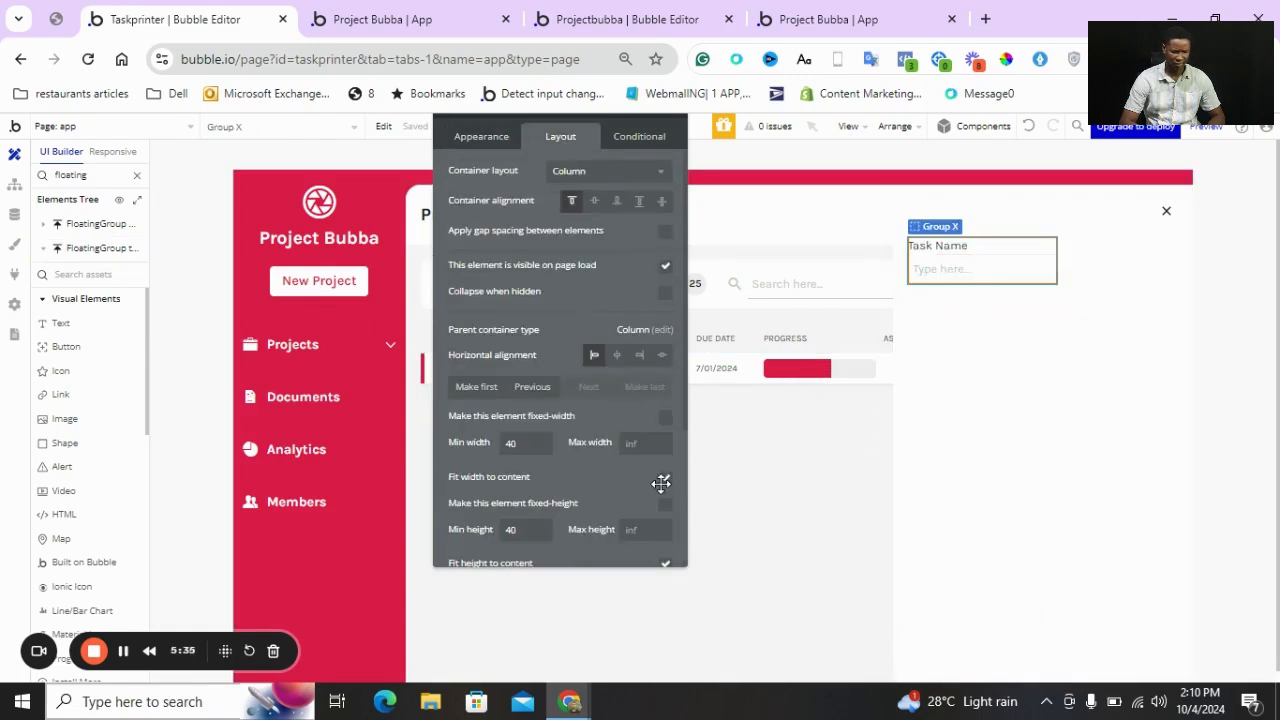
pyautogui.click(665, 481)
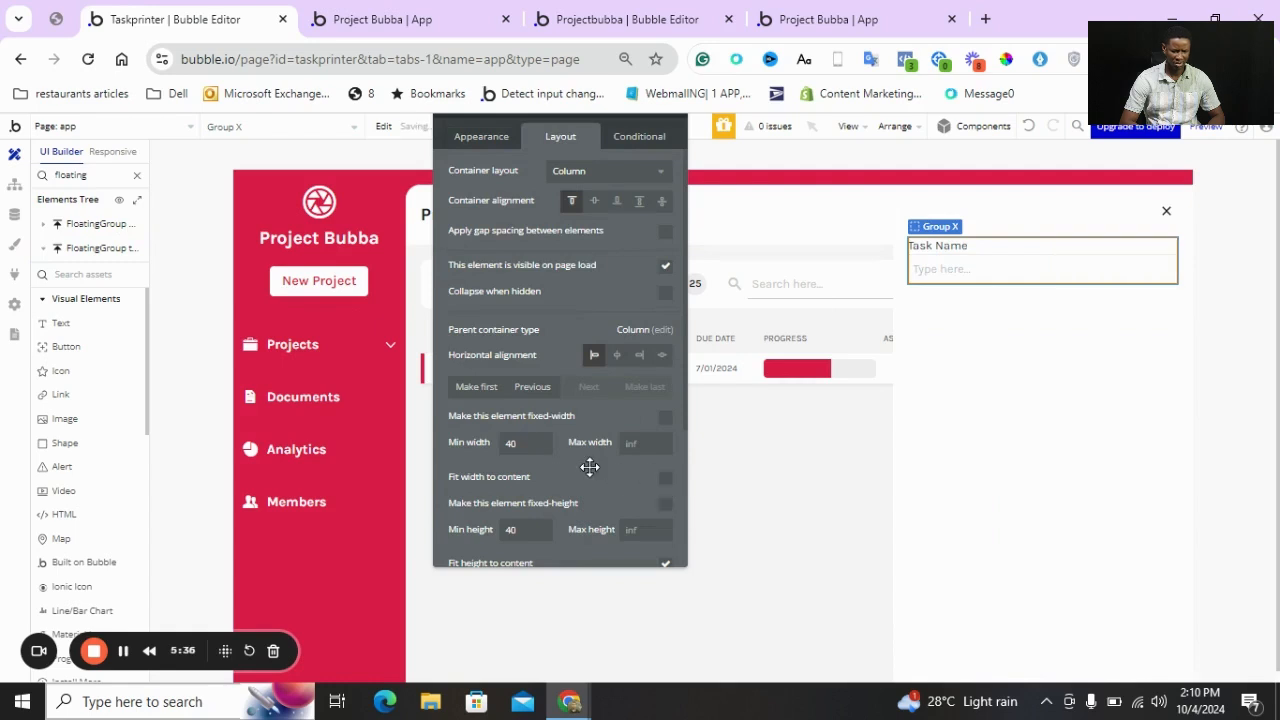
pyautogui.scroll(-2, 588, 466)
pyautogui.scroll(3, 593, 437)
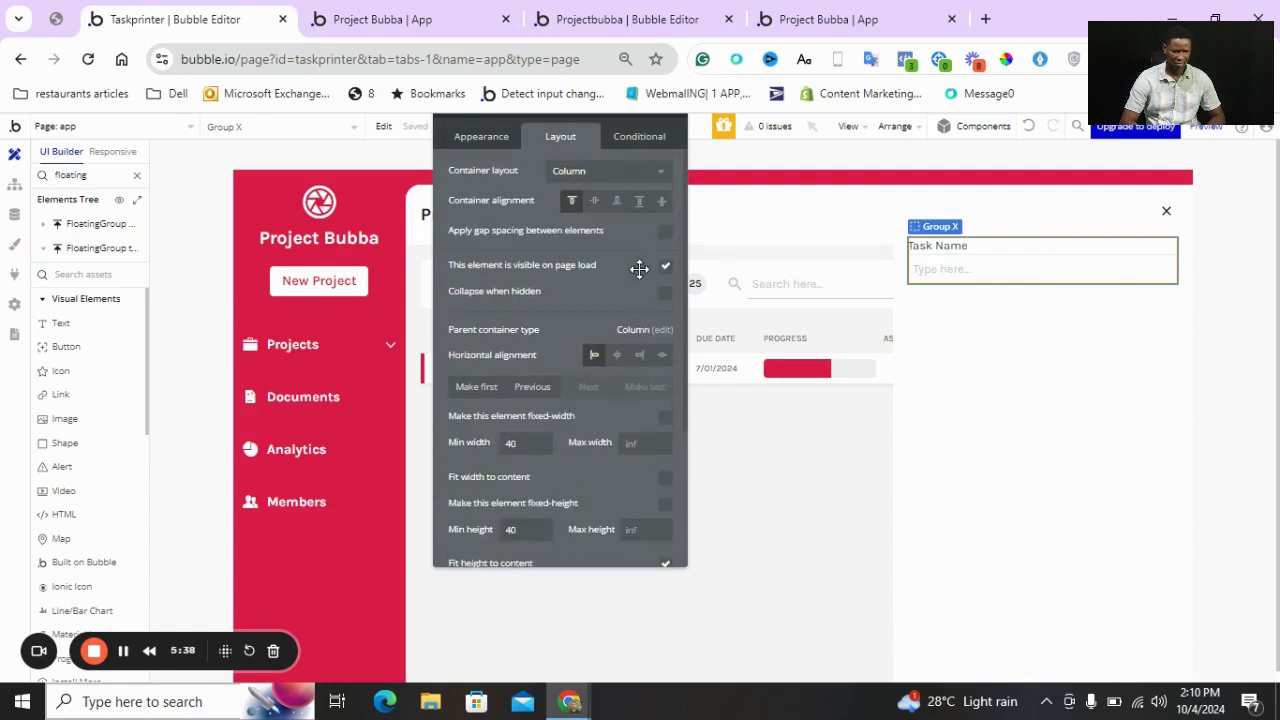
pyautogui.click(665, 232)
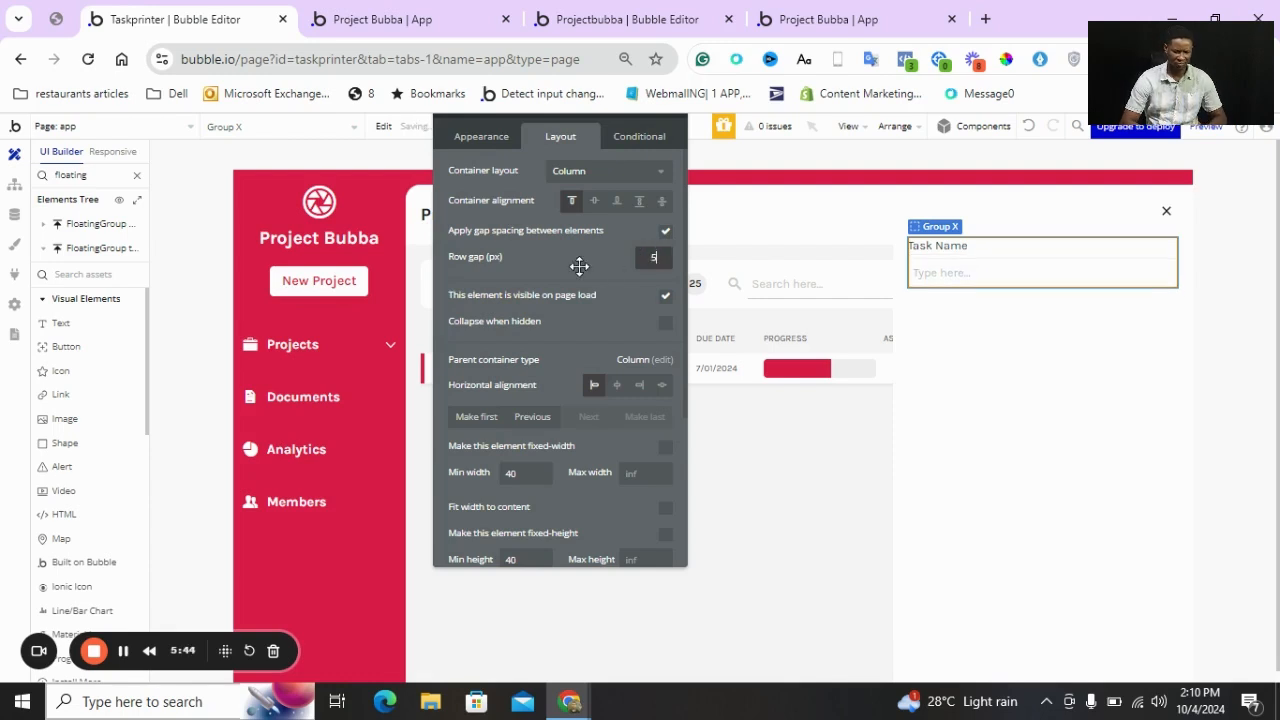
# Clear the placeholder text of Input task name
pyautogui.click(955, 269)
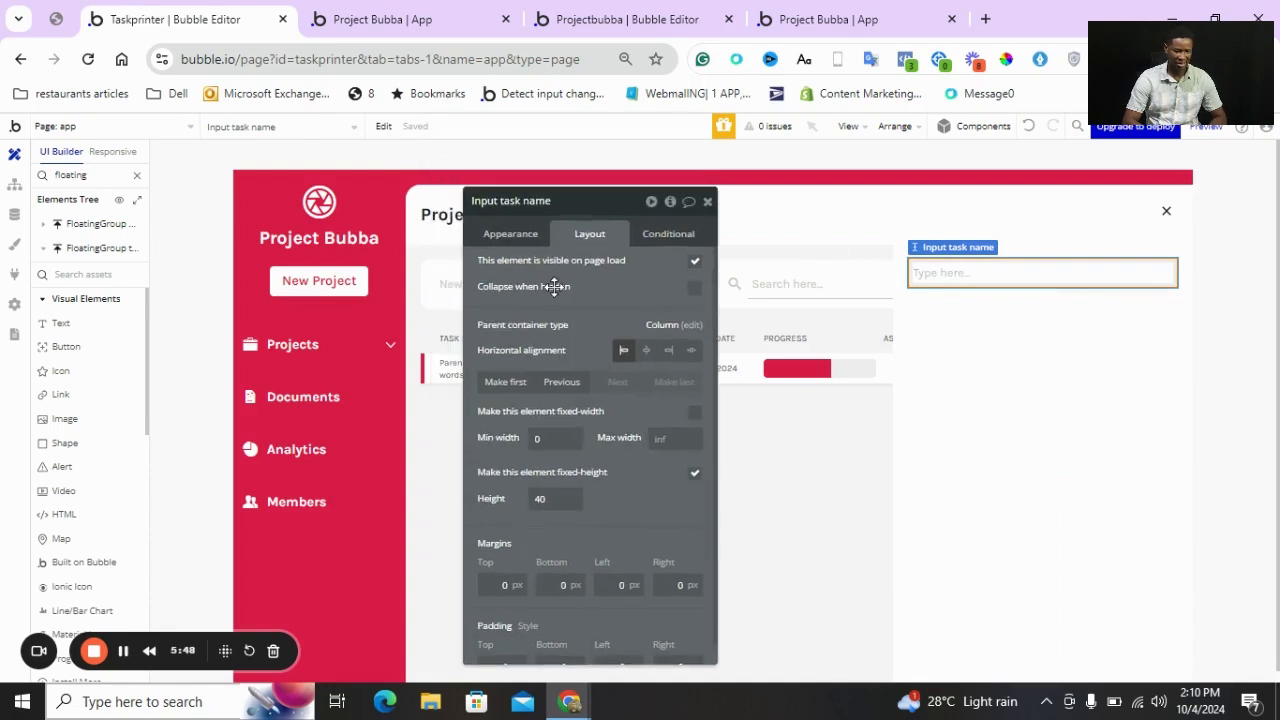
pyautogui.click(508, 242)
pyautogui.click(619, 270)
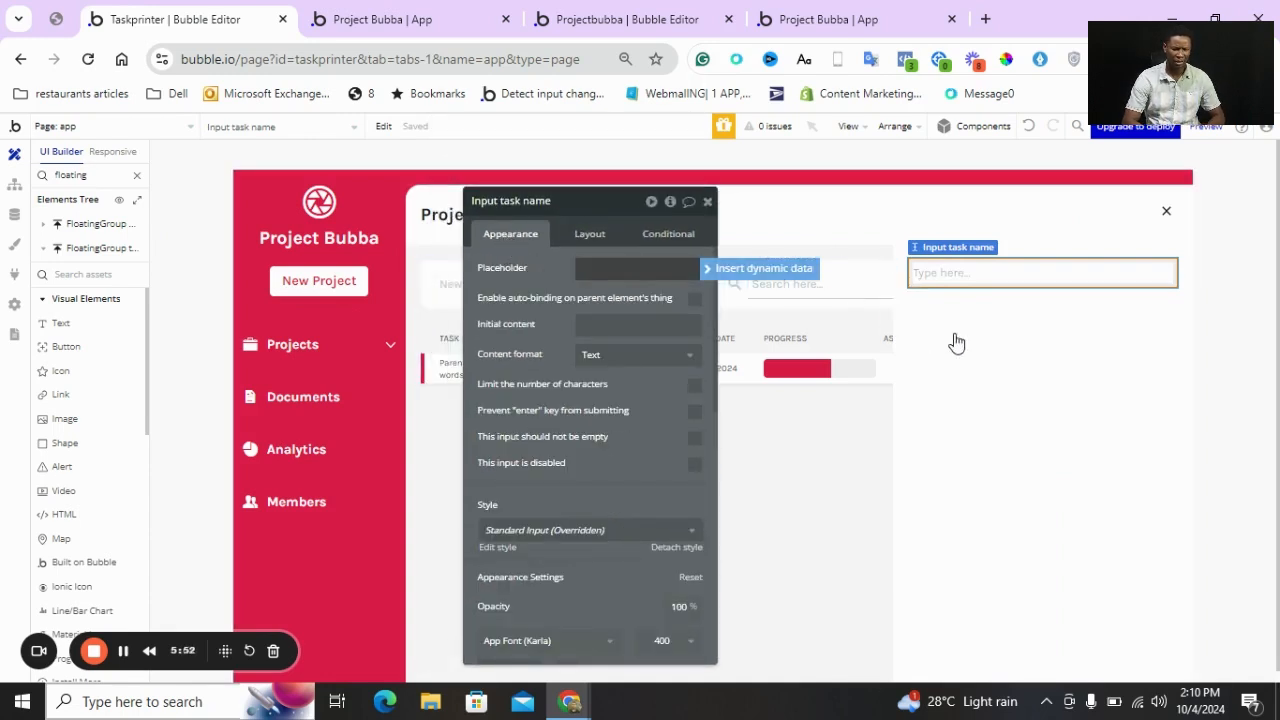
pyautogui.click(992, 347)
pyautogui.click(992, 347)
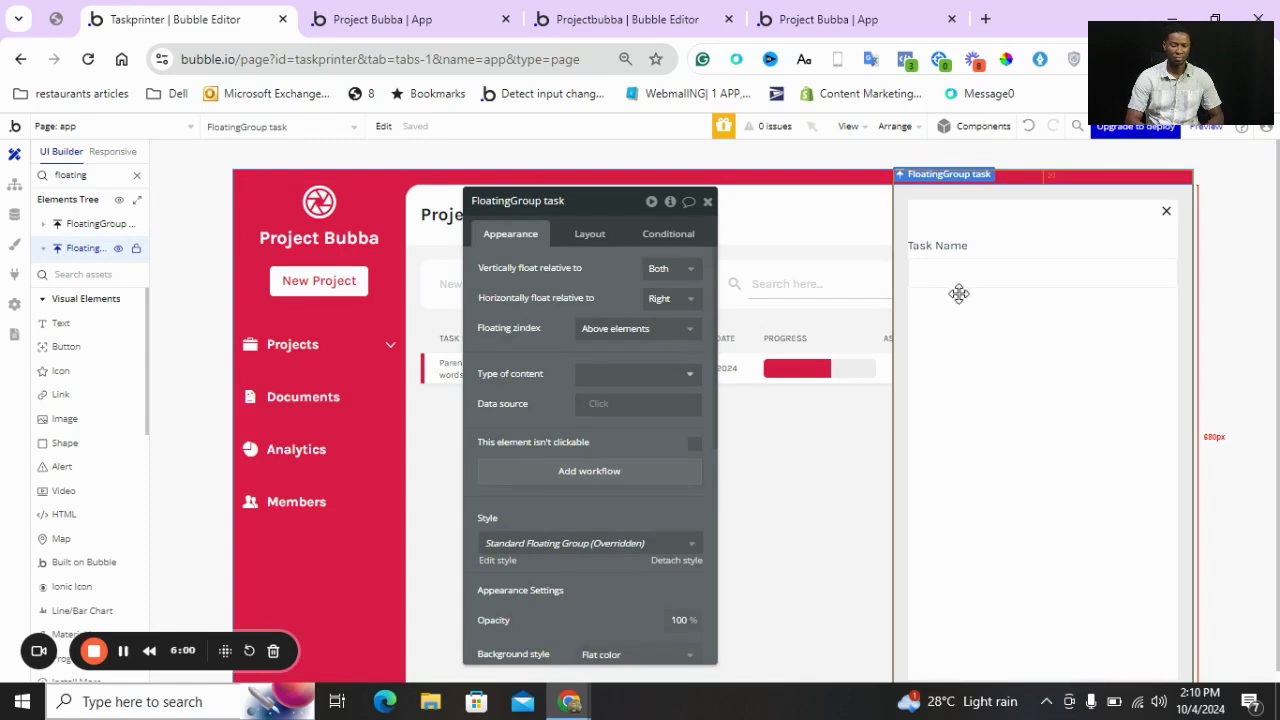
# Duplicate the Task Name group below the original in FloatingGroup task and rename the copy for the task description
pyautogui.click(1001, 259)
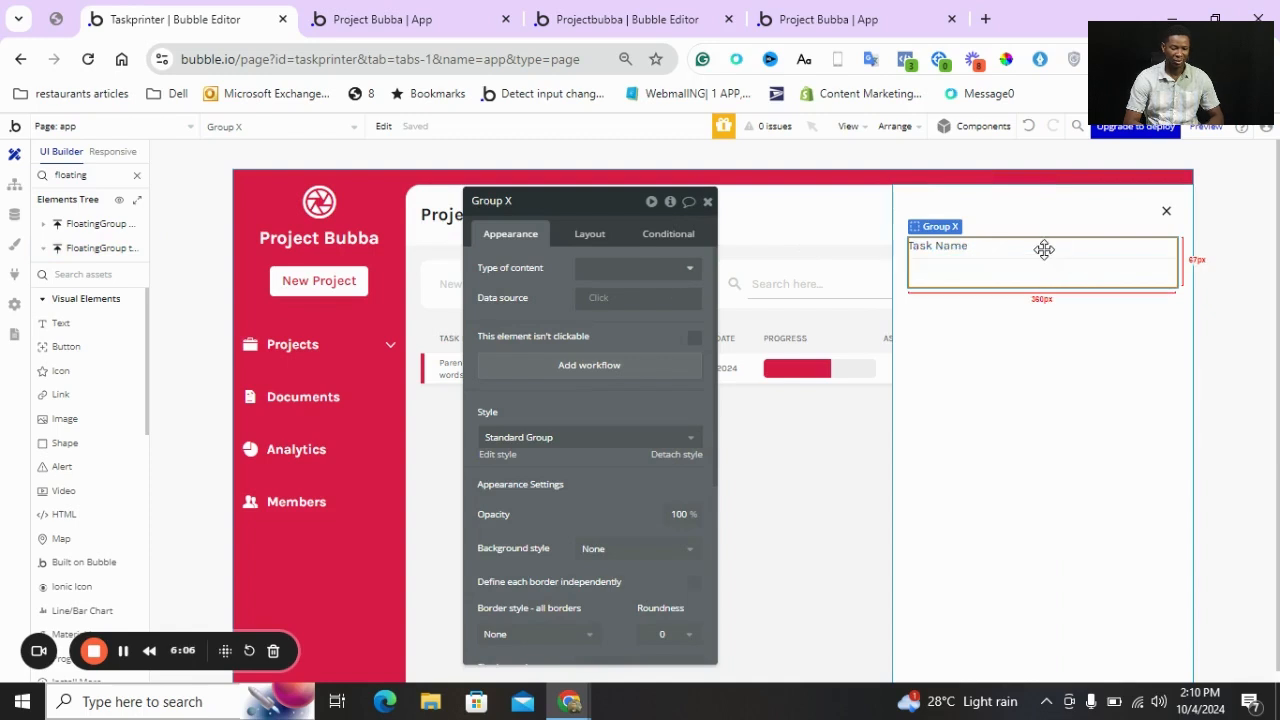
pyautogui.hotkey('ctrl', 'c')
pyautogui.hotkey('ctrl', 'v')
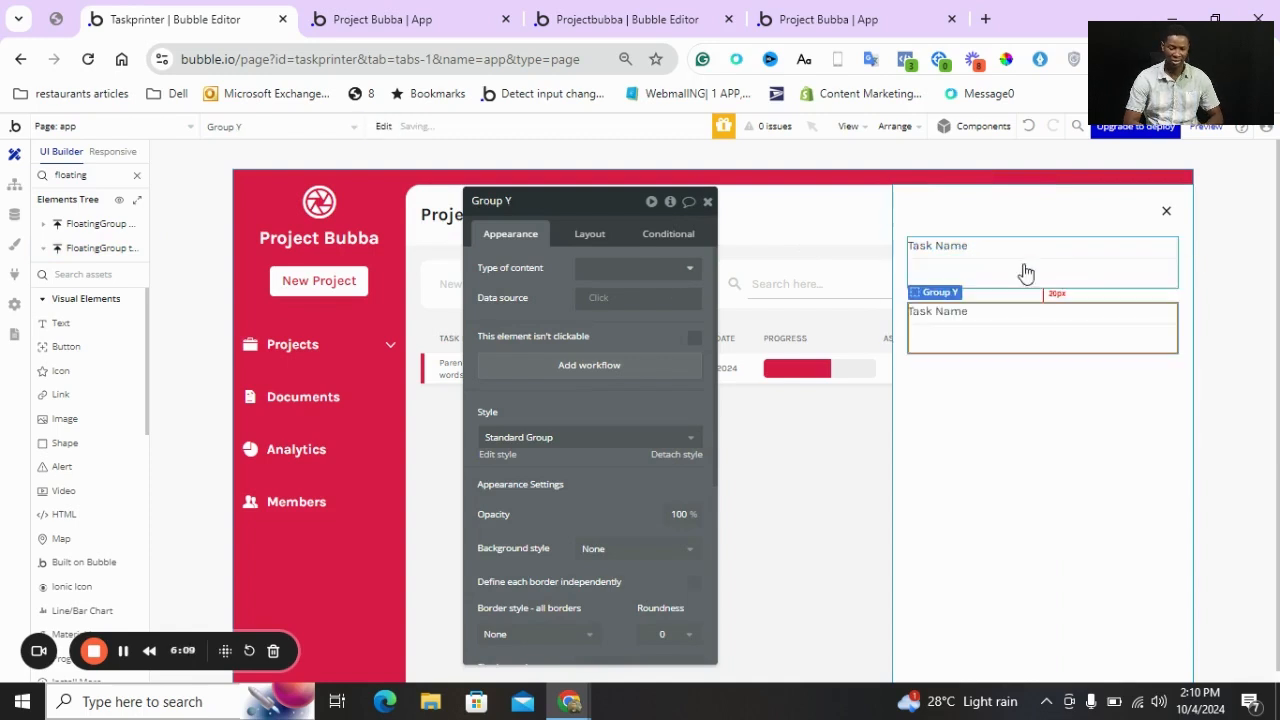
pyautogui.doubleClick(525, 200)
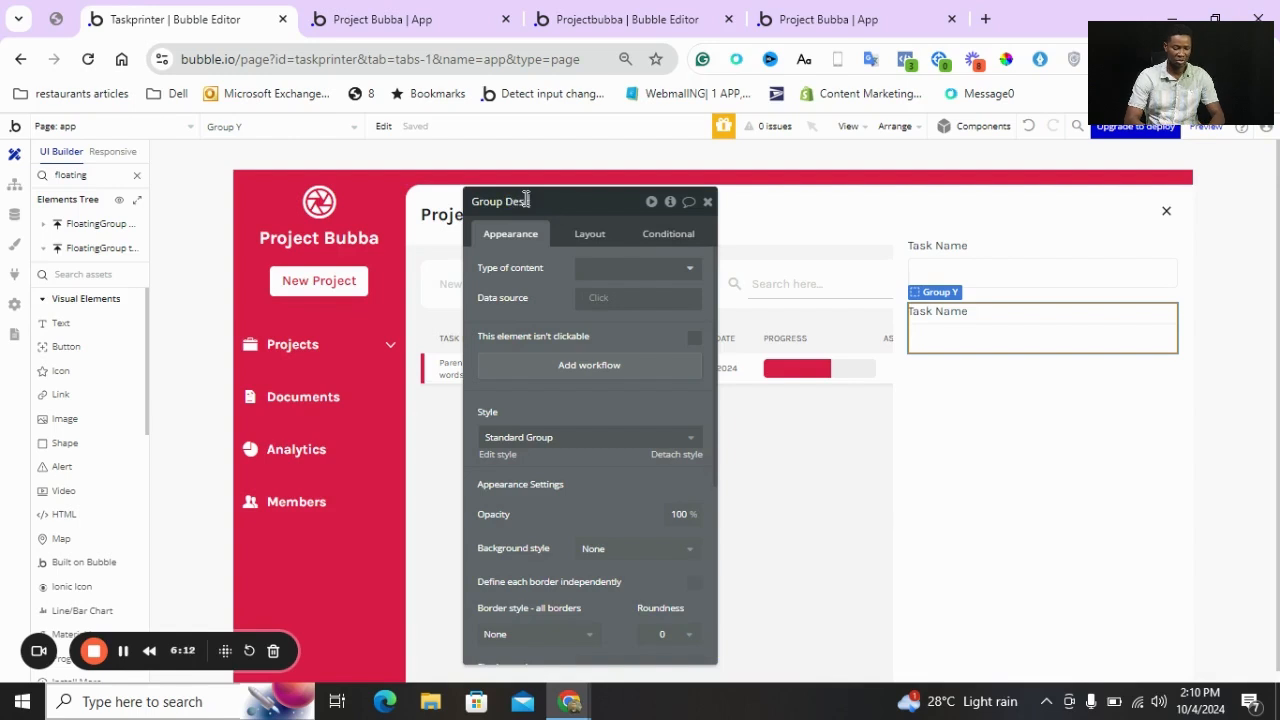
# Change the label text in the copied group to "Task Description"
pyautogui.click(943, 312)
pyautogui.click(535, 267)
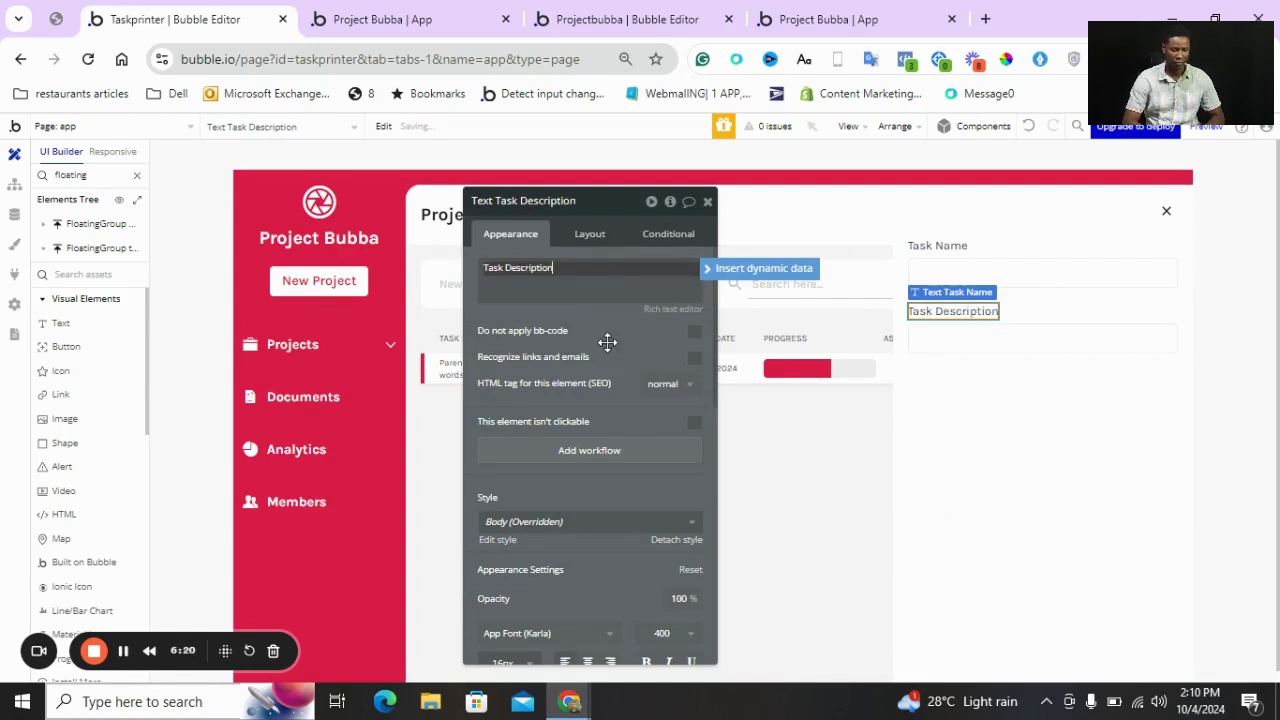
# Replace the single-line input under the Task Description label with a Multiline Input element
pyautogui.click(927, 337)
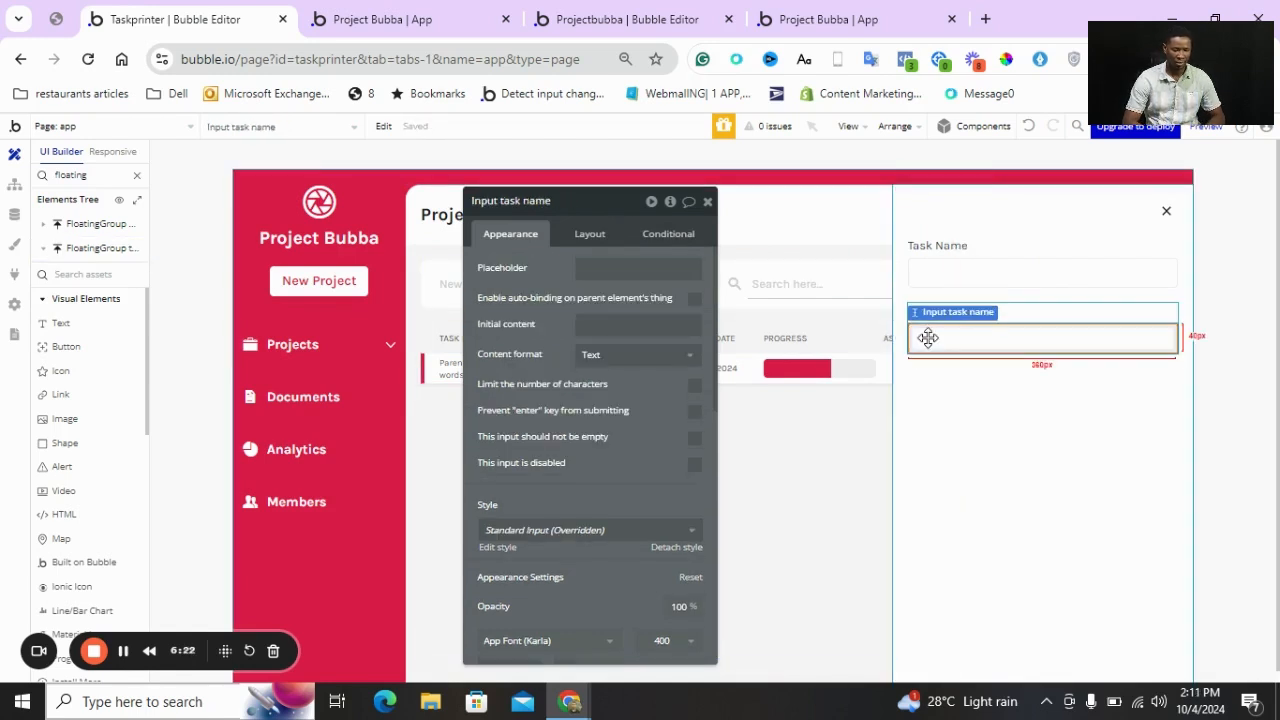
pyautogui.rightClick(928, 337)
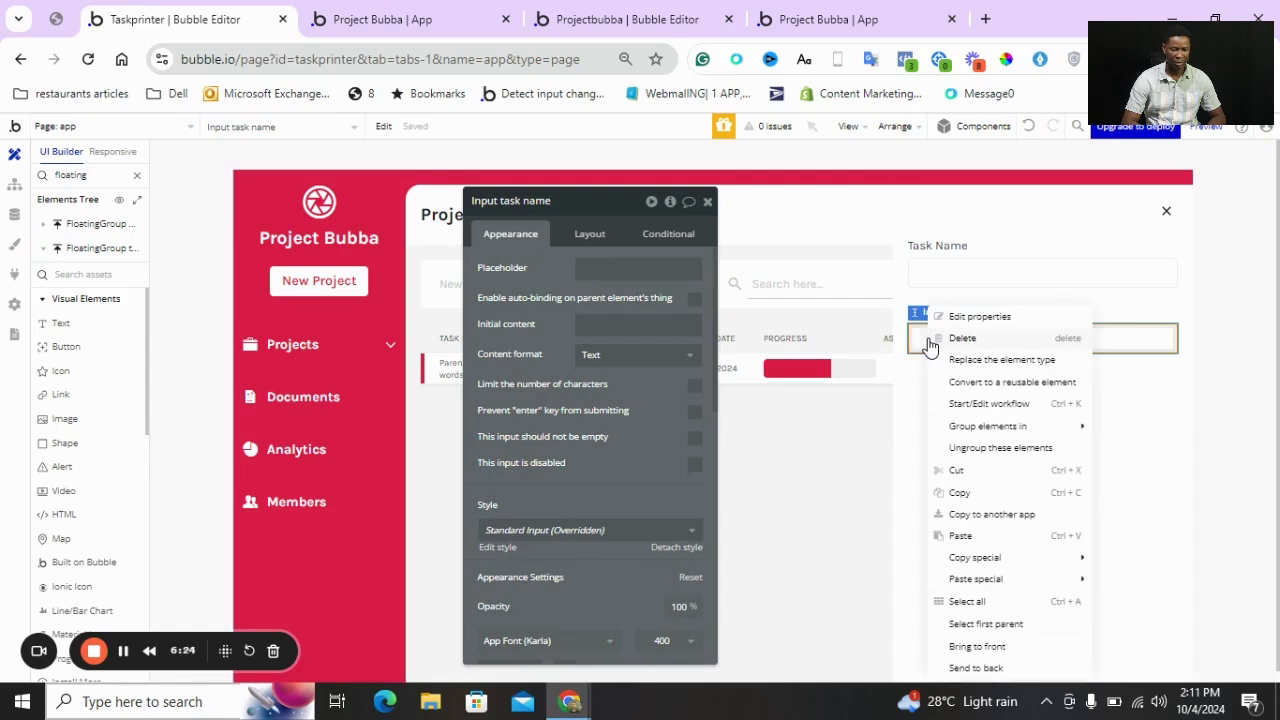
pyautogui.click(998, 360)
pyautogui.click(716, 295)
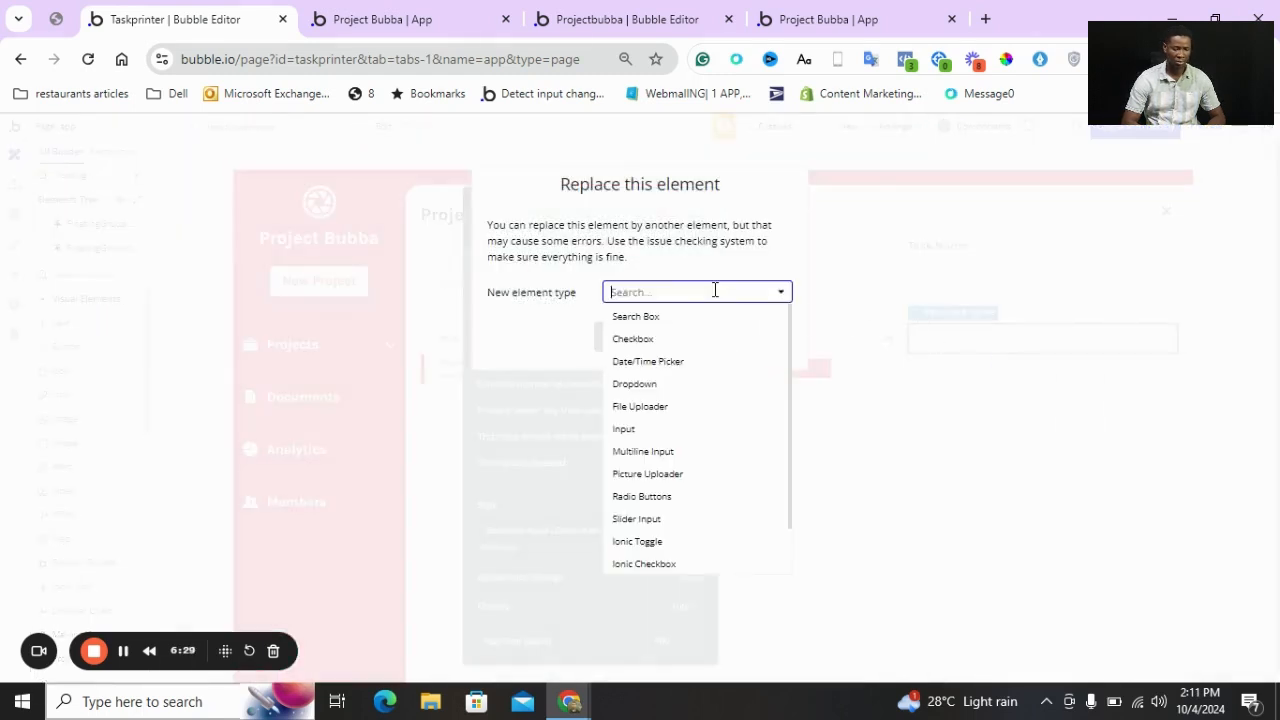
pyautogui.write('mul')
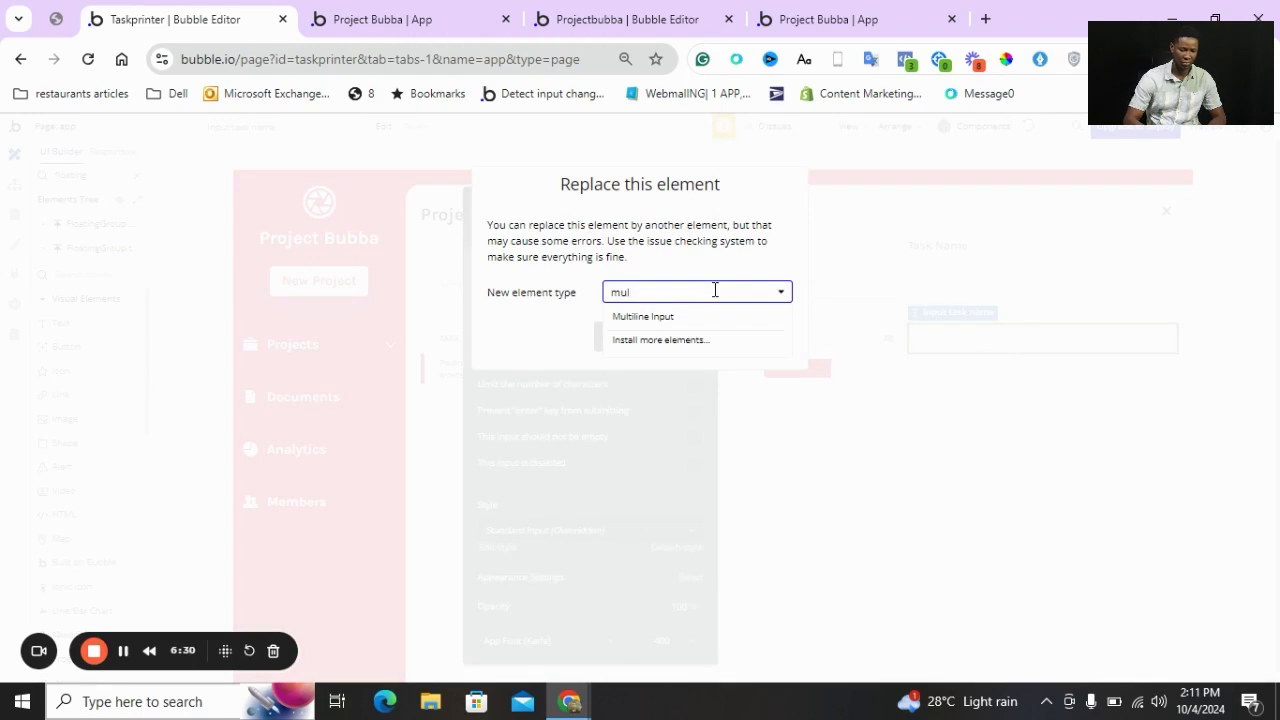
pyautogui.click(665, 318)
pyautogui.click(634, 340)
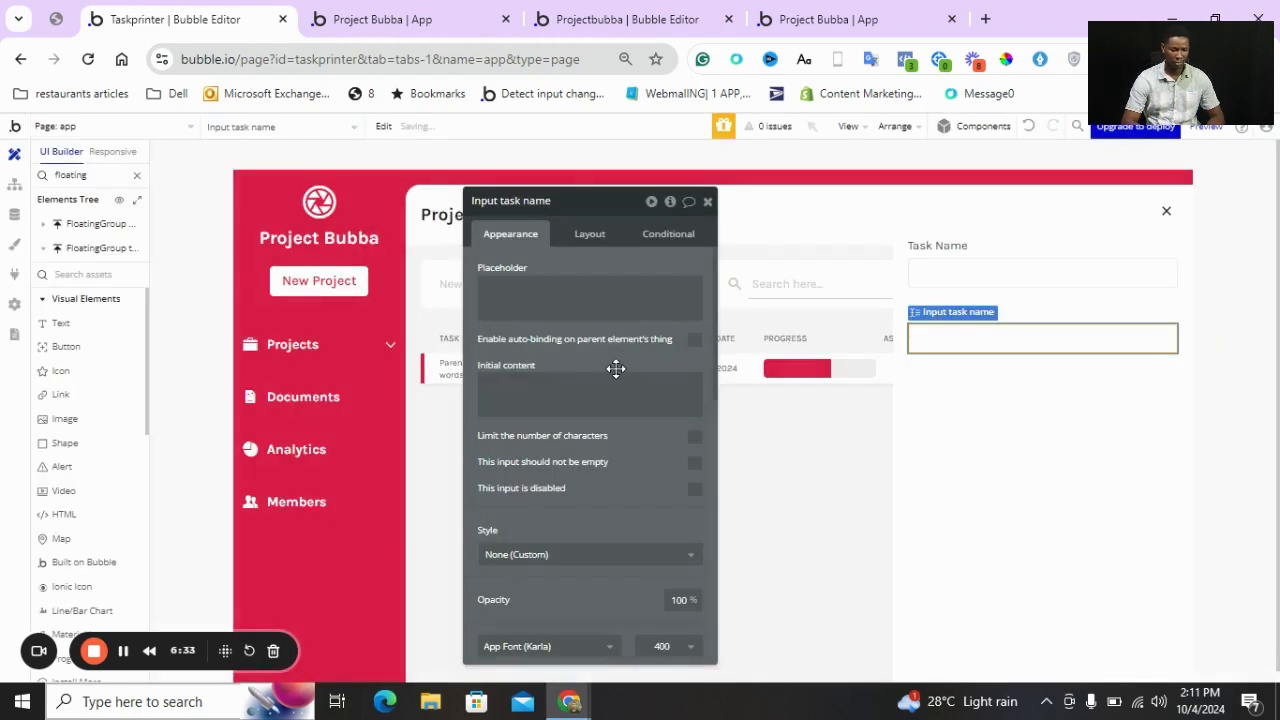
# Set the fixed height of the multiline task description input to 100
pyautogui.scroll(-1, 615, 370)
pyautogui.click(587, 245)
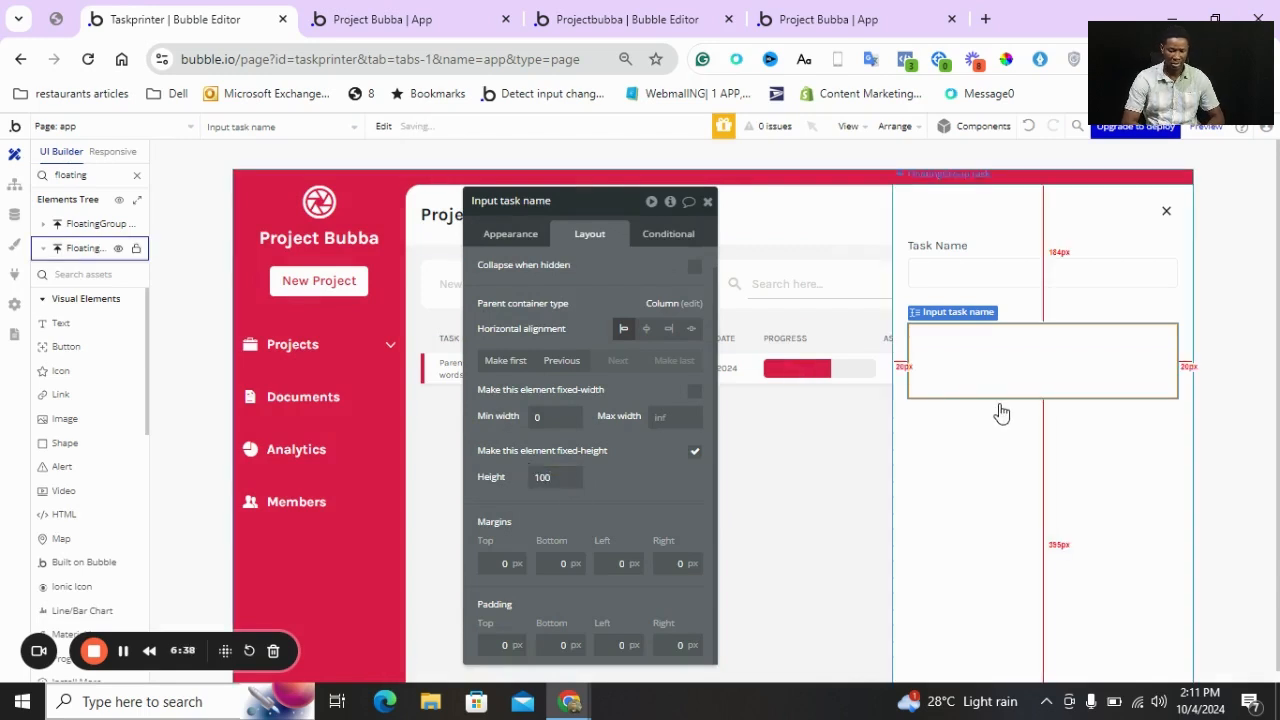
pyautogui.click(1001, 409)
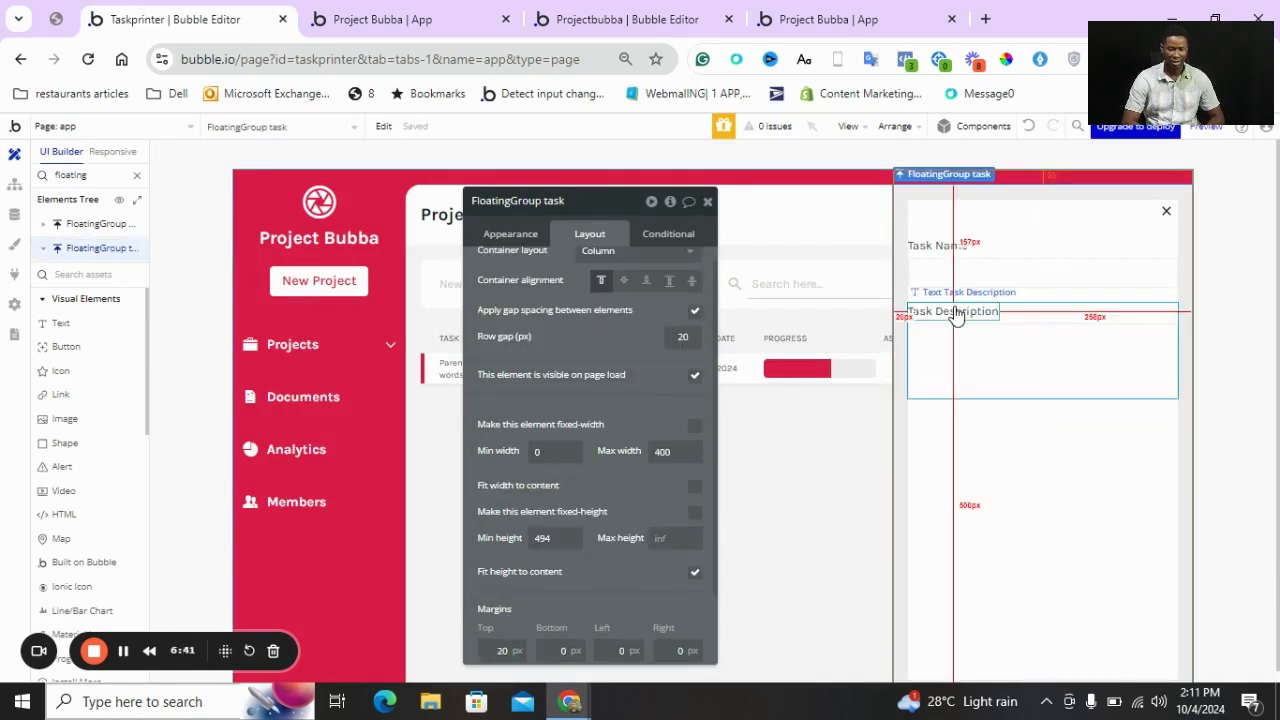
pyautogui.moveTo(957, 315)
pyautogui.mouseDown()
pyautogui.moveTo(955, 372)
pyautogui.moveTo(964, 337)
pyautogui.mouseUp()
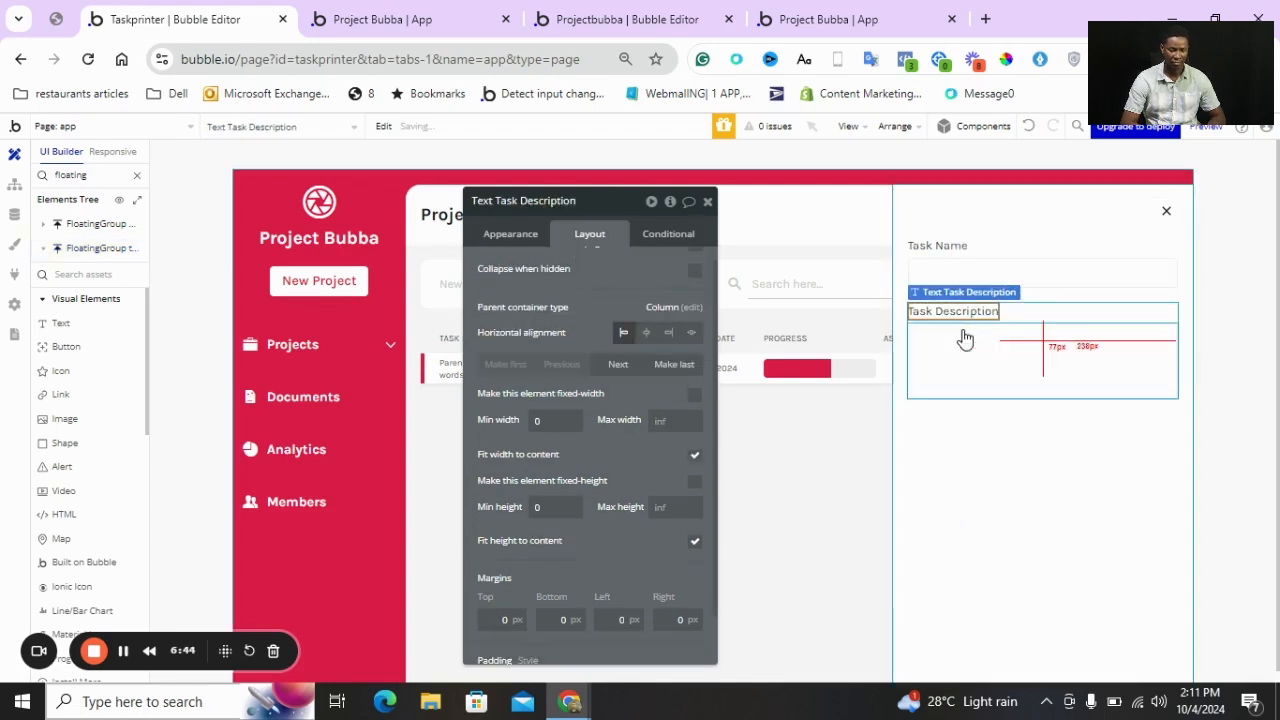
pyautogui.click(970, 412)
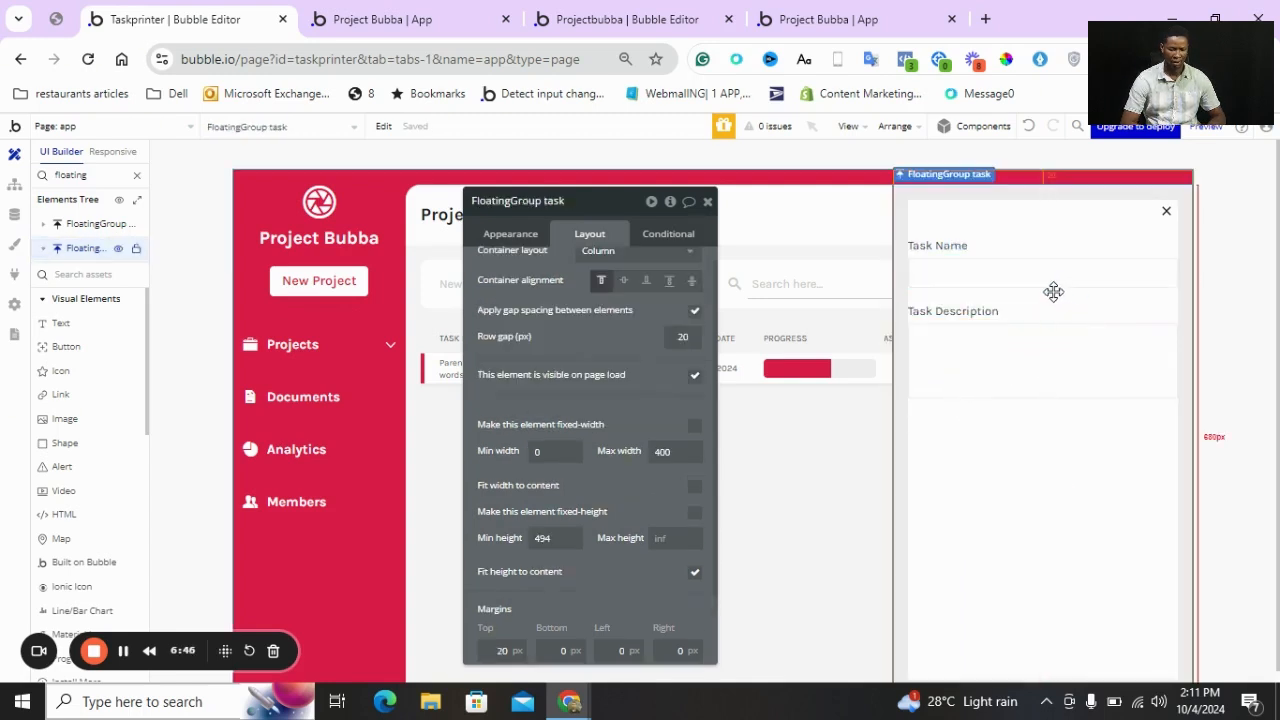
# Duplicate the Task Name group and move the copy below the Task Description group
pyautogui.click(1010, 248)
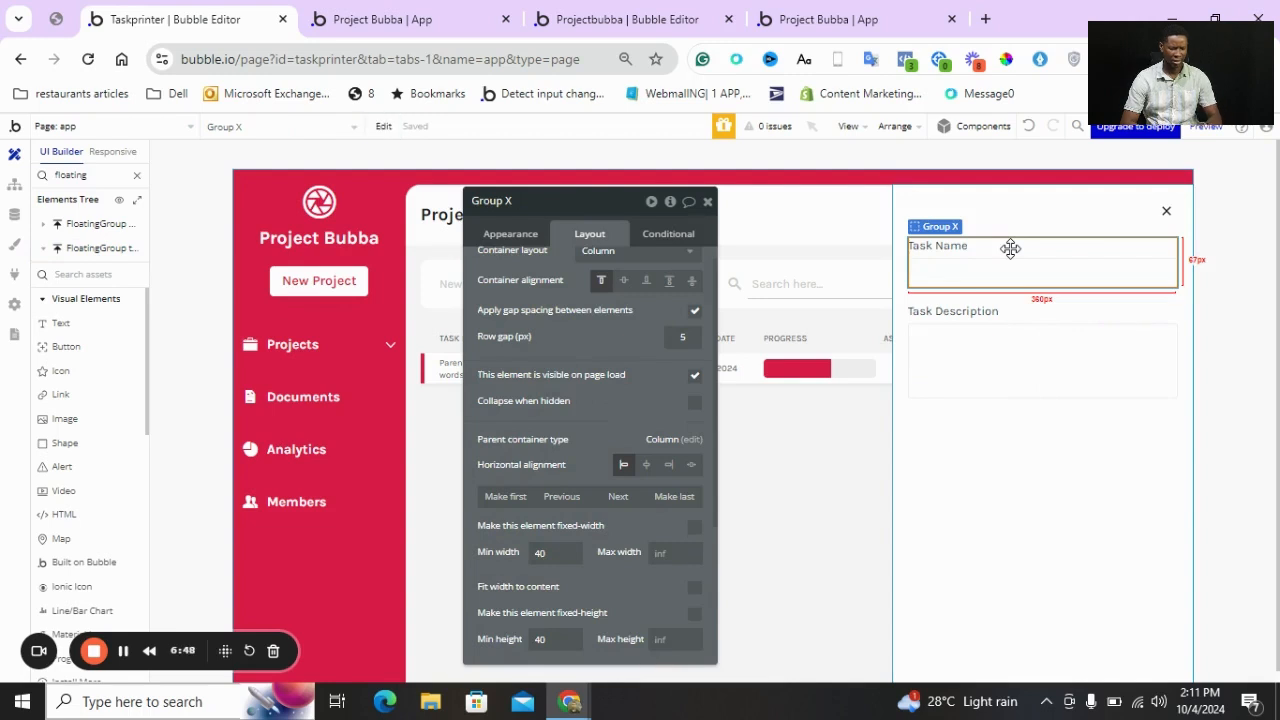
pyautogui.hotkey('ctrl', 'c')
pyautogui.hotkey('ctrl', 'v')
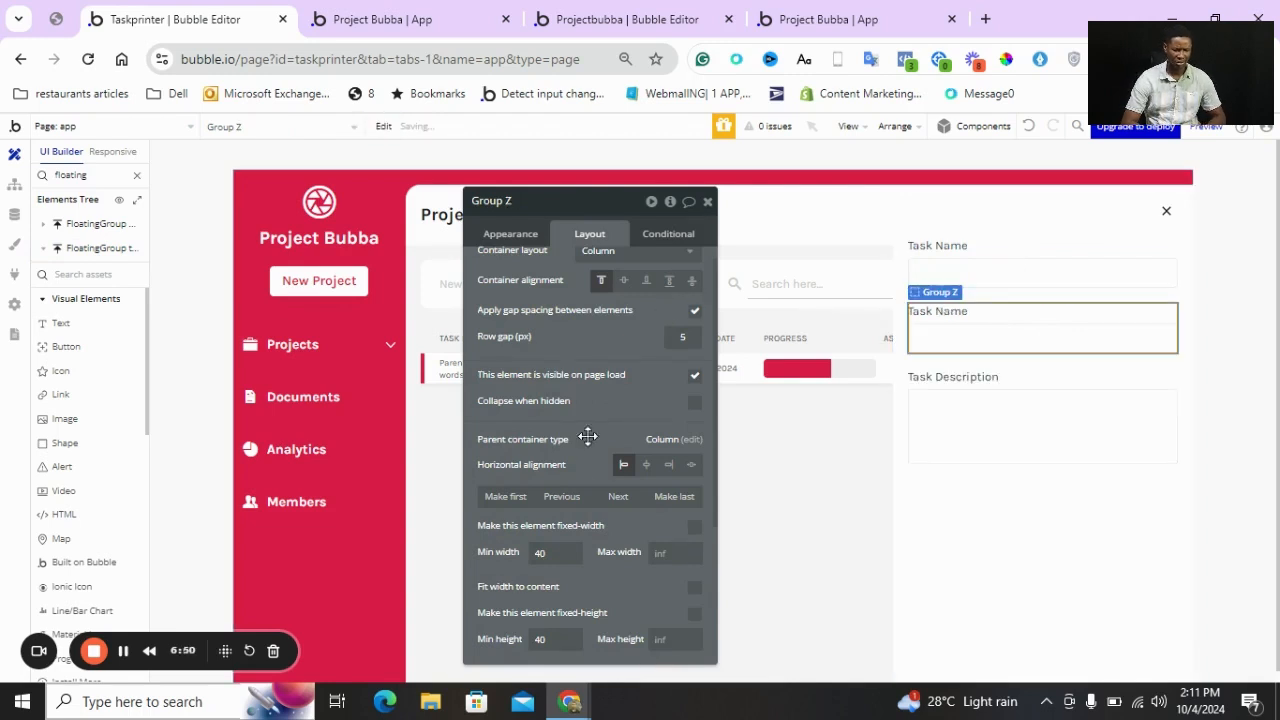
pyautogui.click(606, 494)
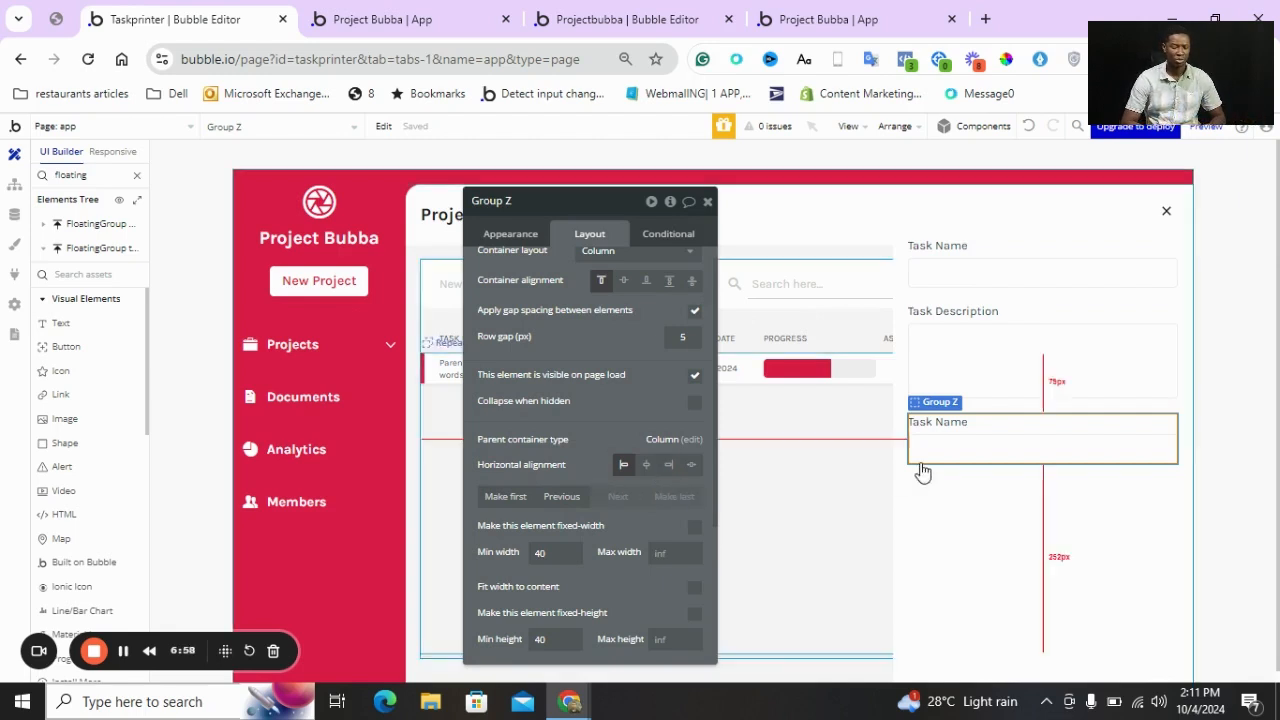
# Change the label text in the lowest copied group to "Task Status"
pyautogui.click(936, 422)
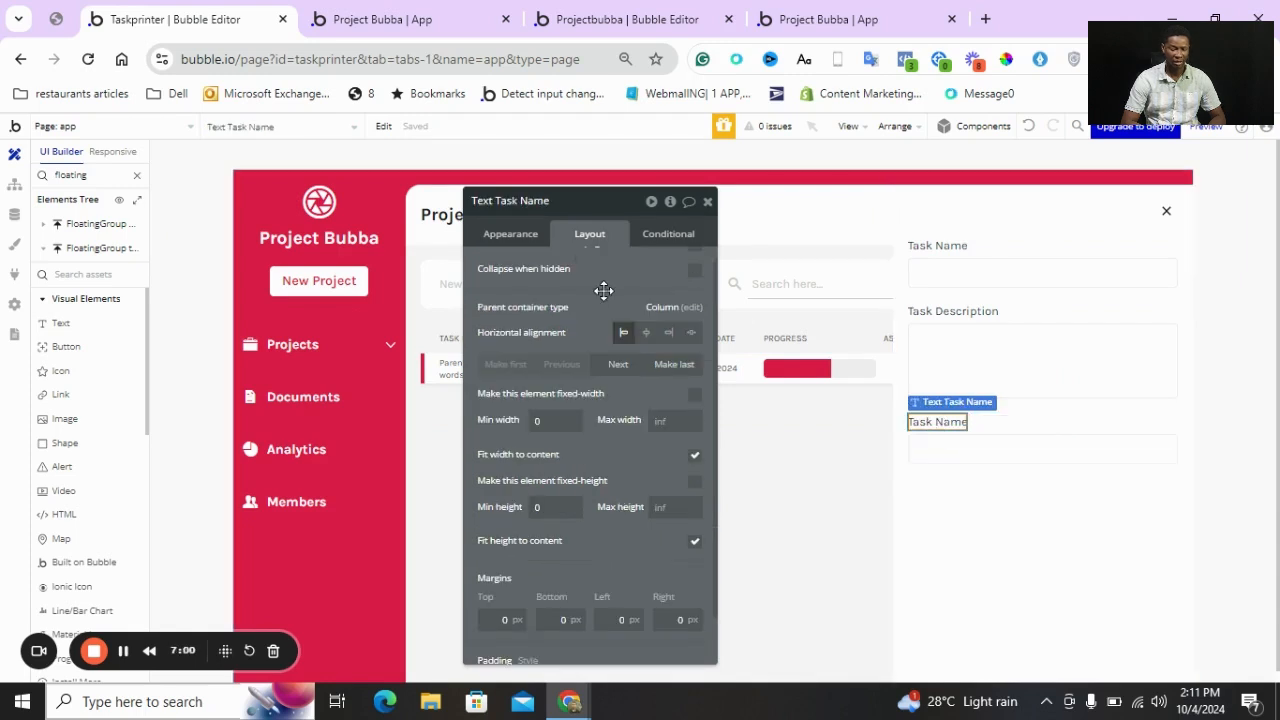
pyautogui.click(510, 233)
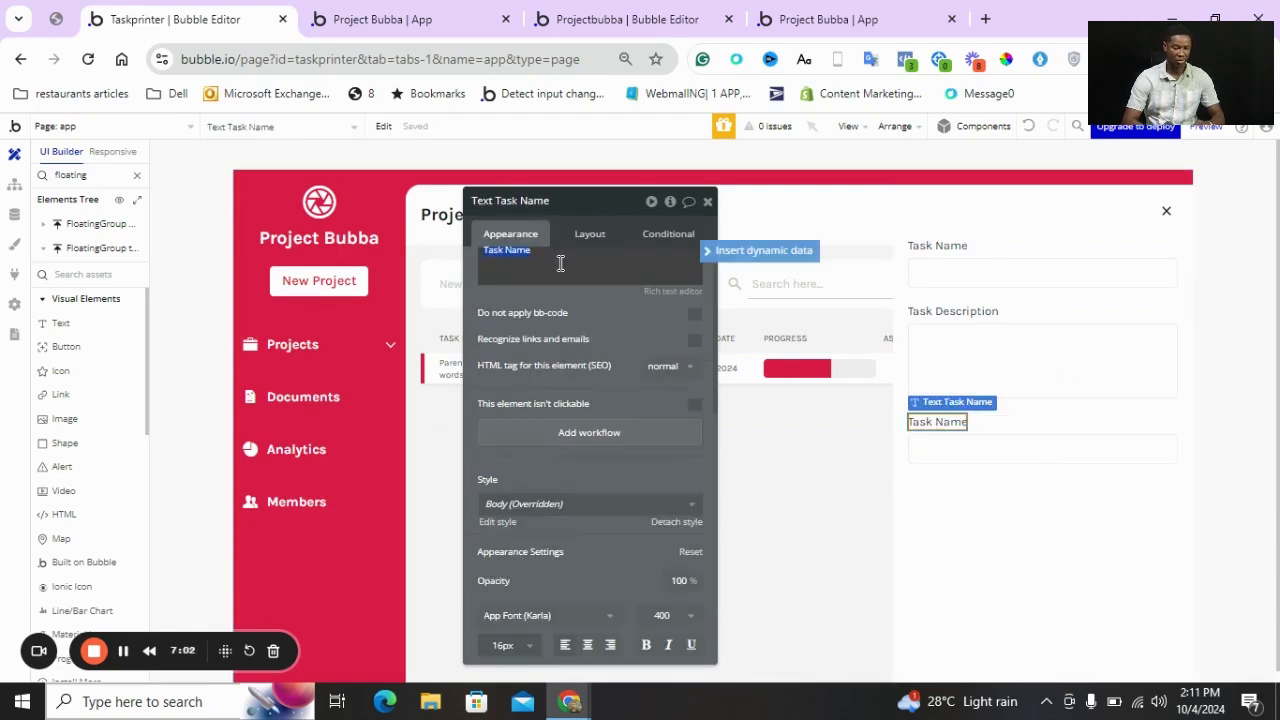
pyautogui.write('Ta')
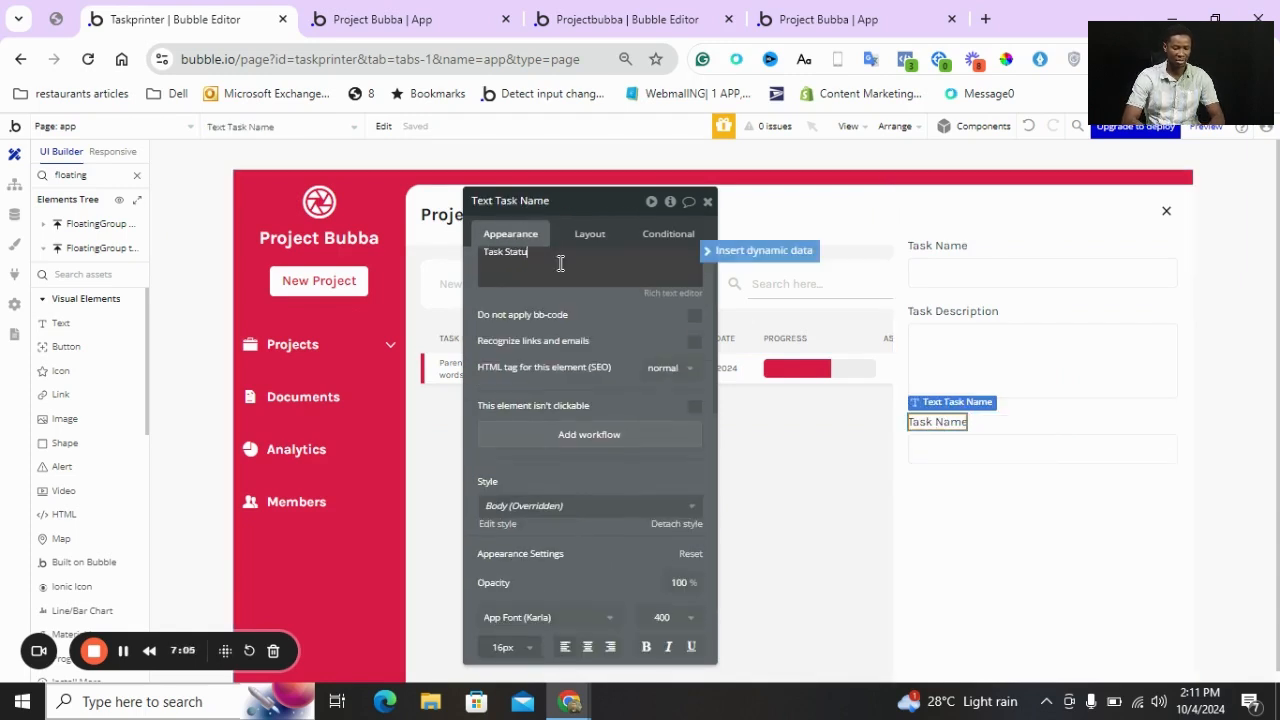
# Replace the input in the task status group with a Dropdown element
pyautogui.click(976, 455)
pyautogui.rightClick(977, 460)
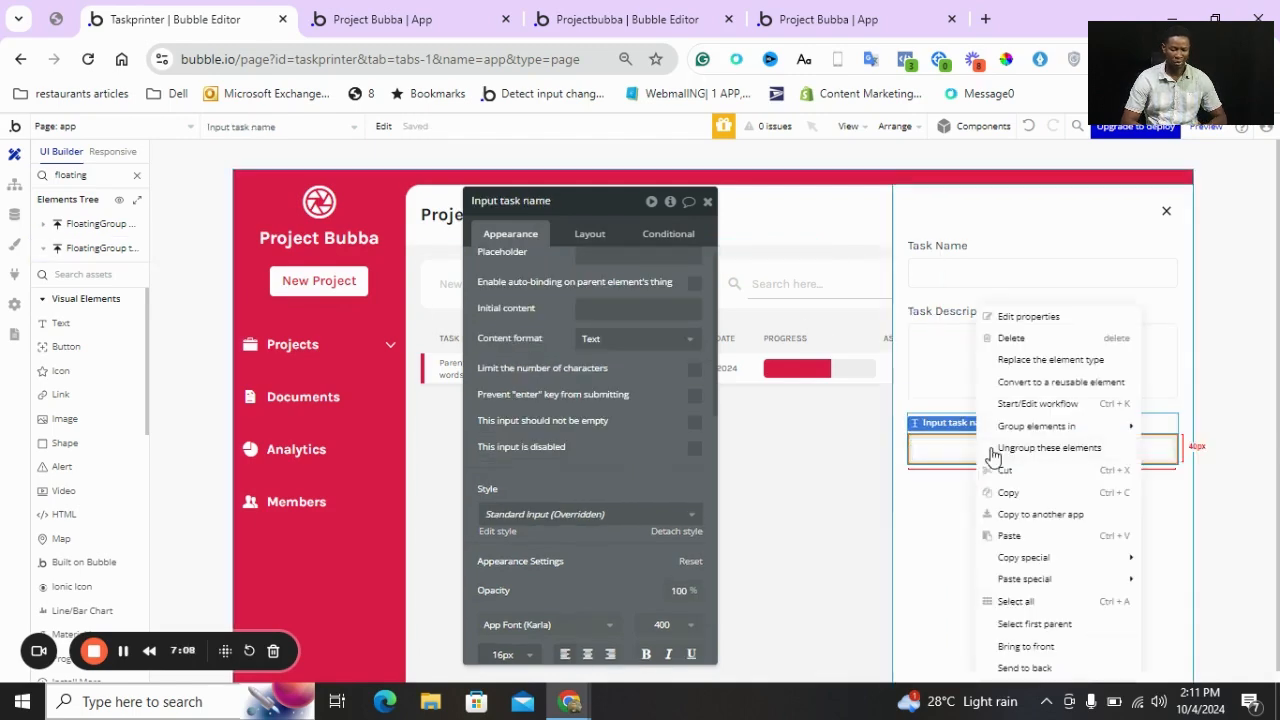
pyautogui.click(1014, 360)
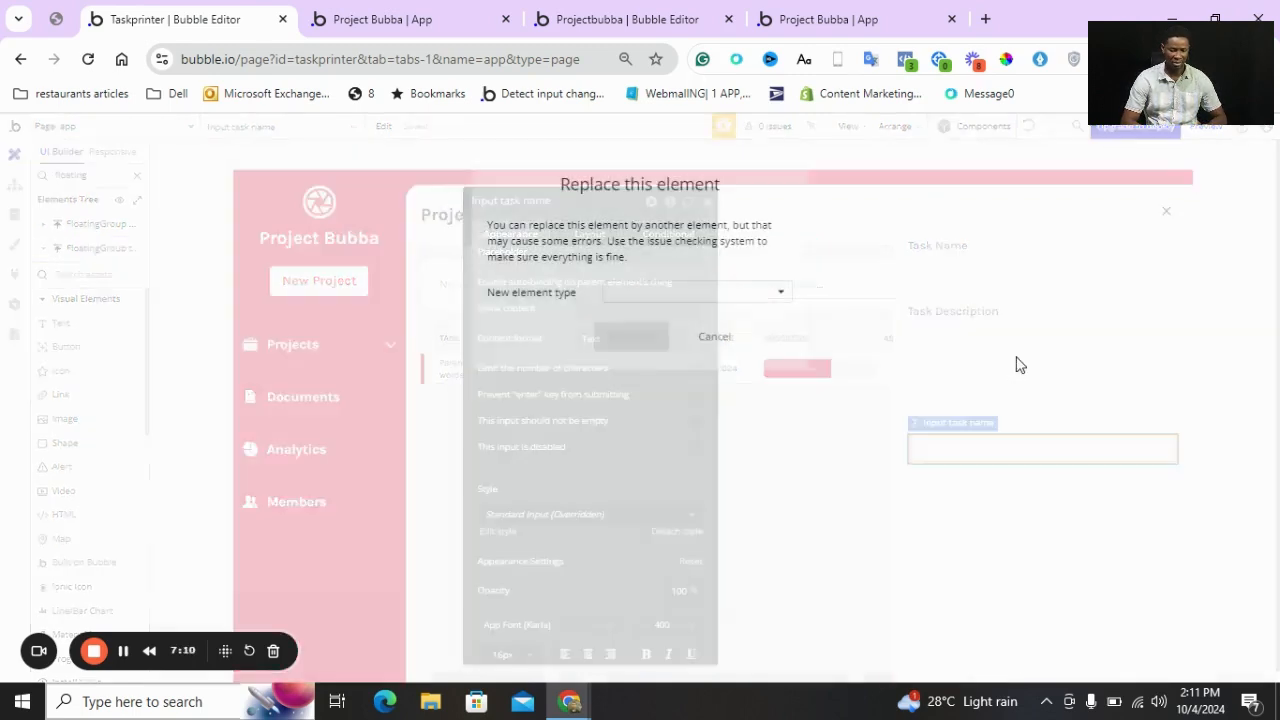
pyautogui.click(677, 293)
pyautogui.write('drpo')
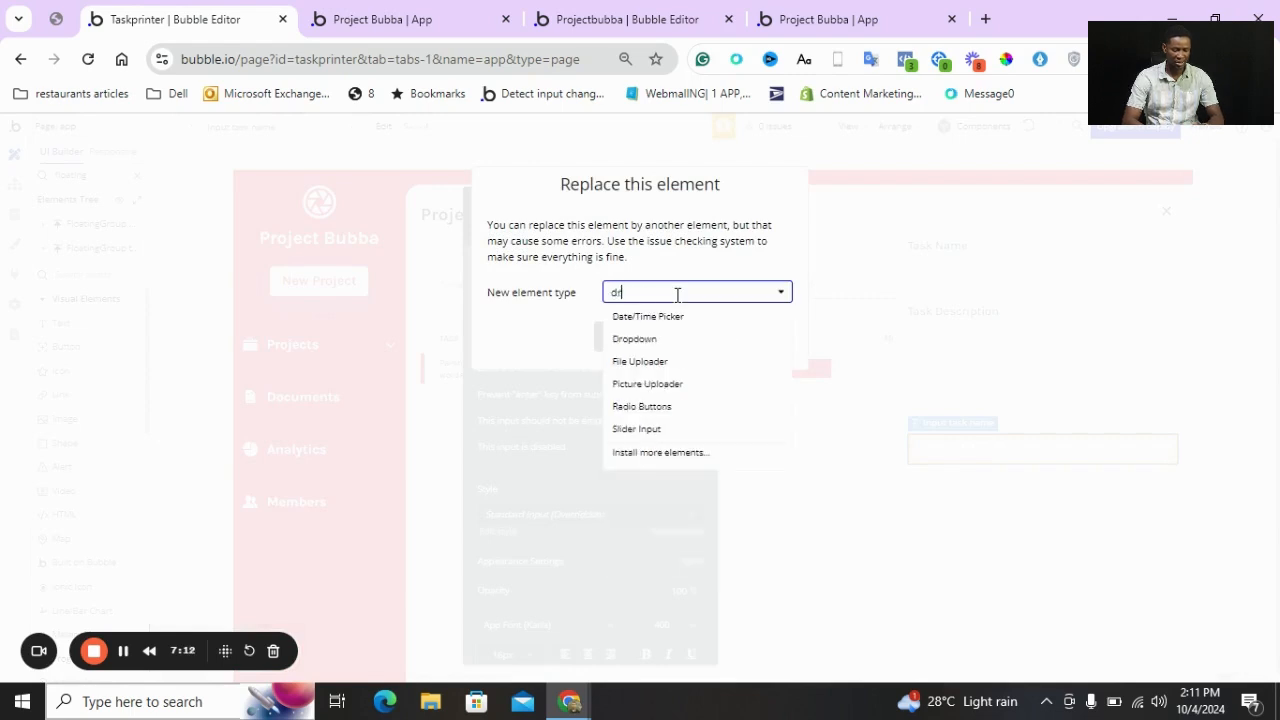
pyautogui.press('BackSpace')
pyautogui.press('BackSpace')
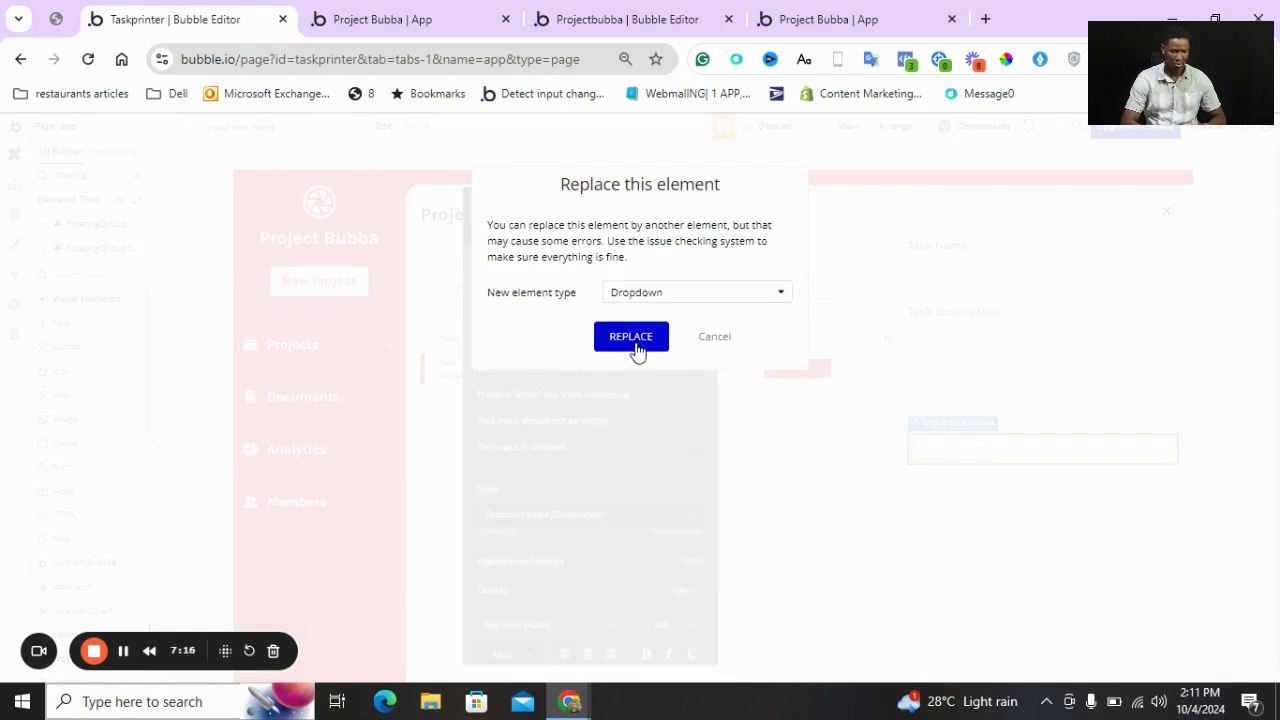
pyautogui.click(631, 337)
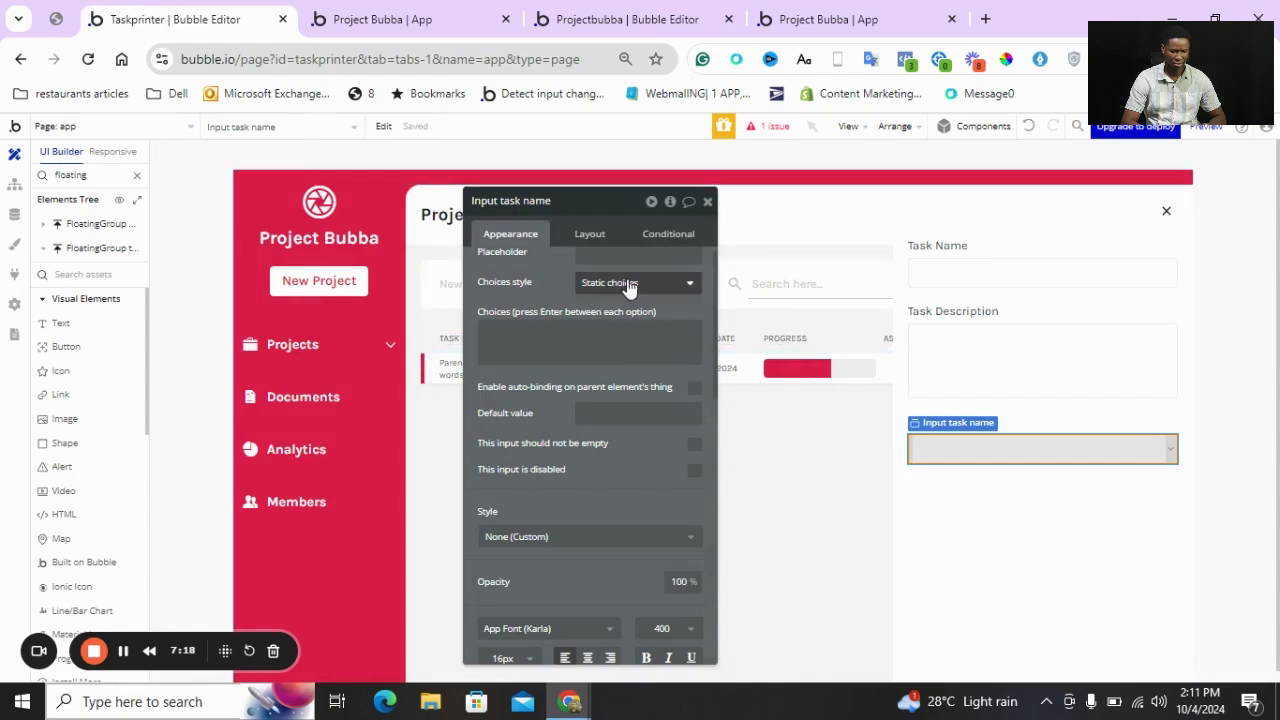
# Switch the task status dropdown to dynamic choices with task-status as the type of choices
pyautogui.scroll(1, 628, 290)
pyautogui.click(628, 298)
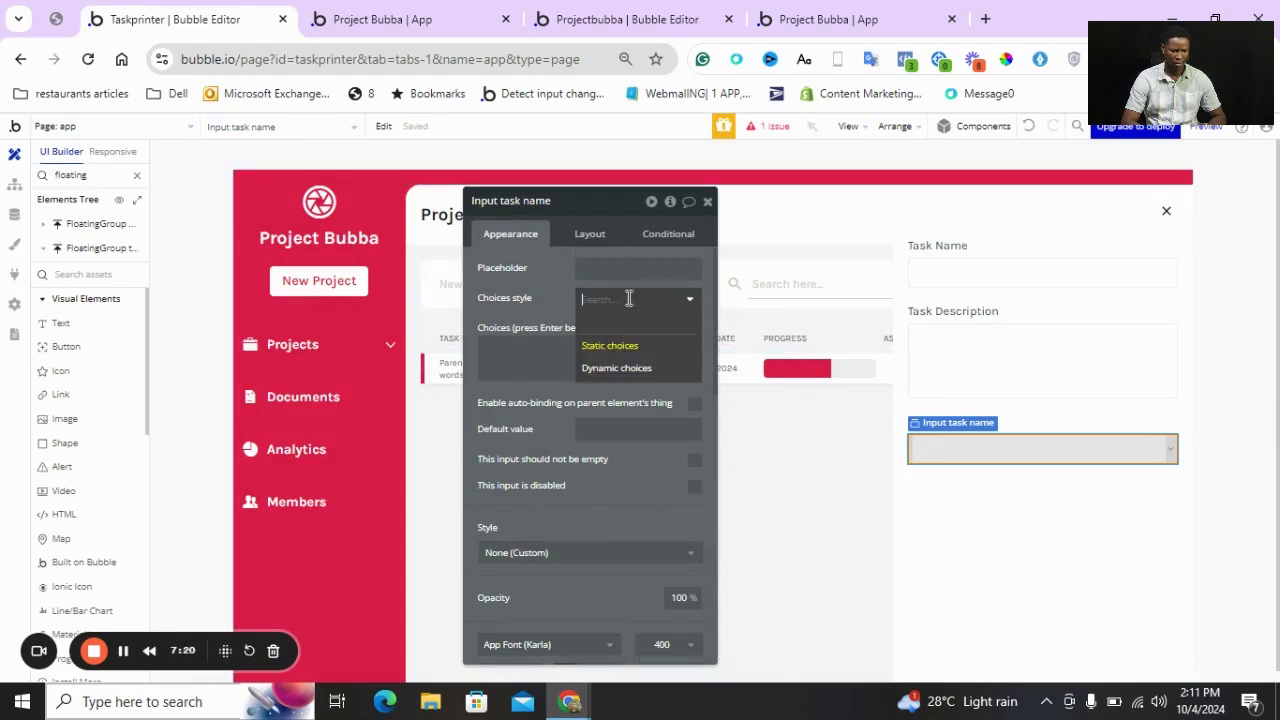
pyautogui.click(610, 368)
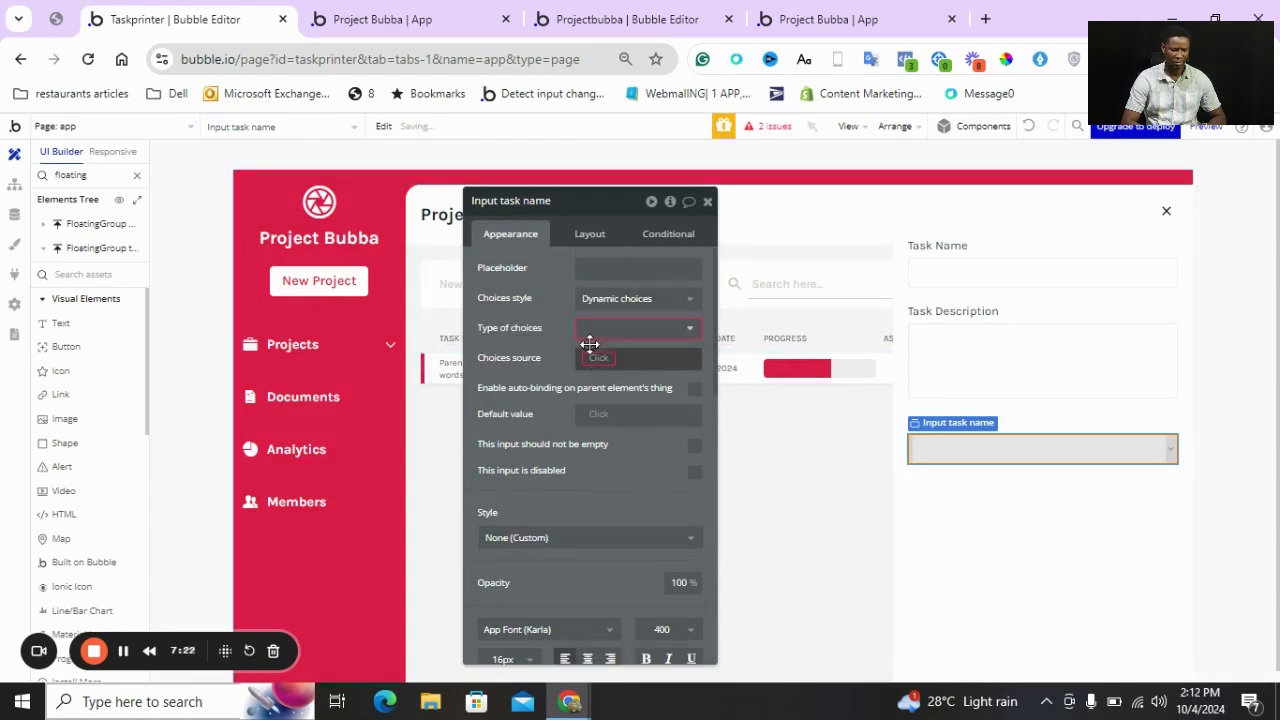
pyautogui.click(588, 334)
pyautogui.click(595, 388)
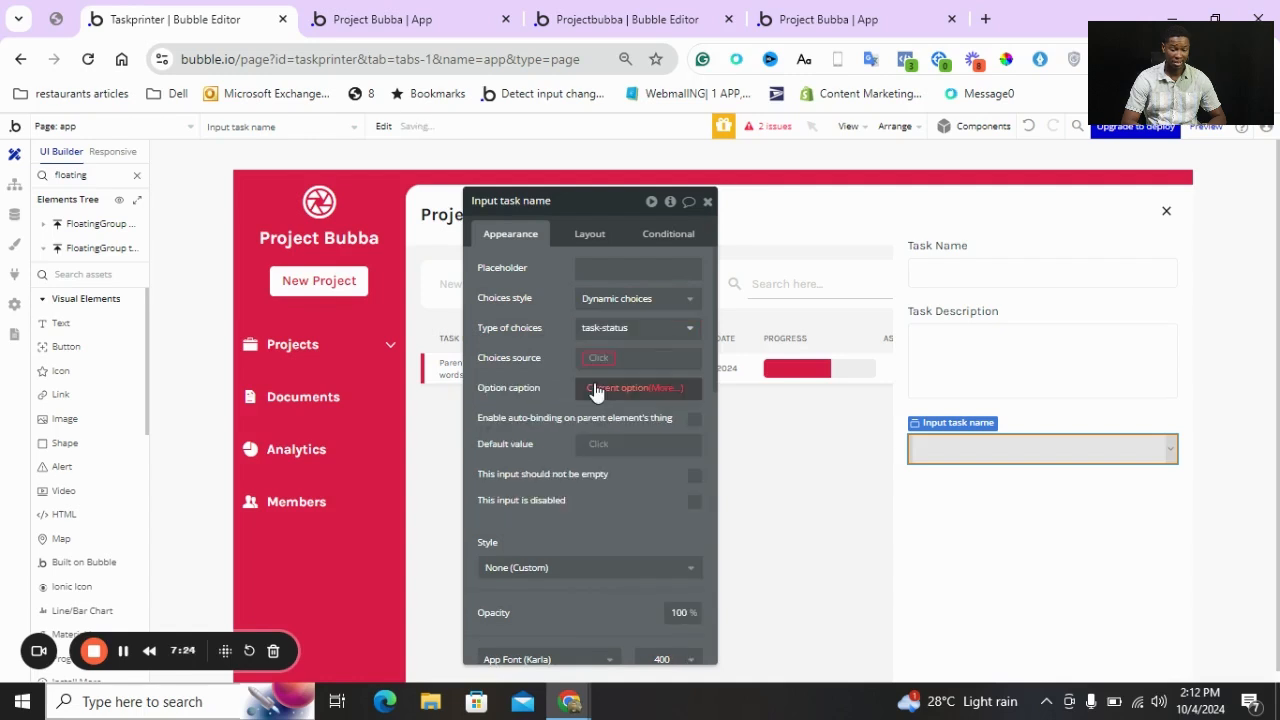
# Set the dropdown's choices source to get all options of the task-status option set
pyautogui.click(594, 357)
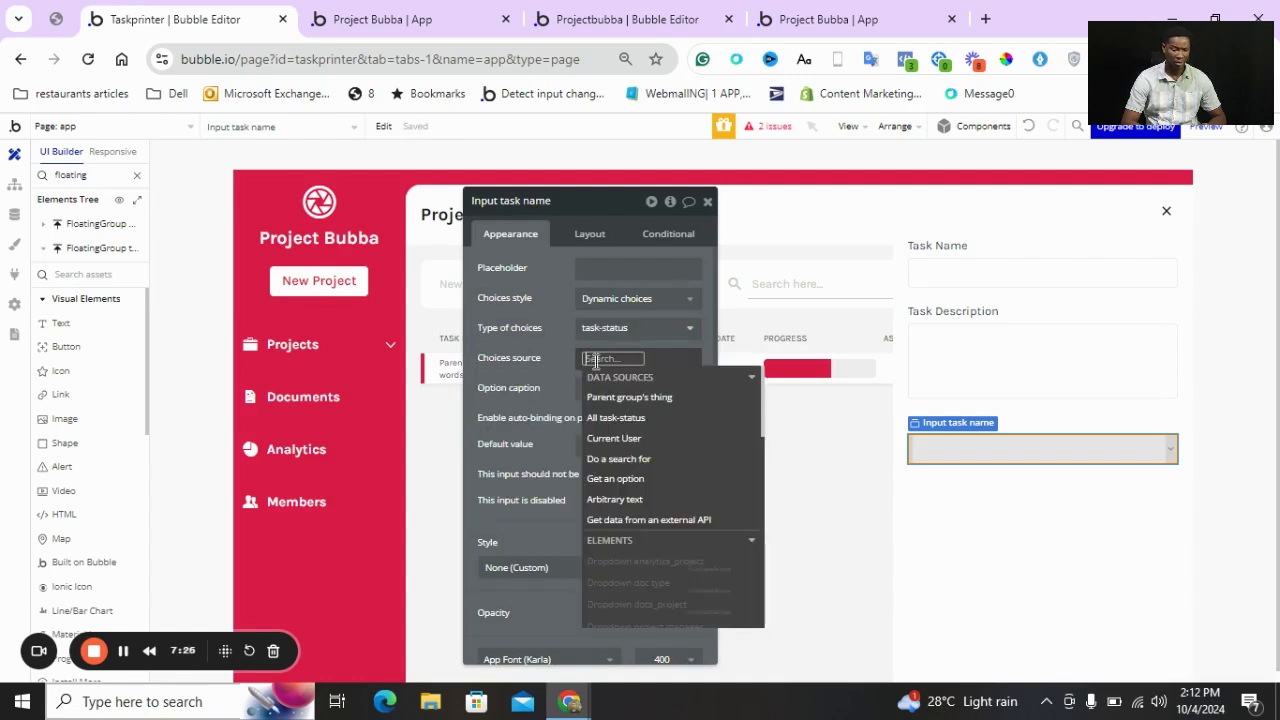
pyautogui.click(618, 478)
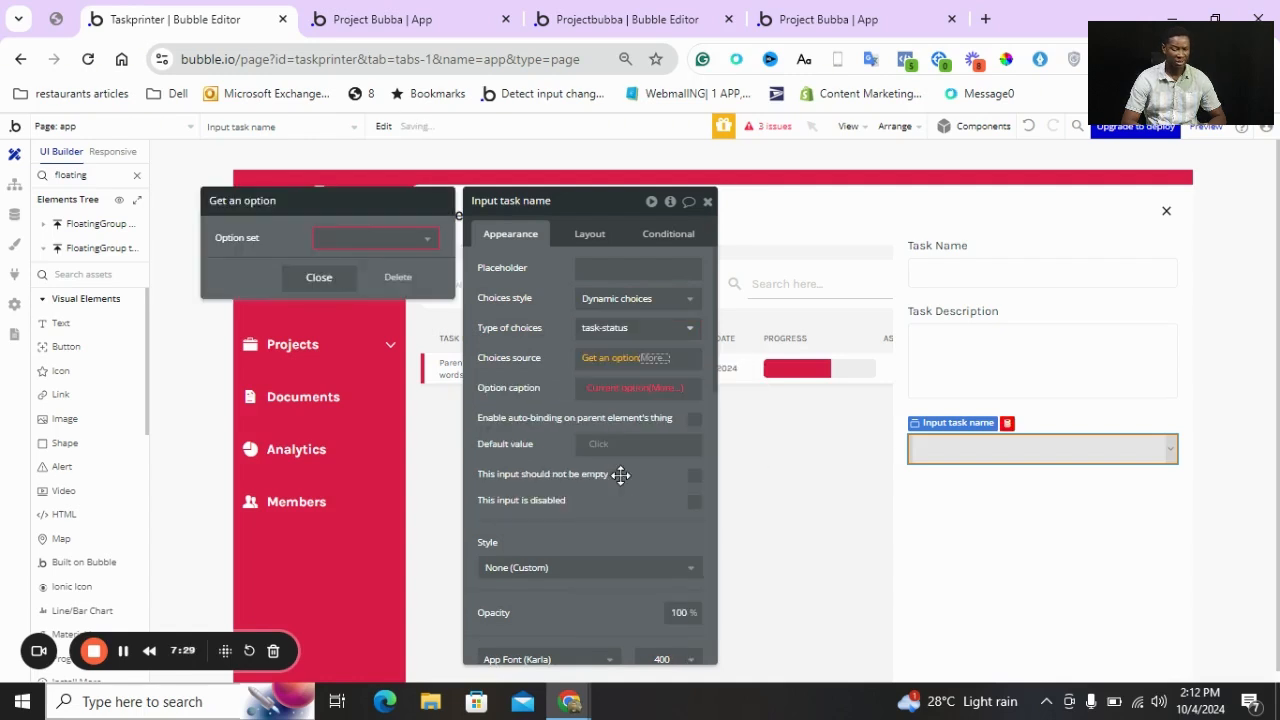
pyautogui.click(415, 240)
pyautogui.click(381, 283)
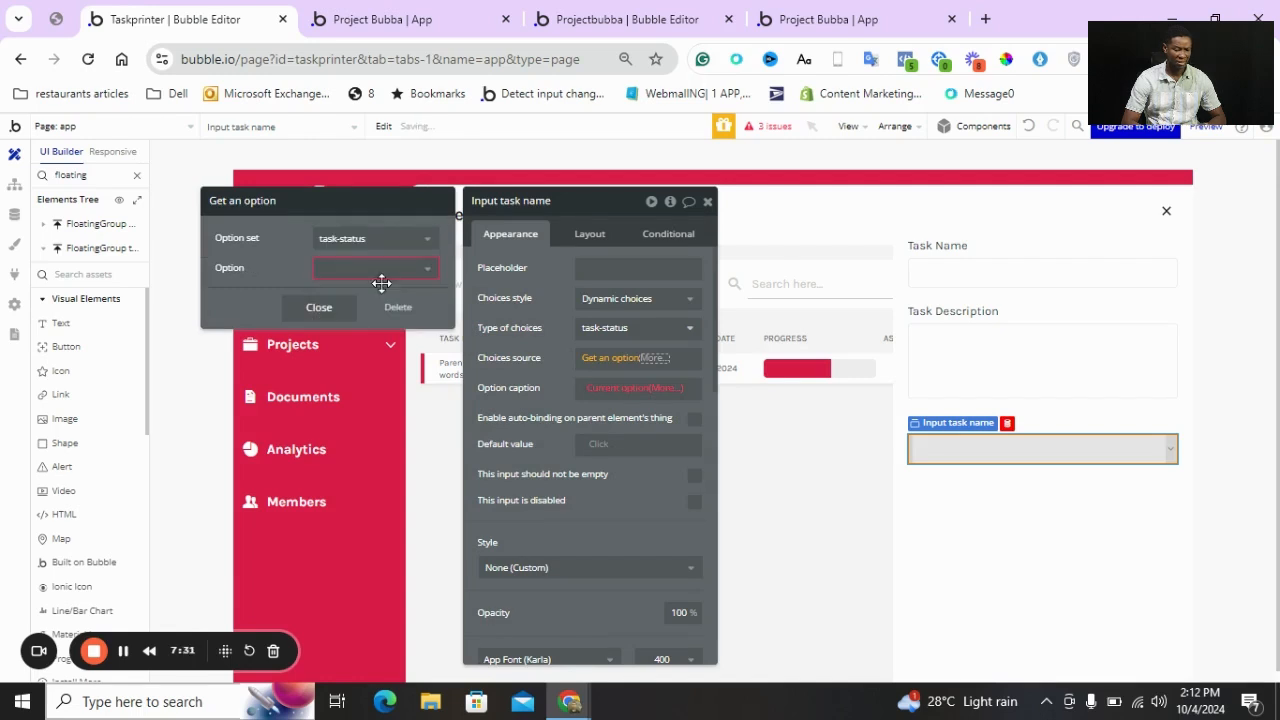
pyautogui.click(400, 270)
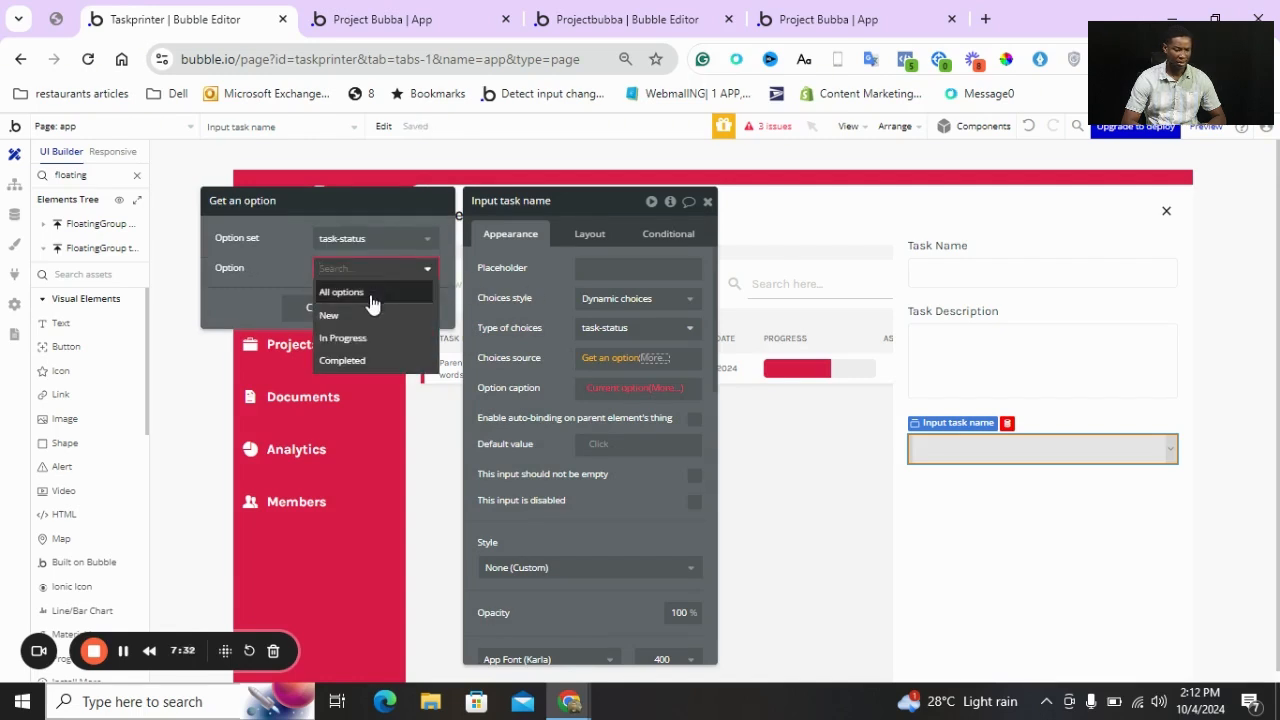
pyautogui.click(371, 292)
pyautogui.click(556, 366)
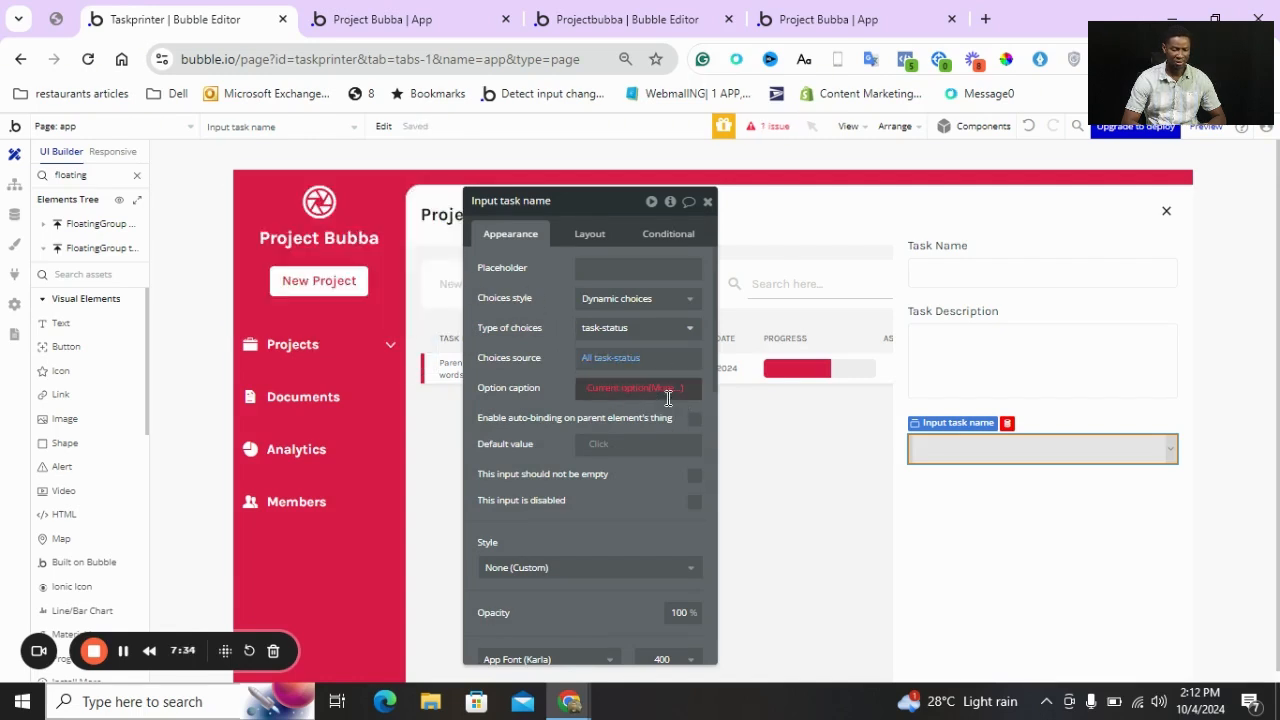
# Set the dropdown's option caption to Current option's Display
pyautogui.click(665, 396)
pyautogui.click(651, 440)
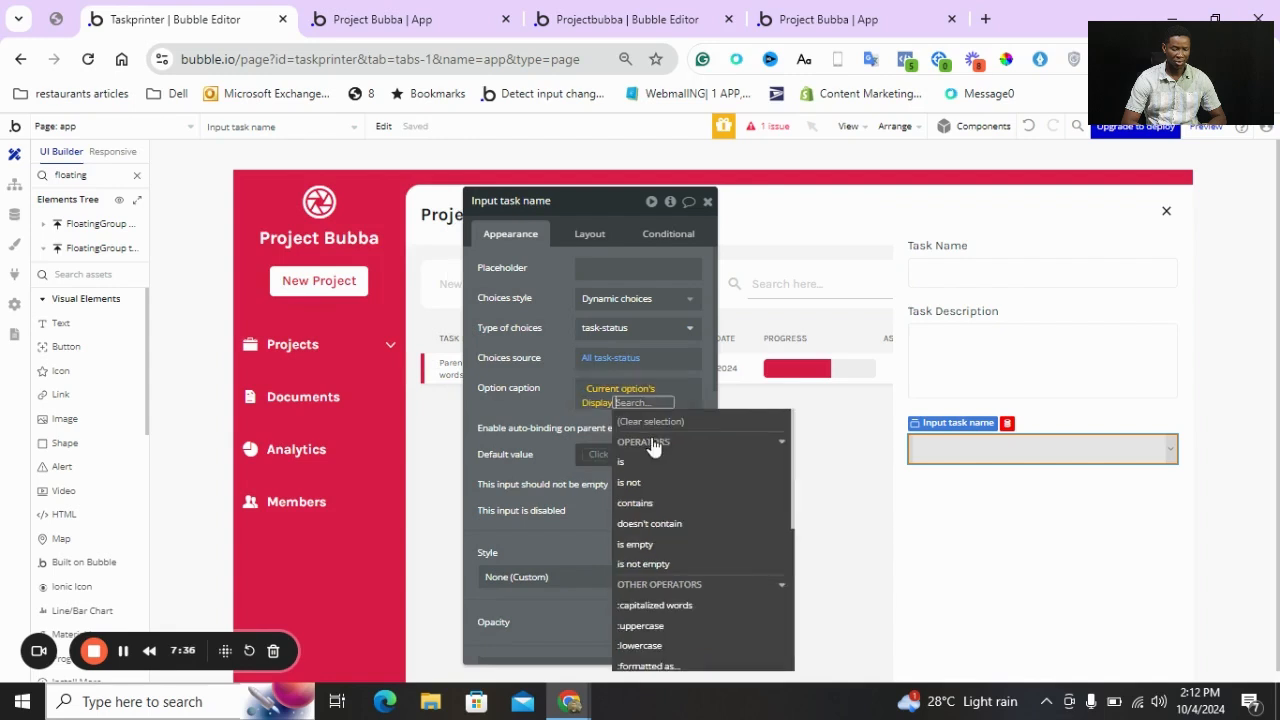
pyautogui.click(545, 398)
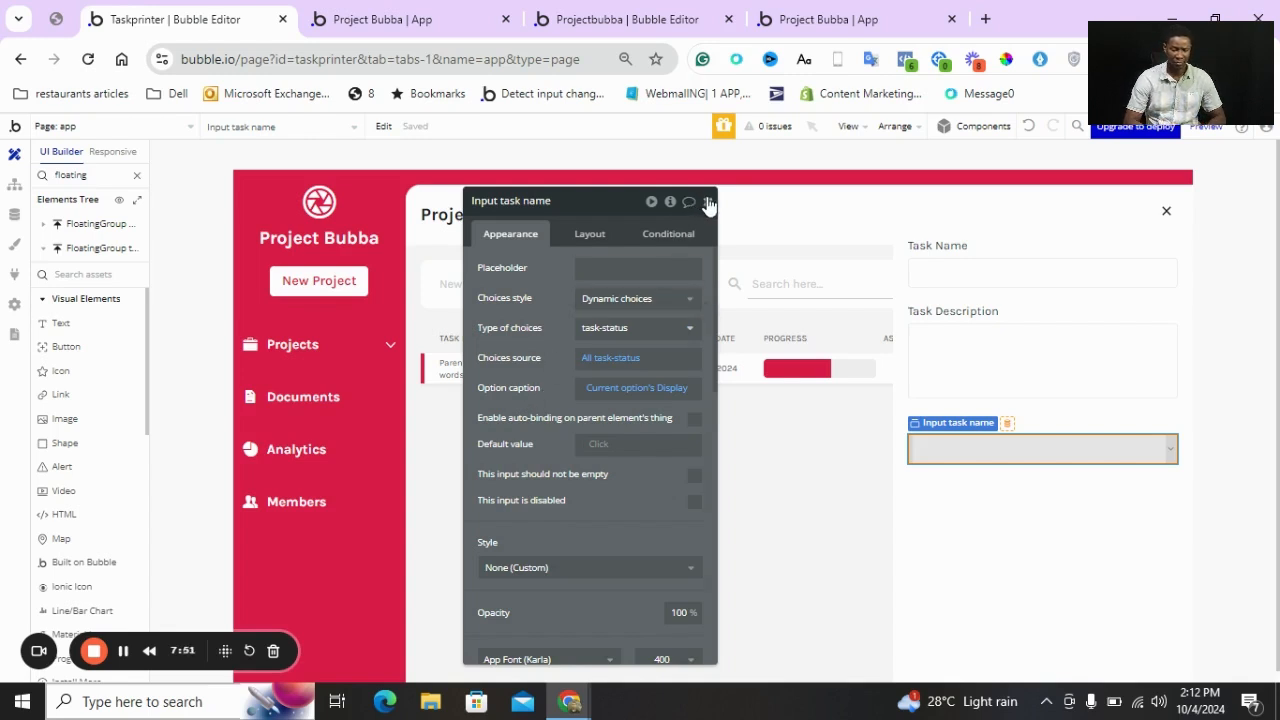
# Set the background style of the task status dropdown to None
pyautogui.scroll(-3, 537, 385)
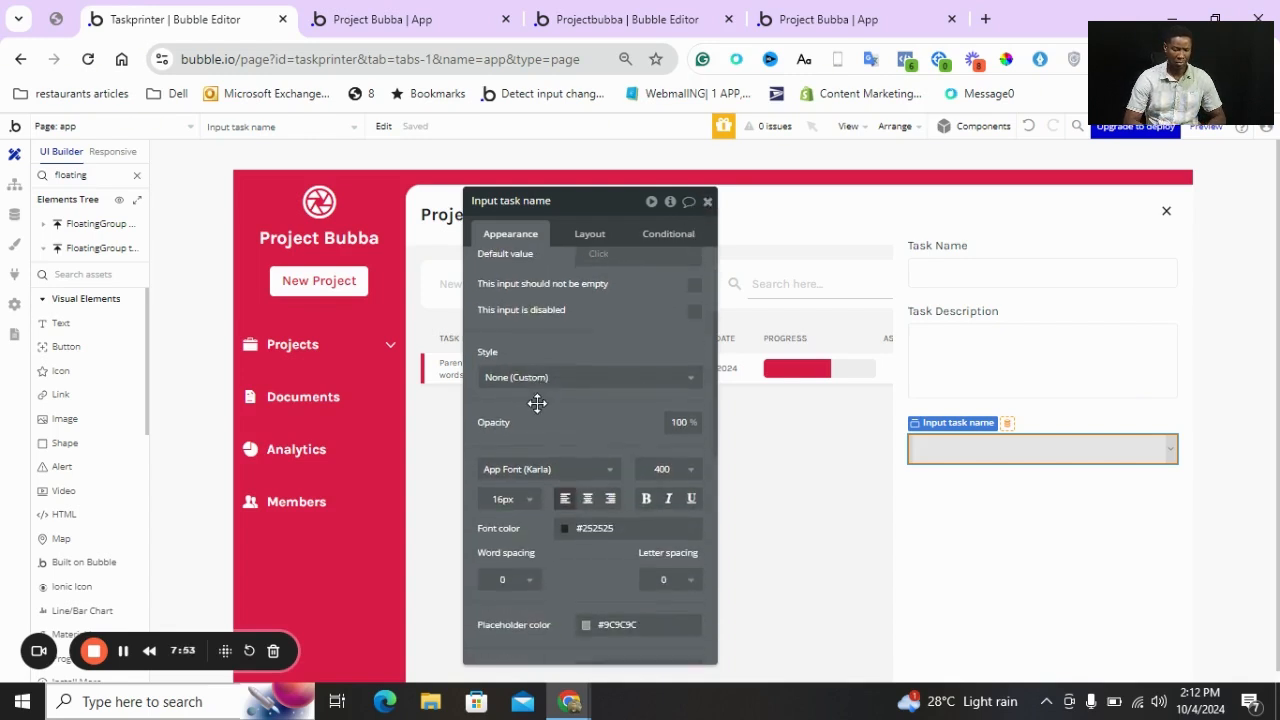
pyautogui.scroll(3, 540, 398)
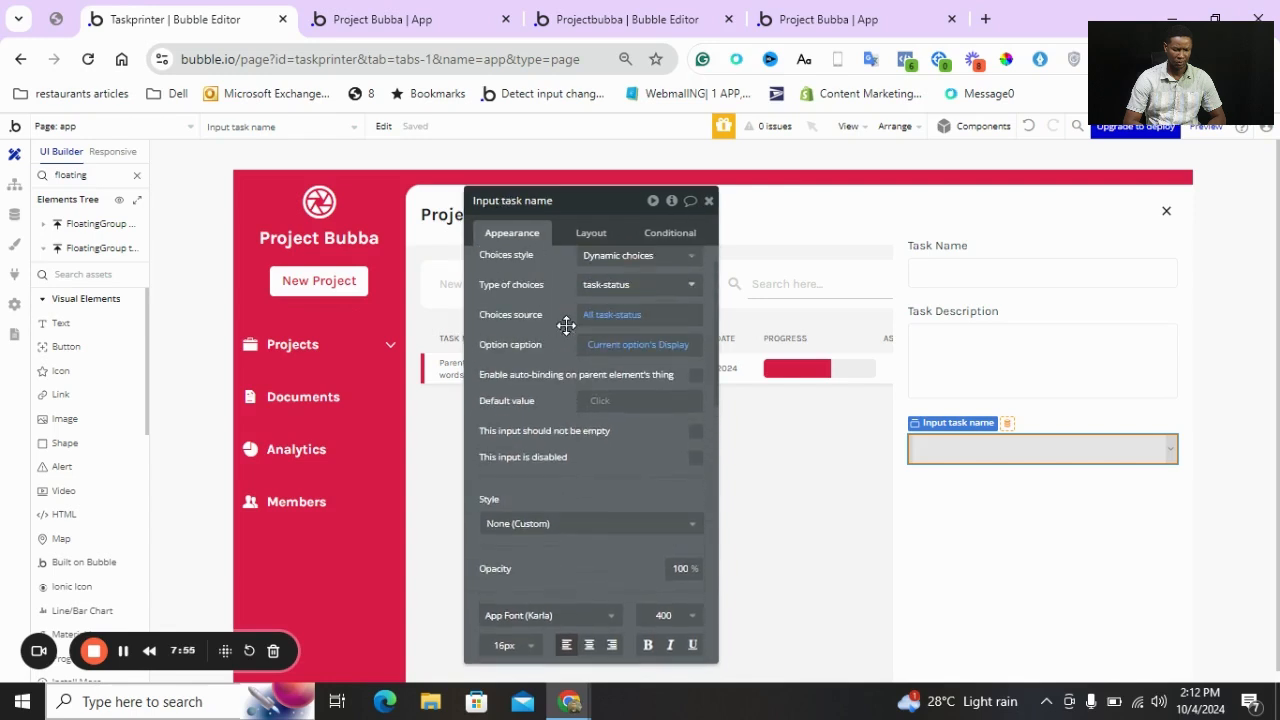
pyautogui.scroll(-5, 566, 325)
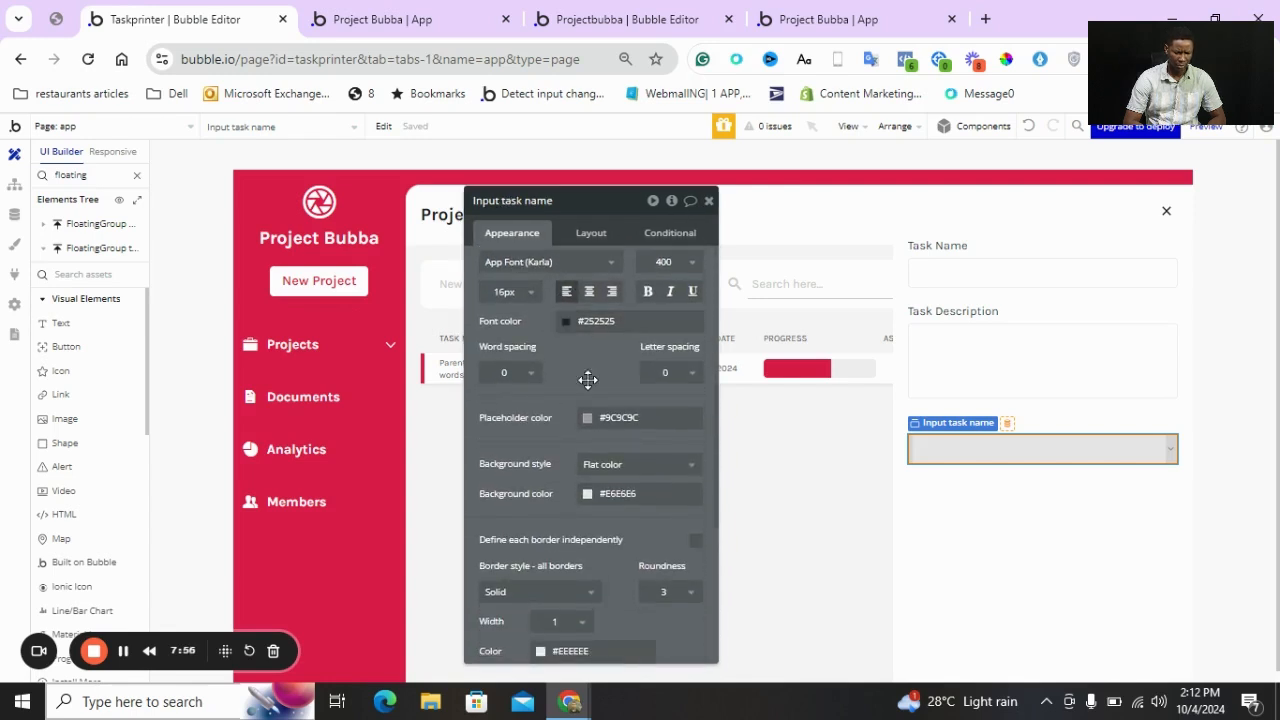
pyautogui.click(590, 464)
pyautogui.click(594, 508)
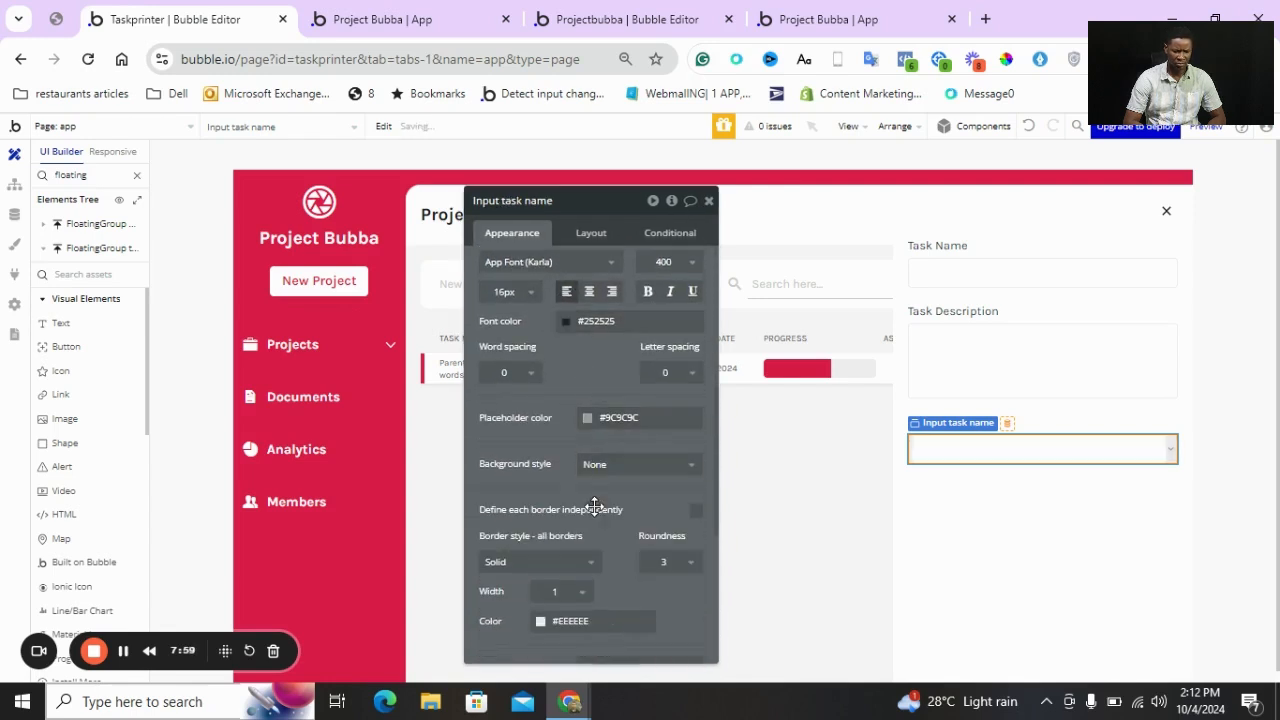
pyautogui.scroll(-2, 571, 486)
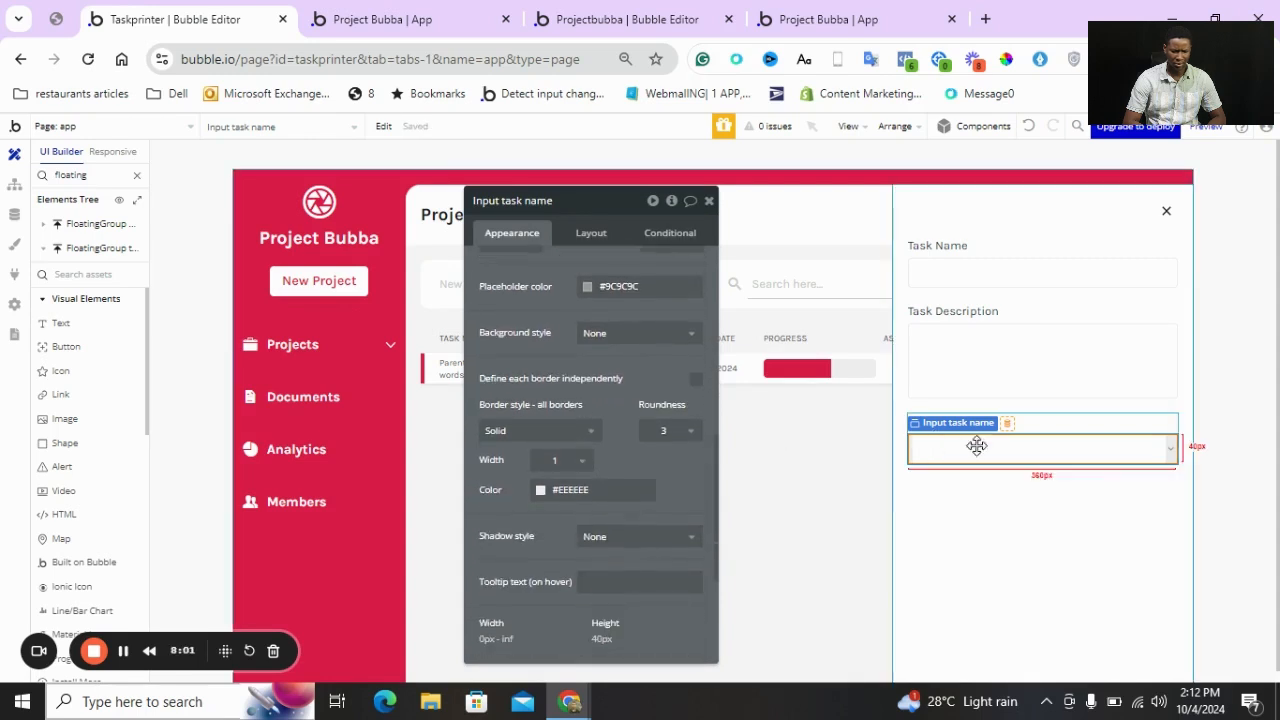
# Duplicate the Task Name group and make the copy the last element in the task floating group
pyautogui.click(1000, 487)
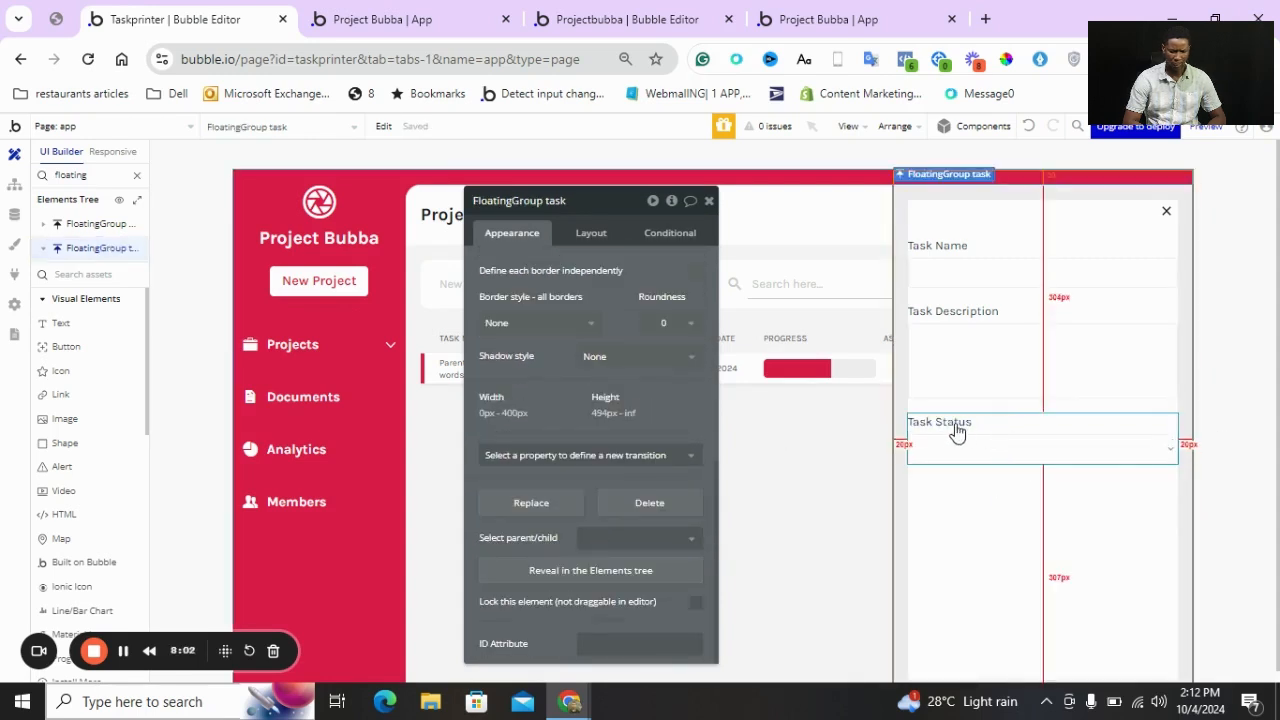
pyautogui.click(1015, 423)
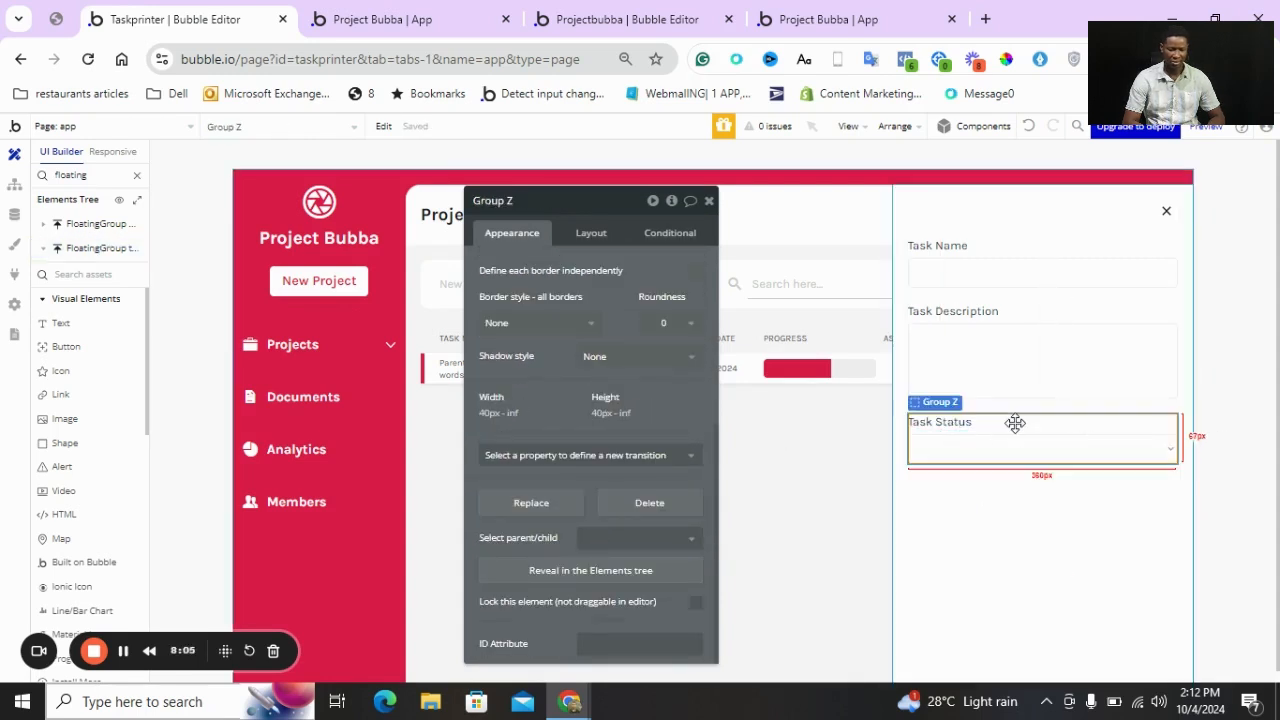
pyautogui.click(983, 250)
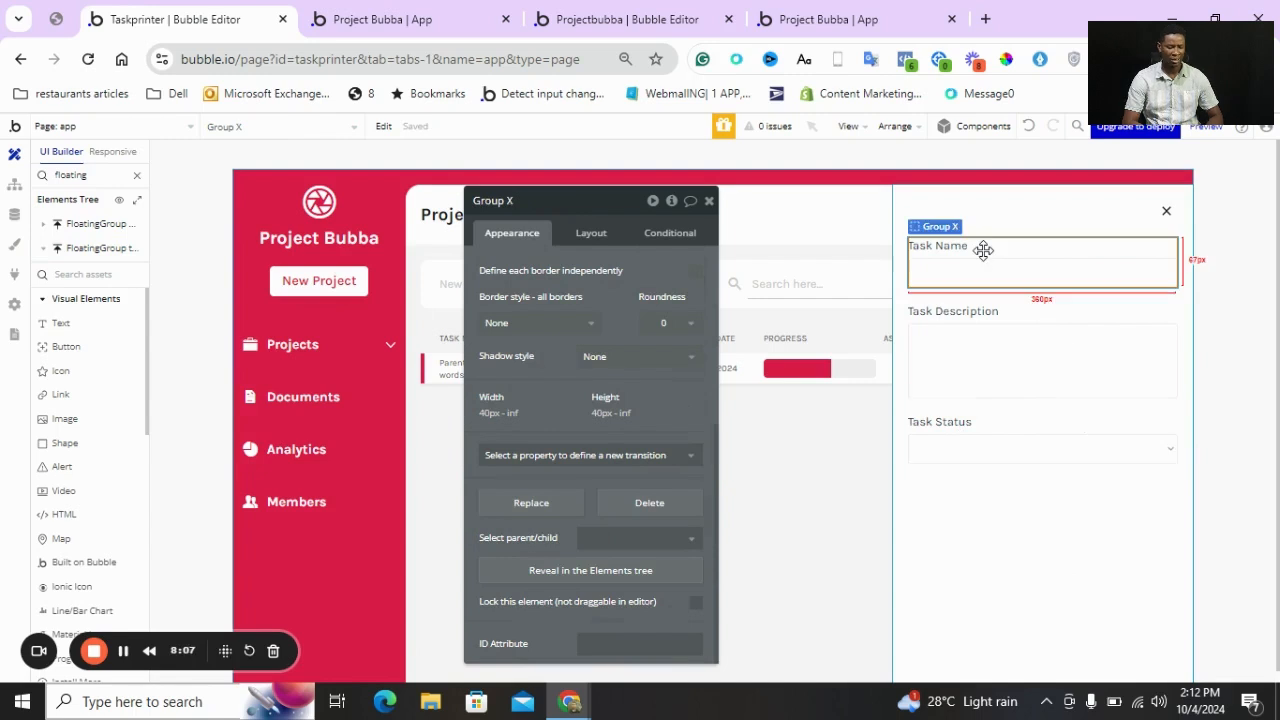
pyautogui.hotkey('ctrl', 'd')
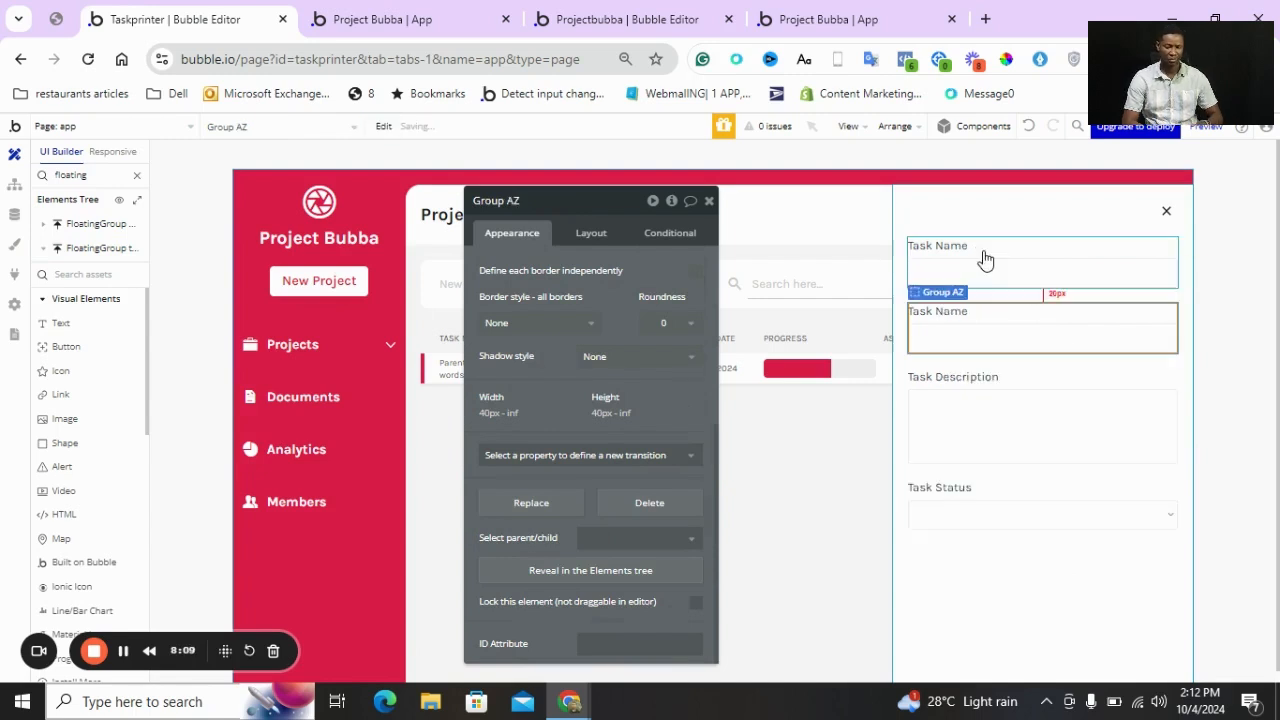
pyautogui.scroll(5, 604, 288)
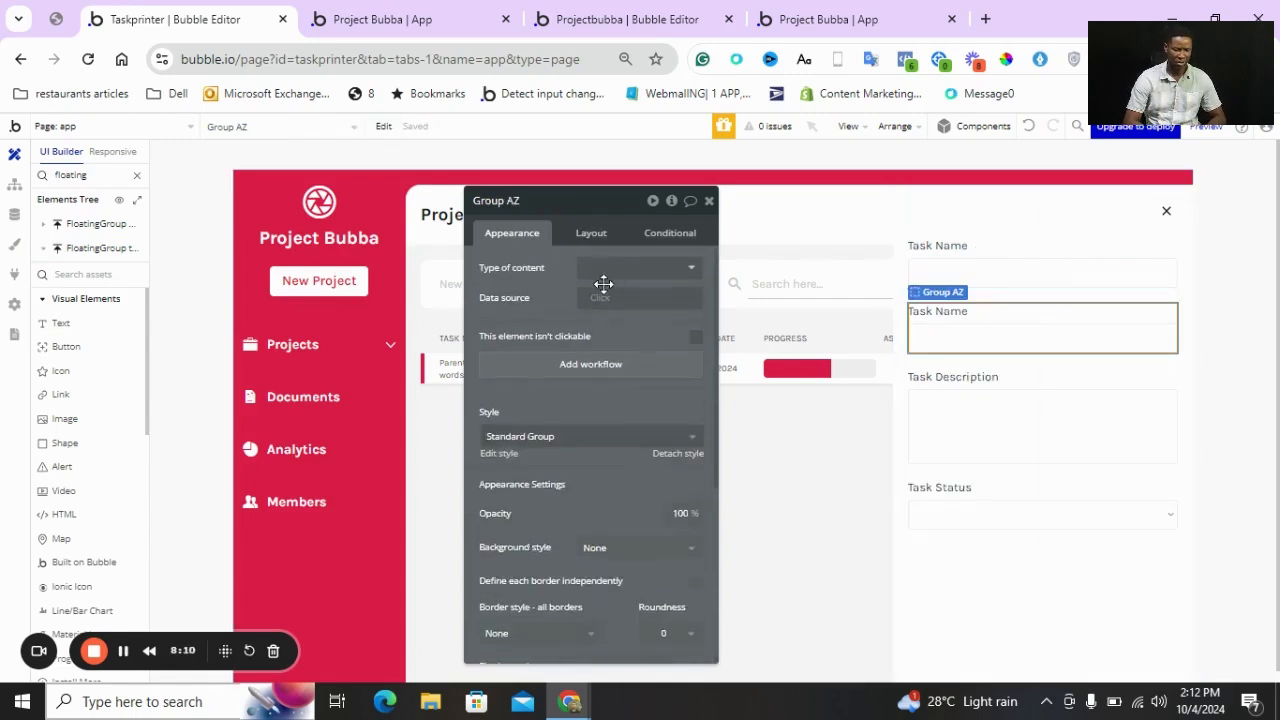
pyautogui.click(588, 233)
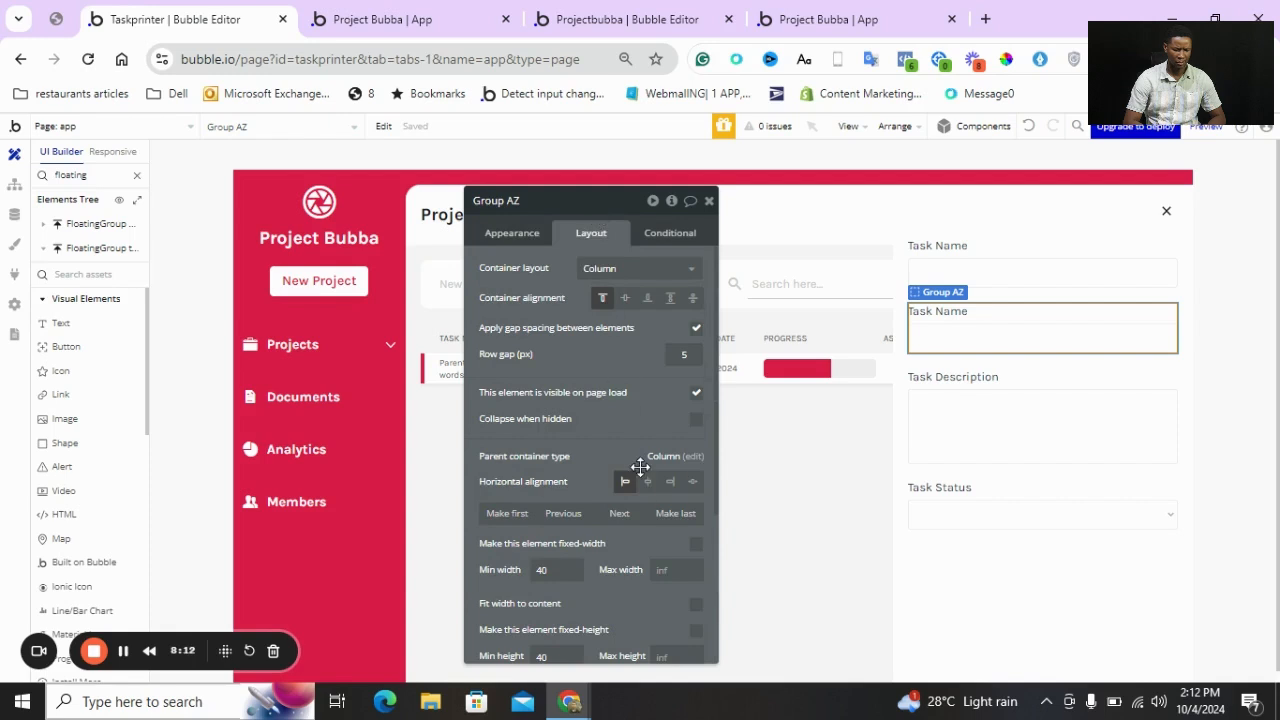
pyautogui.click(675, 513)
# Change the copied group's label to Task Progress and rename its input as Input task progress
pyautogui.click(957, 493)
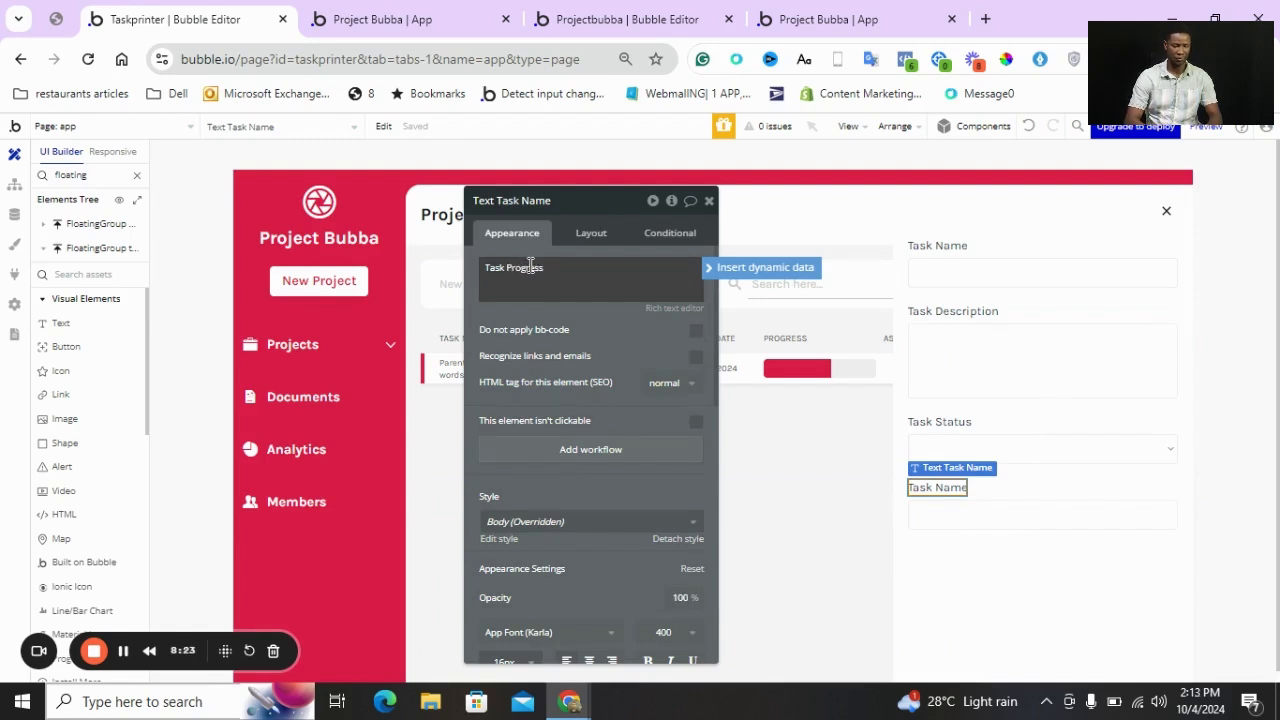
pyautogui.click(1003, 511)
pyautogui.doubleClick(543, 200)
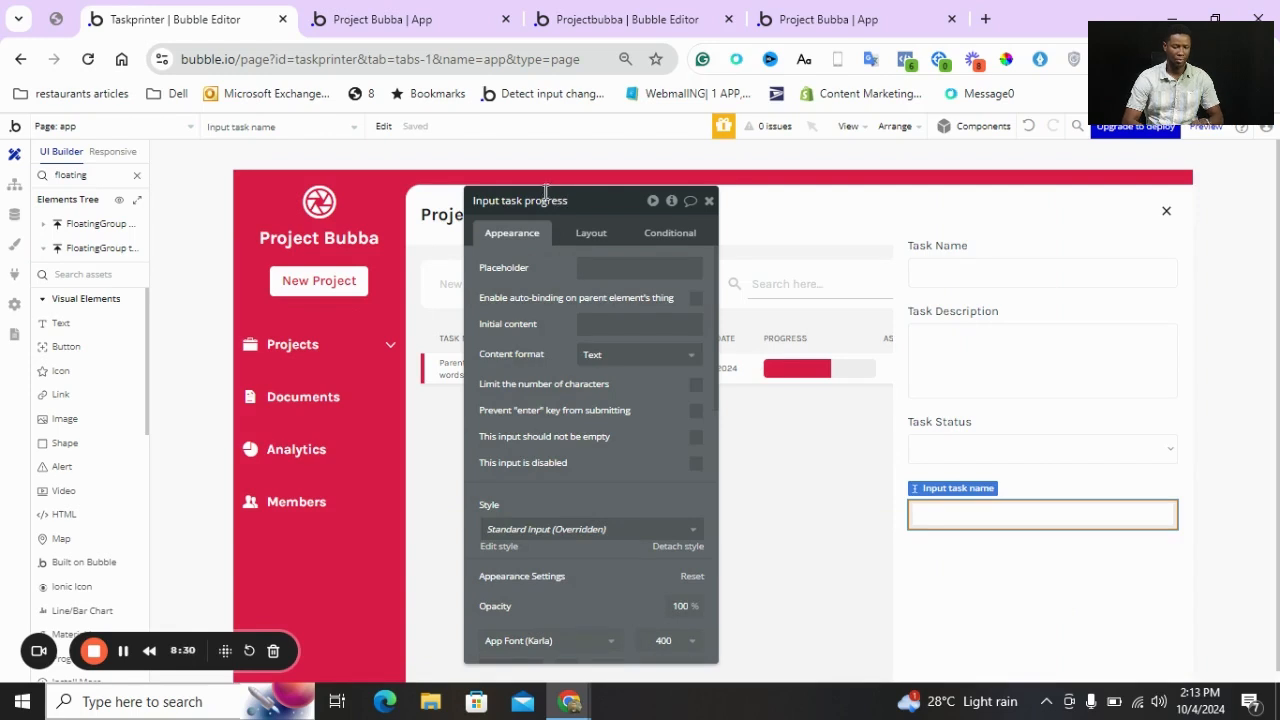
# Set the content format of the task progress input to Integer
pyautogui.click(614, 362)
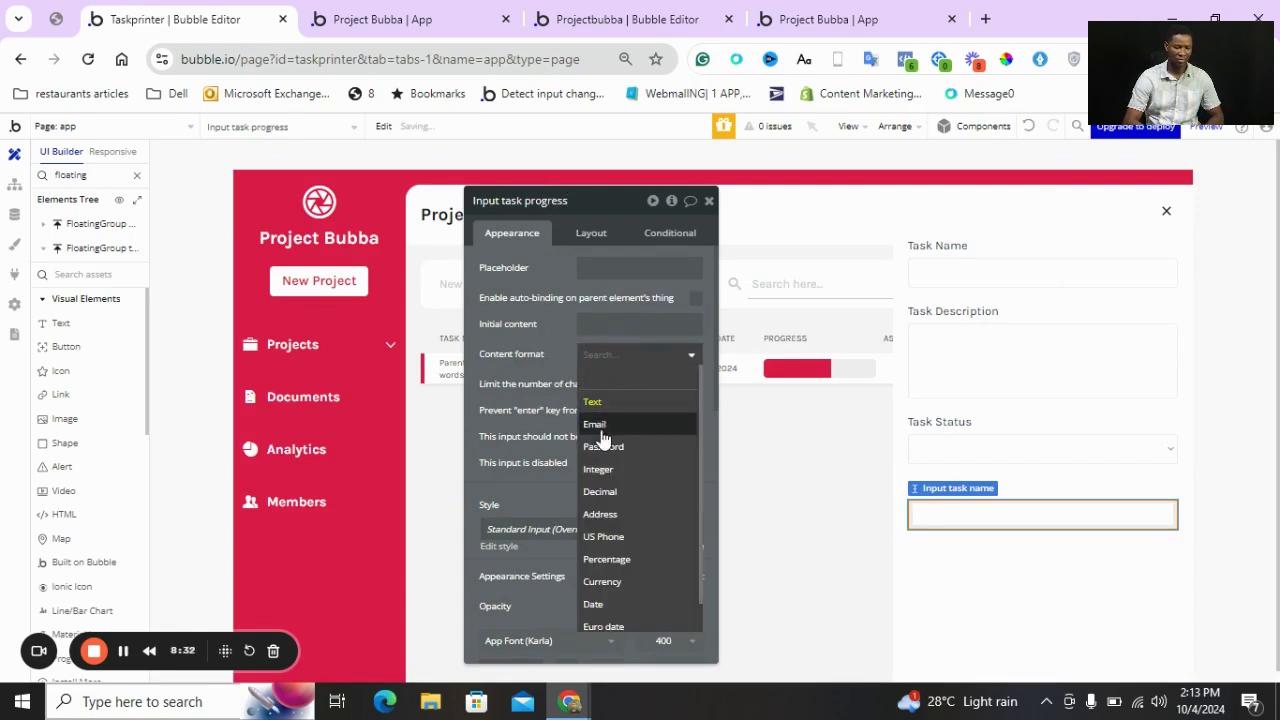
pyautogui.click(600, 469)
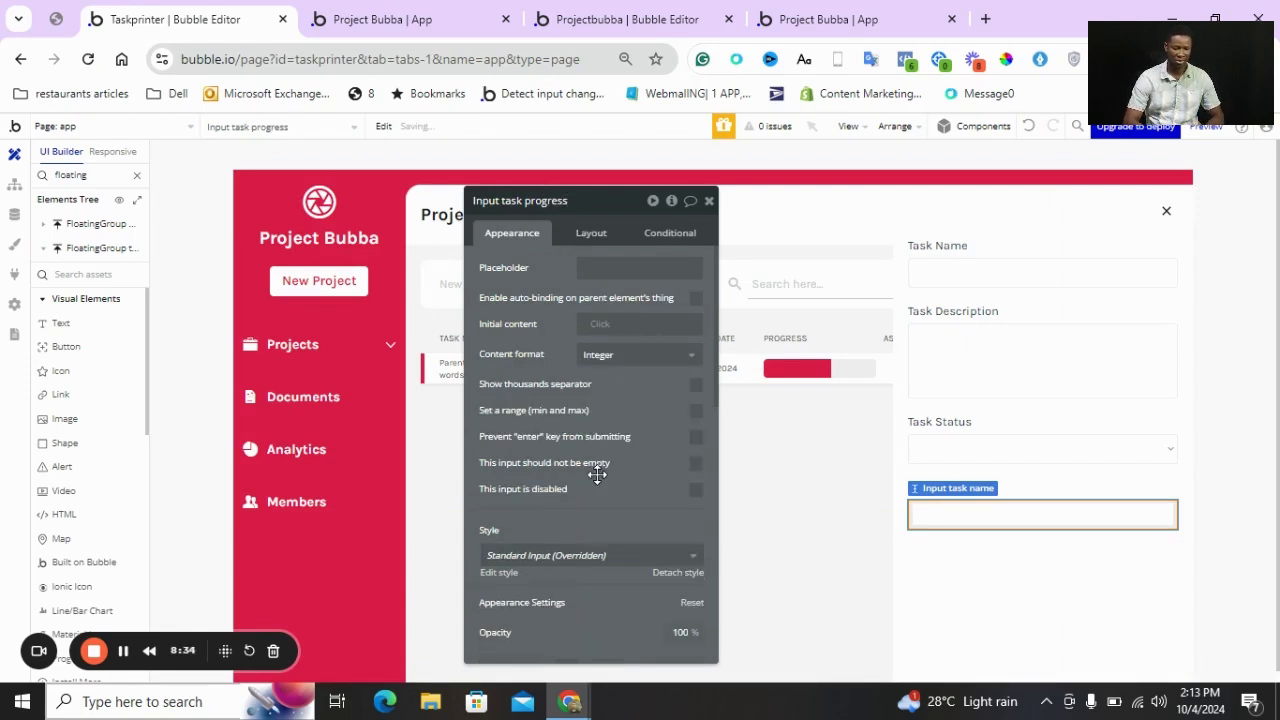
# Group the Task Status and Task Progress groups together in a row container
pyautogui.click(1034, 425)
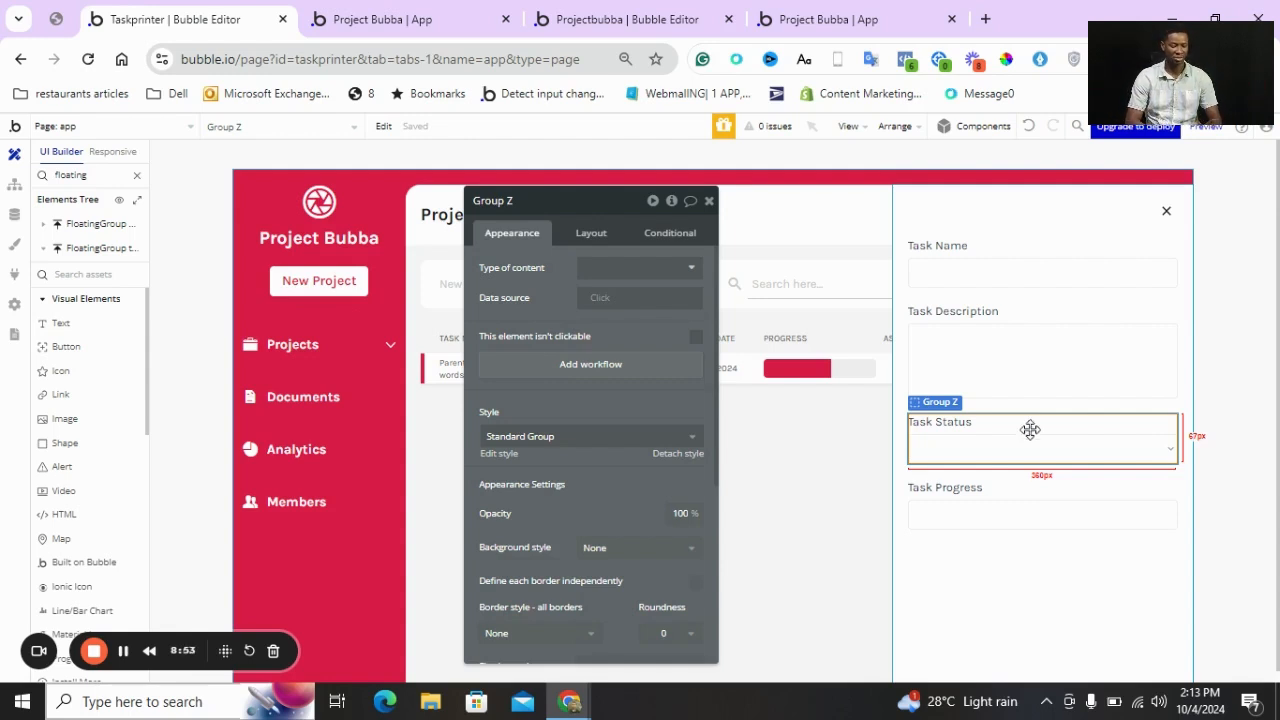
pyautogui.keyDown('shift'); pyautogui.click(1047, 502); pyautogui.keyUp('shift')
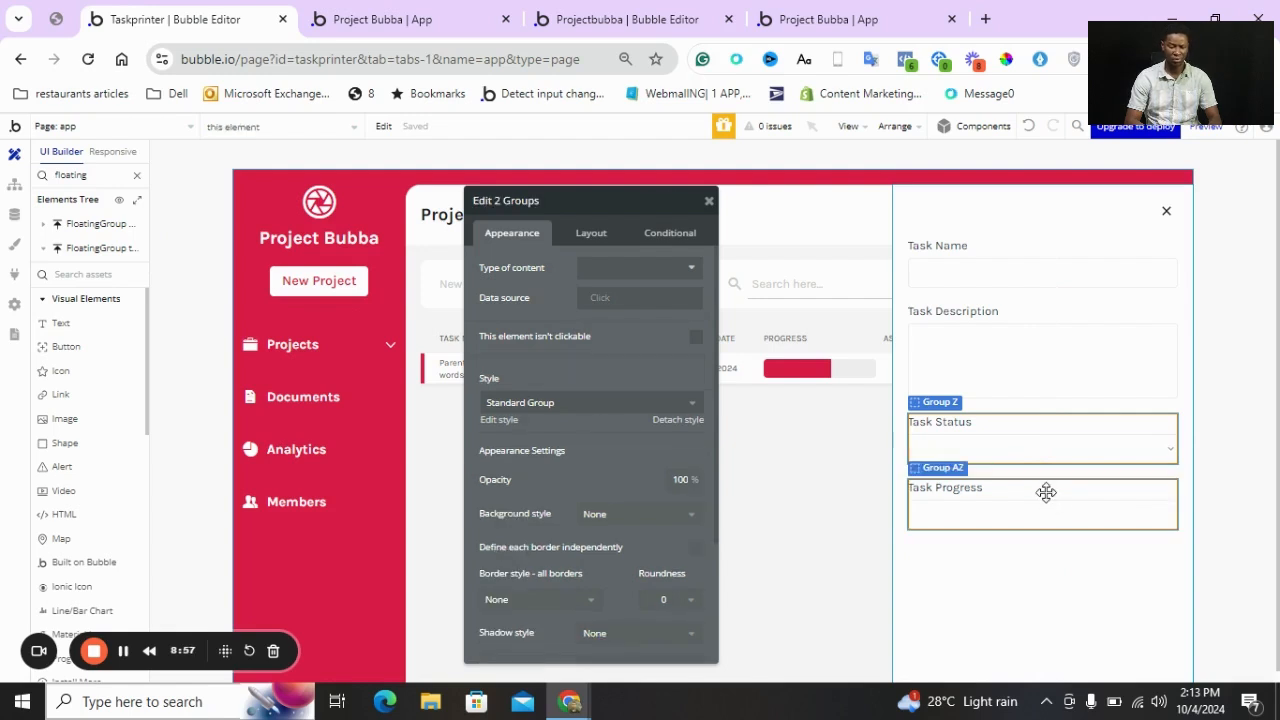
pyautogui.rightClick(1046, 492)
pyautogui.moveTo(1074, 486)
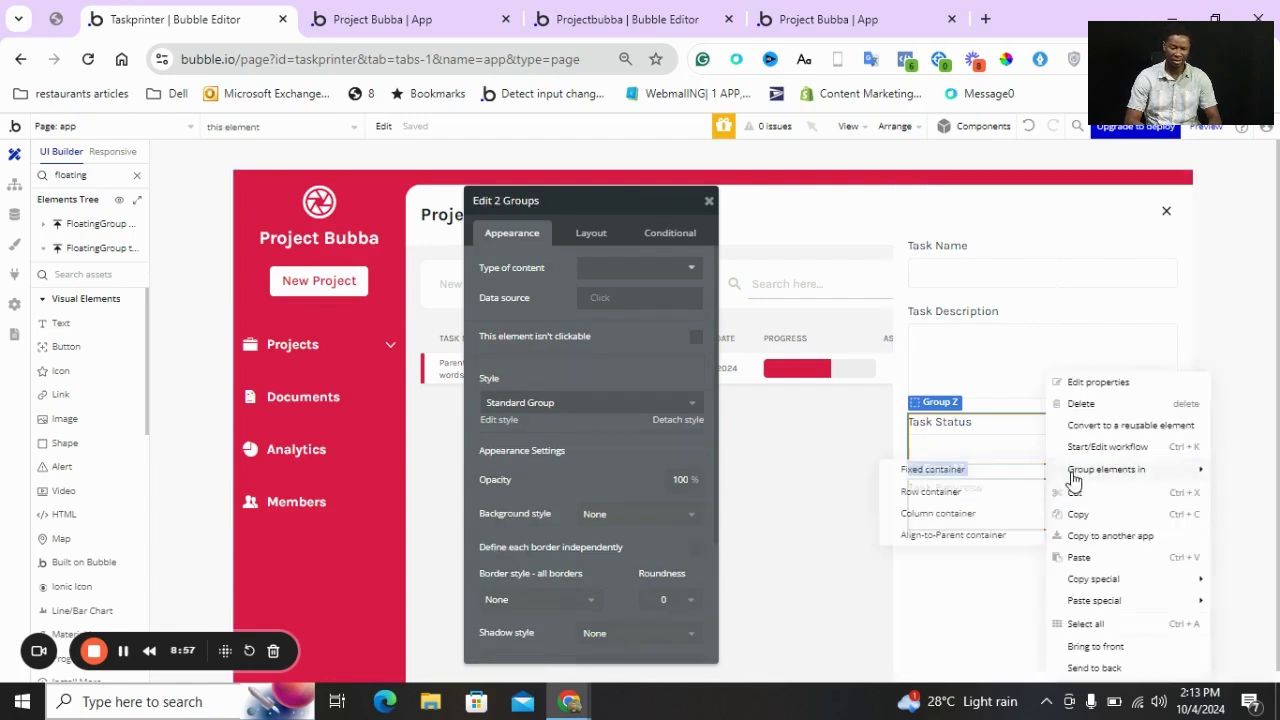
pyautogui.click(975, 494)
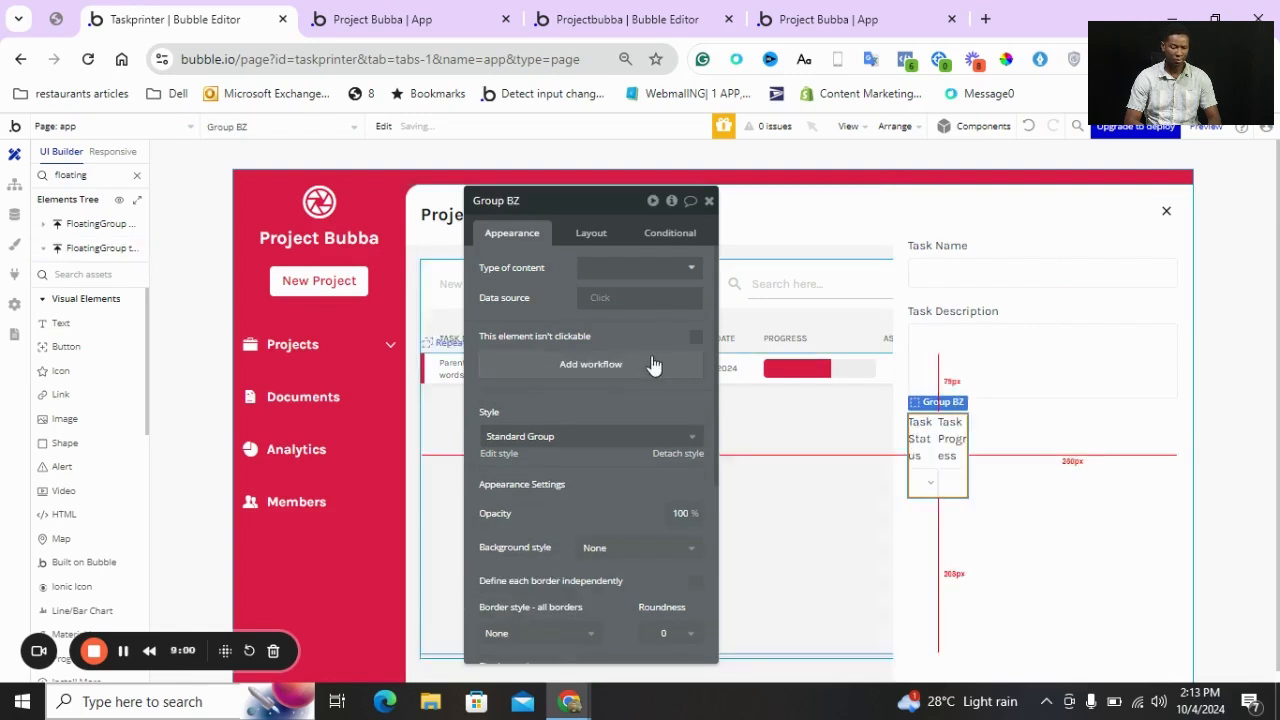
# Turn off fitting width to content for the new row group and apply gap spacing with a 20 px column gap
pyautogui.click(591, 234)
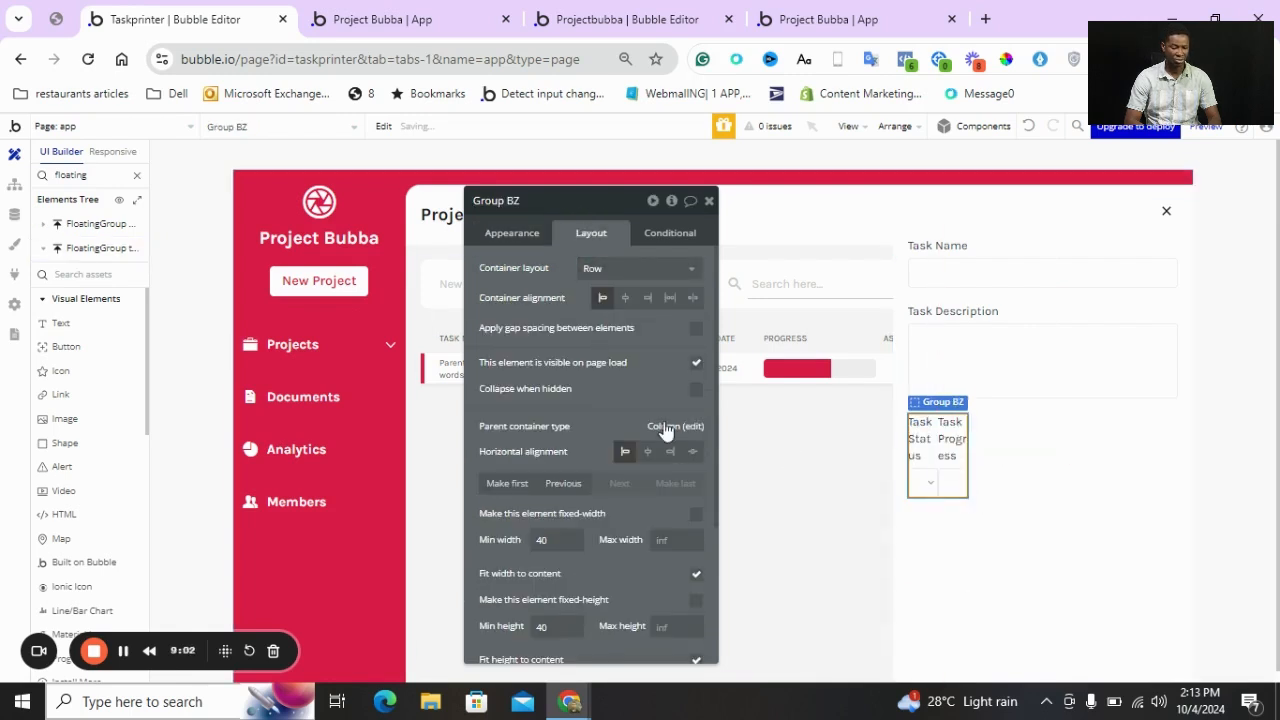
pyautogui.click(694, 575)
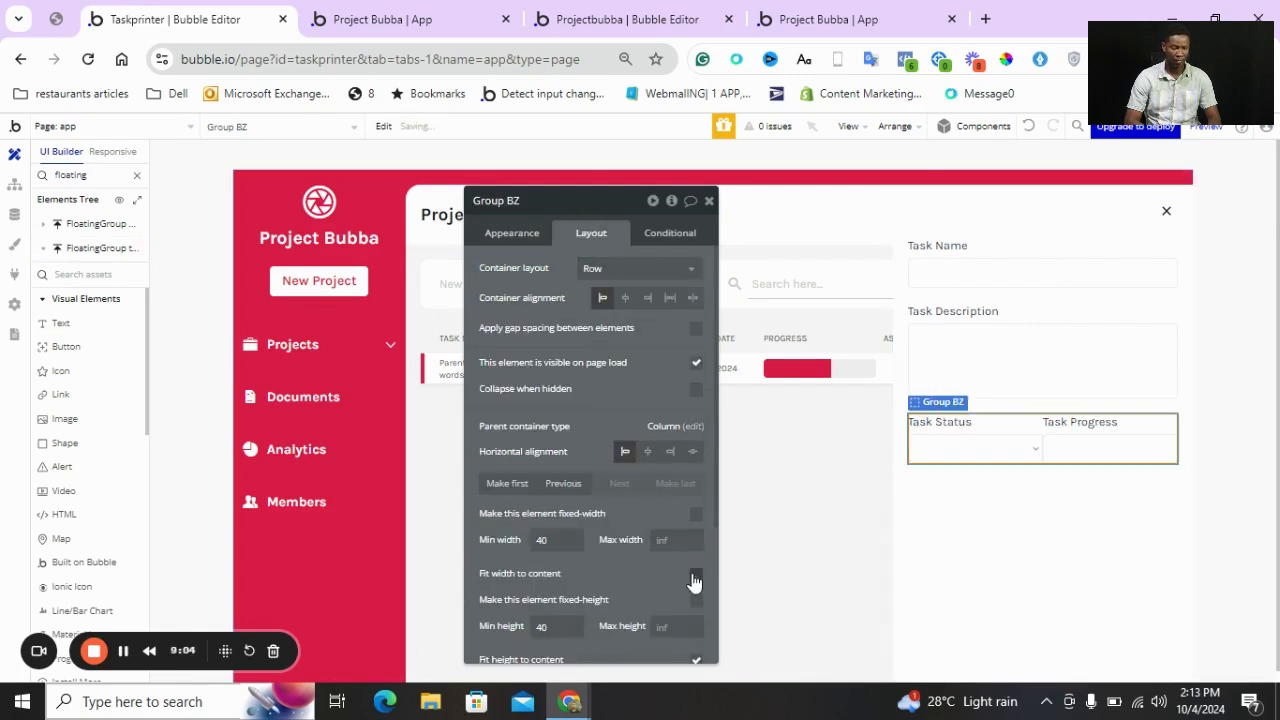
pyautogui.click(694, 332)
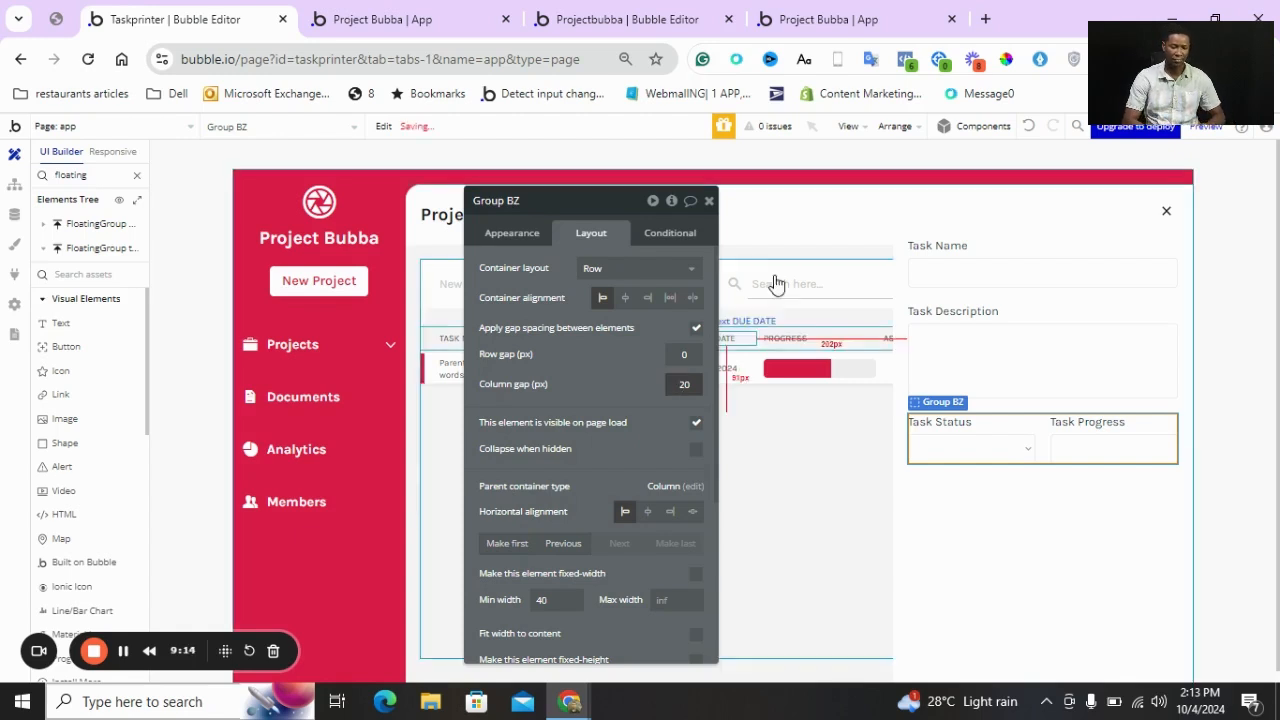
pyautogui.click(708, 200)
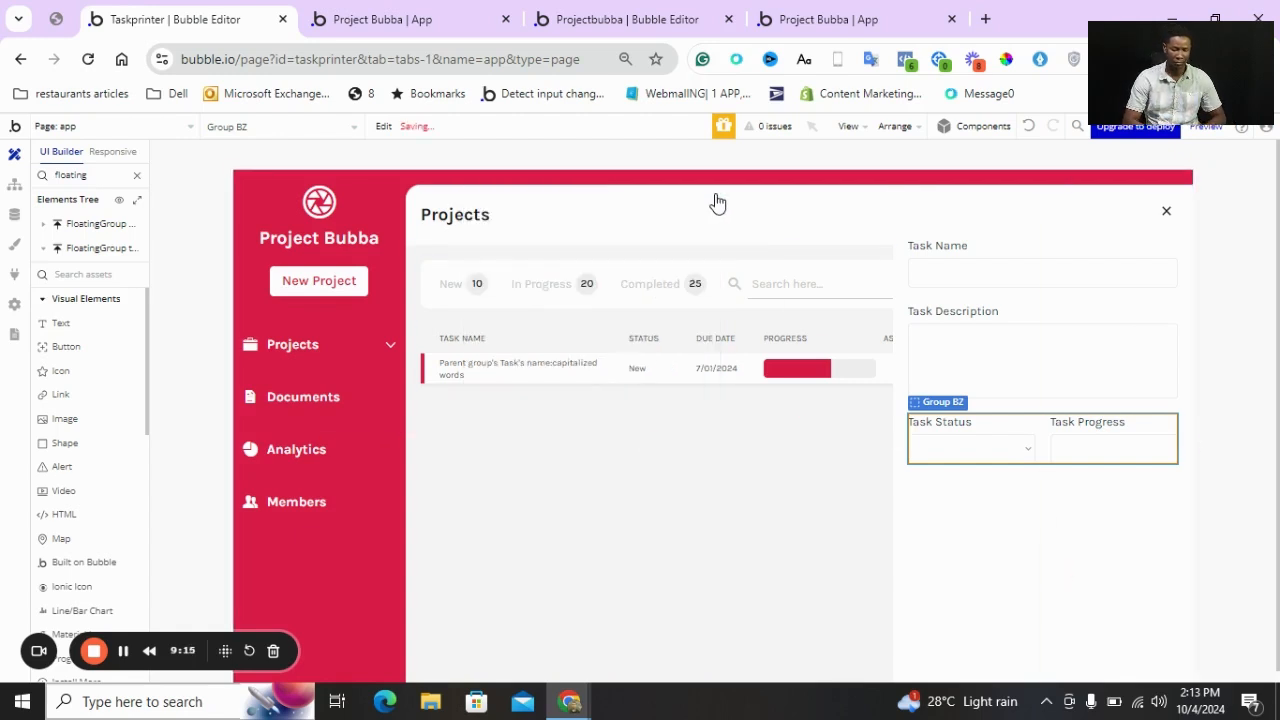
# Copy and paste the Task Name group, placing the copy below the status and progress row
pyautogui.doubleClick(971, 246)
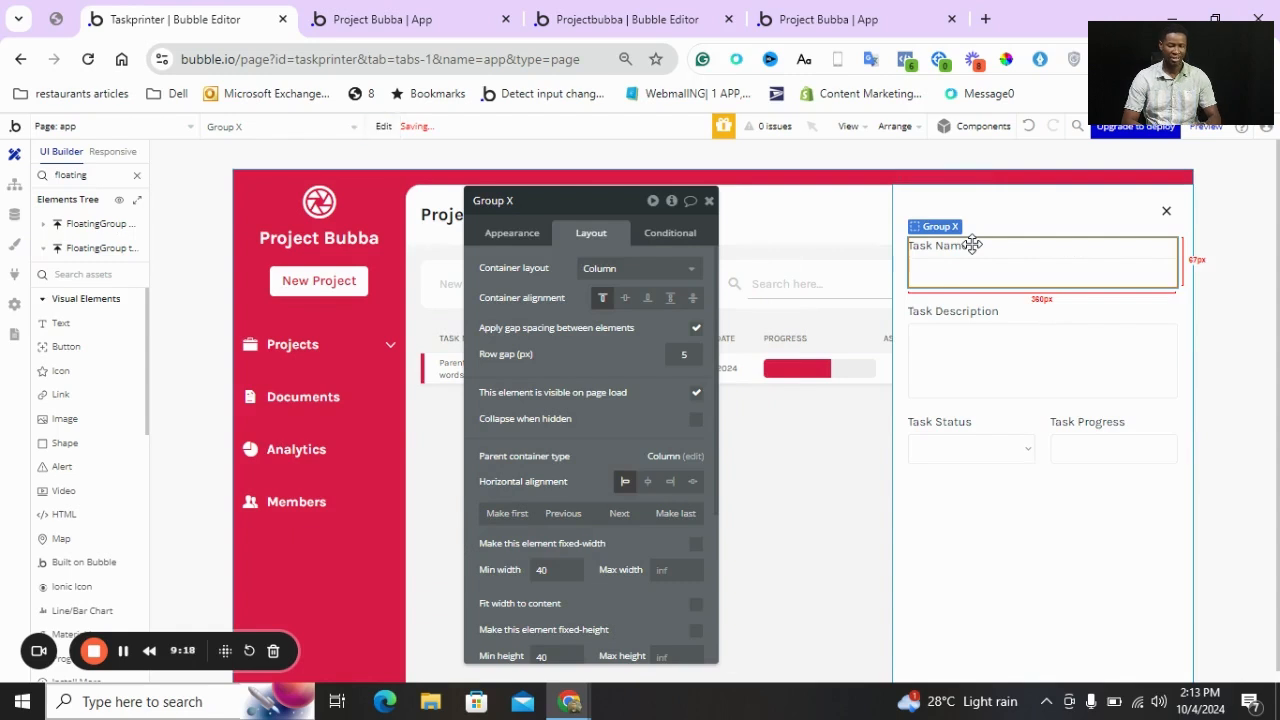
pyautogui.hotkey('ctrl', 'c')
pyautogui.hotkey('ctrl', 'v')
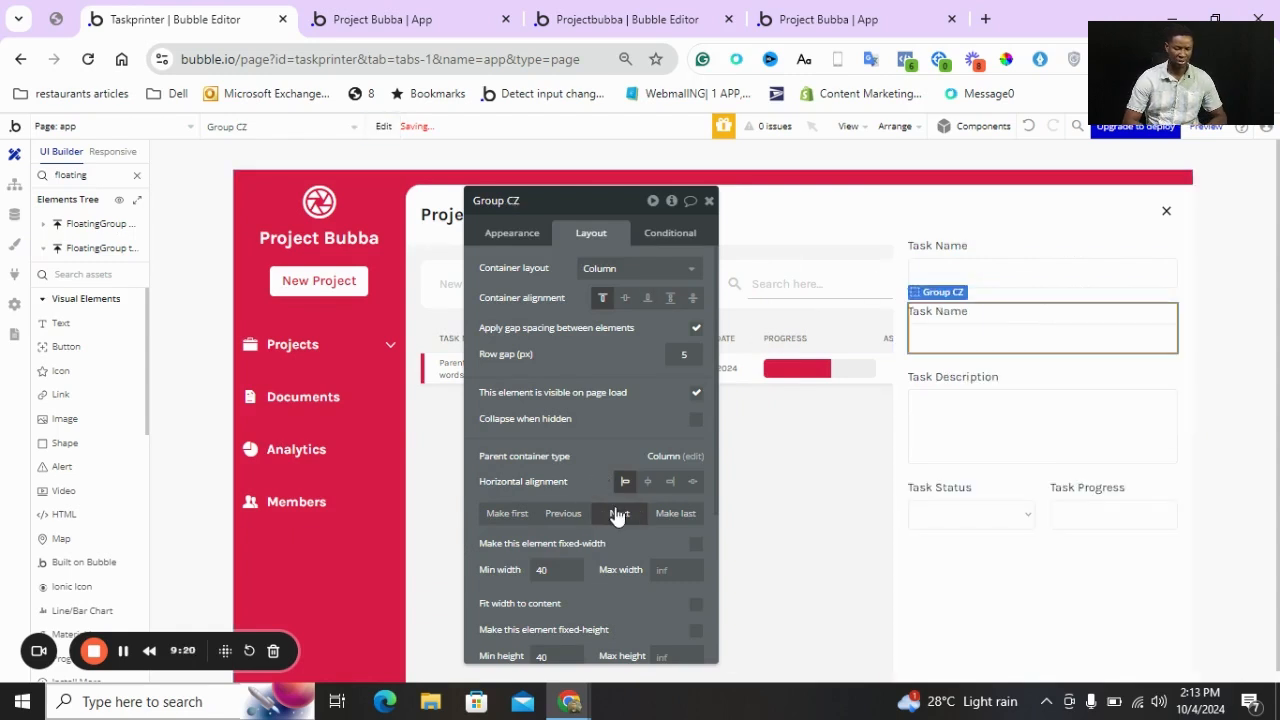
pyautogui.click(615, 513)
pyautogui.click(615, 513)
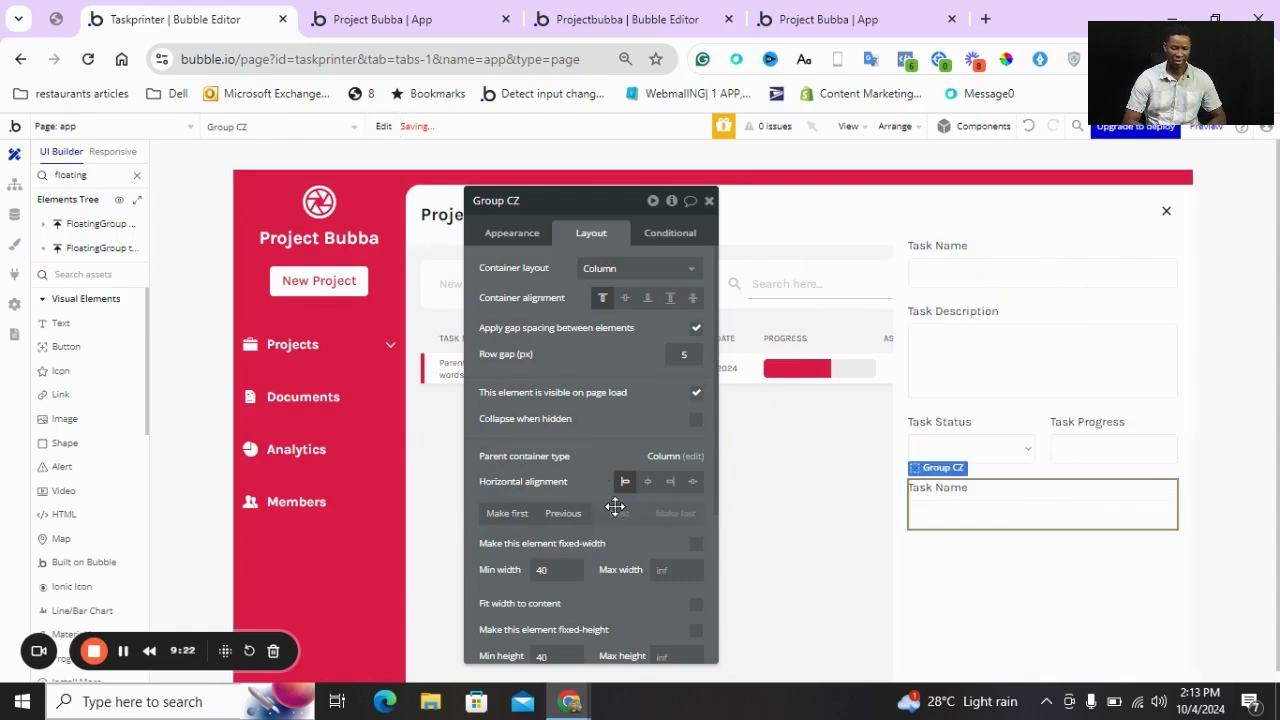
# Change the label text of the pasted group to Task Members
pyautogui.doubleClick(948, 487)
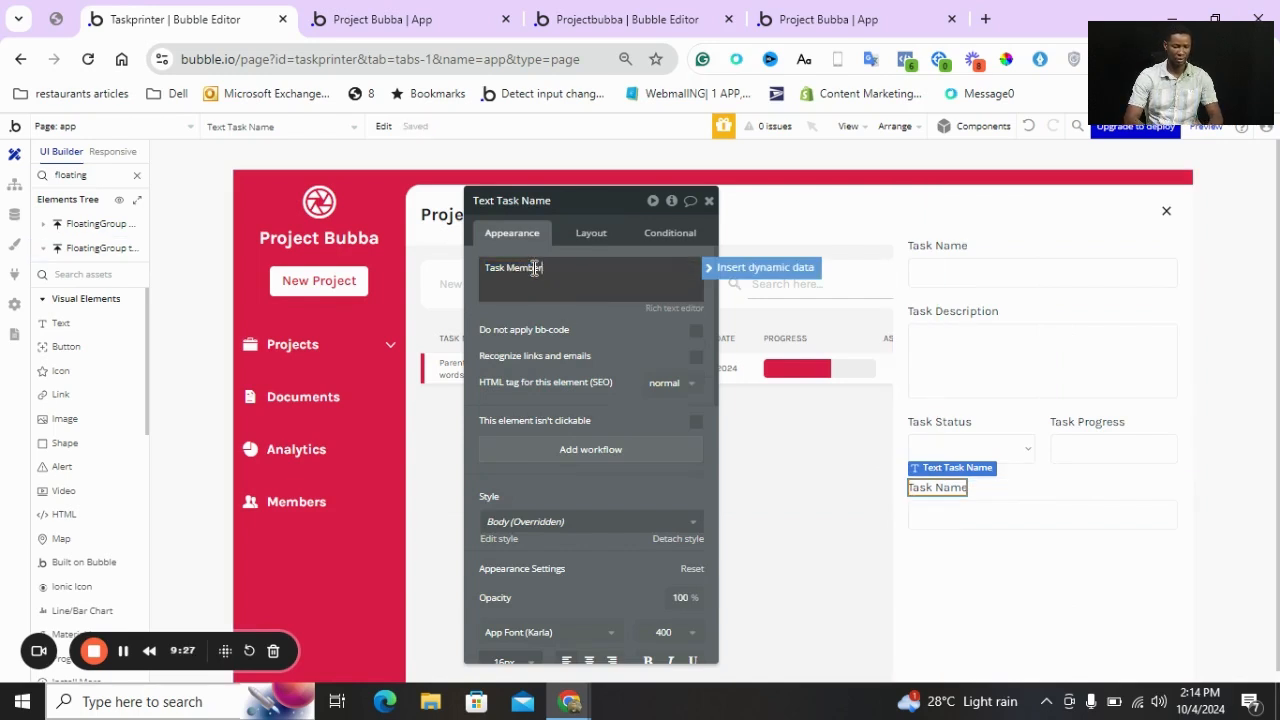
pyautogui.click(709, 201)
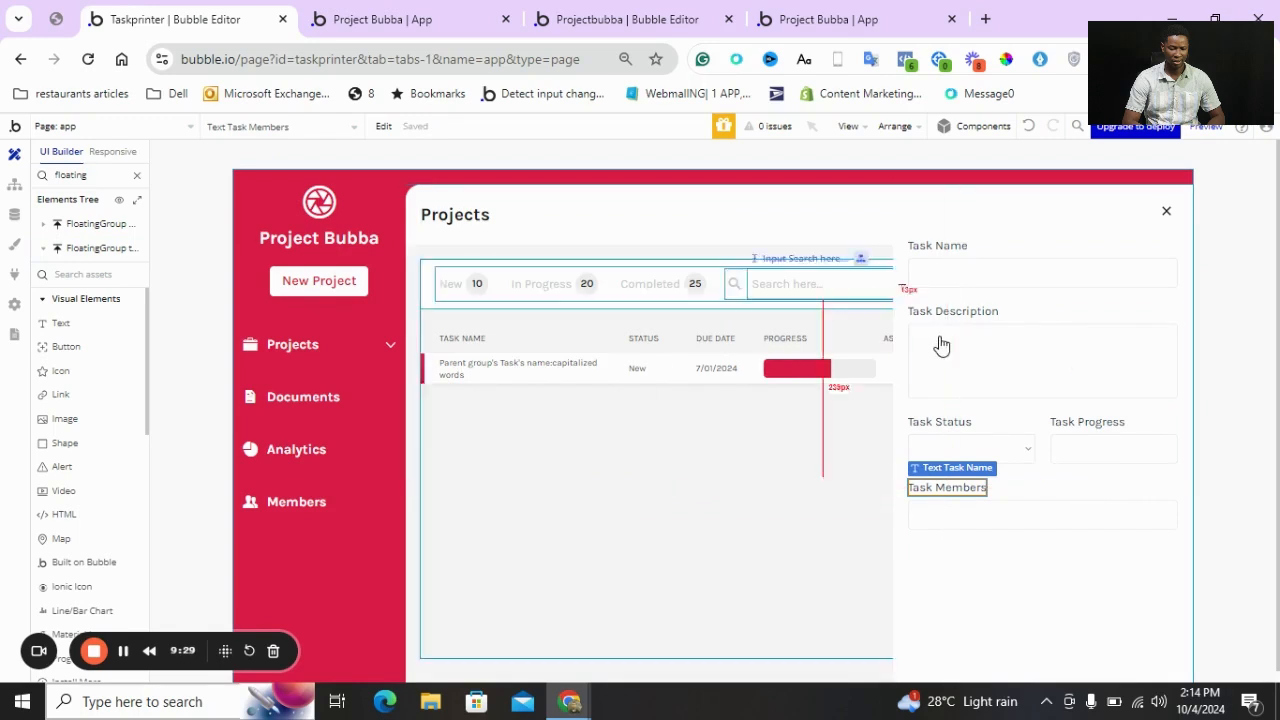
# Replace the input under the Task Members label with a Dropdown element
pyautogui.doubleClick(1026, 512)
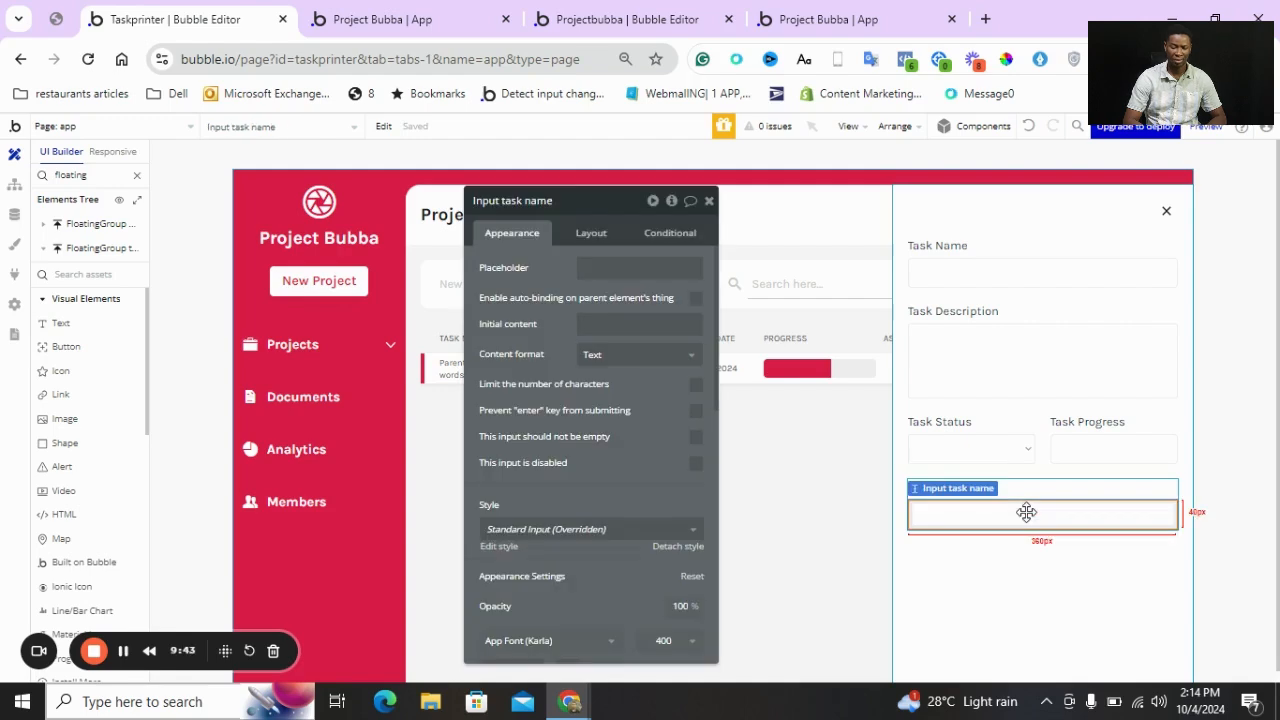
pyautogui.rightClick(1026, 512)
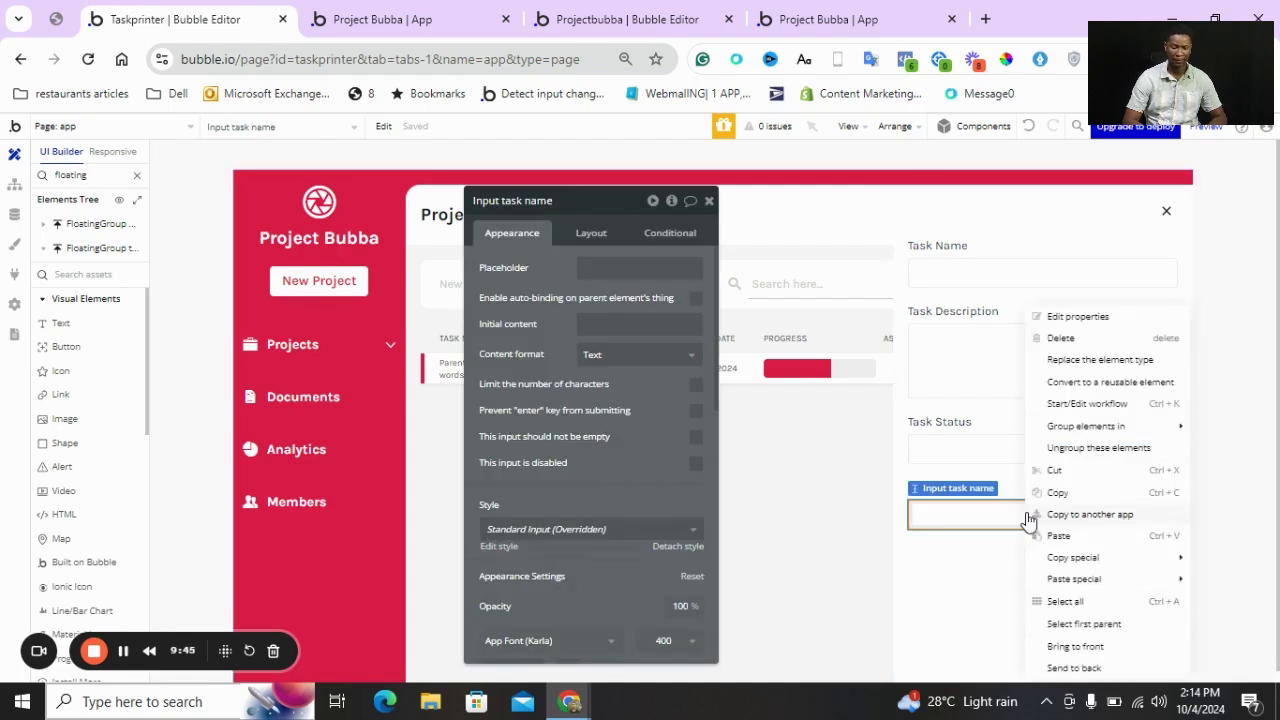
pyautogui.click(1090, 362)
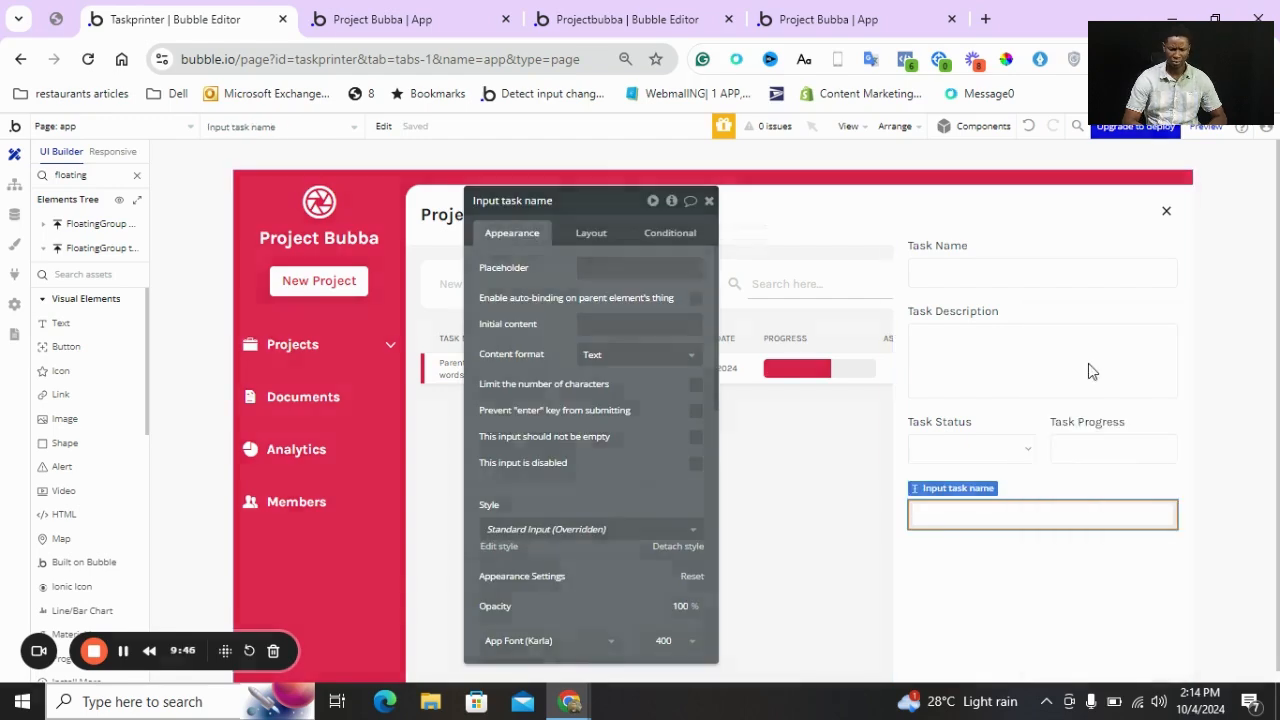
pyautogui.click(731, 289)
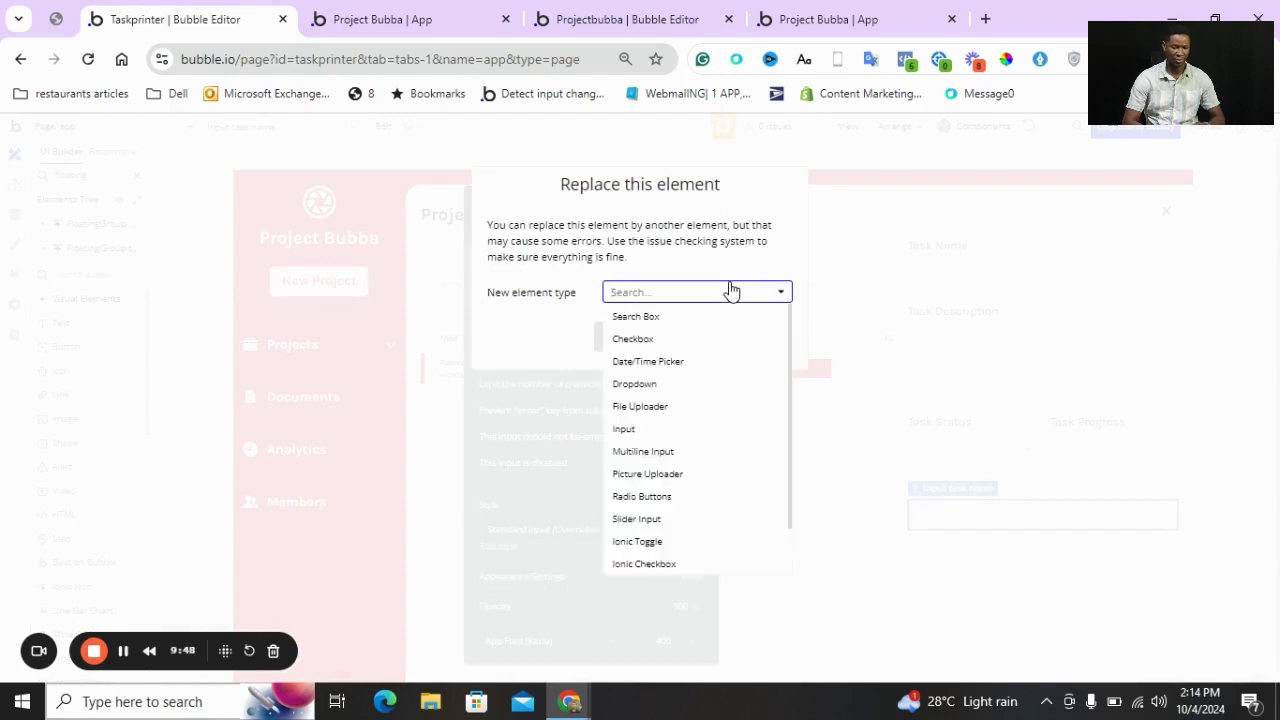
pyautogui.write('drop')
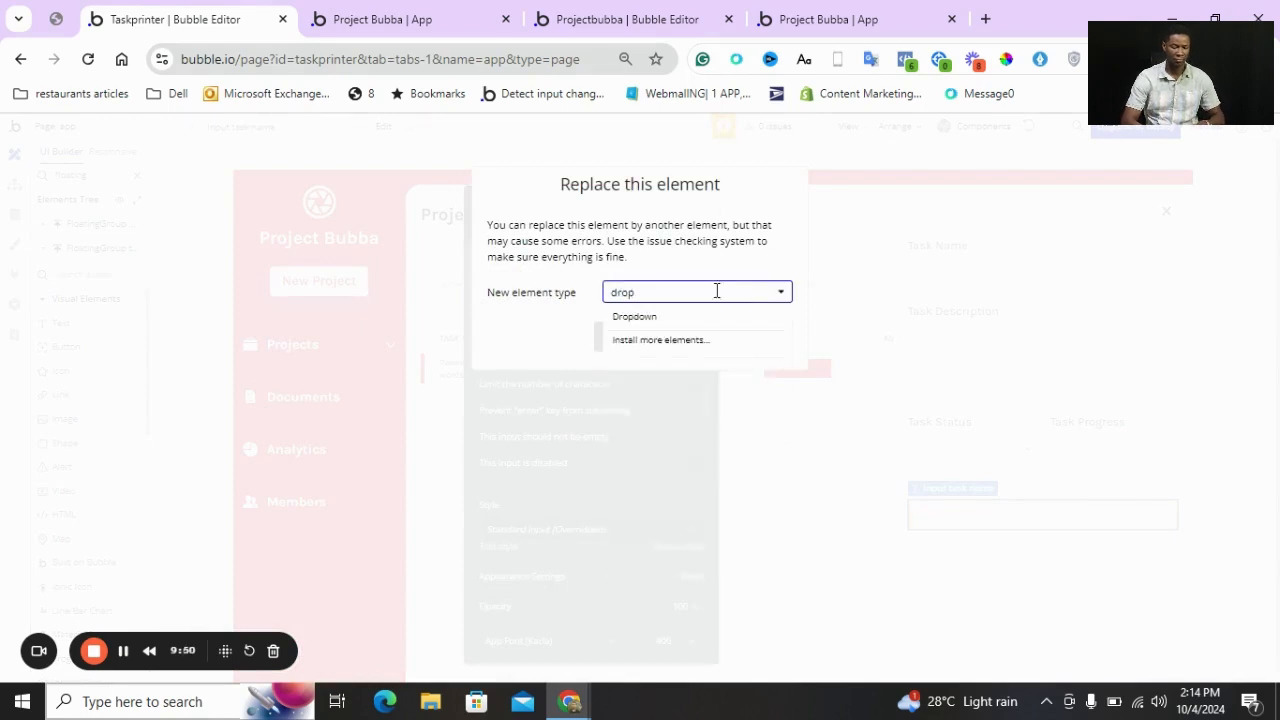
pyautogui.click(648, 318)
pyautogui.click(630, 337)
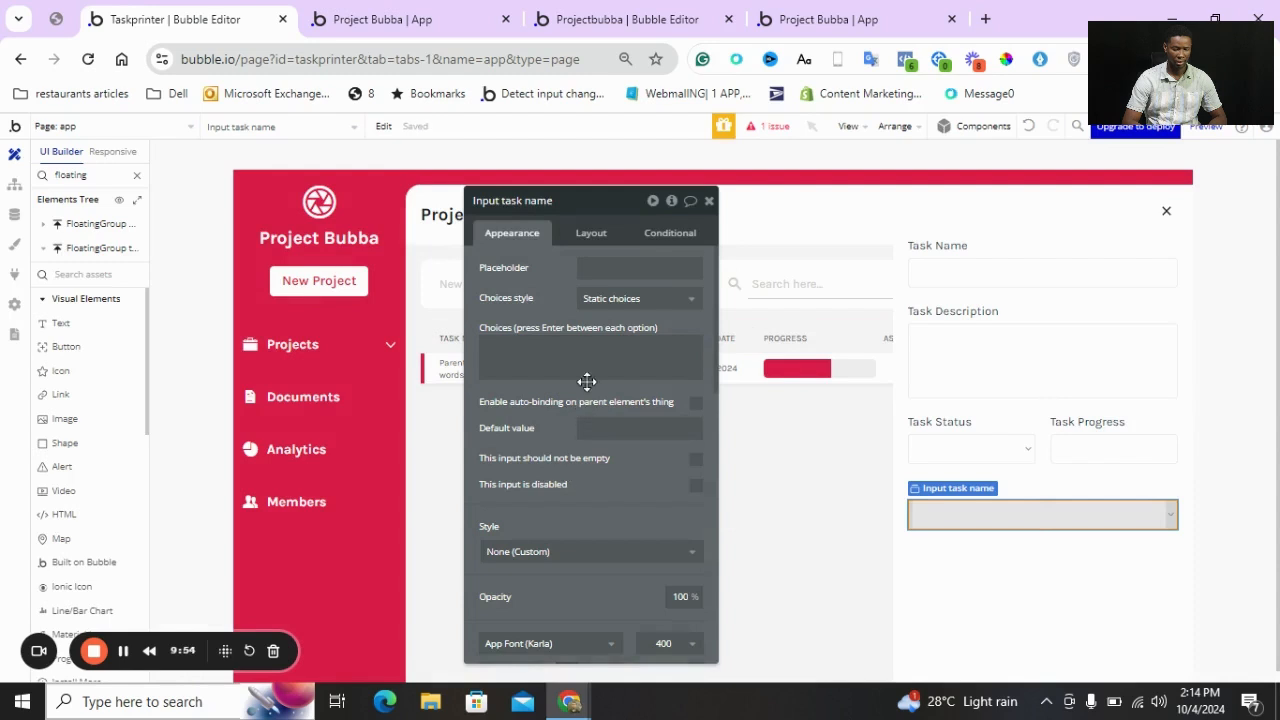
# Apply the Standard Dropdown style to the Task Members dropdown
pyautogui.scroll(-2, 570, 445)
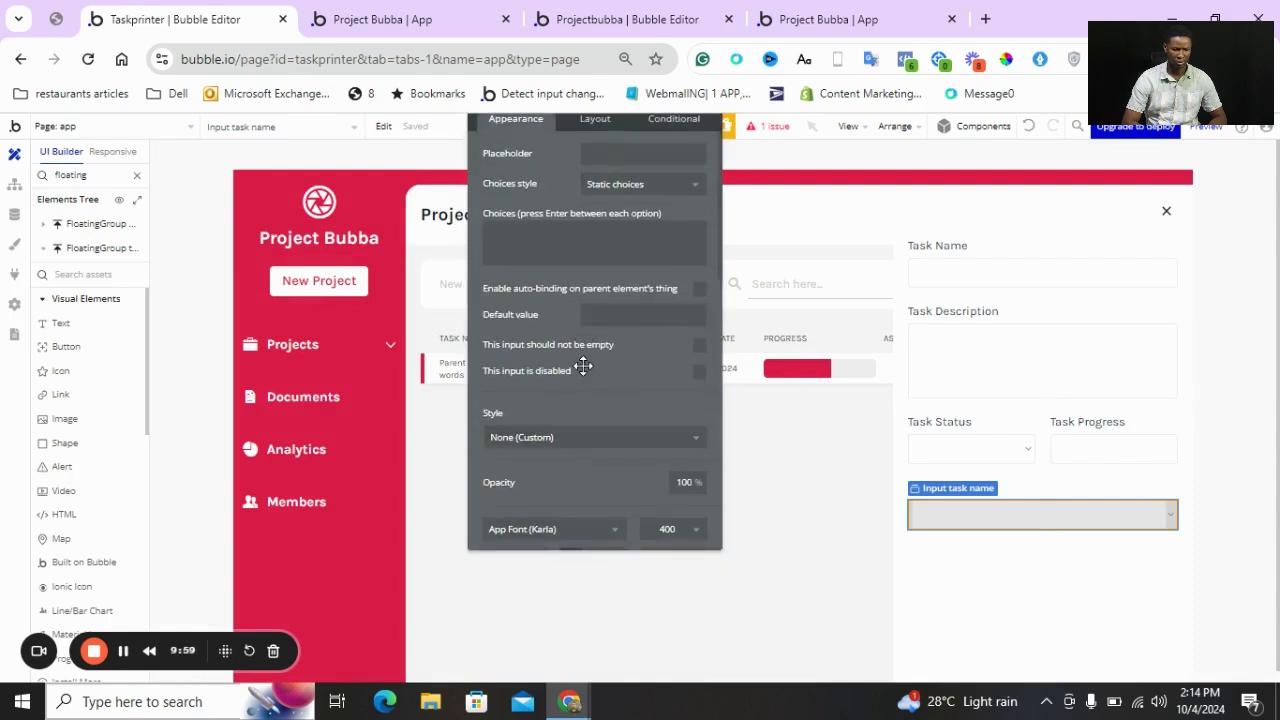
pyautogui.scroll(-1, 585, 368)
pyautogui.scroll(-3, 585, 368)
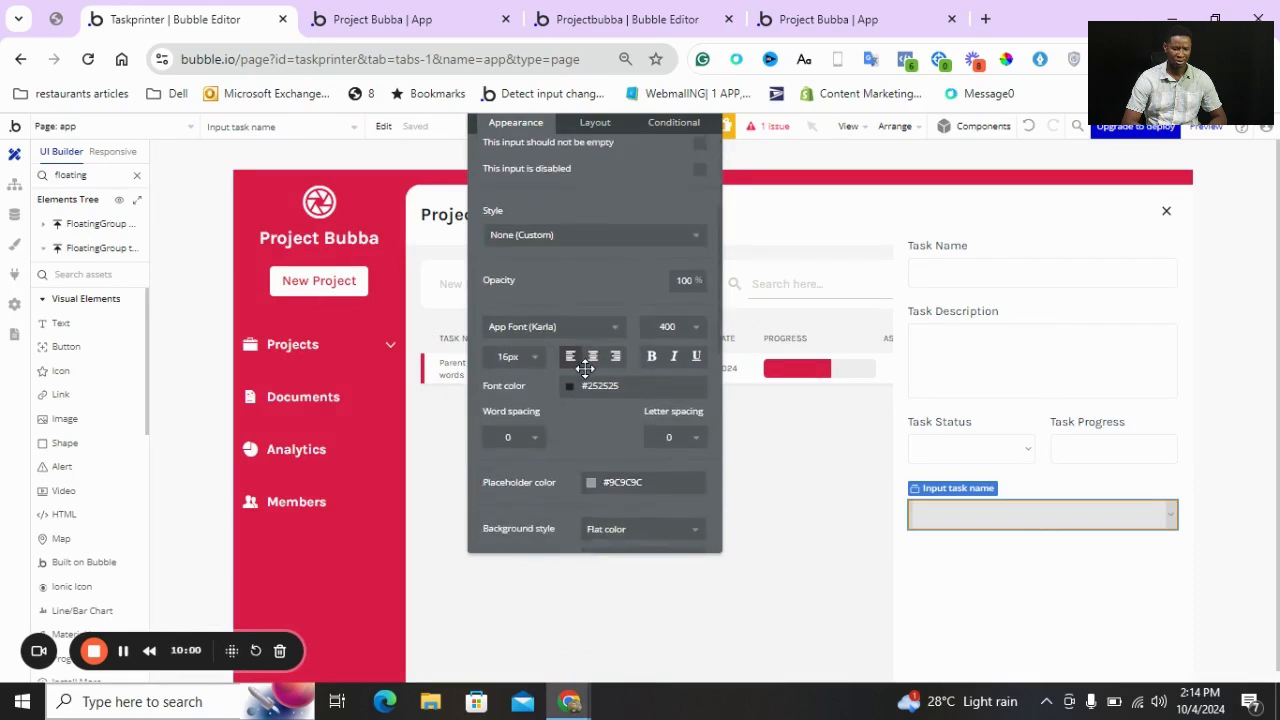
pyautogui.click(551, 248)
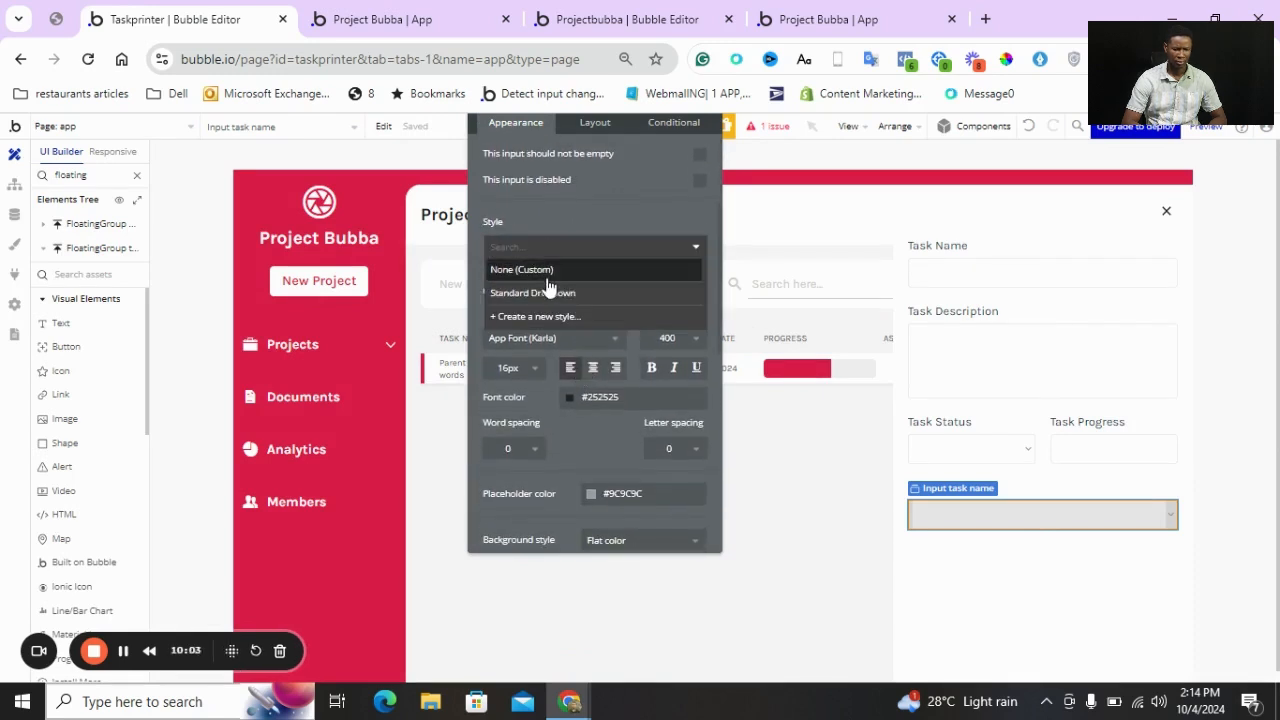
pyautogui.click(546, 288)
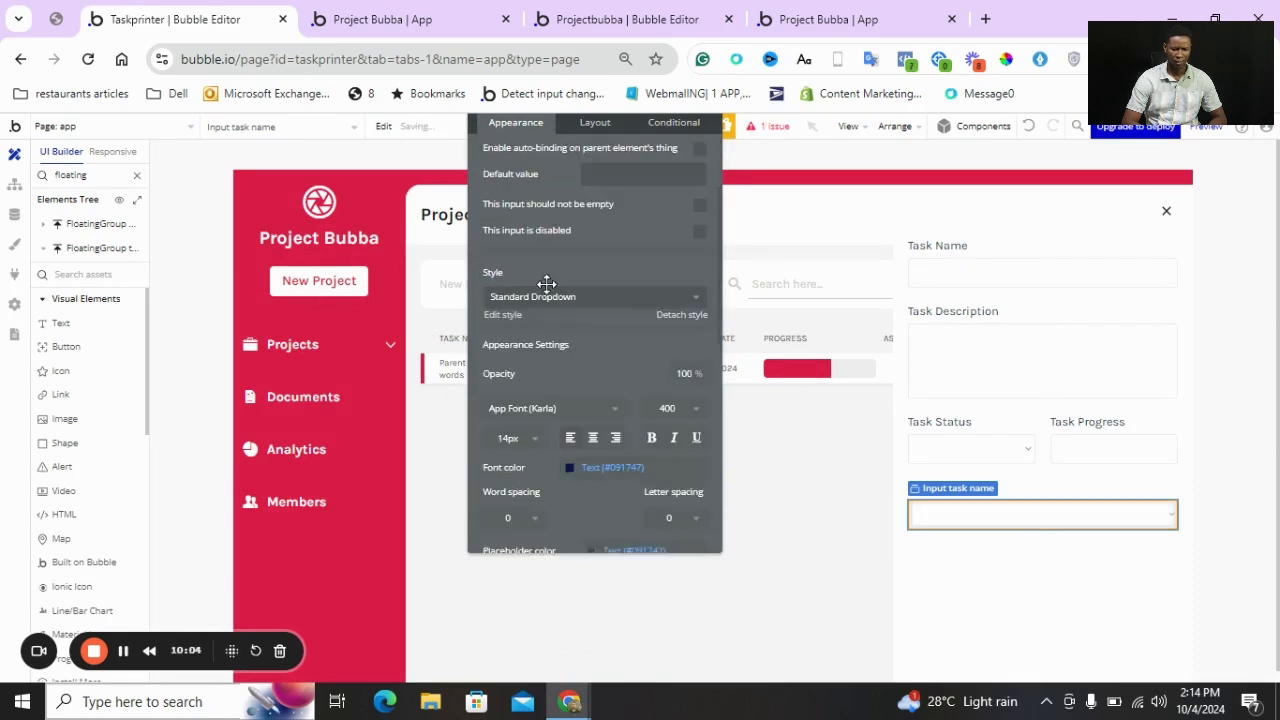
pyautogui.click(1017, 540)
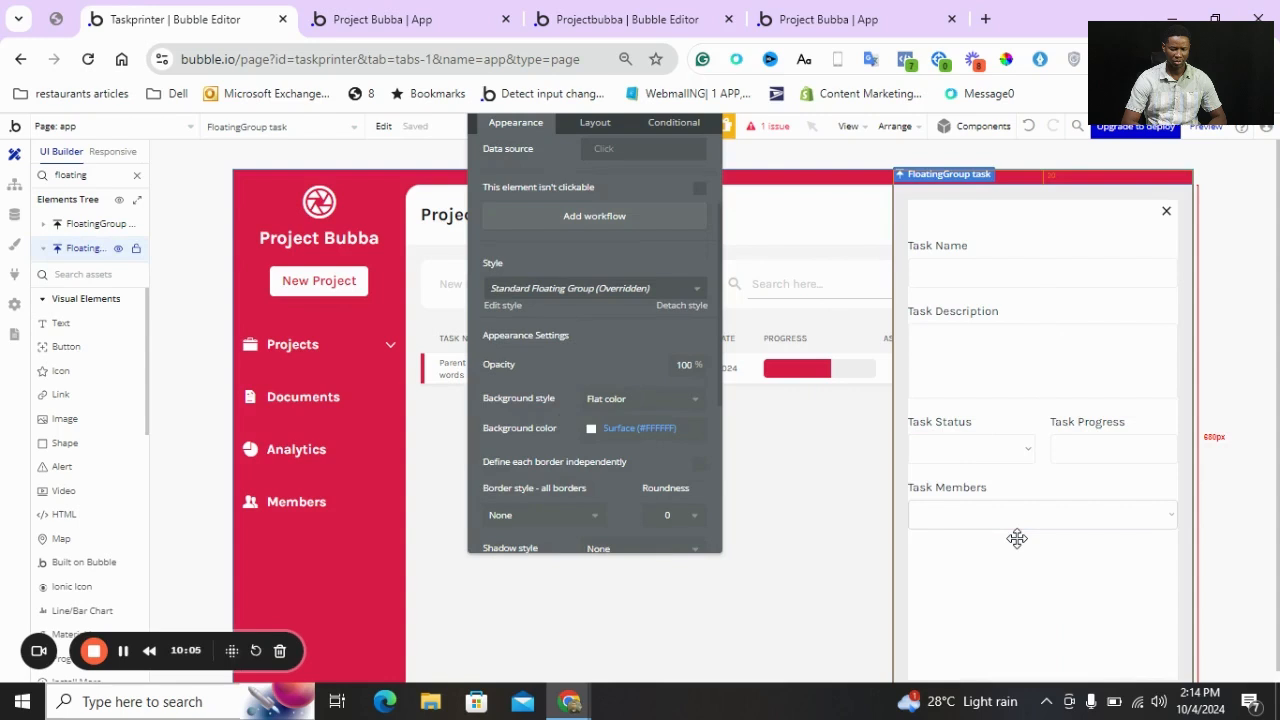
pyautogui.click(963, 508)
pyautogui.scroll(2, 646, 314)
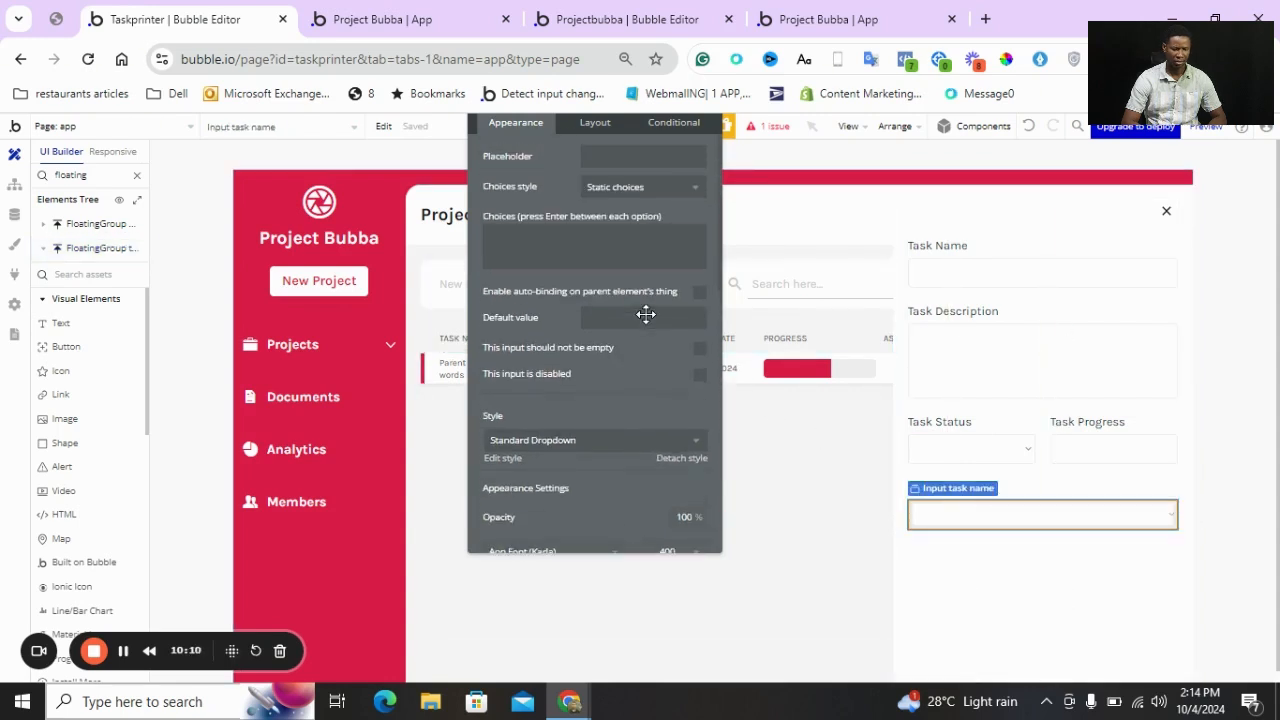
# Set the Task Members dropdown to dynamic choices with User as the type of choices
pyautogui.click(615, 187)
pyautogui.click(610, 257)
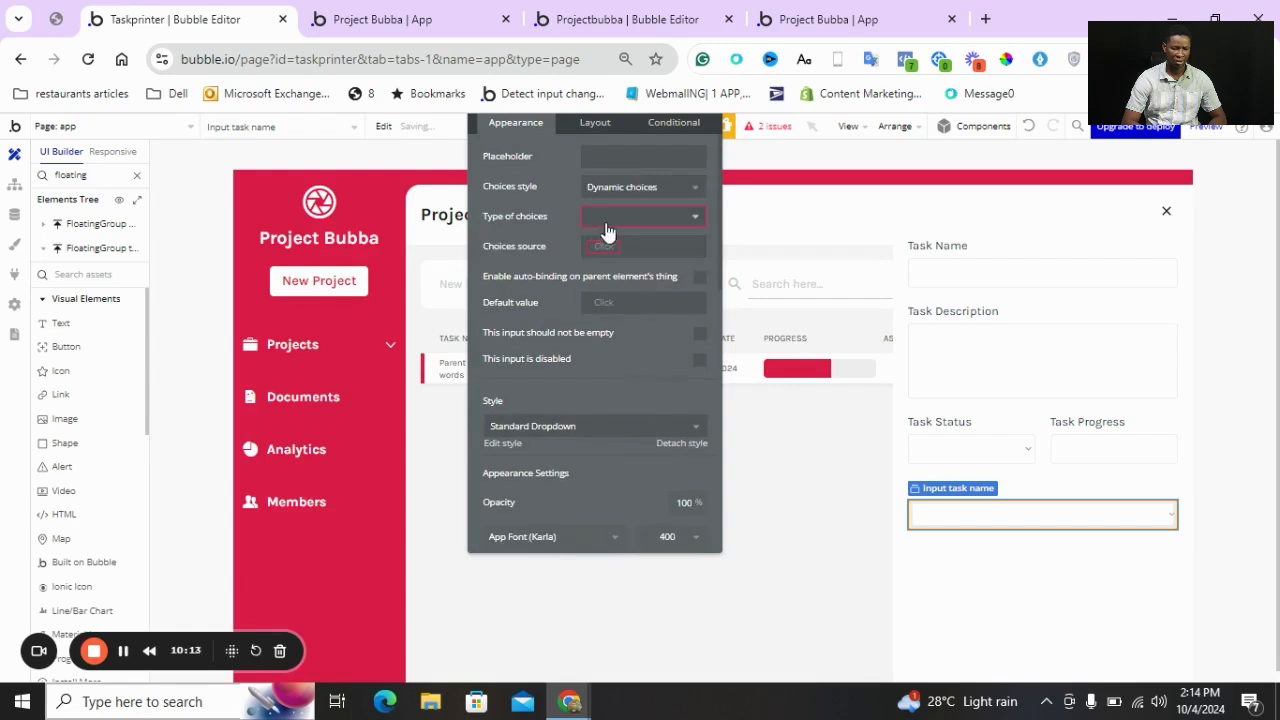
pyautogui.click(608, 220)
pyautogui.click(595, 320)
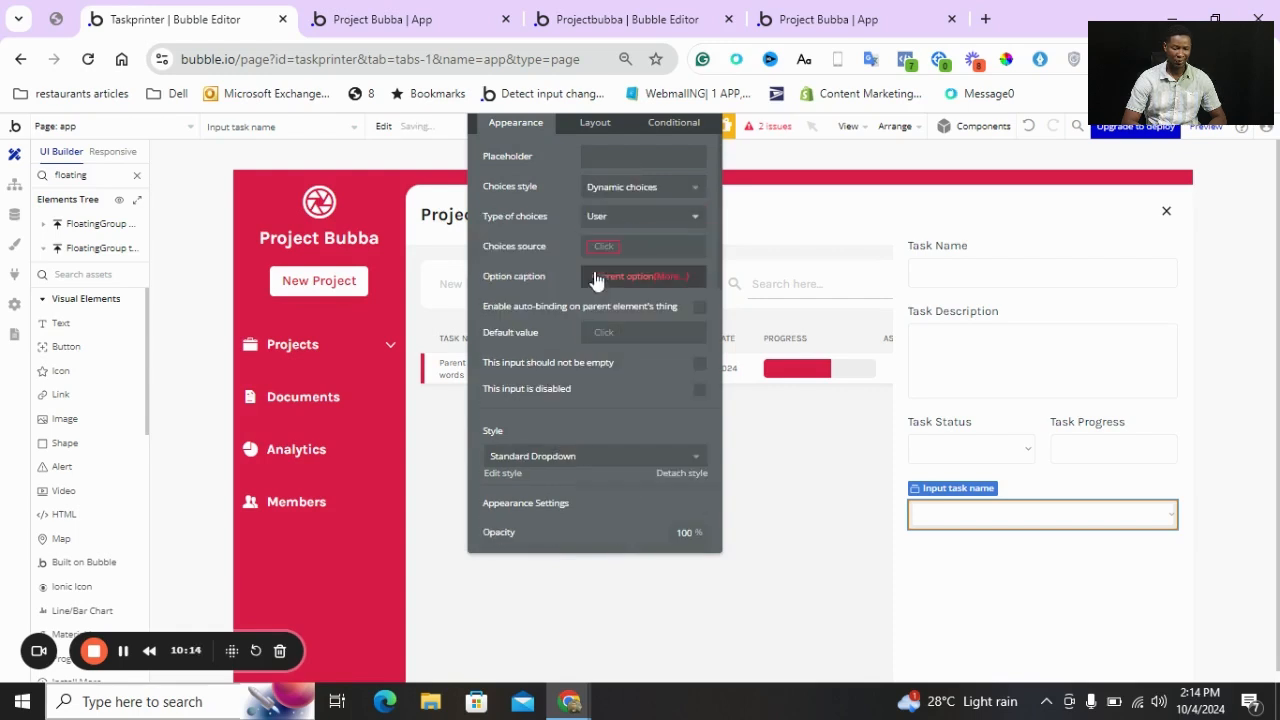
pyautogui.click(600, 250)
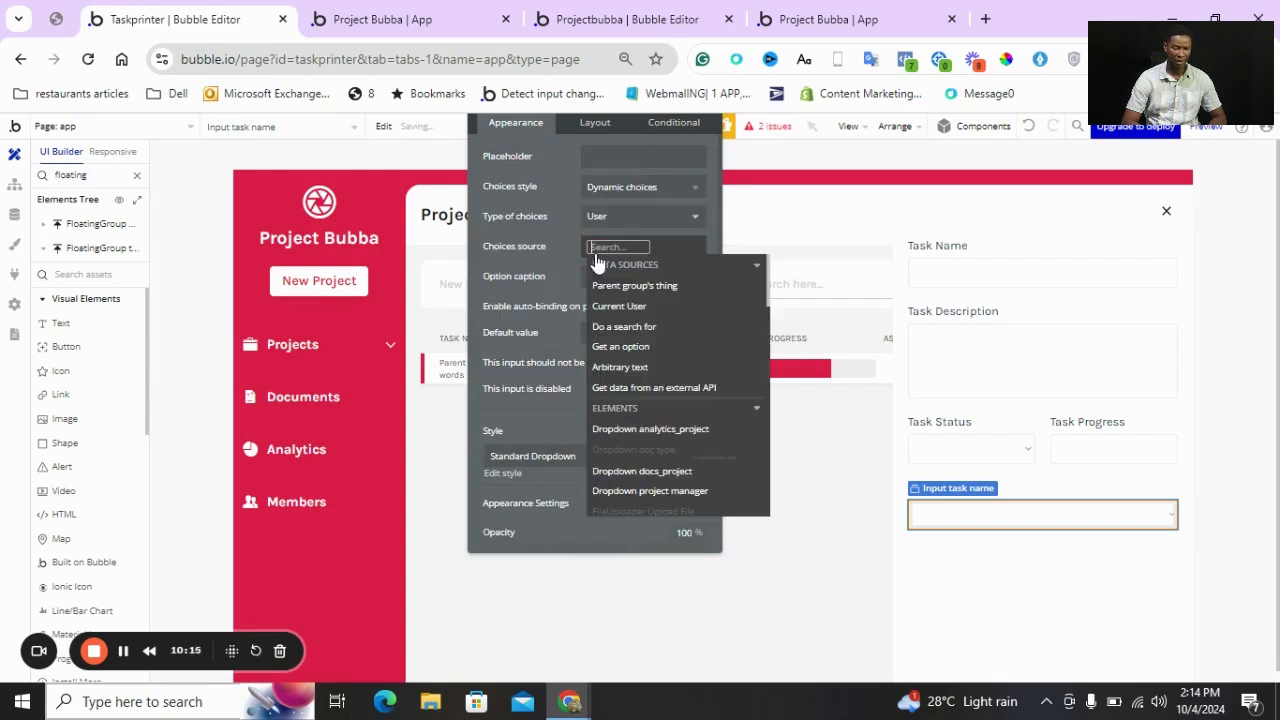
pyautogui.click(615, 328)
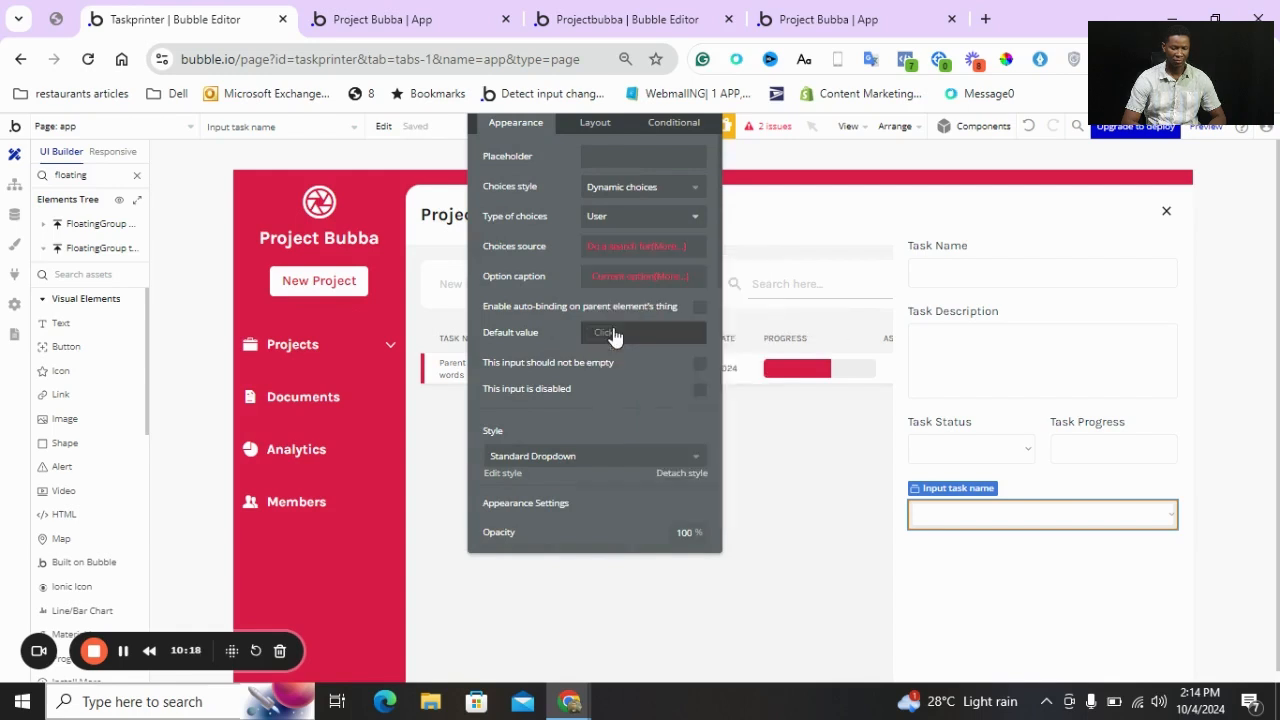
pyautogui.click(403, 135)
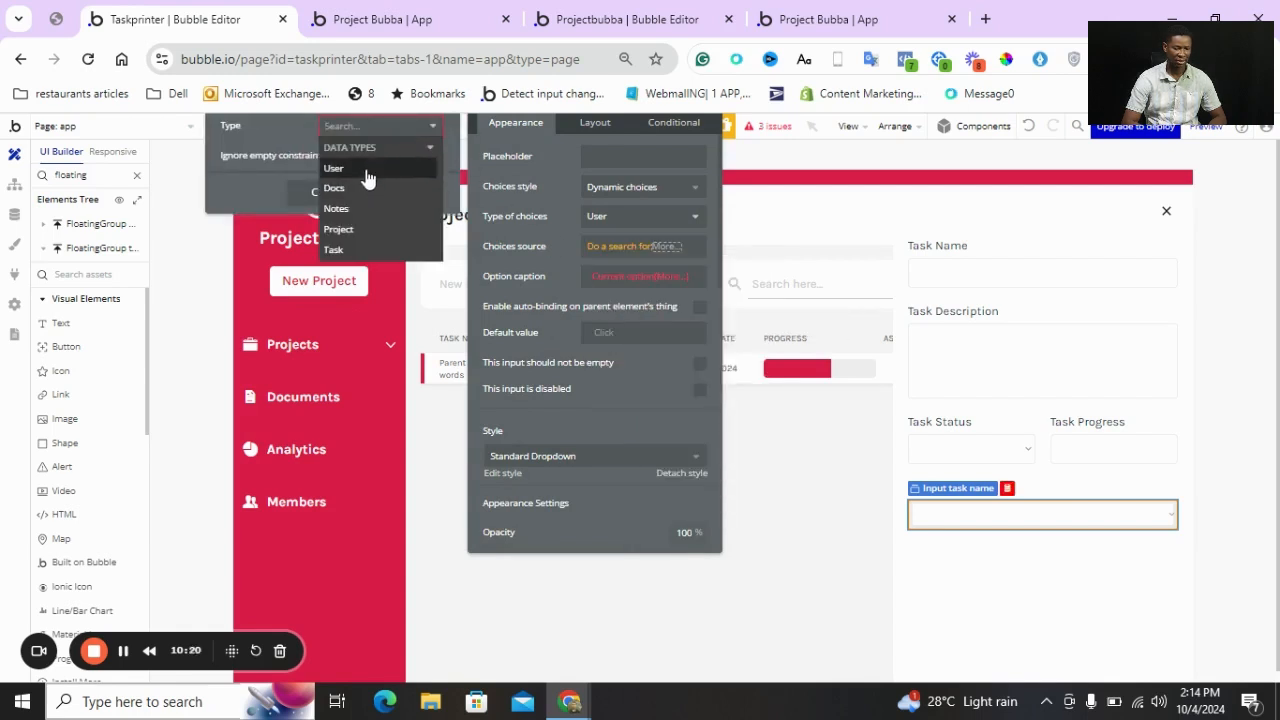
pyautogui.click(395, 163)
pyautogui.click(355, 150)
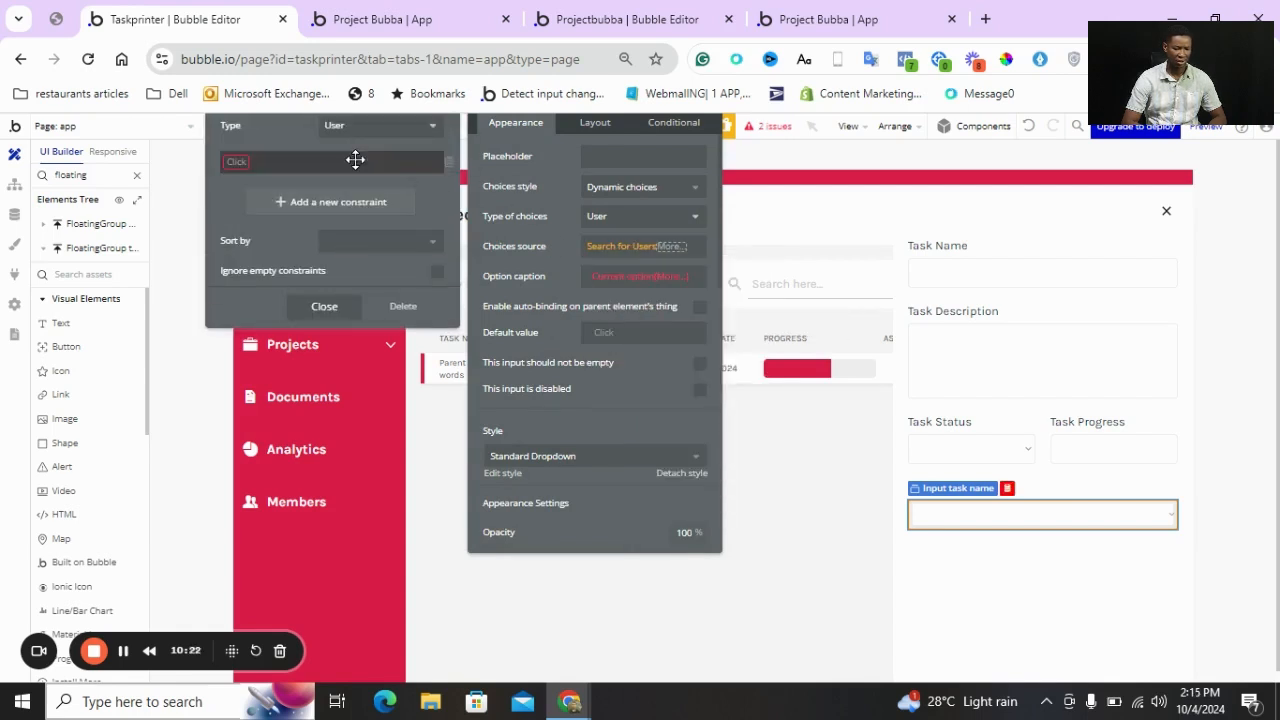
pyautogui.click(250, 158)
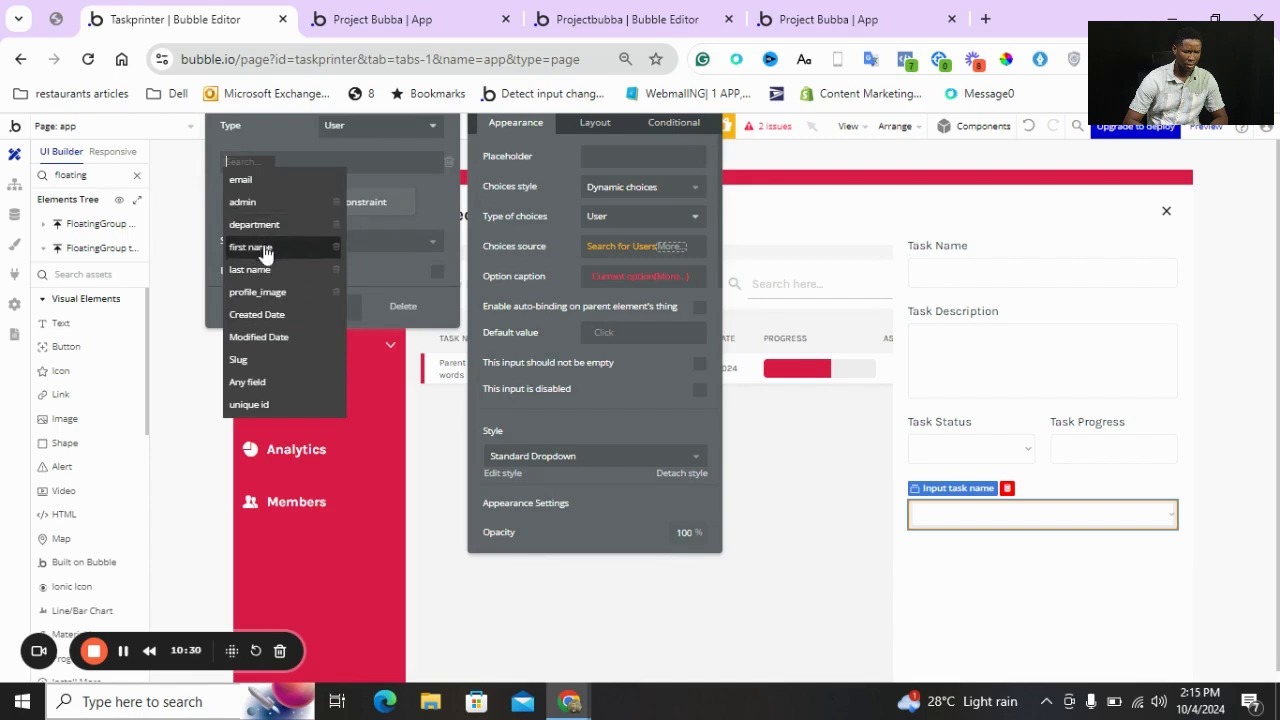
pyautogui.click(630, 224)
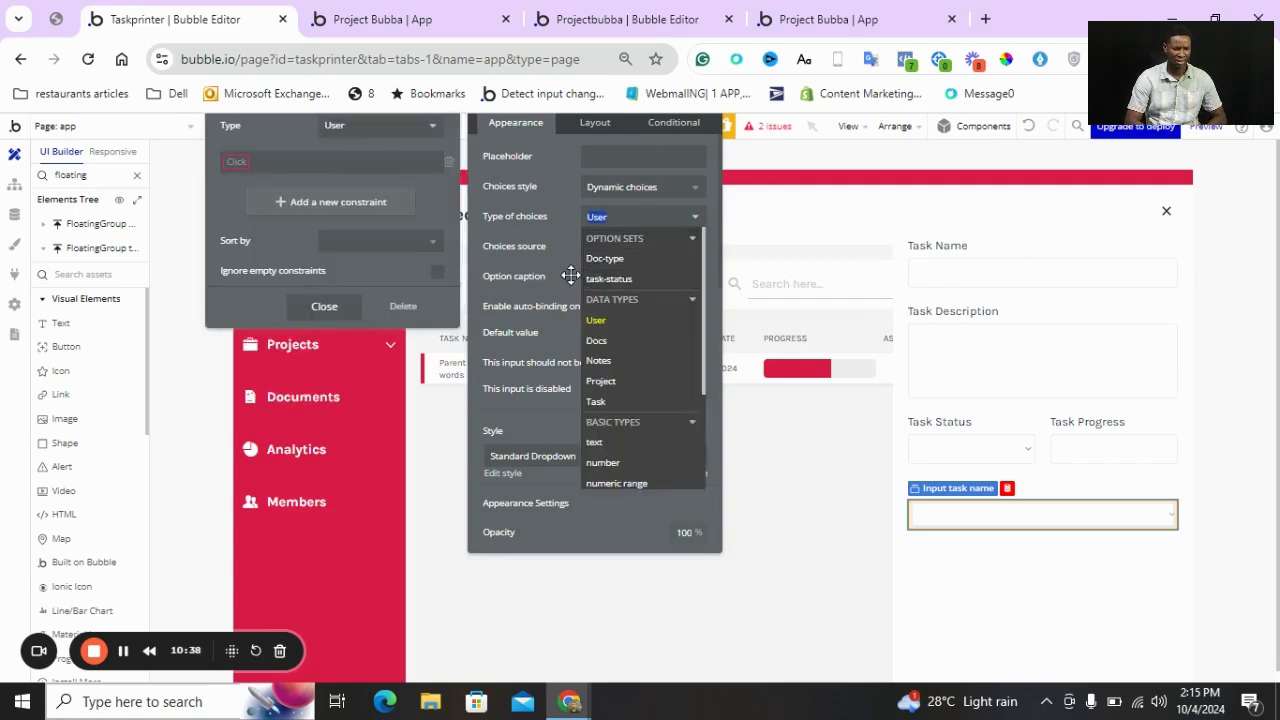
pyautogui.click(622, 254)
pyautogui.rightClick(678, 252)
pyautogui.click(690, 249)
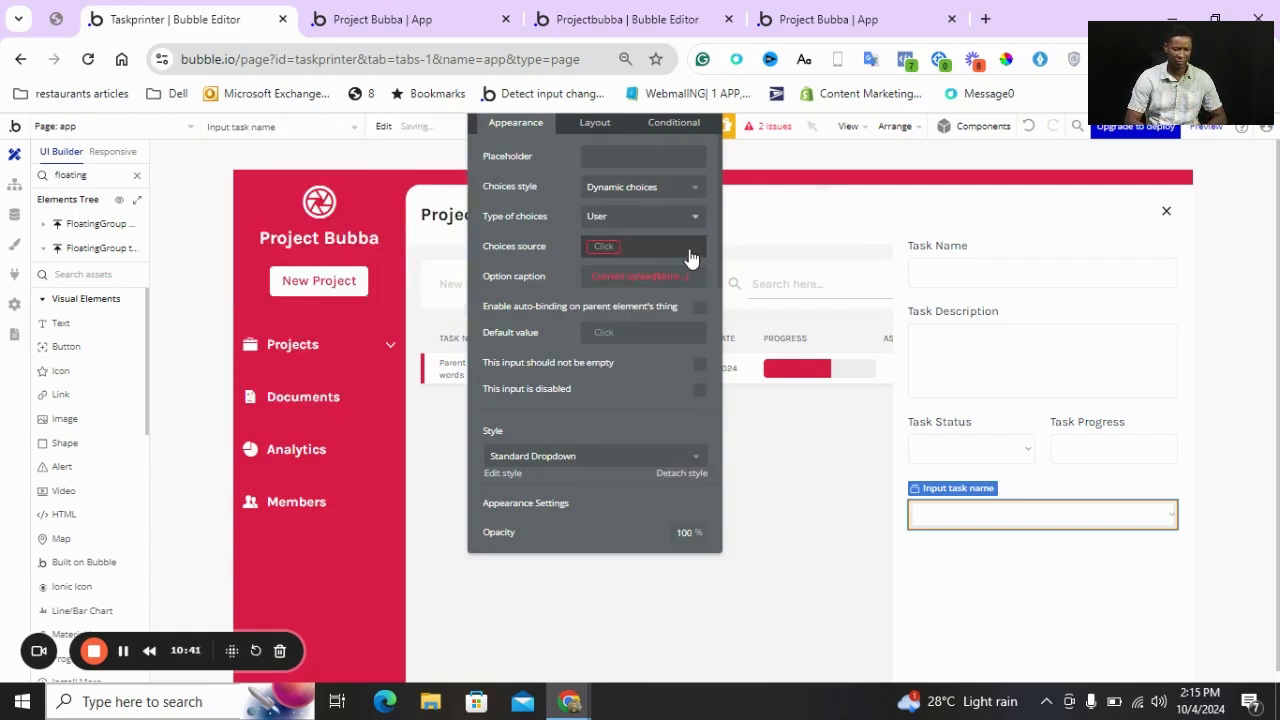
pyautogui.click(605, 247)
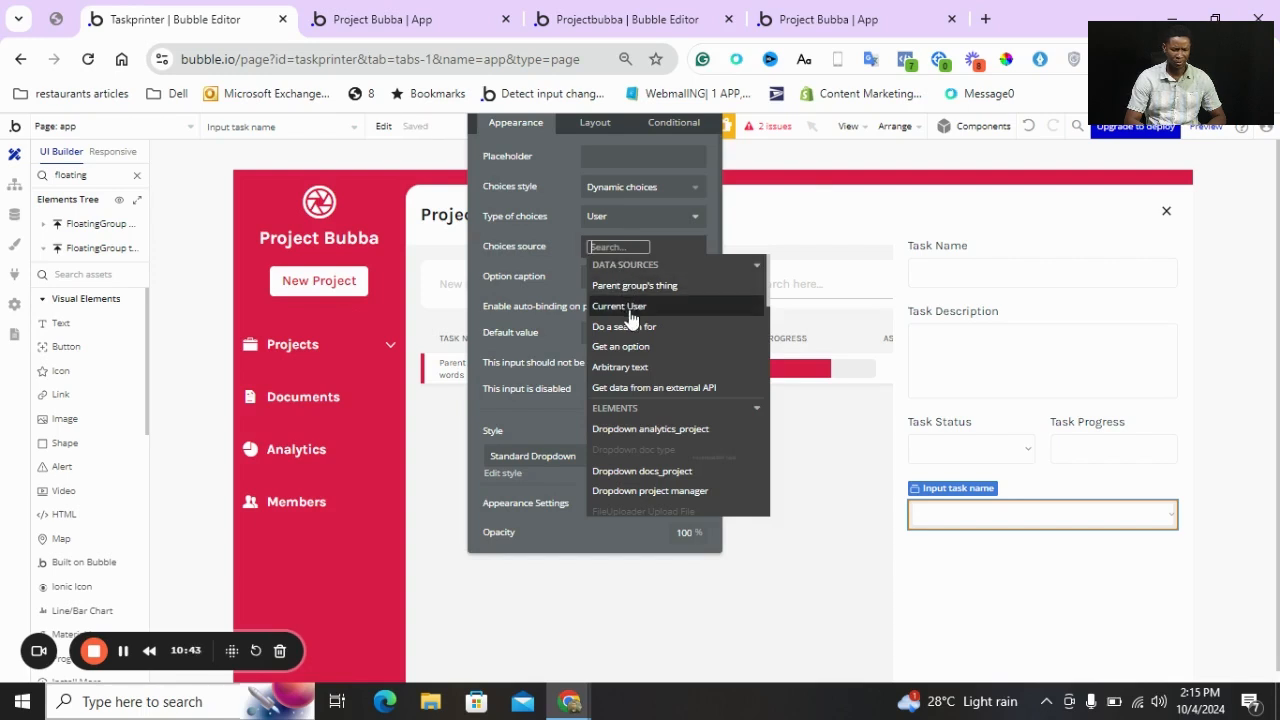
pyautogui.click(896, 295)
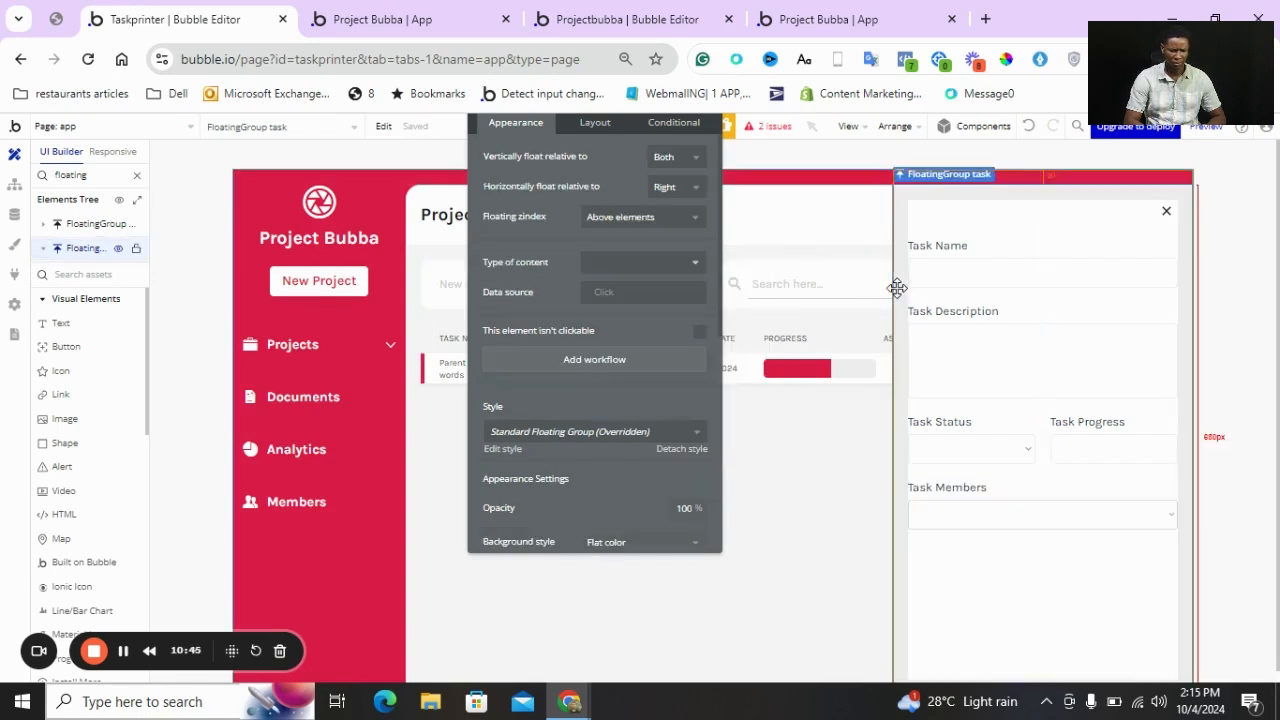
pyautogui.click(970, 515)
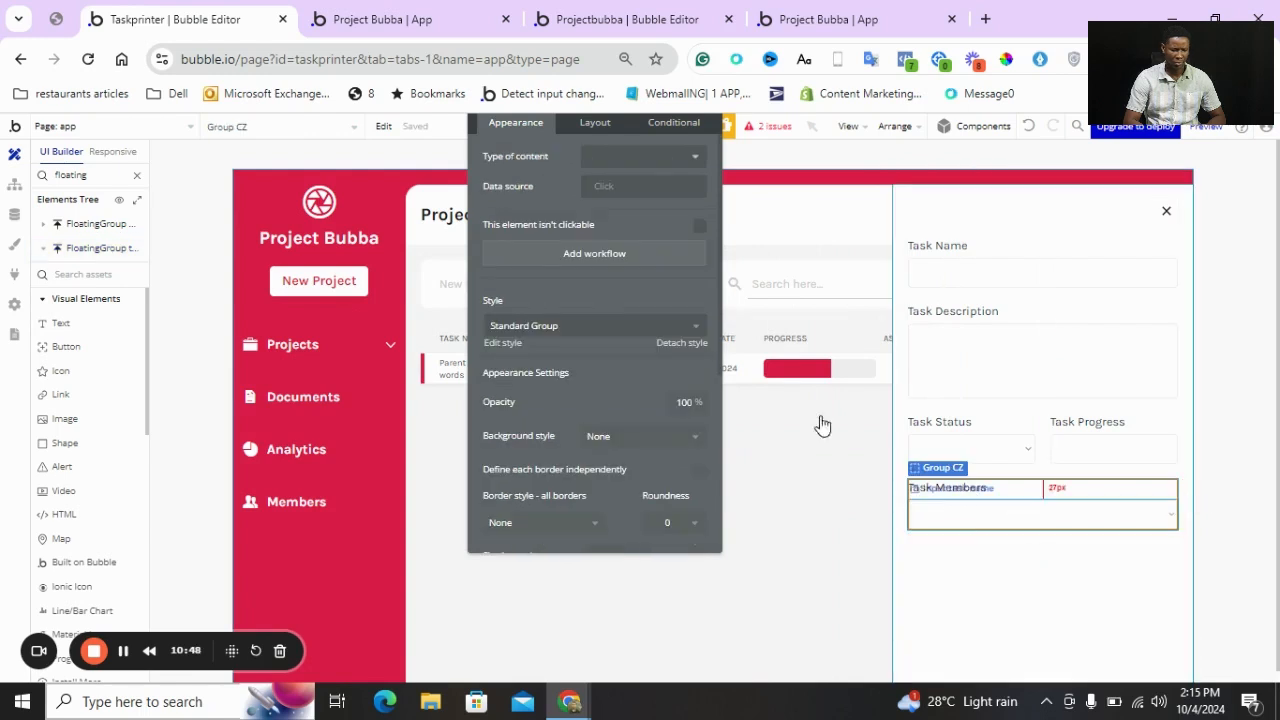
pyautogui.click(610, 247)
pyautogui.click(555, 273)
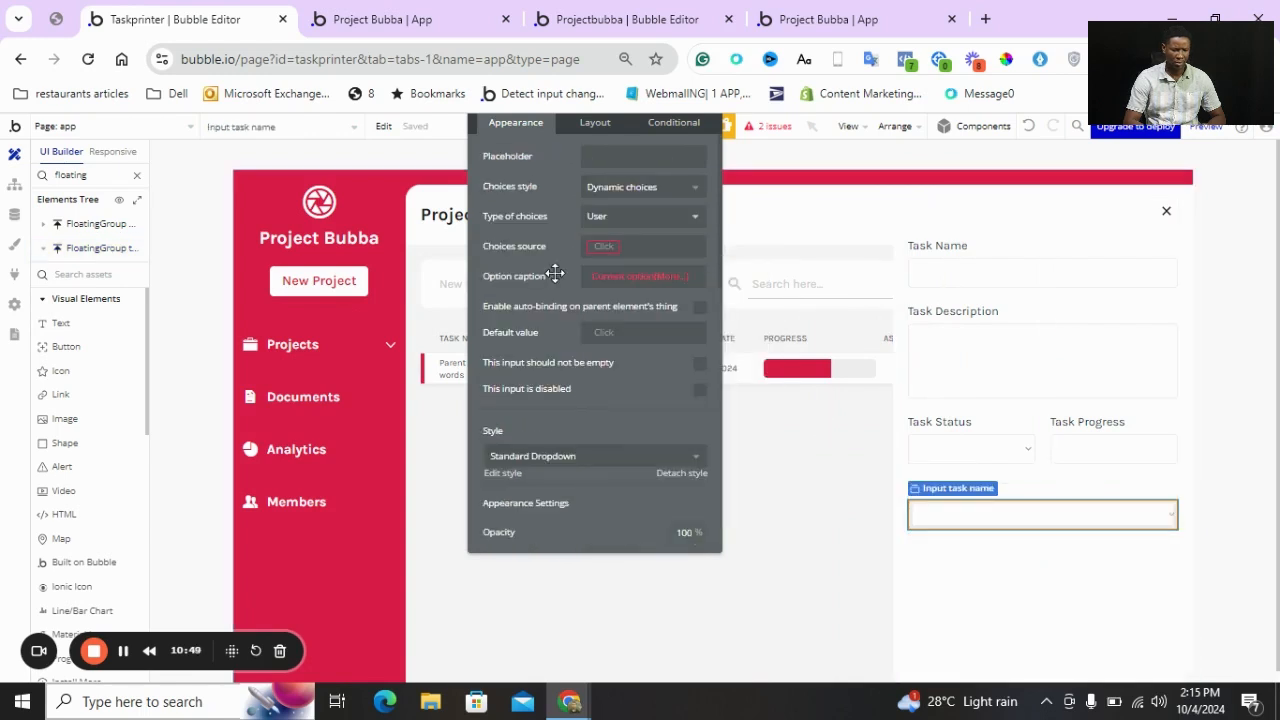
# Set the Task Members dropdown's choices source to a search for the User data type
pyautogui.click(604, 247)
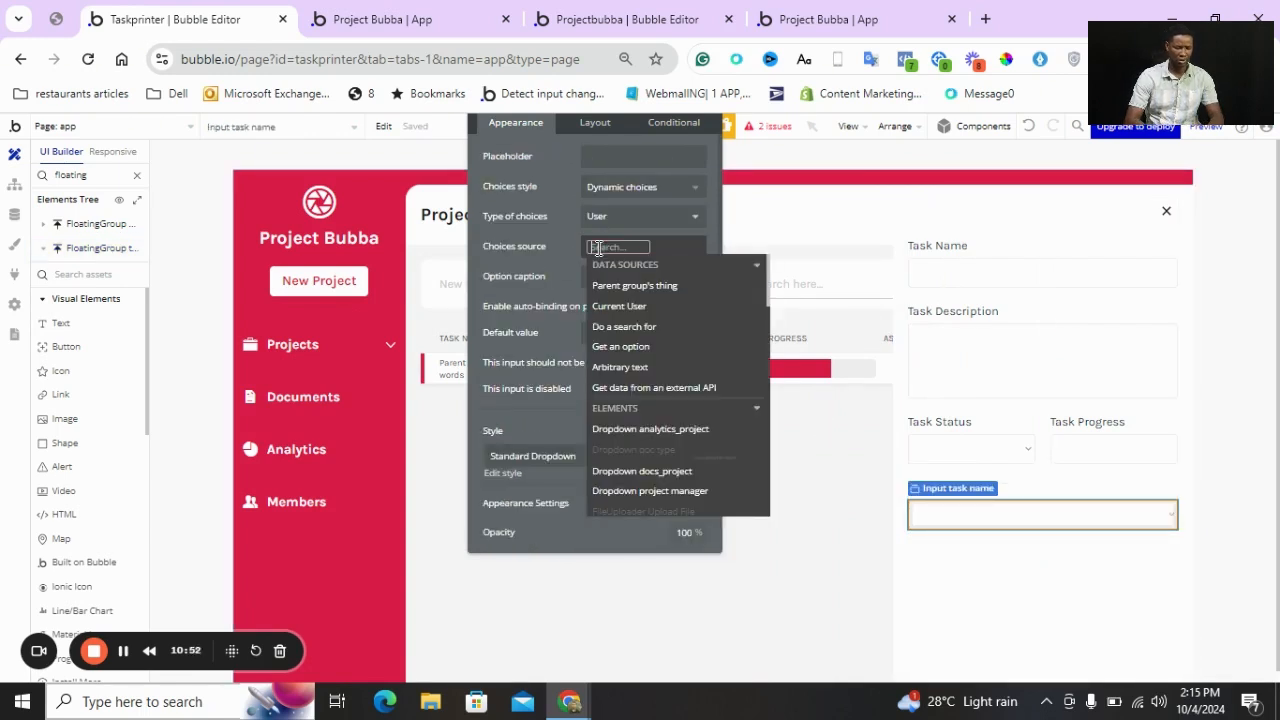
pyautogui.write('do')
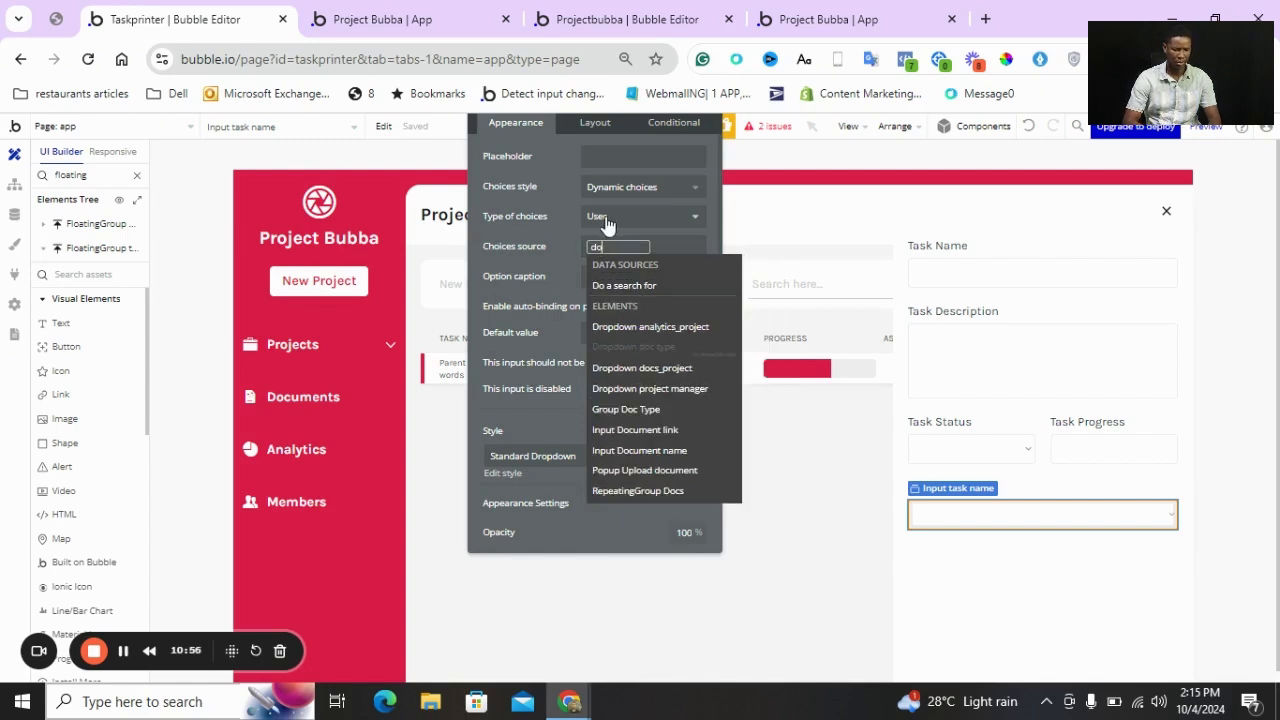
pyautogui.click(608, 285)
pyautogui.click(368, 128)
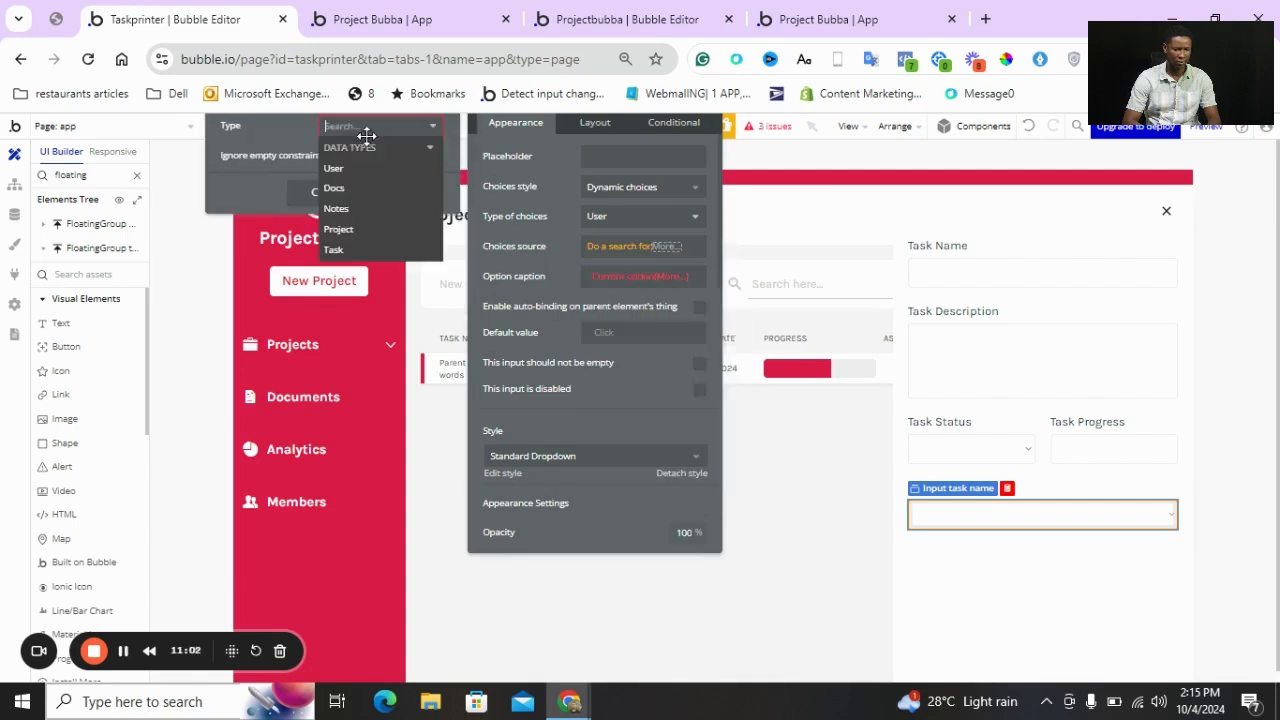
pyautogui.click(355, 170)
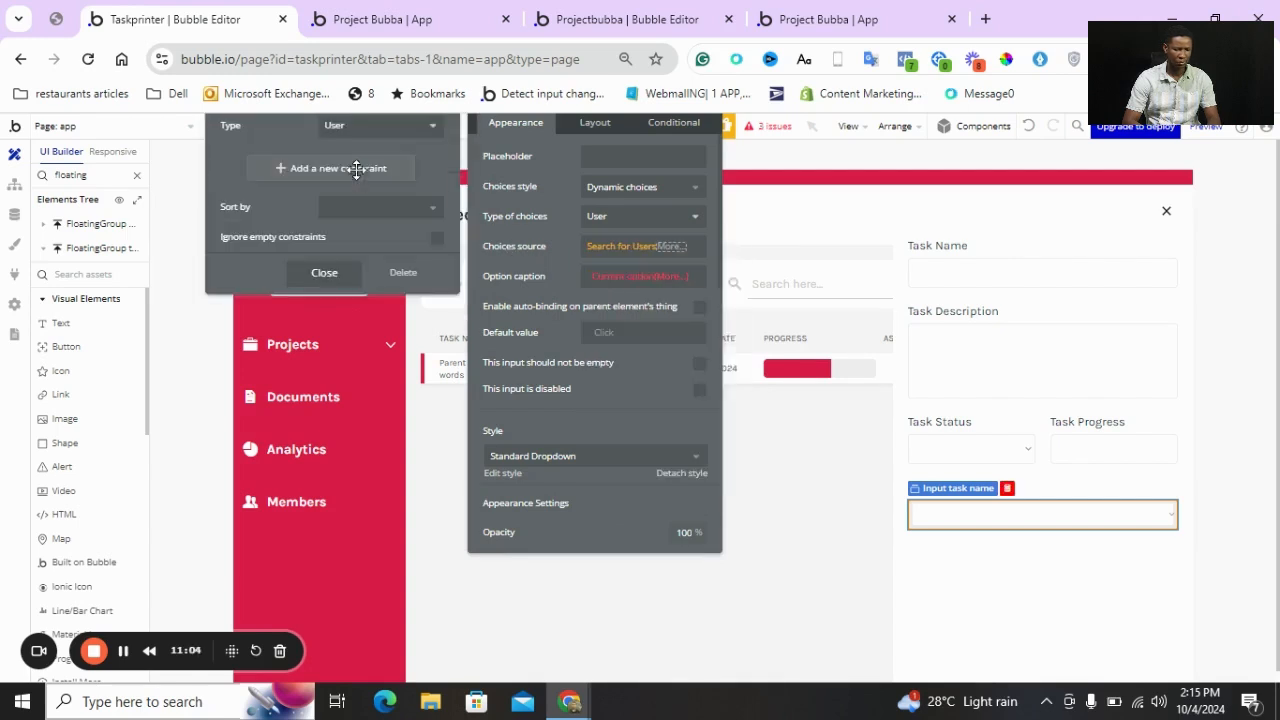
# Add a new constraint to the Users search and examine which User fields it offers
pyautogui.click(330, 170)
pyautogui.click(243, 165)
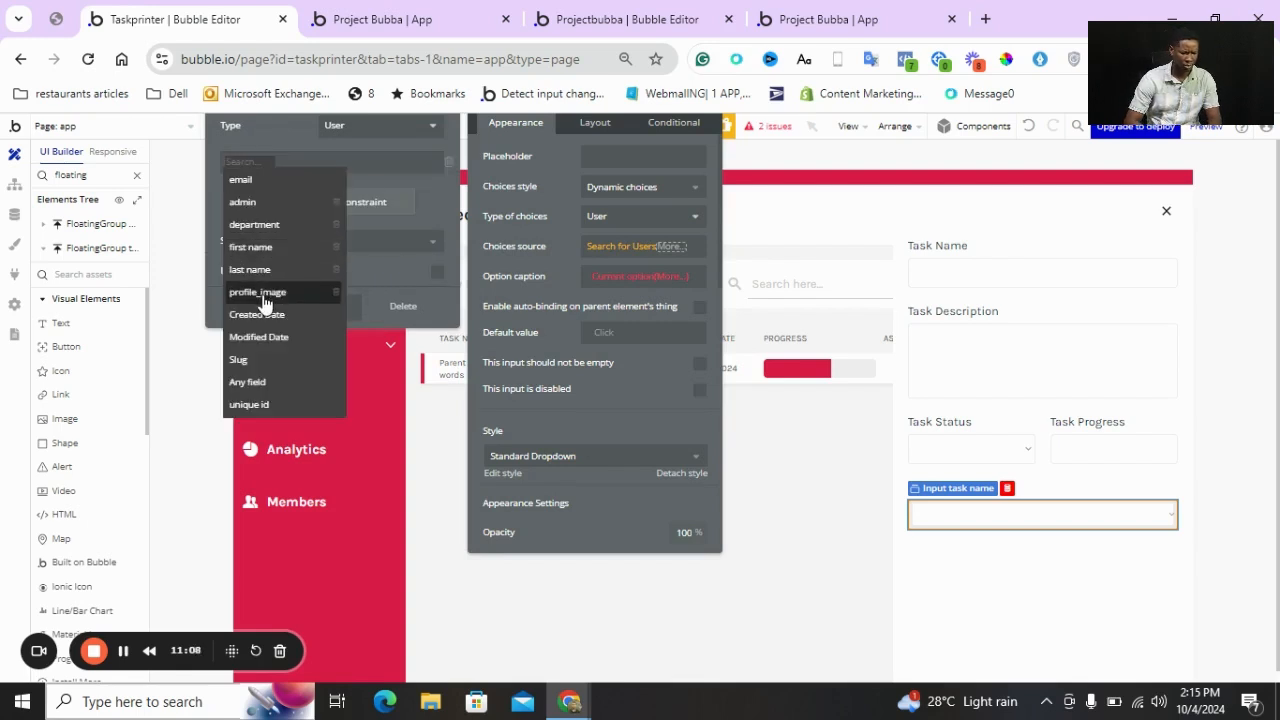
pyautogui.click(564, 275)
pyautogui.click(560, 275)
pyautogui.moveTo(551, 277); pyautogui.dragTo(537, 434)
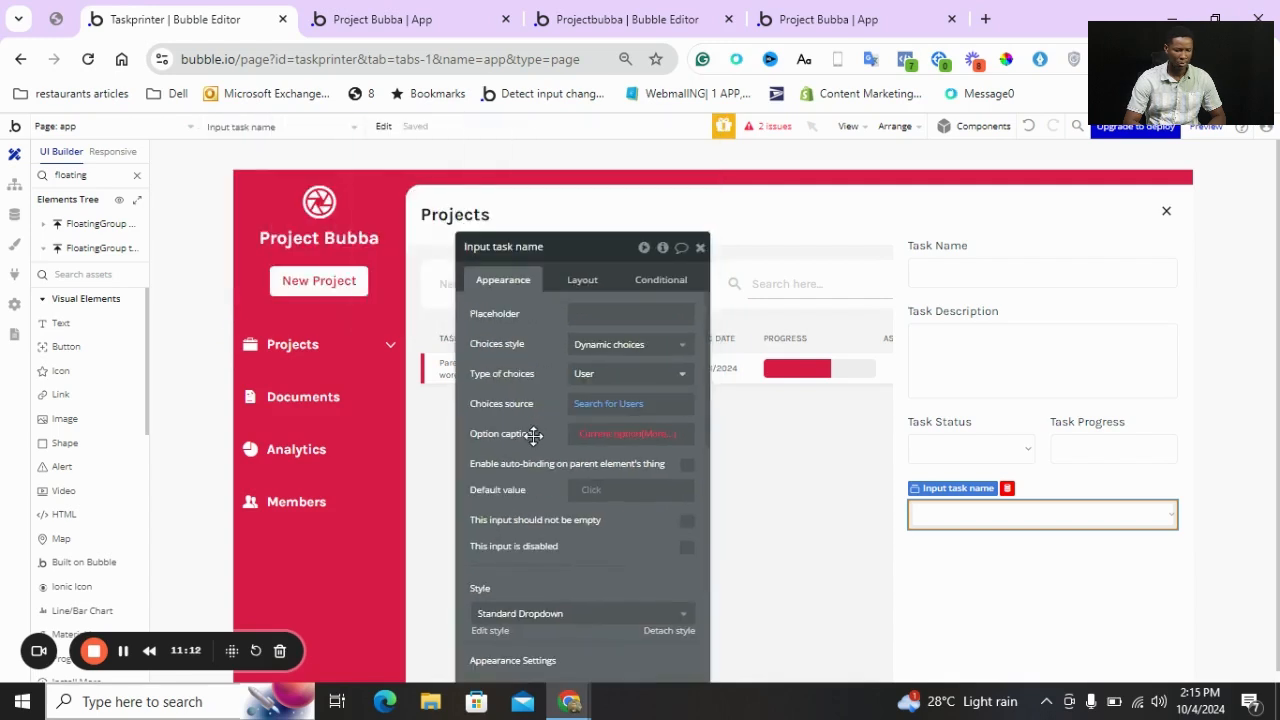
# Review the fields of the User and Project data types in the database, and return to the page design
pyautogui.click(15, 217)
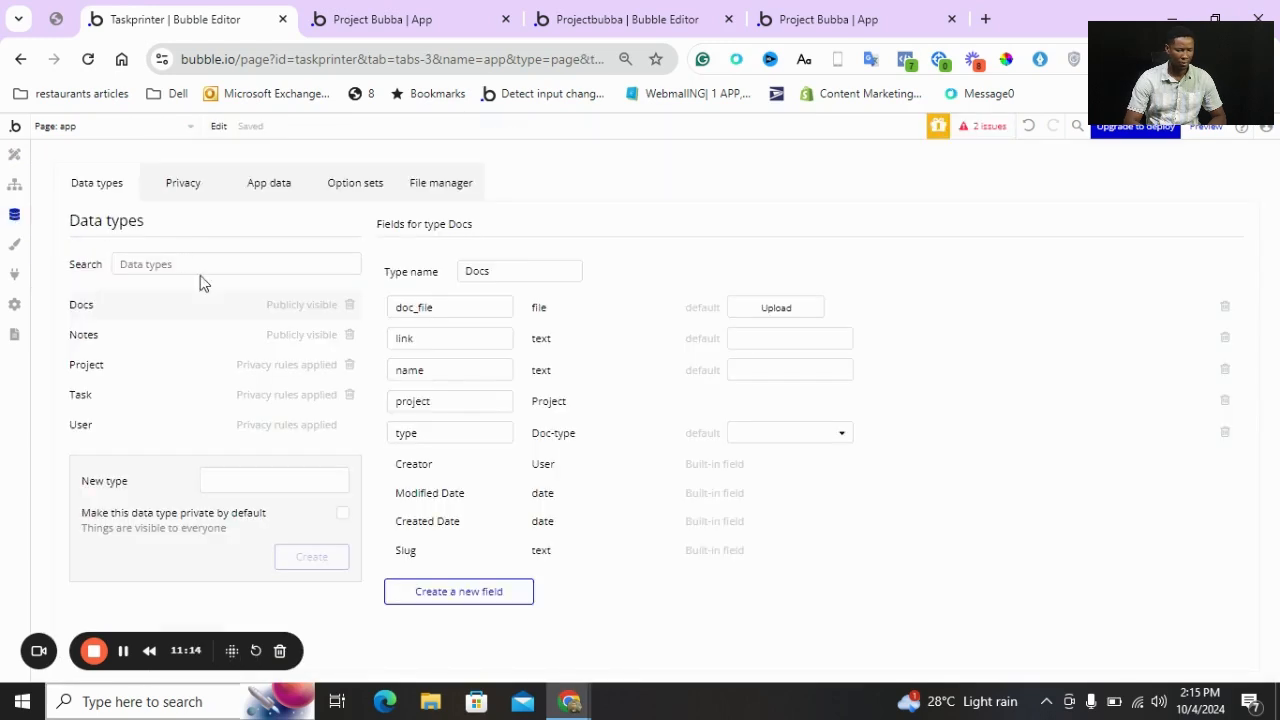
pyautogui.click(118, 432)
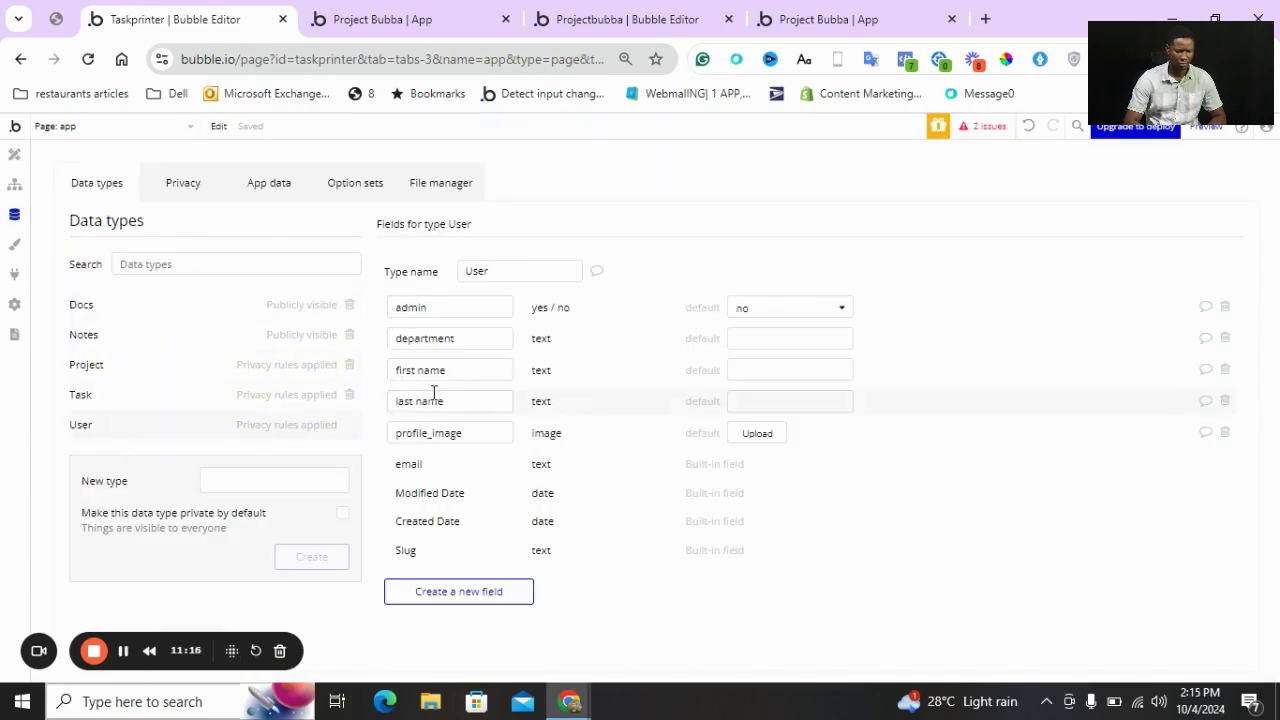
pyautogui.click(137, 364)
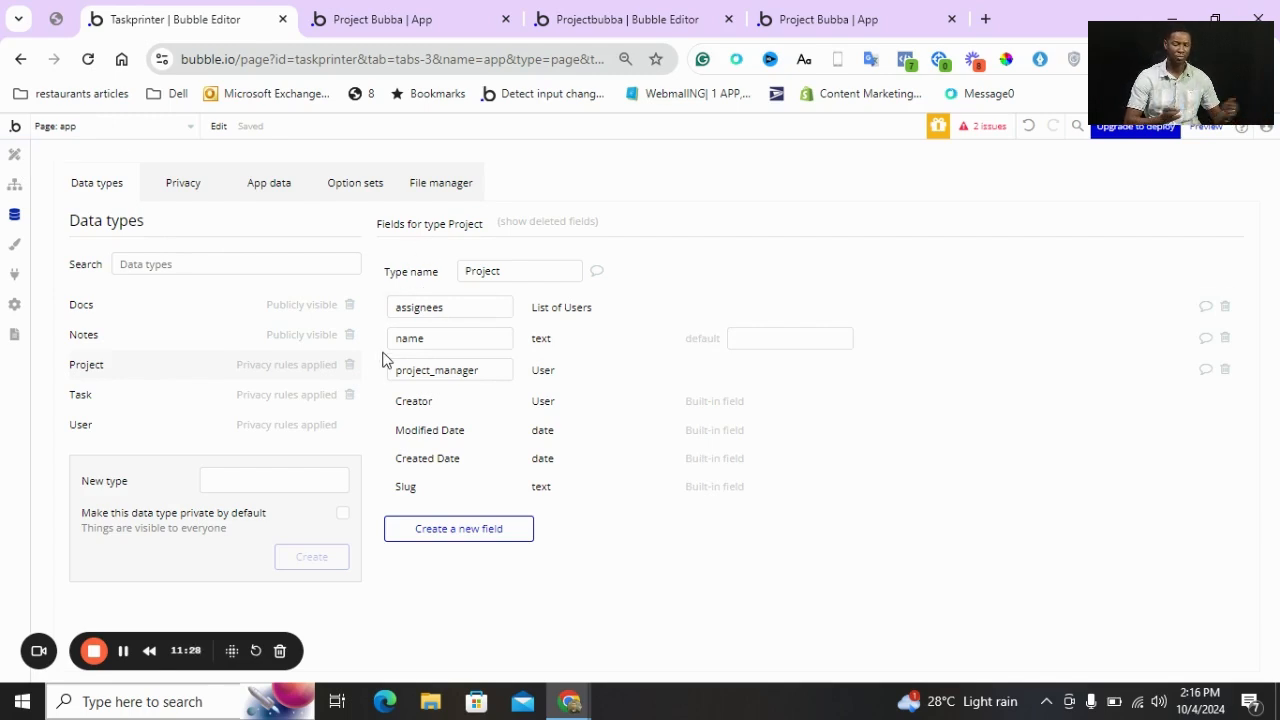
pyautogui.click(14, 158)
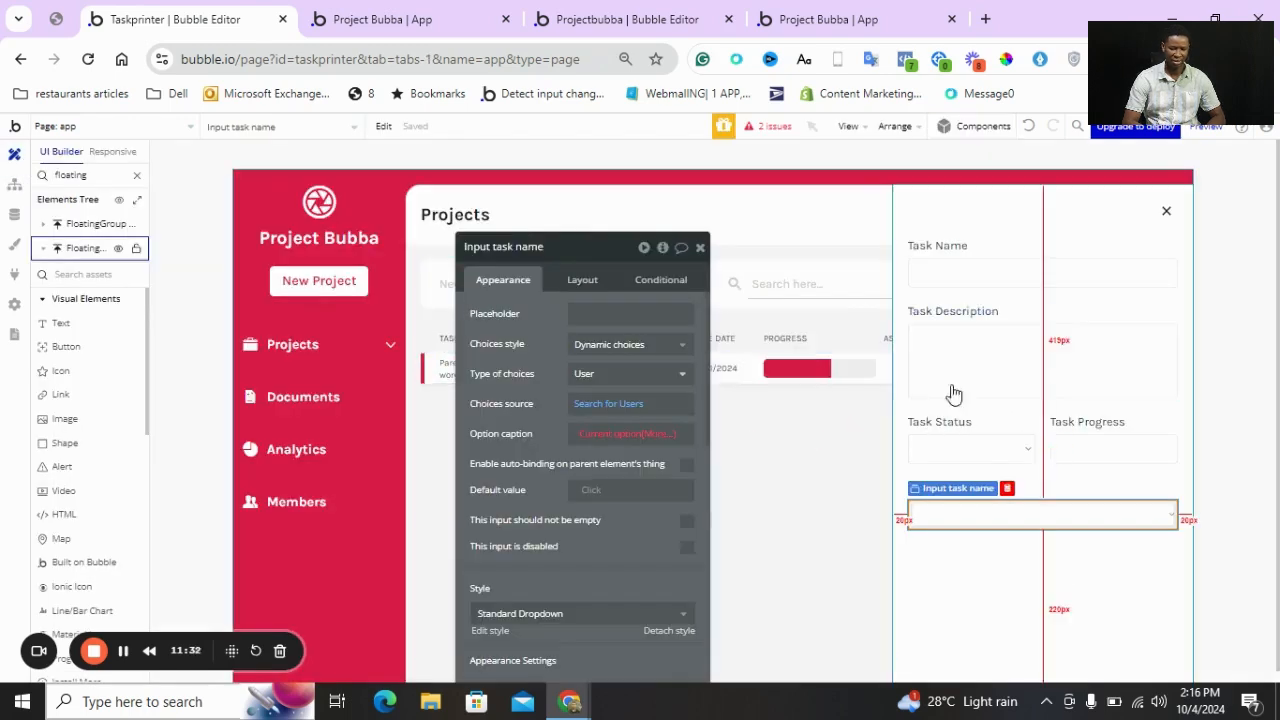
# Examine the page title's text expression, the header group's condition, and the settings of the Projects navigation group
pyautogui.click(480, 216)
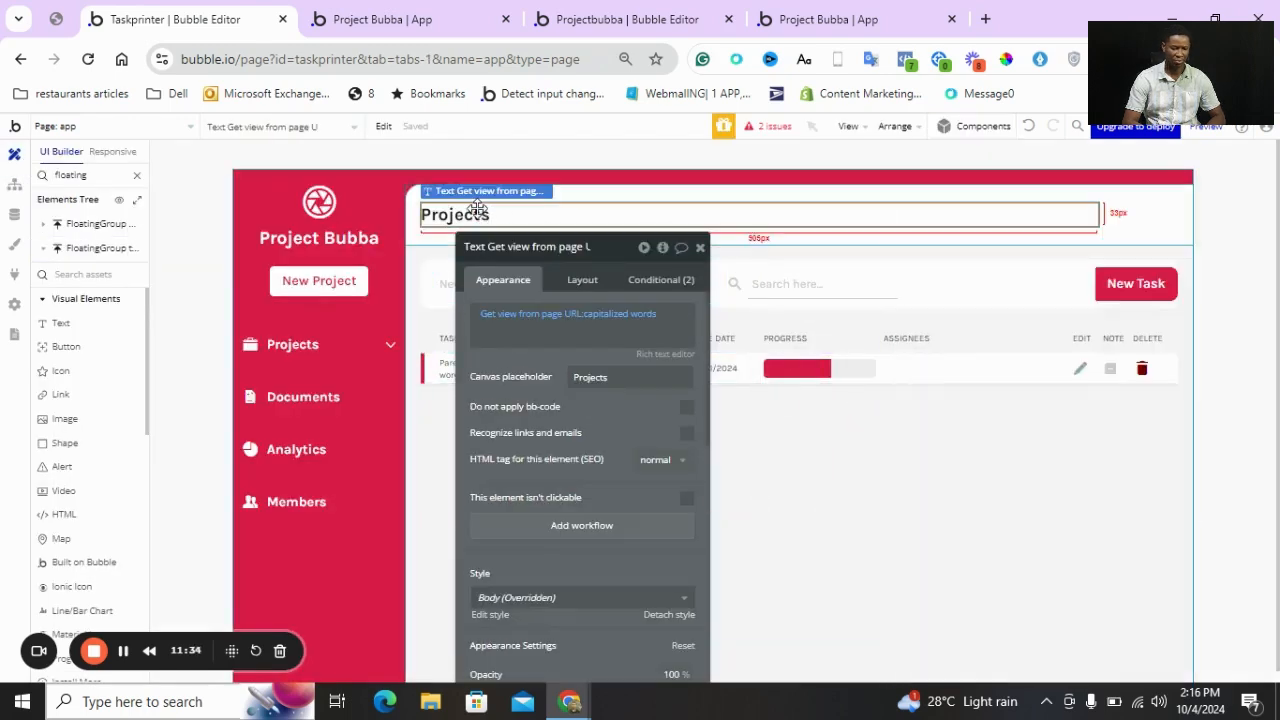
pyautogui.click(528, 316)
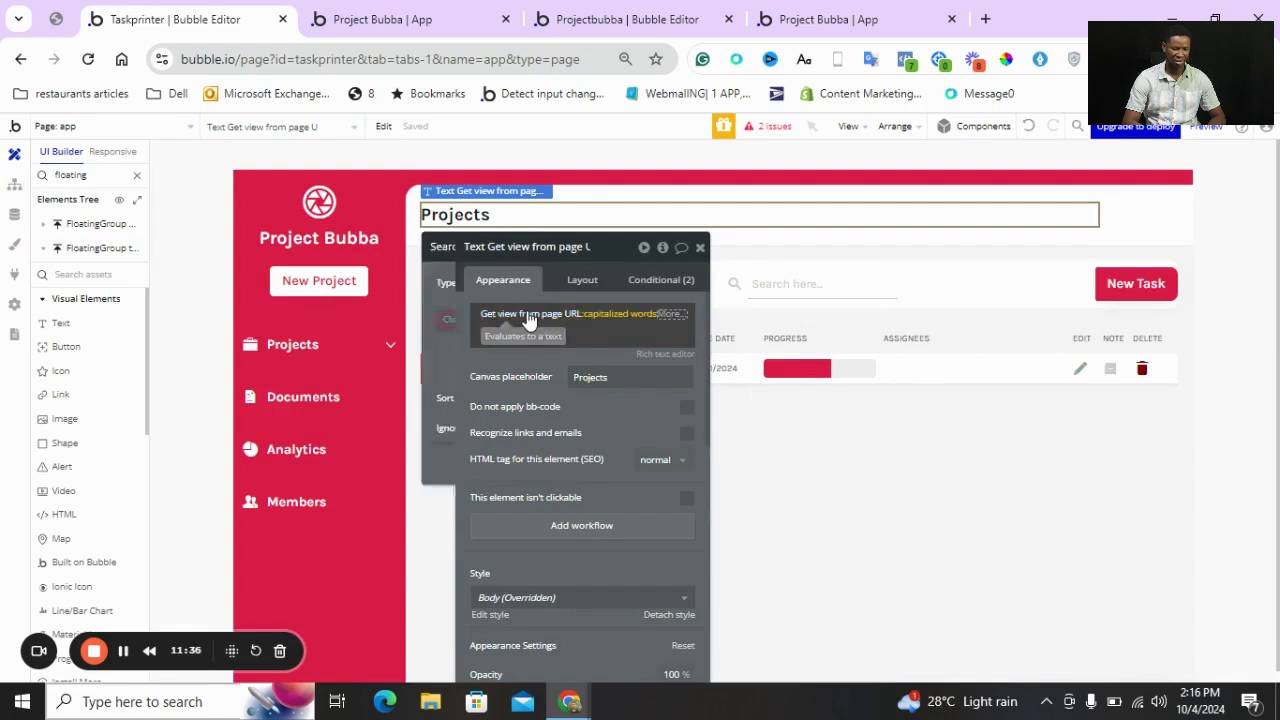
pyautogui.click(756, 240)
pyautogui.click(684, 283)
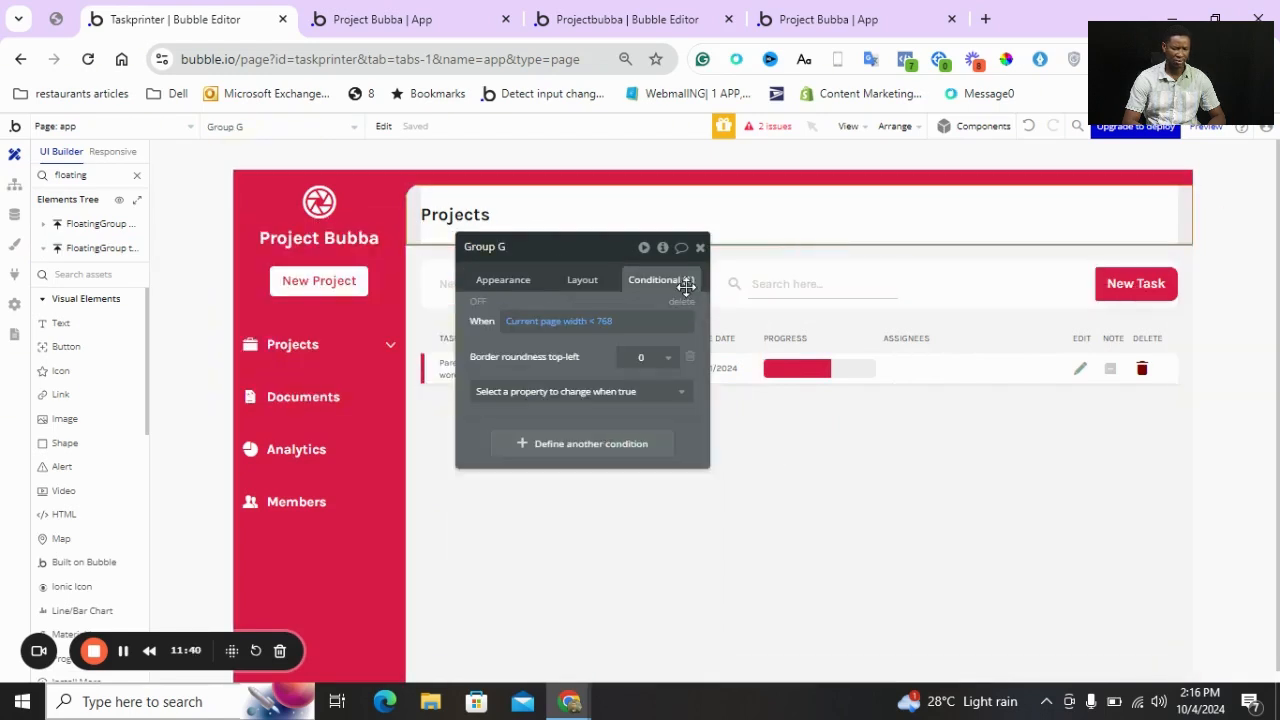
pyautogui.click(371, 358)
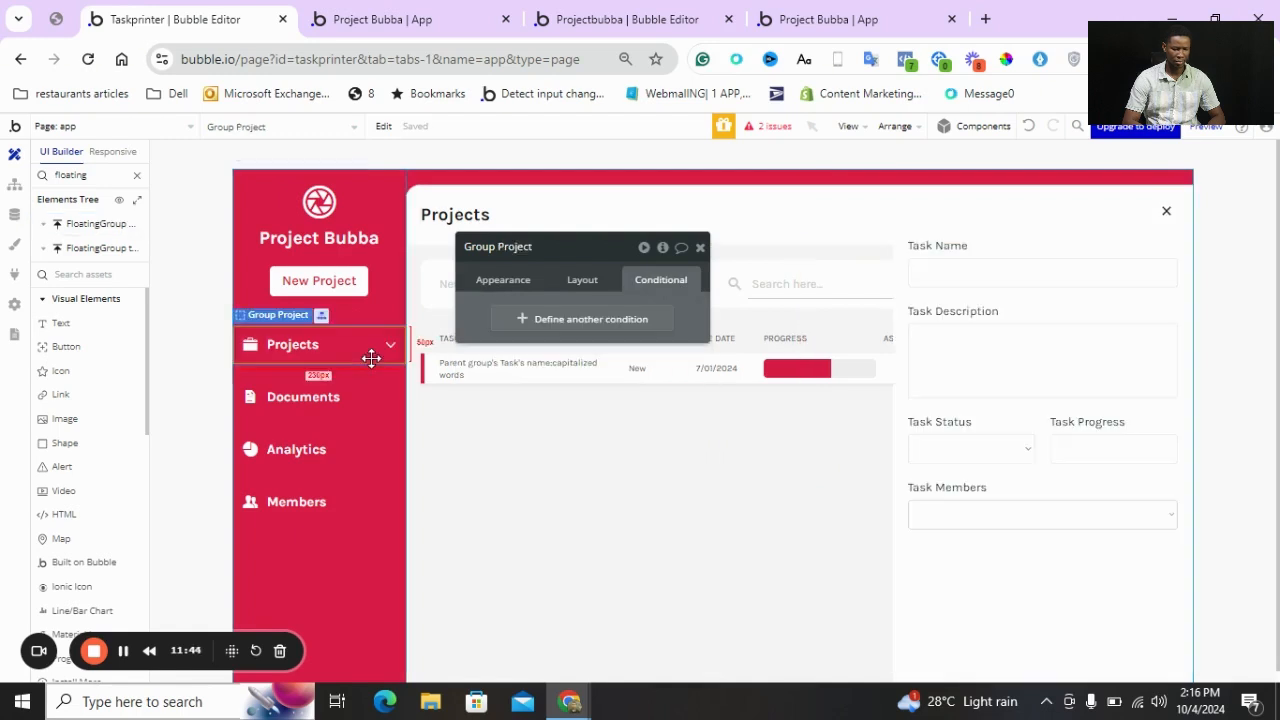
pyautogui.click(503, 280)
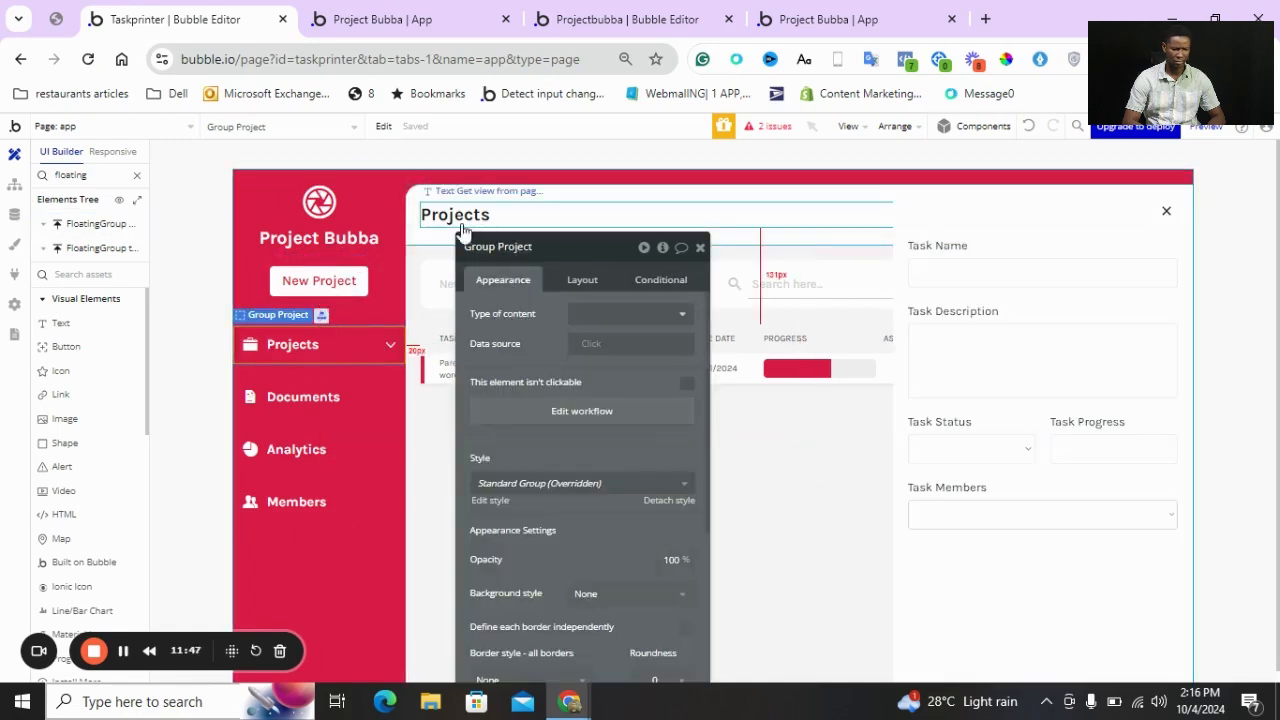
# Inspect the visibility conditions of Group Task Overall and the desktop tasks repeating group
pyautogui.click(795, 308)
pyautogui.click(664, 281)
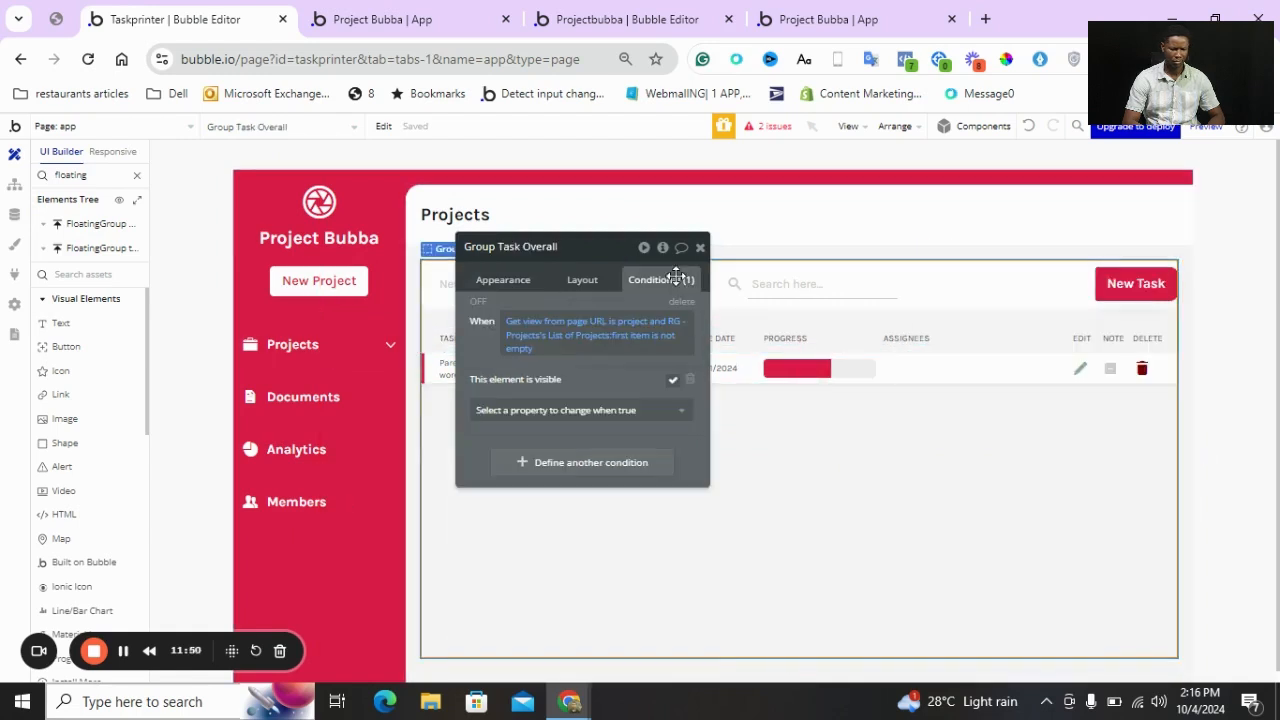
pyautogui.click(568, 328)
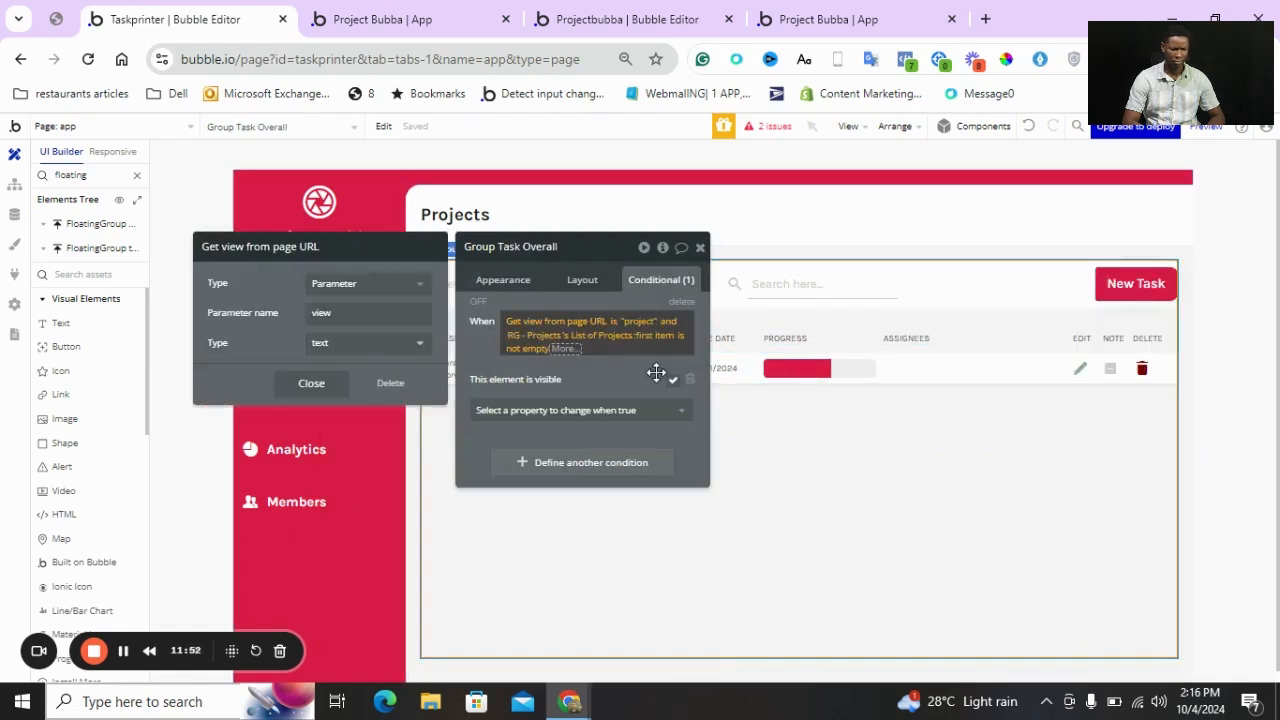
pyautogui.click(766, 440)
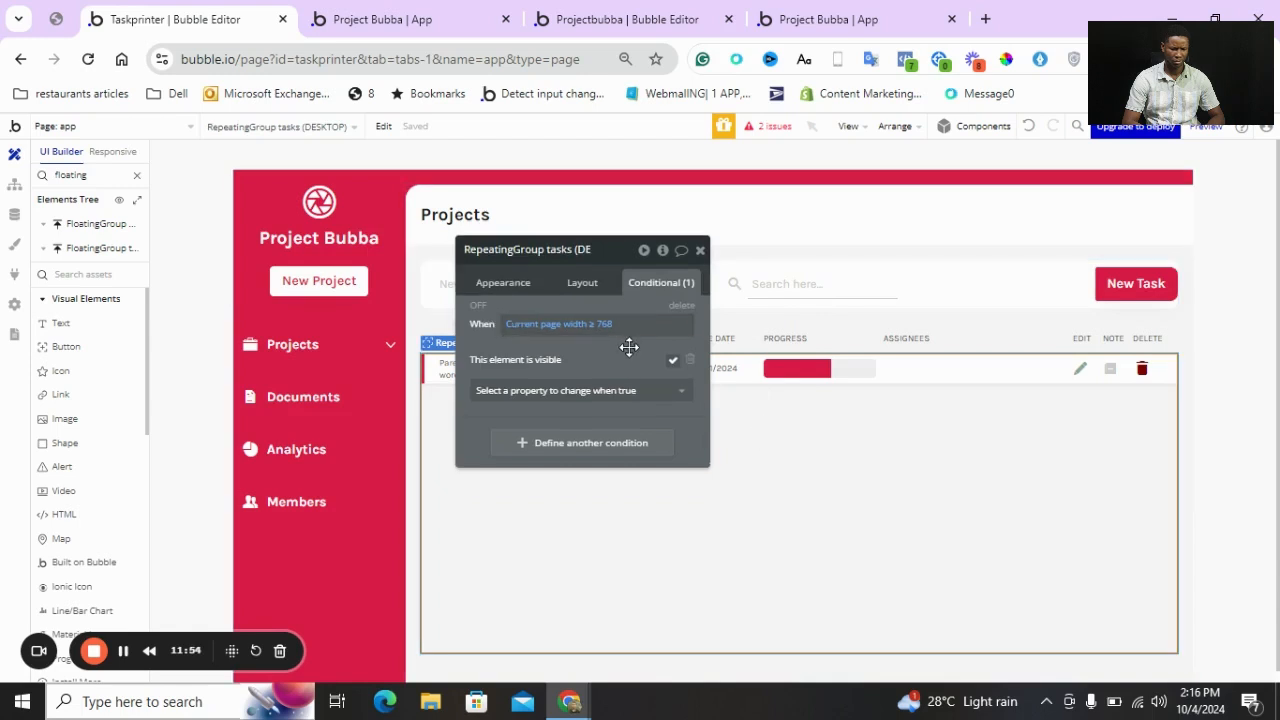
pyautogui.click(699, 251)
# Inspect the status filter's count expression and the data settings of the task header group and desktop tasks repeating group
pyautogui.doubleClick(470, 290)
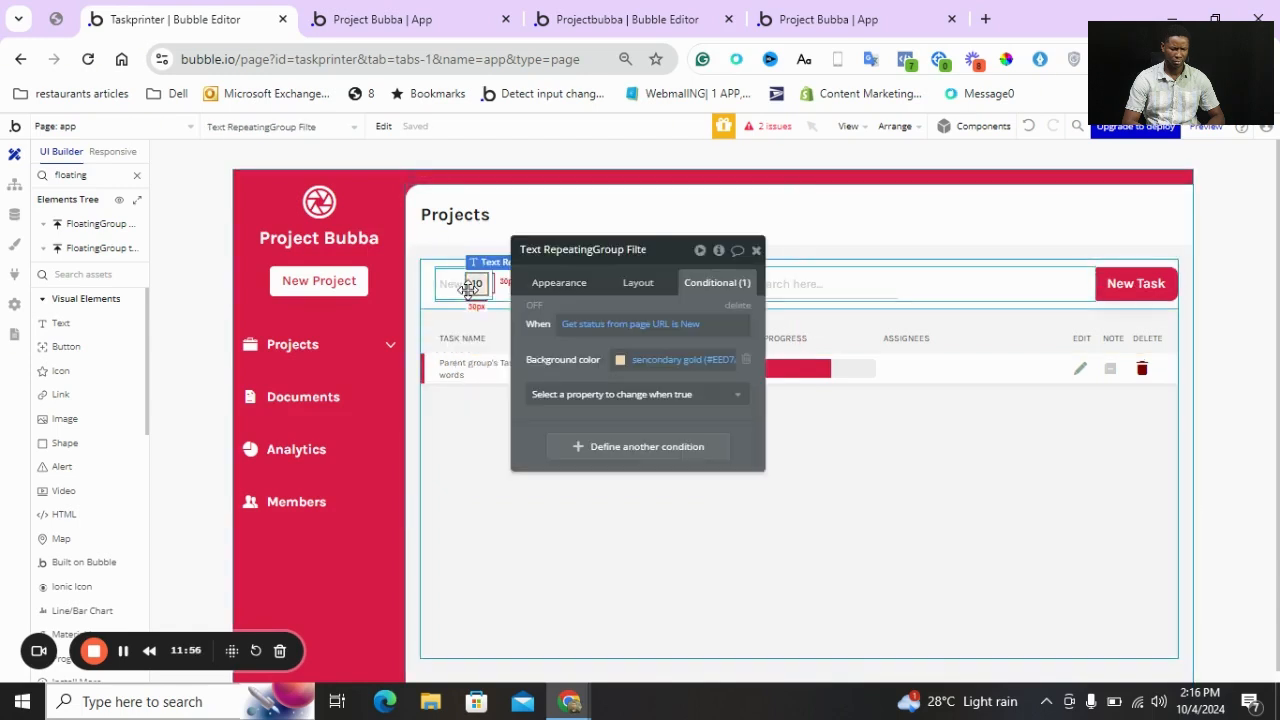
pyautogui.click(559, 288)
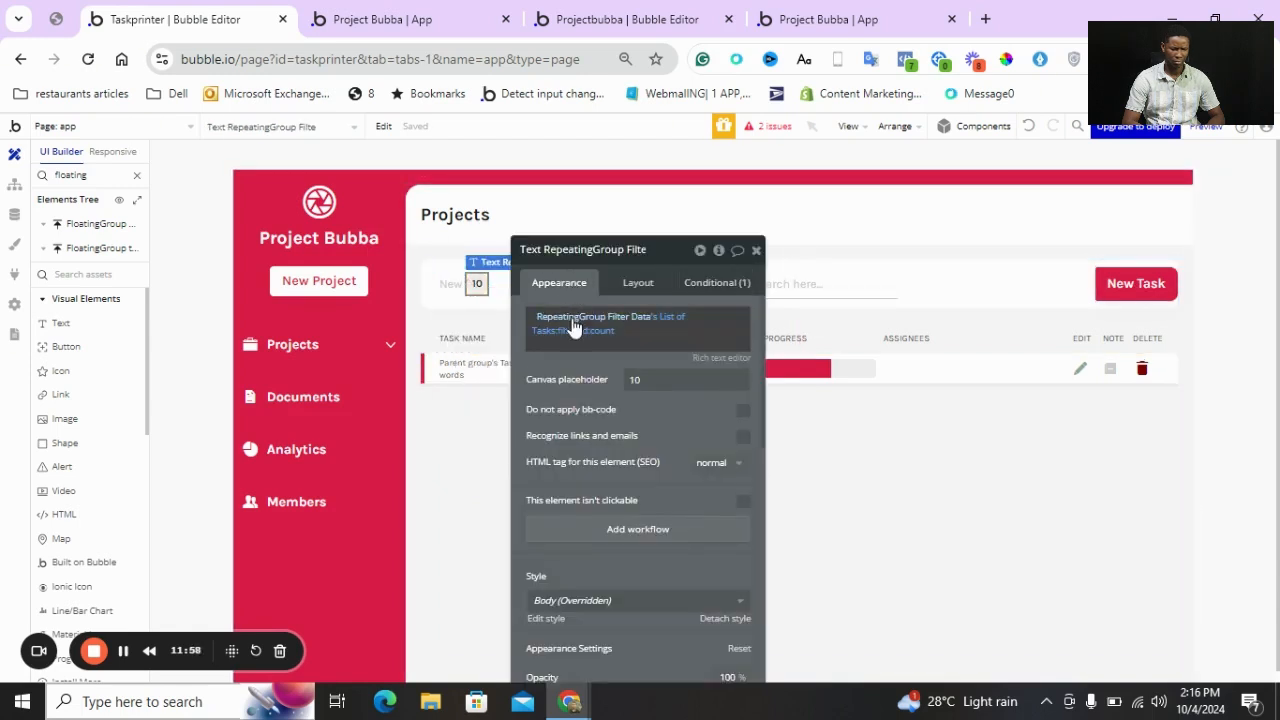
pyautogui.click(453, 342)
pyautogui.click(449, 352)
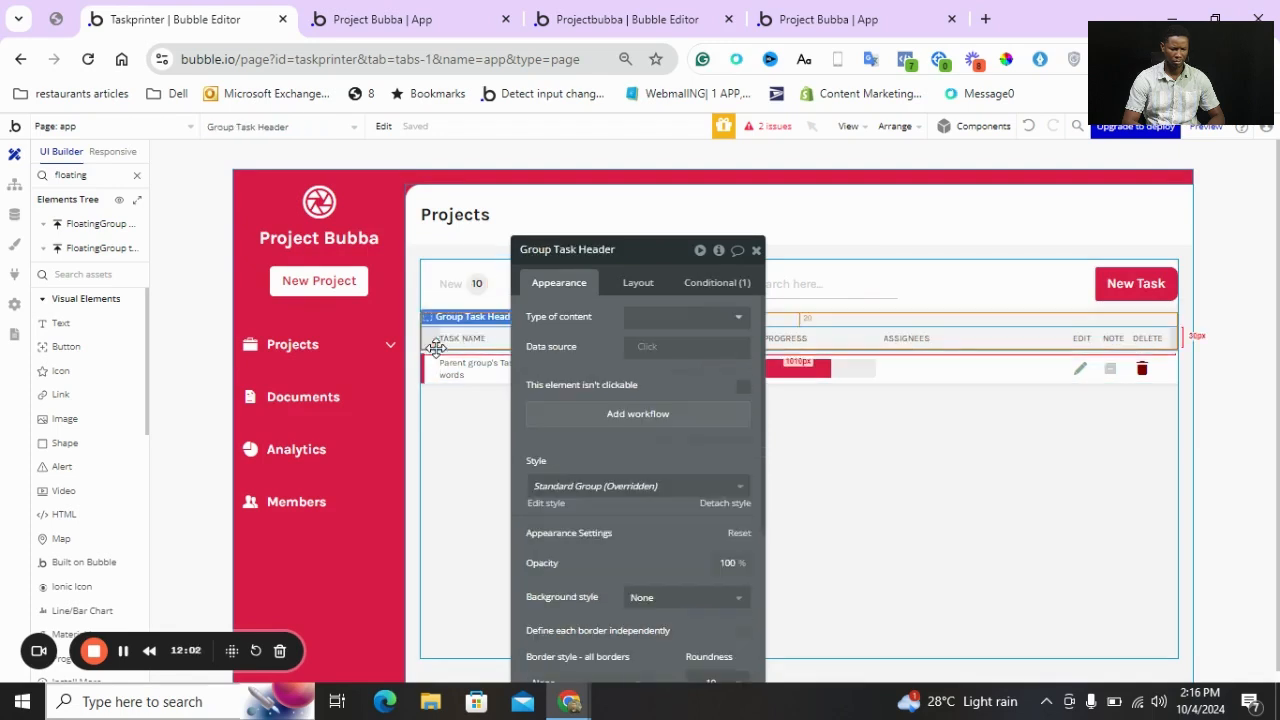
pyautogui.click(462, 435)
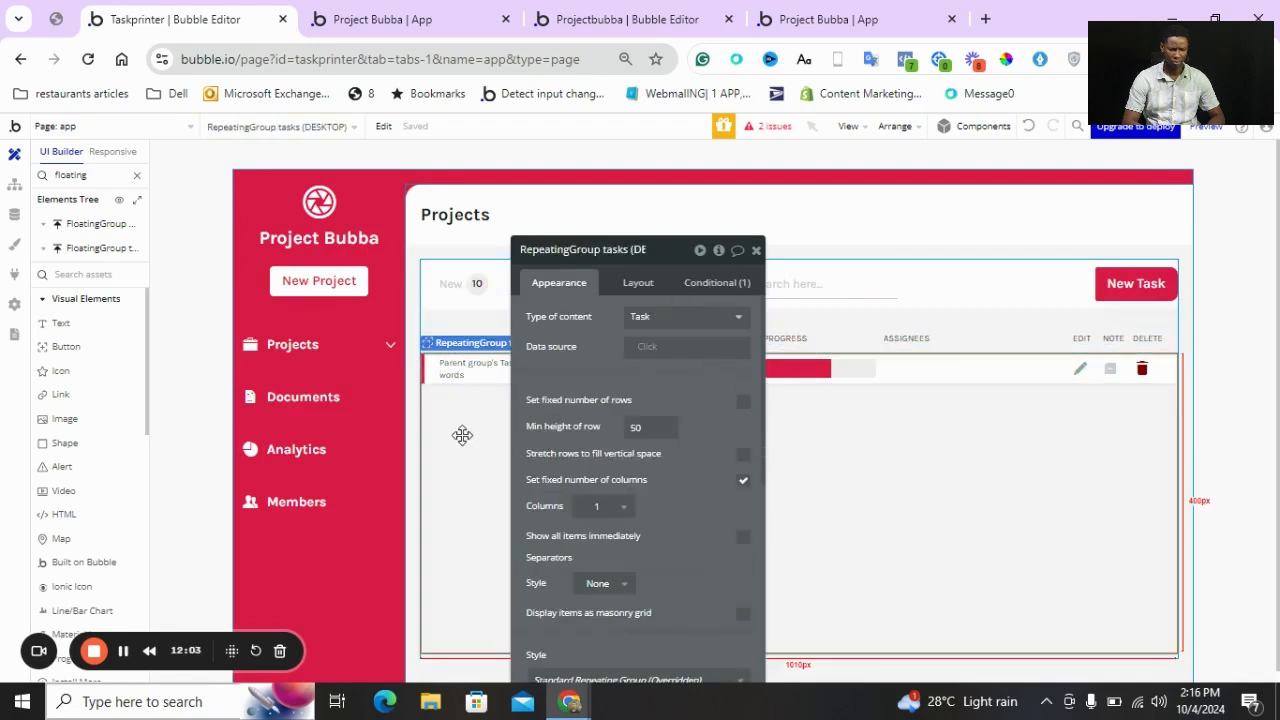
# Clear the choices source expression of the Task Members dropdown in the task floating group
pyautogui.click(62, 249)
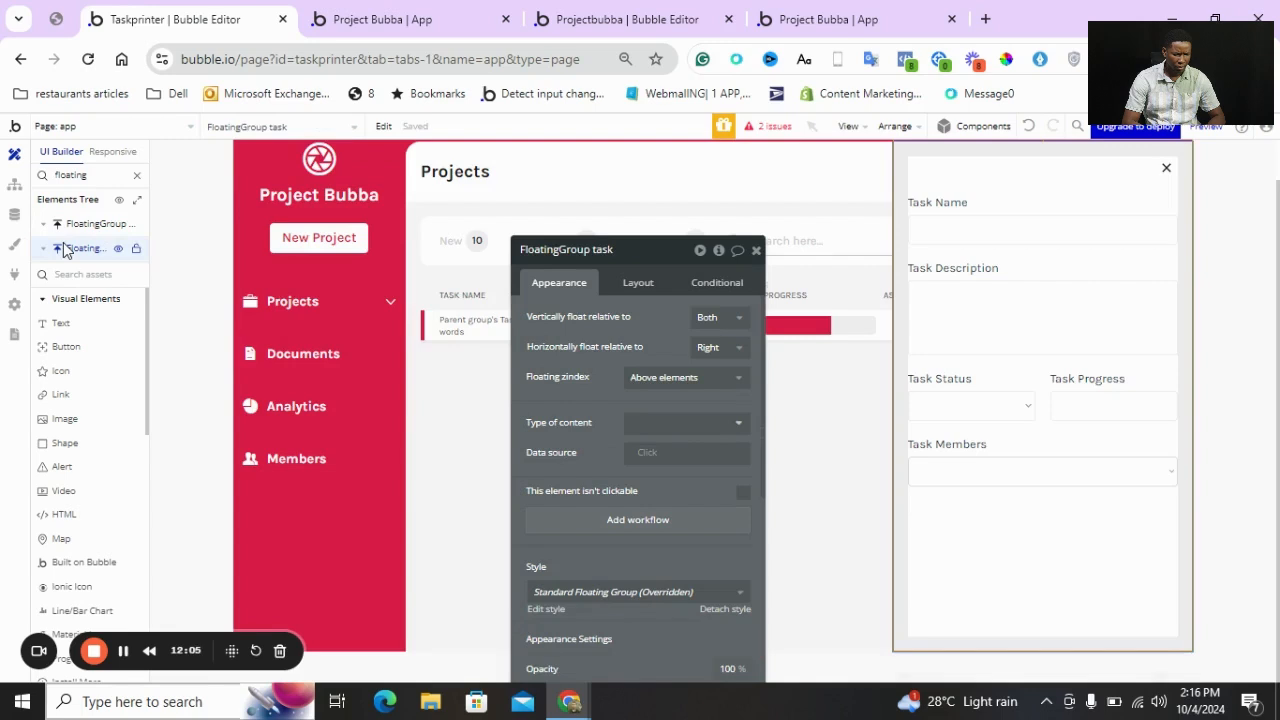
pyautogui.click(1048, 473)
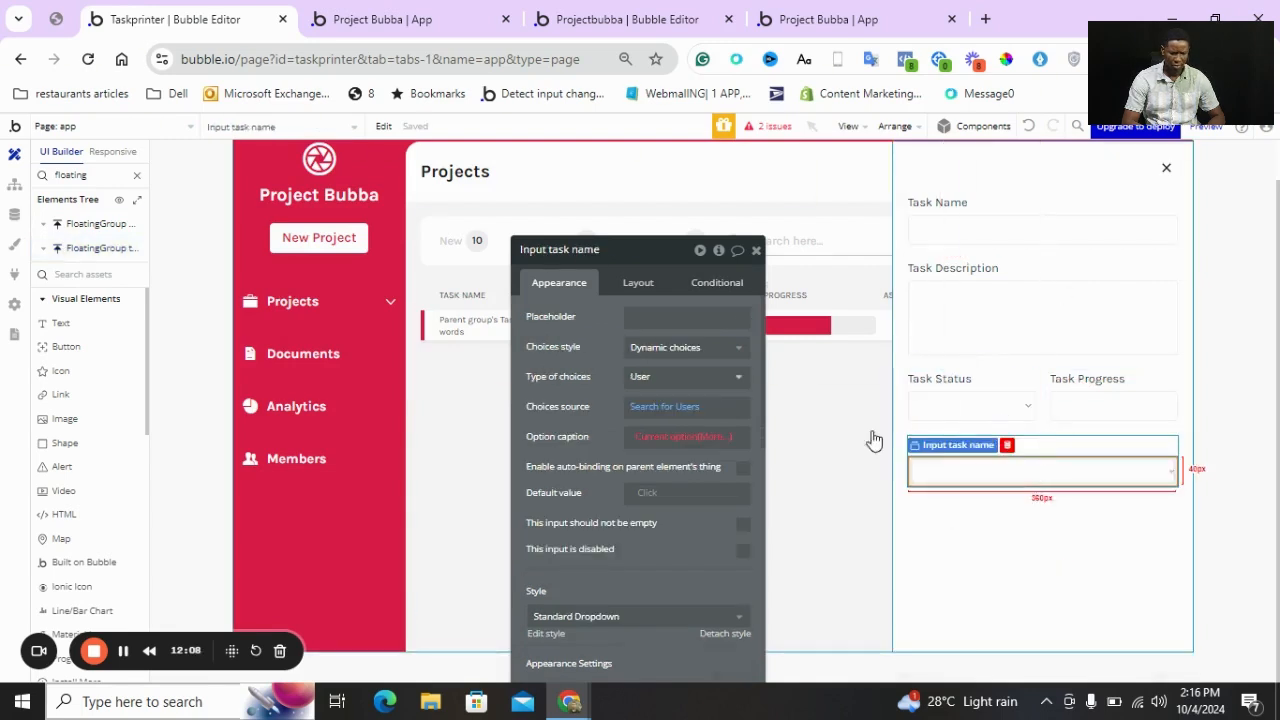
pyautogui.rightClick(668, 412)
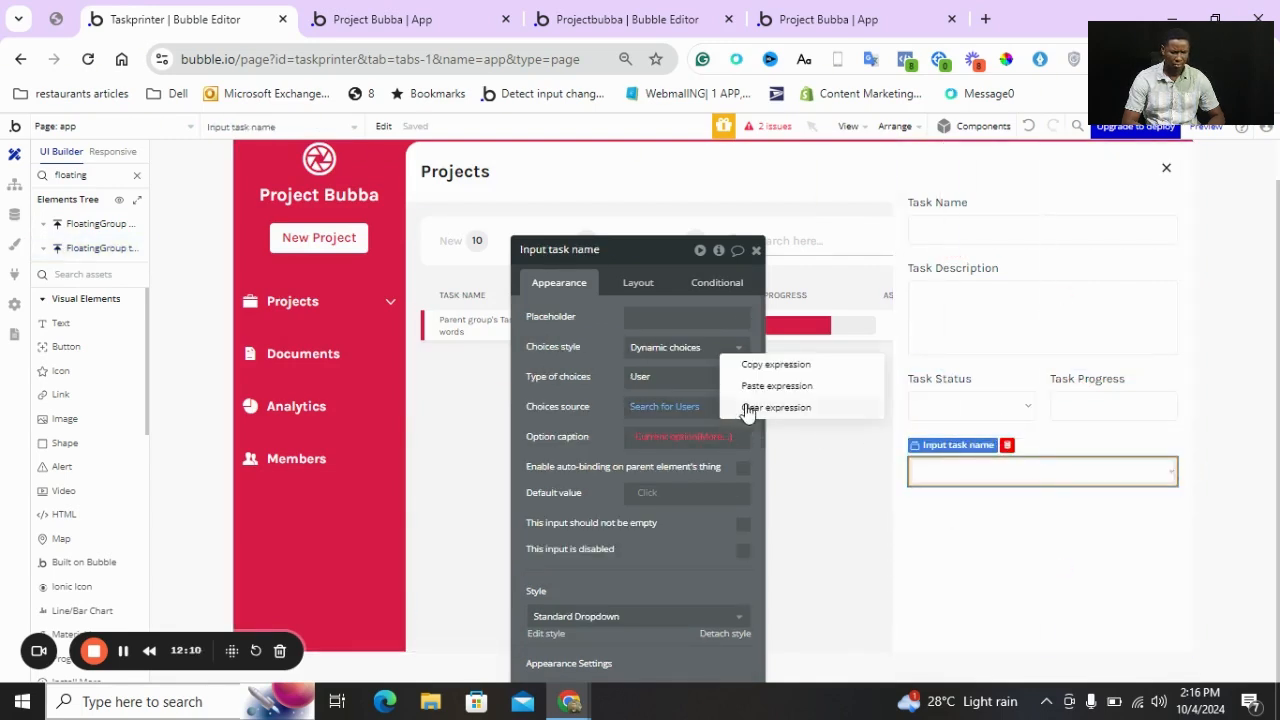
pyautogui.click(750, 406)
# Set the Task Members dropdown's choices source to Get data from page URL, with parameter name "project" and type Project
pyautogui.click(656, 404)
pyautogui.write('get da')
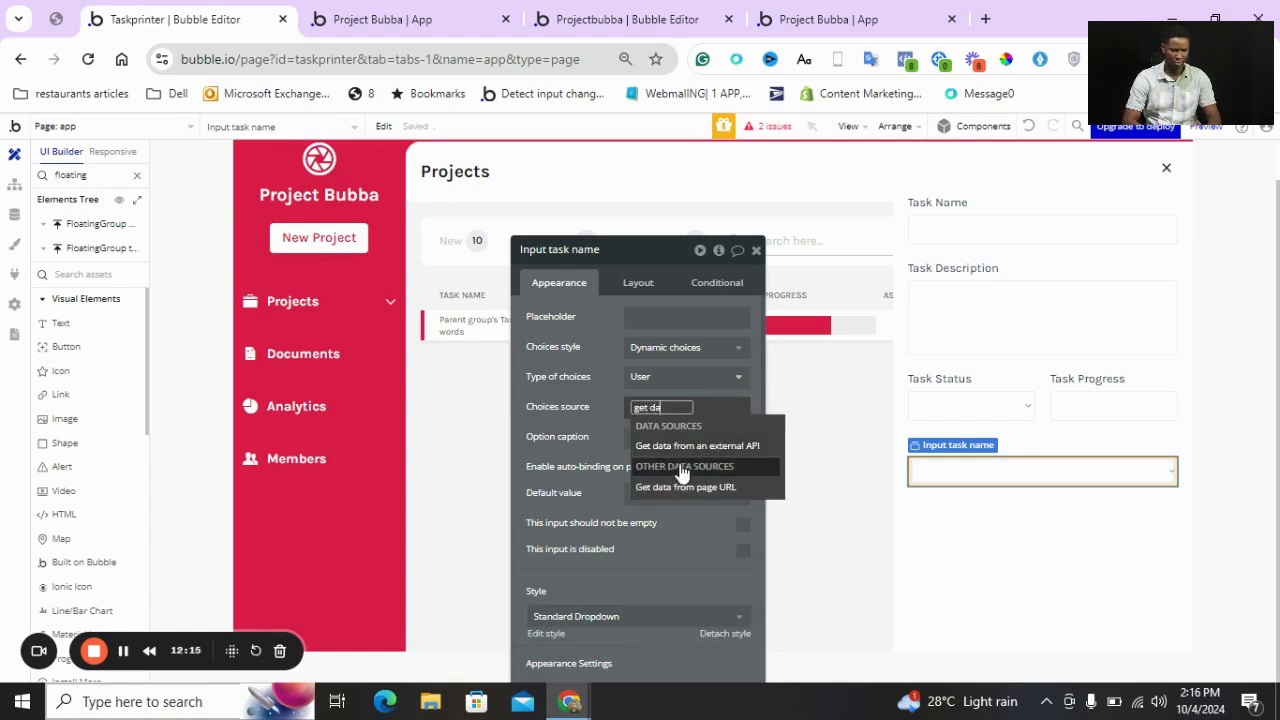
pyautogui.click(680, 490)
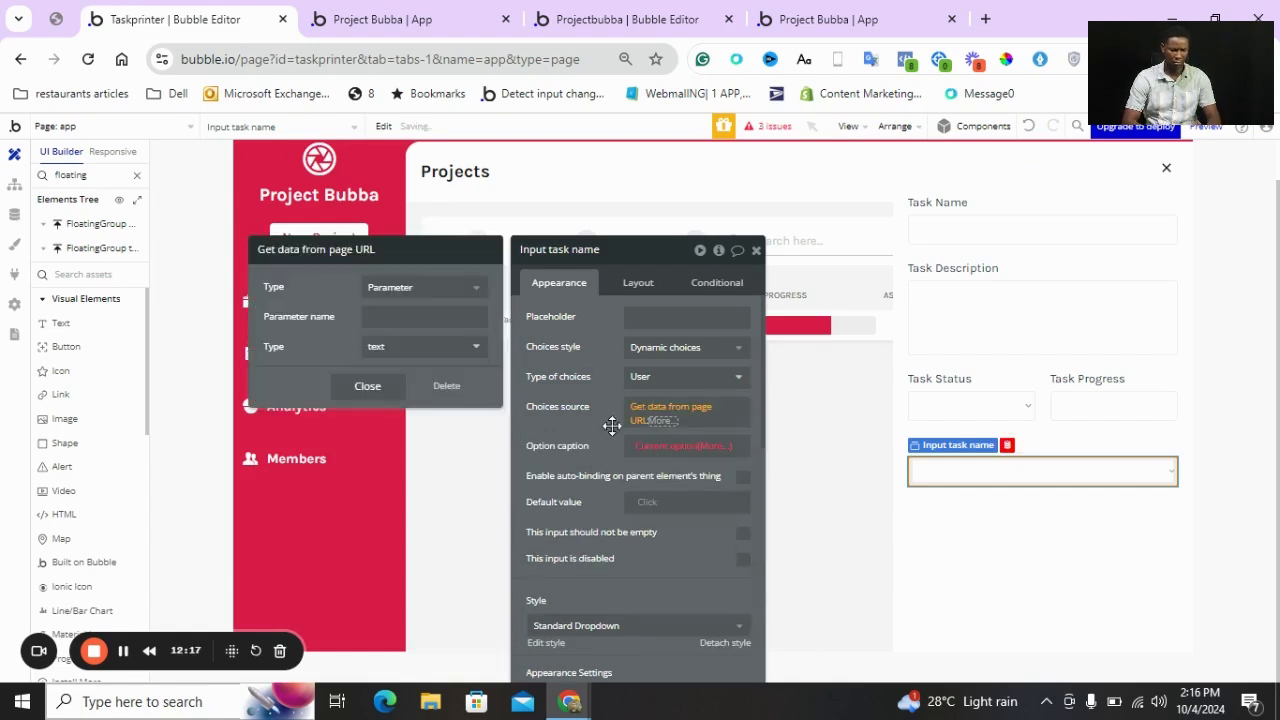
pyautogui.click(408, 316)
pyautogui.write('project')
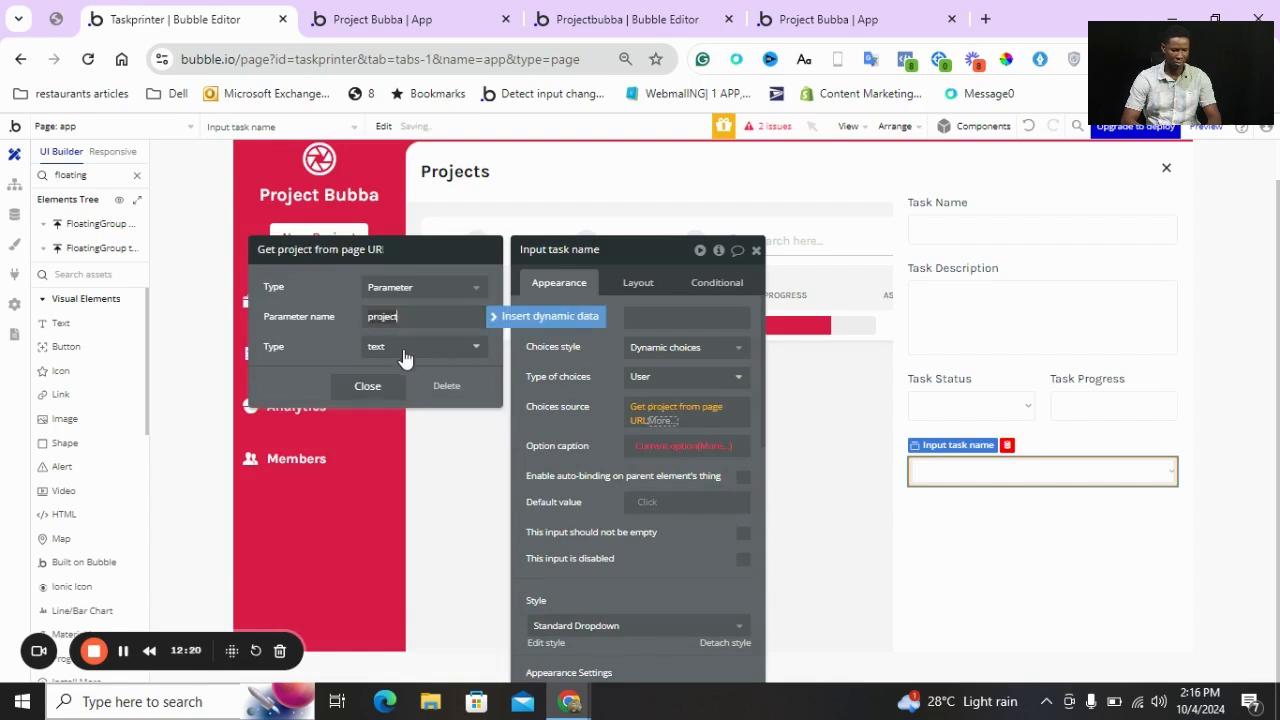
pyautogui.click(404, 347)
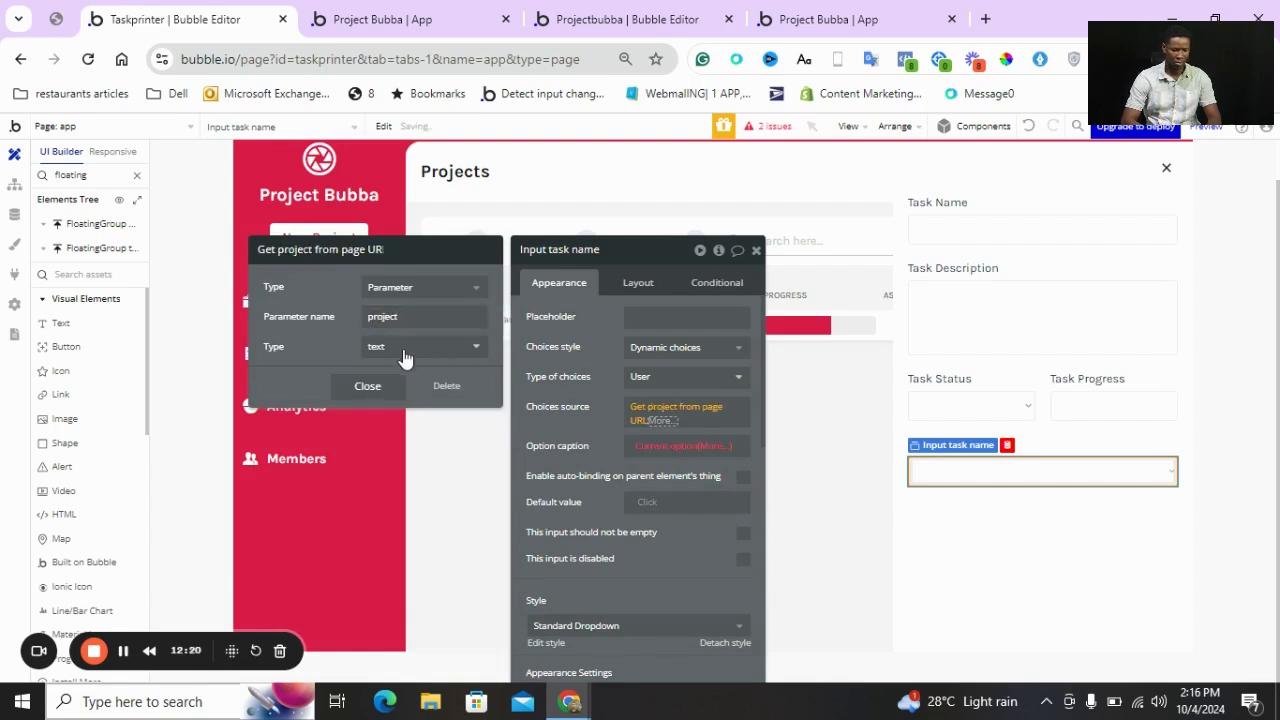
pyautogui.write('pro')
pyautogui.click(400, 387)
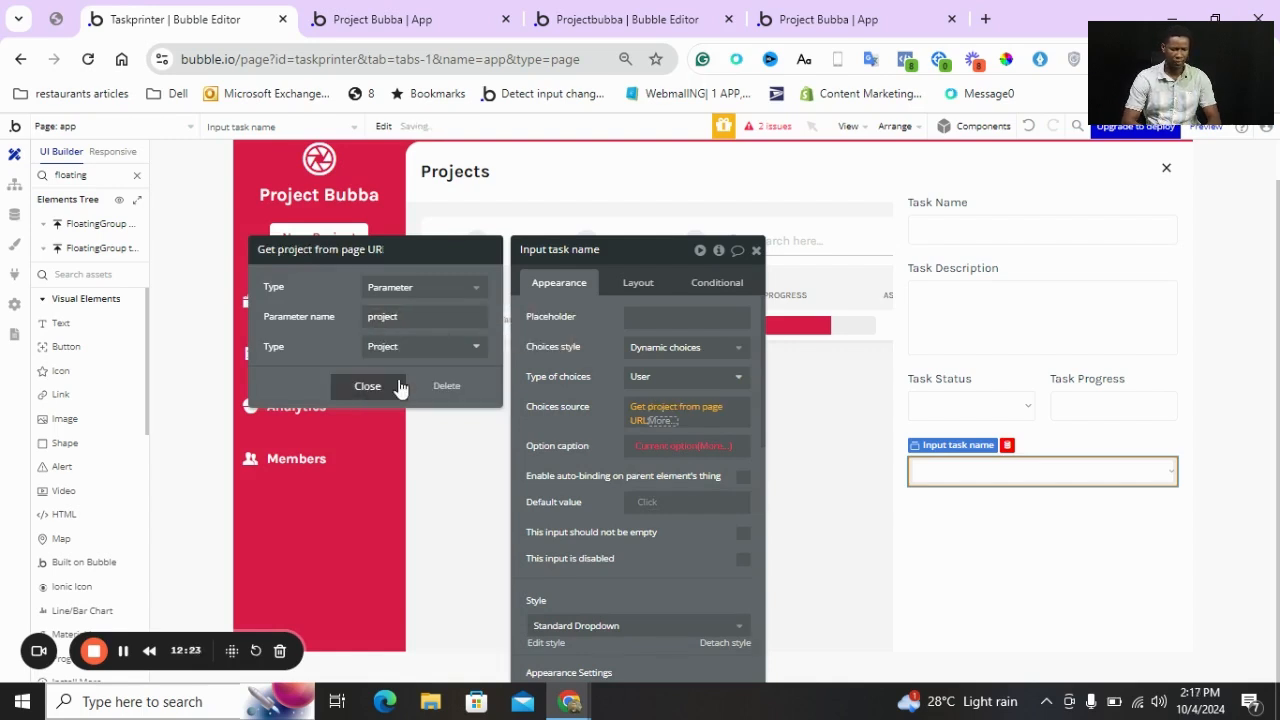
# Extend the dropdown's choices source with the URL project's assignees
pyautogui.moveTo(600, 441); pyautogui.dragTo(603, 345)
pyautogui.click(675, 338)
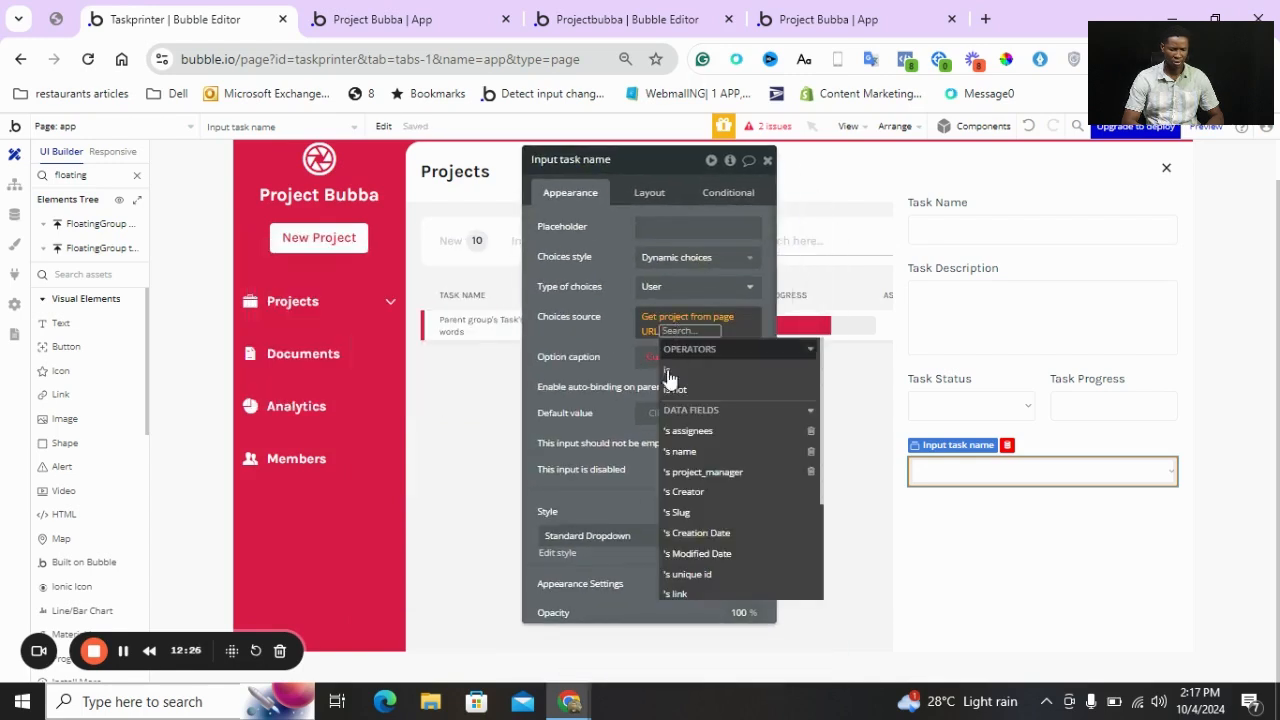
pyautogui.click(629, 346)
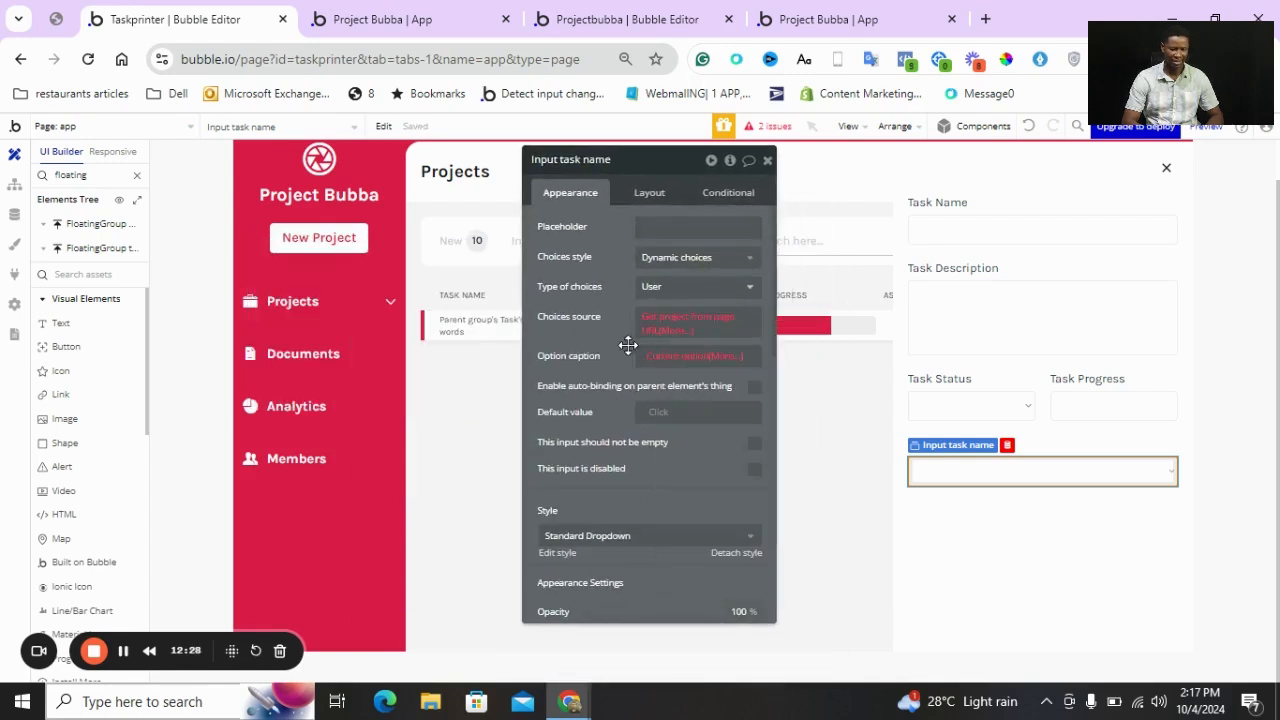
pyautogui.click(666, 339)
pyautogui.click(680, 430)
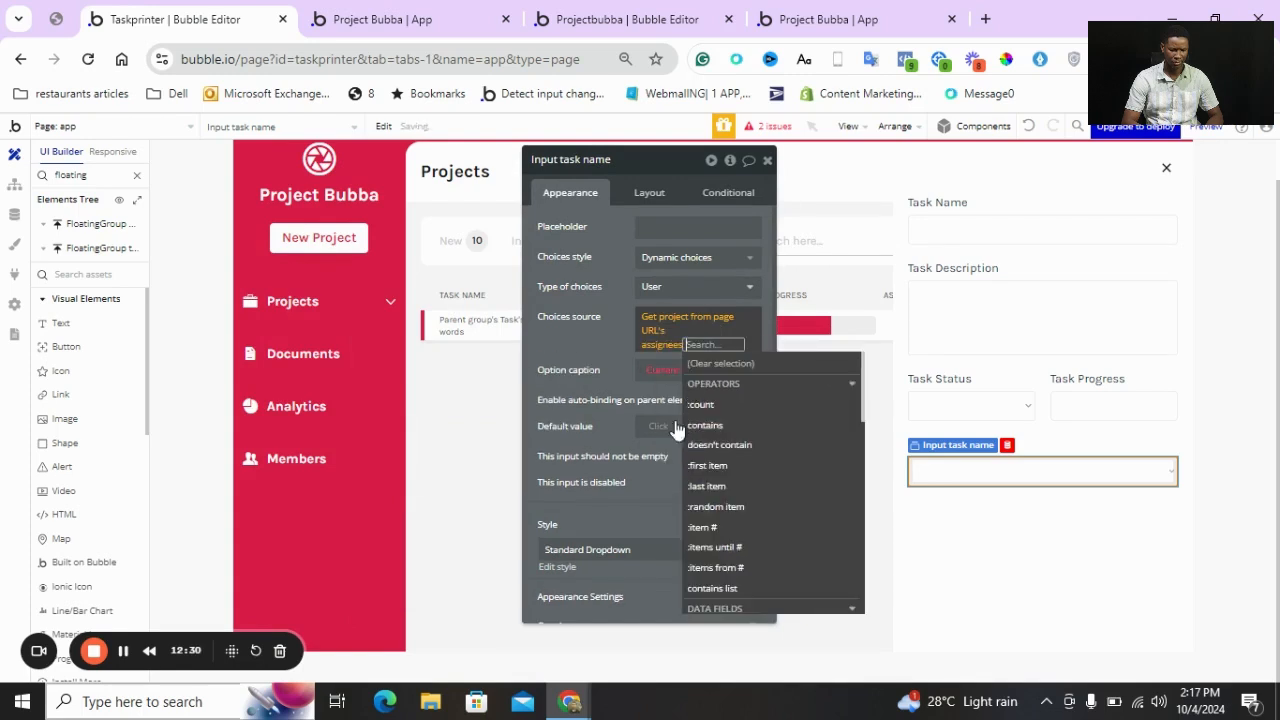
pyautogui.click(575, 347)
# Set the Task Members dropdown's option caption to Current option's first name
pyautogui.click(730, 361)
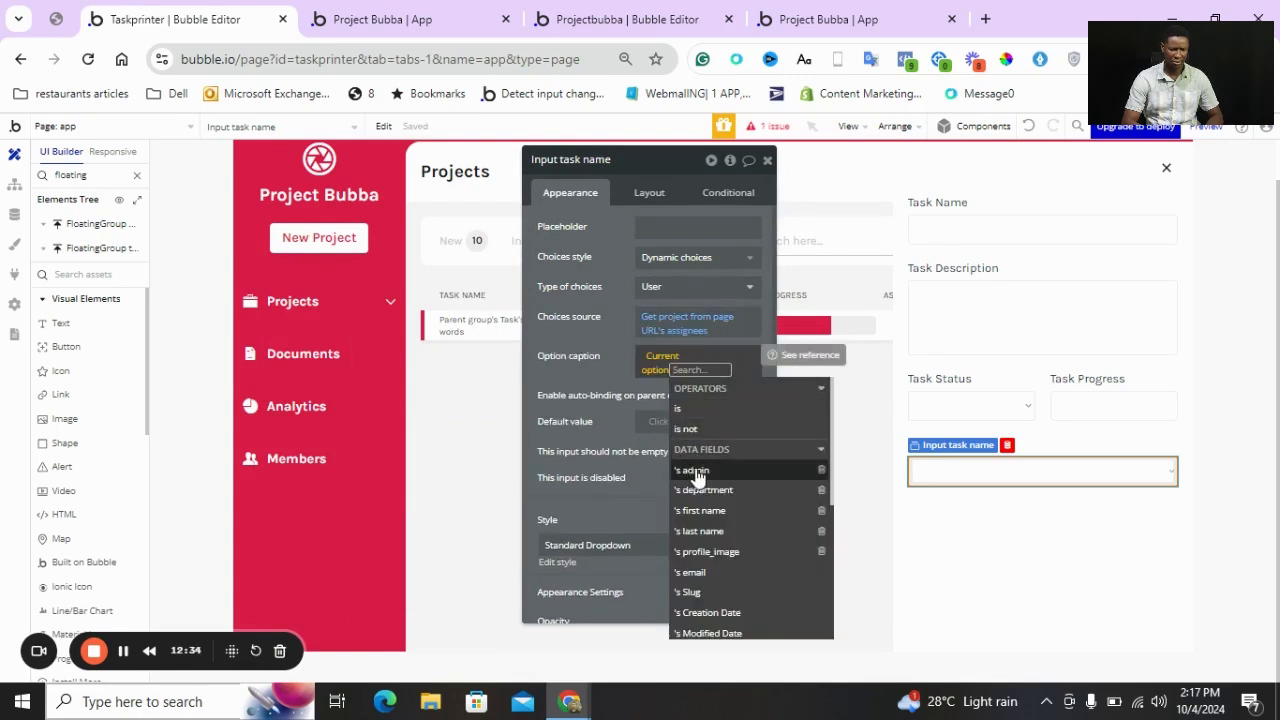
pyautogui.click(700, 510)
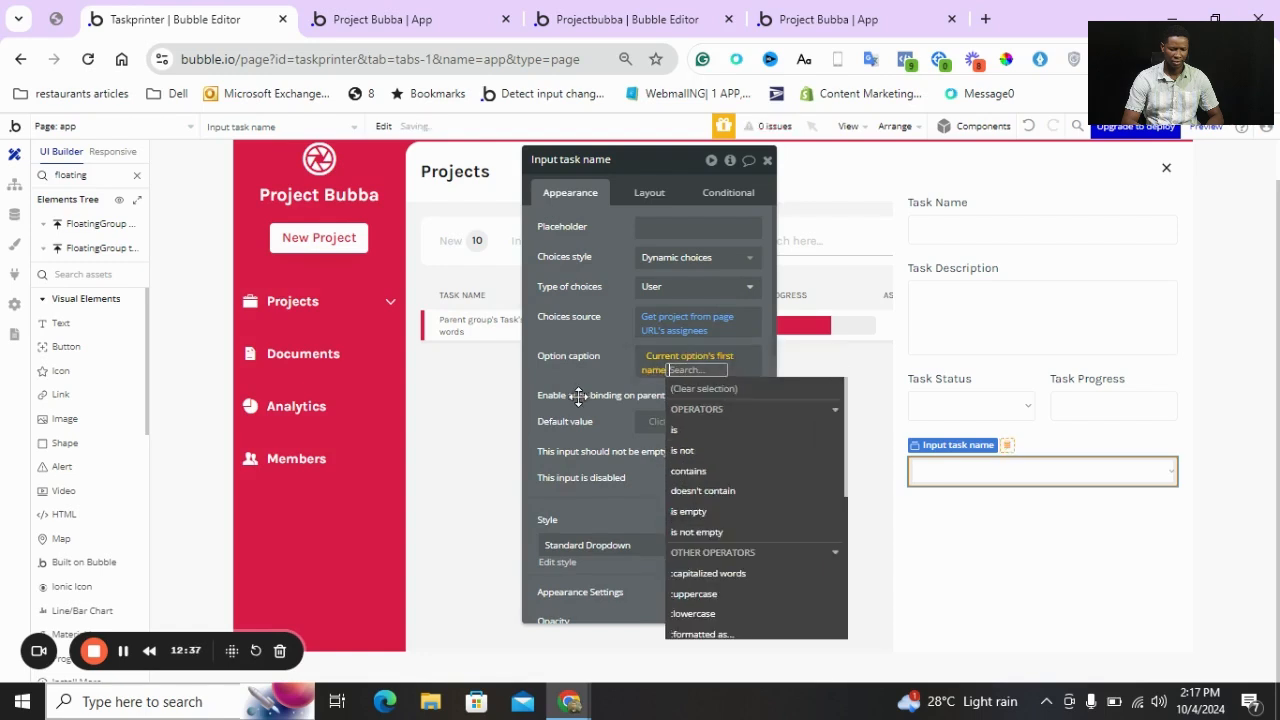
pyautogui.click(575, 393)
# Append Current option's last name as dynamic data to the dropdown's option caption, and close its properties
pyautogui.click(692, 370)
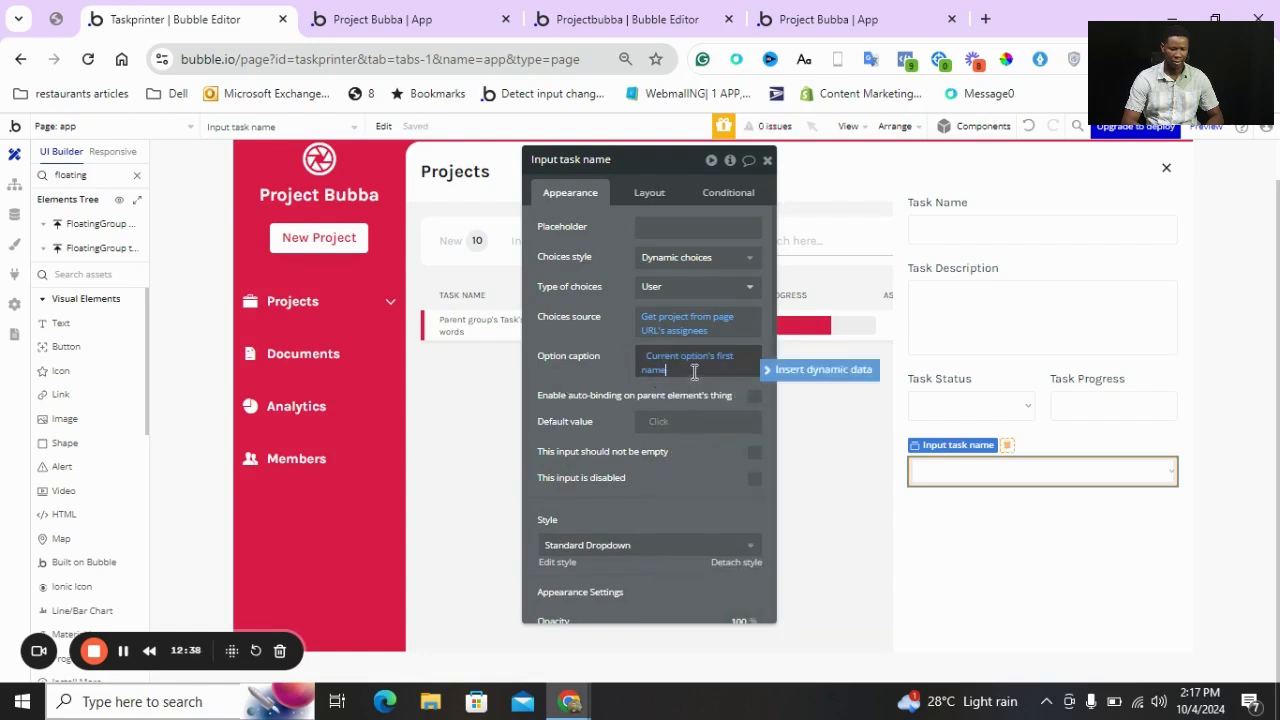
pyautogui.click(763, 368)
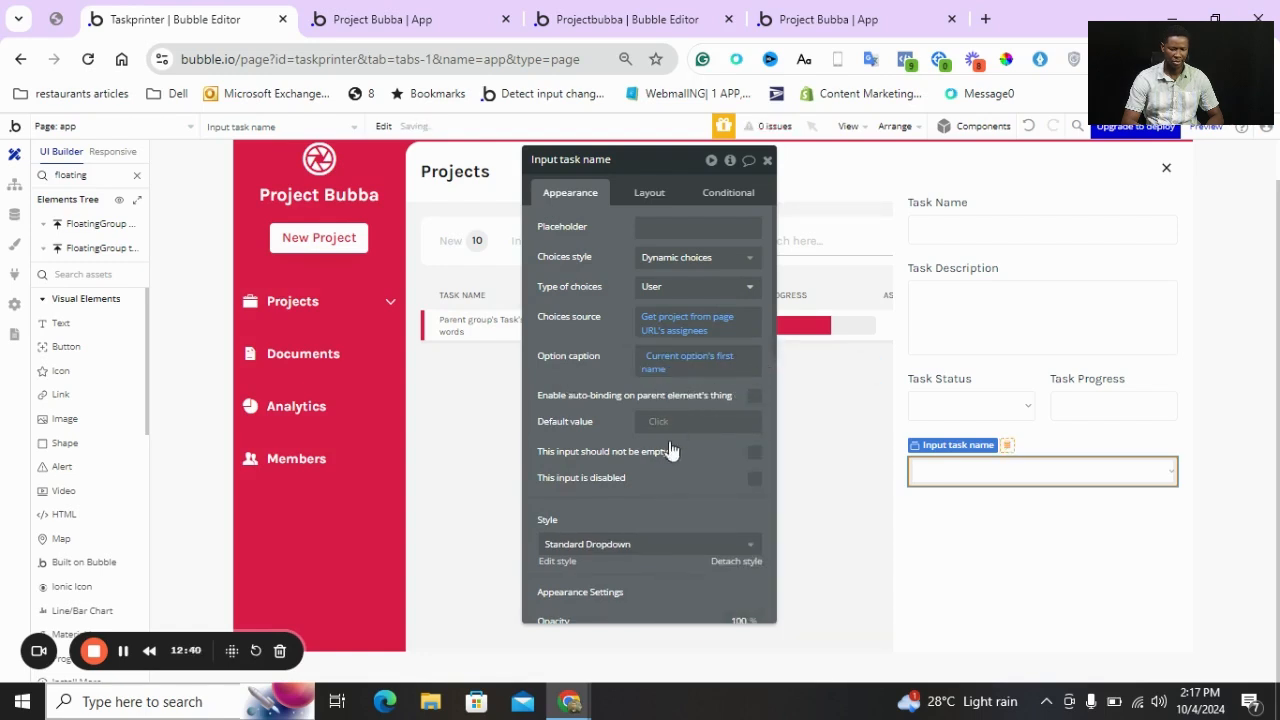
pyautogui.click(705, 474)
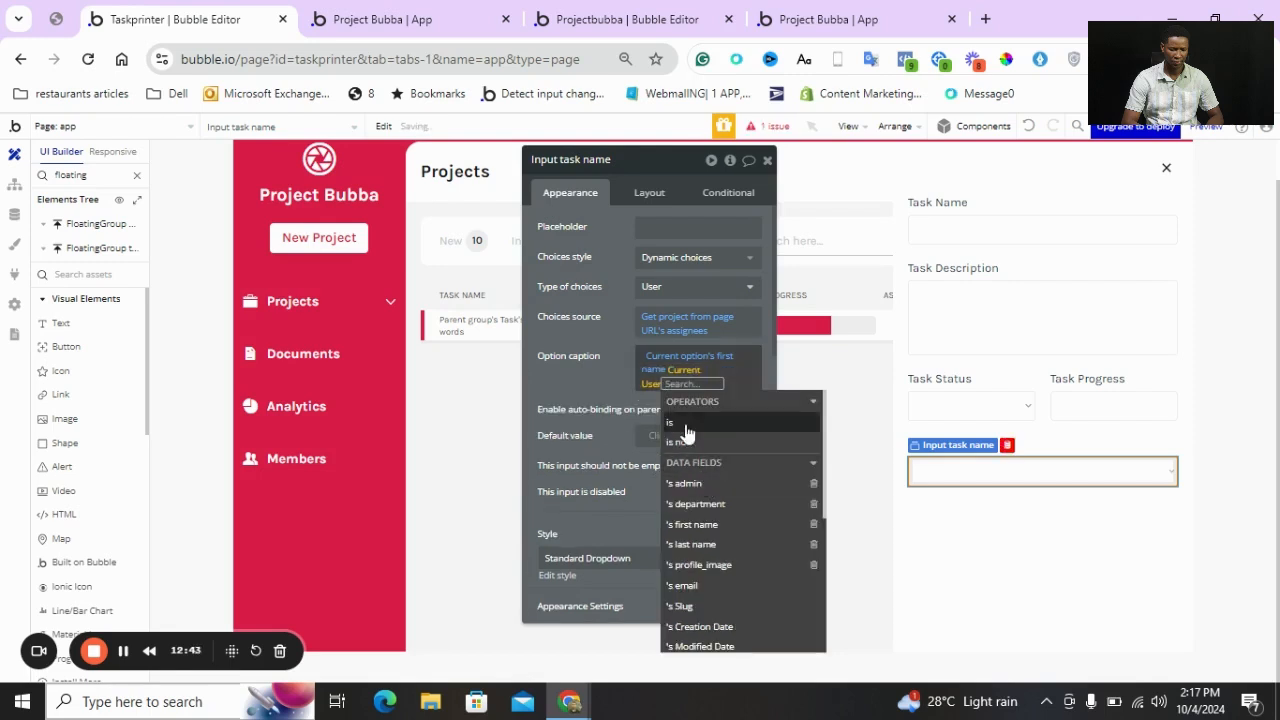
pyautogui.click(680, 370)
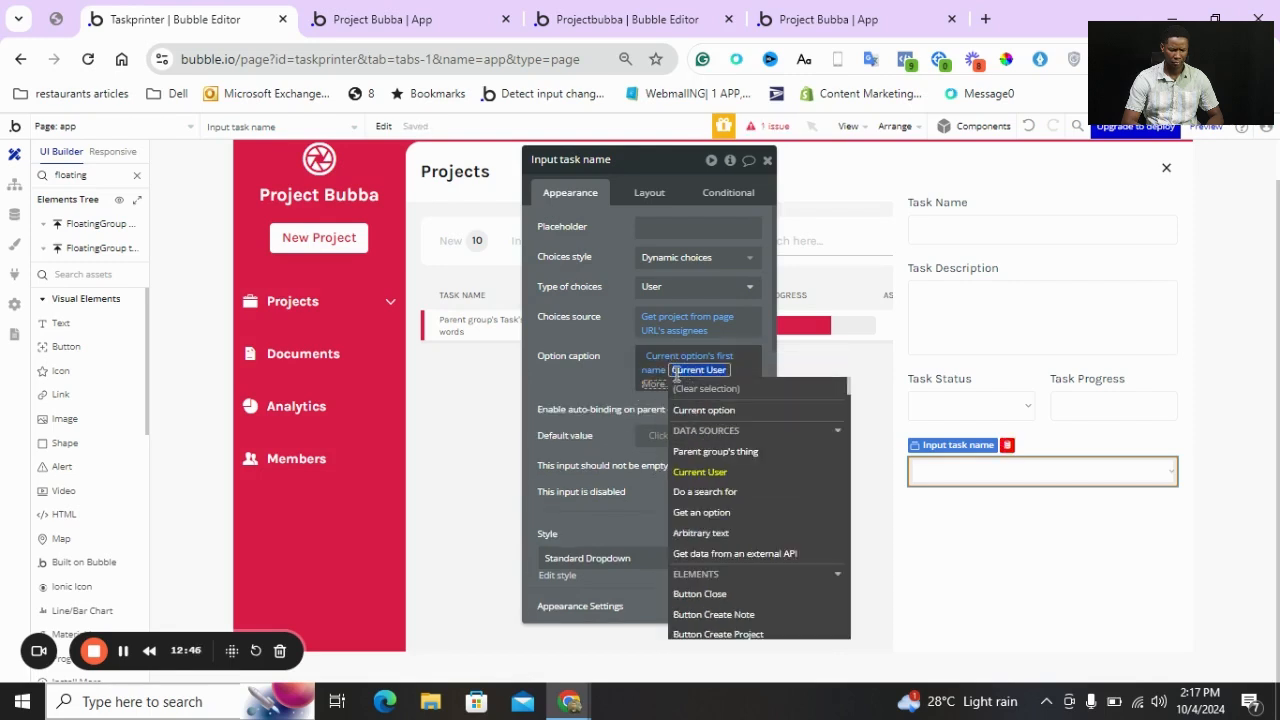
pyautogui.click(698, 412)
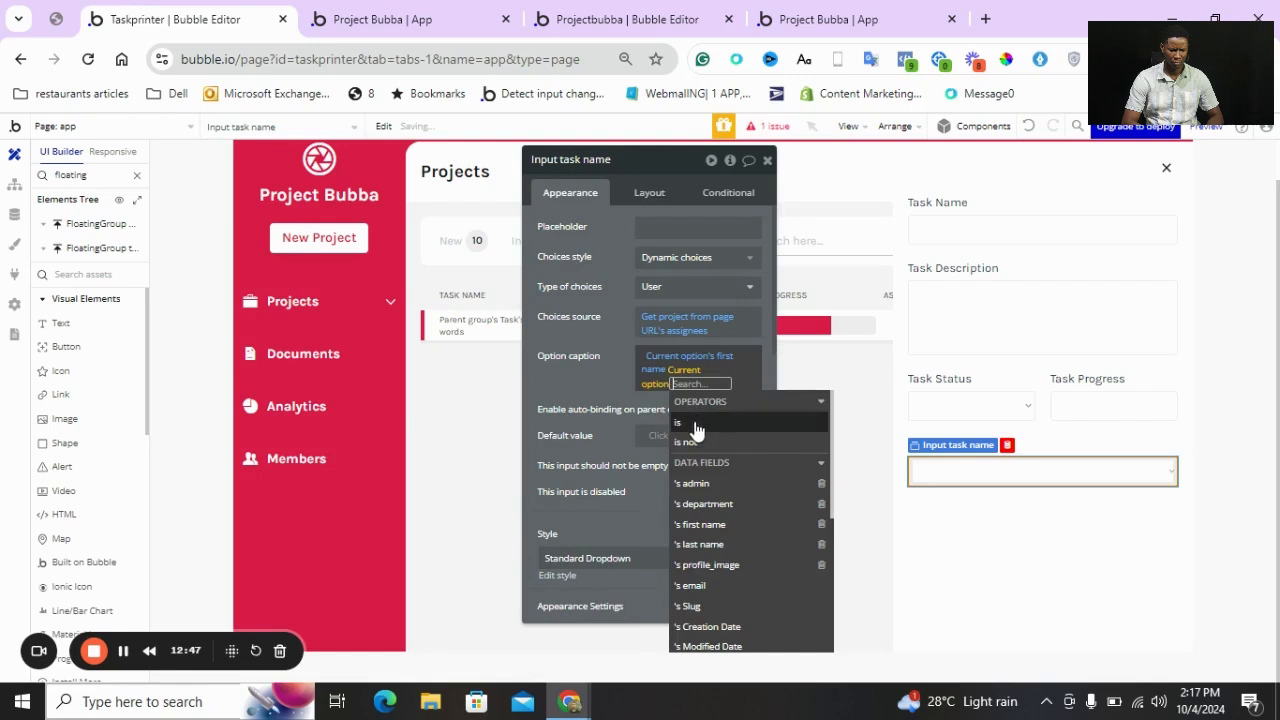
pyautogui.click(705, 546)
pyautogui.click(557, 356)
pyautogui.moveTo(559, 336); pyautogui.dragTo(531, 350)
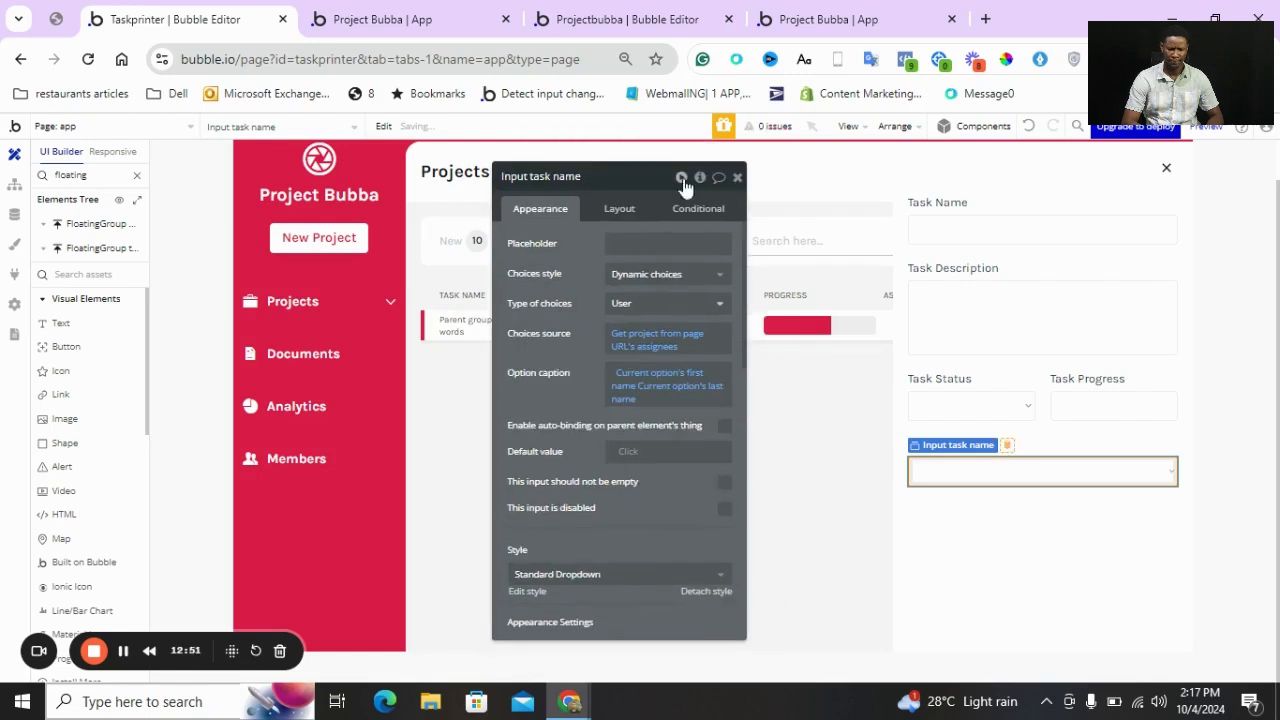
pyautogui.click(738, 177)
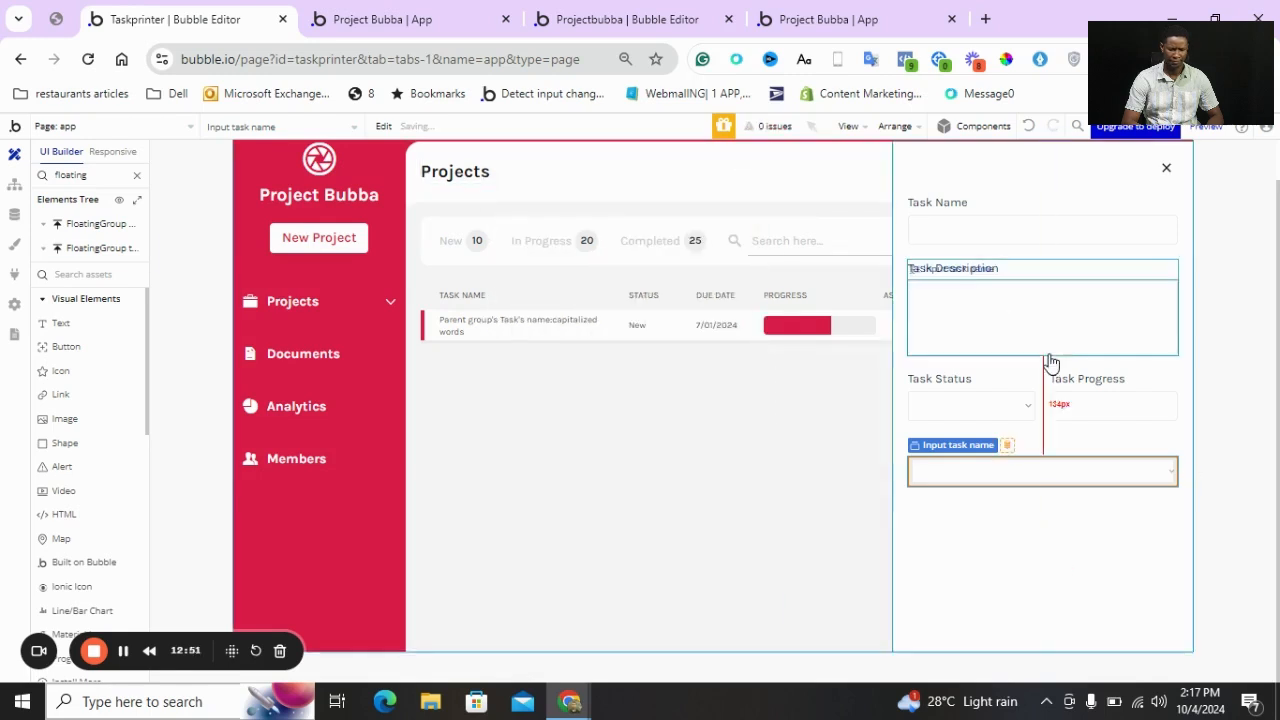
# Add a button labelled "Create Task" below the Task Members dropdown in the task floating group
pyautogui.doubleClick(1048, 450)
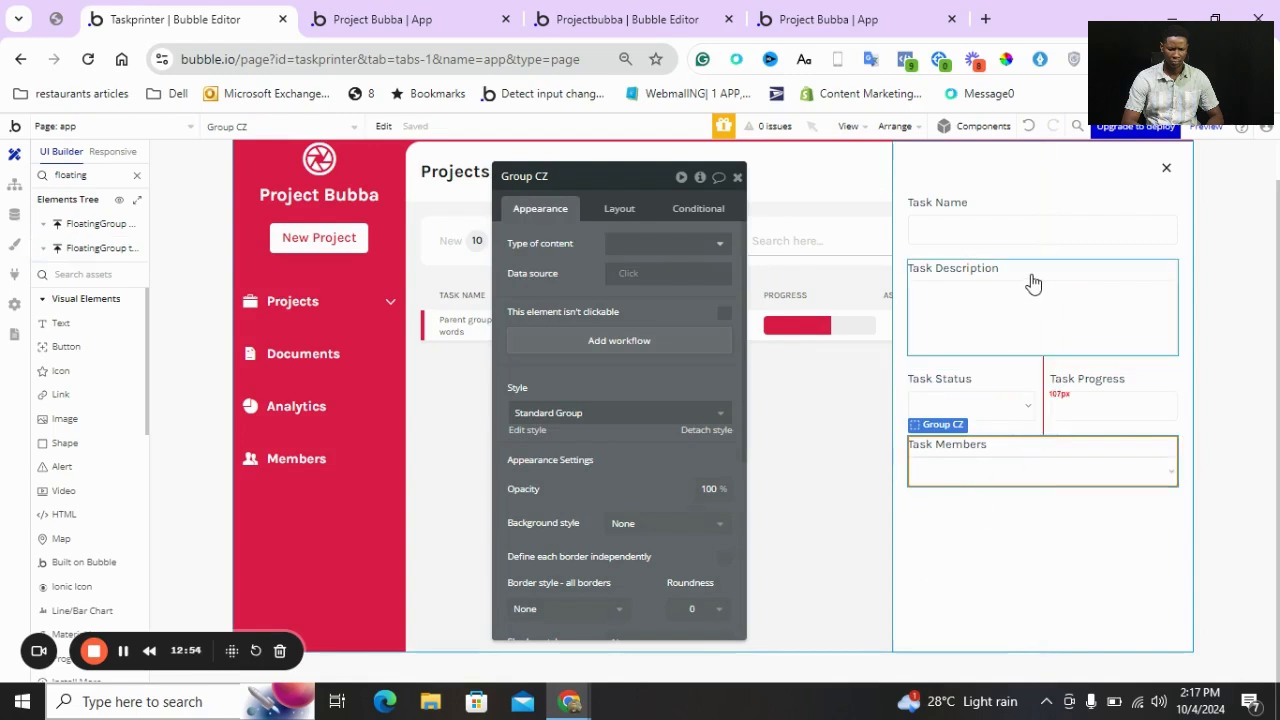
pyautogui.click(737, 177)
pyautogui.click(70, 349)
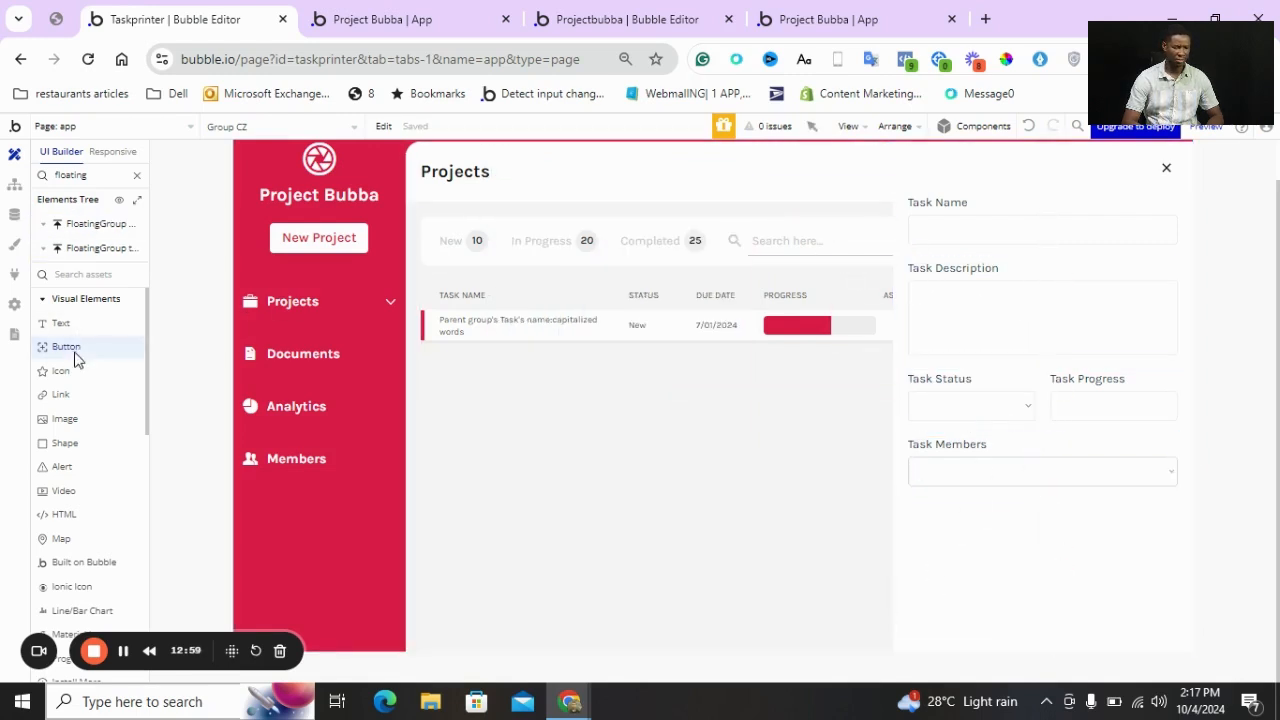
pyautogui.moveTo(944, 518); pyautogui.dragTo(1100, 563)
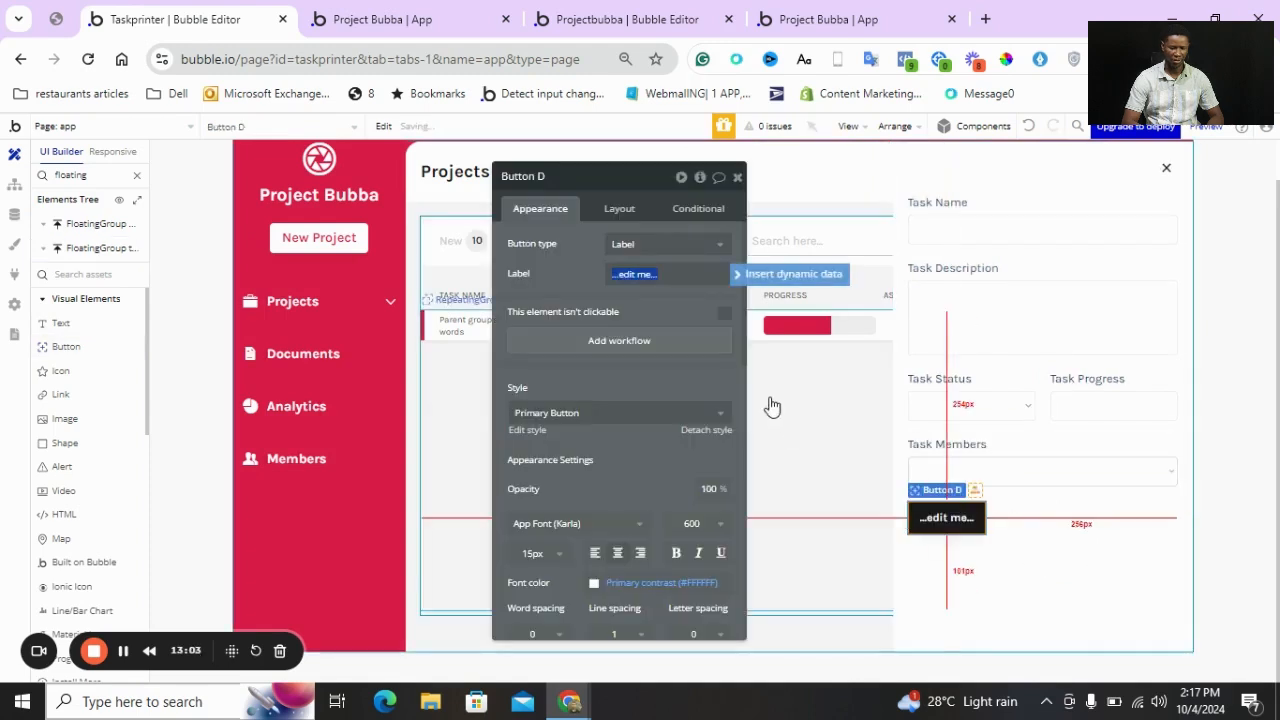
pyautogui.write('Create Task')
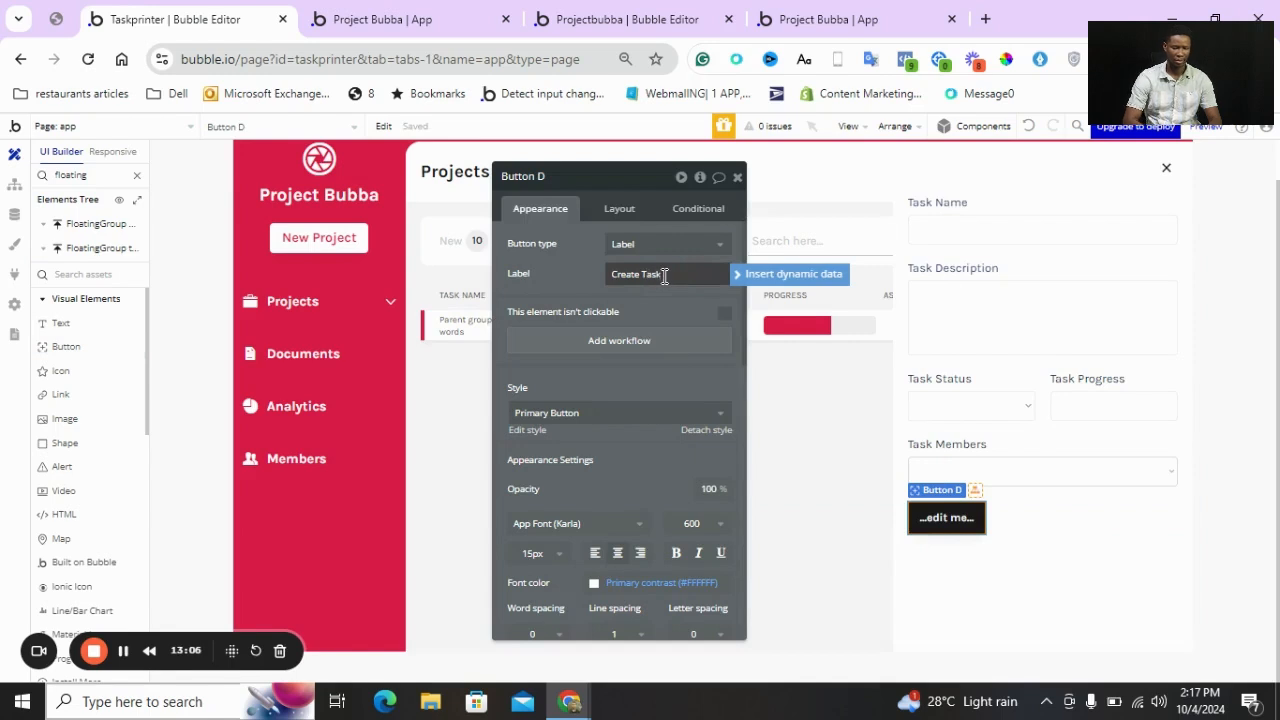
# Try right alignment for the Create Task button, and settle on centred horizontal alignment
pyautogui.click(619, 209)
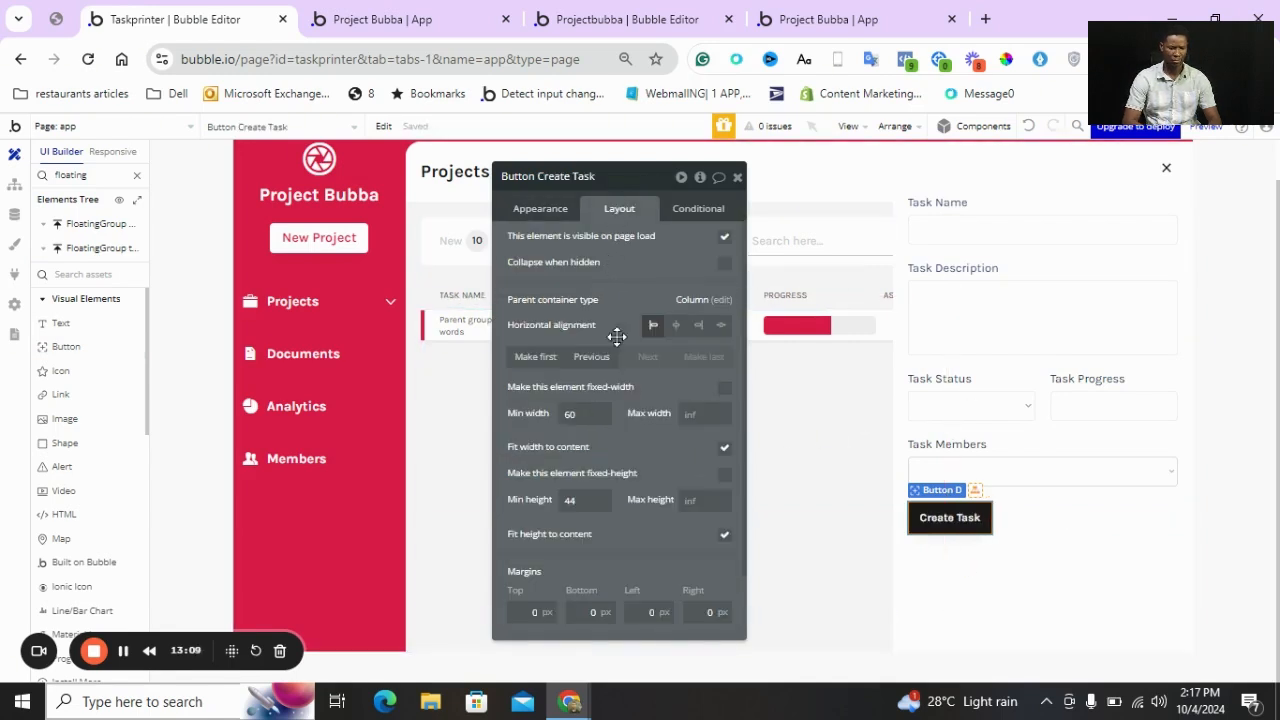
pyautogui.click(677, 326)
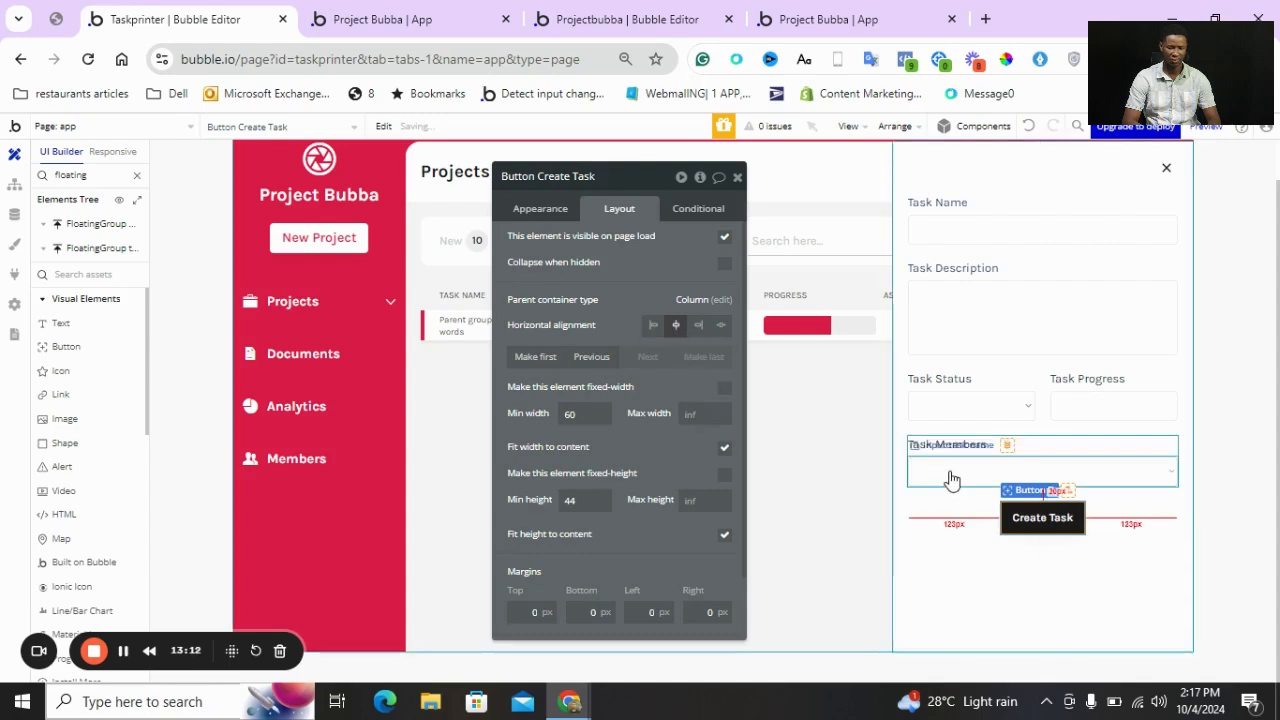
pyautogui.click(699, 328)
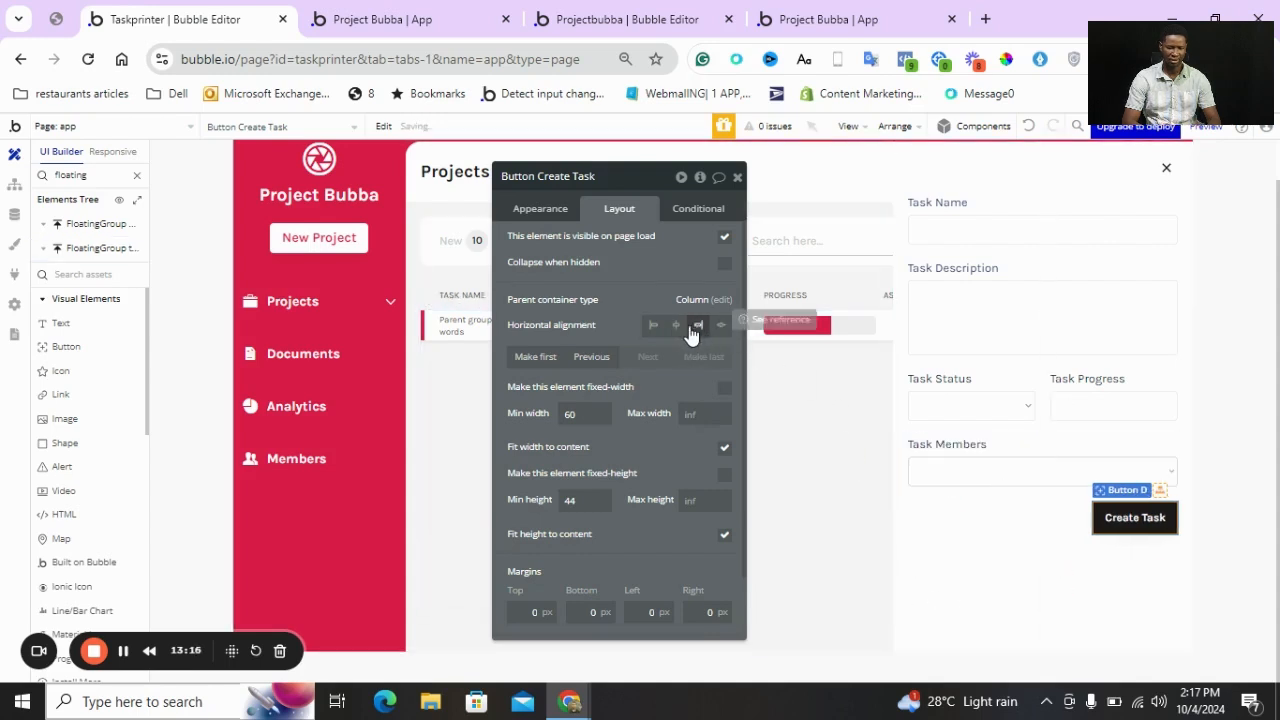
pyautogui.click(677, 326)
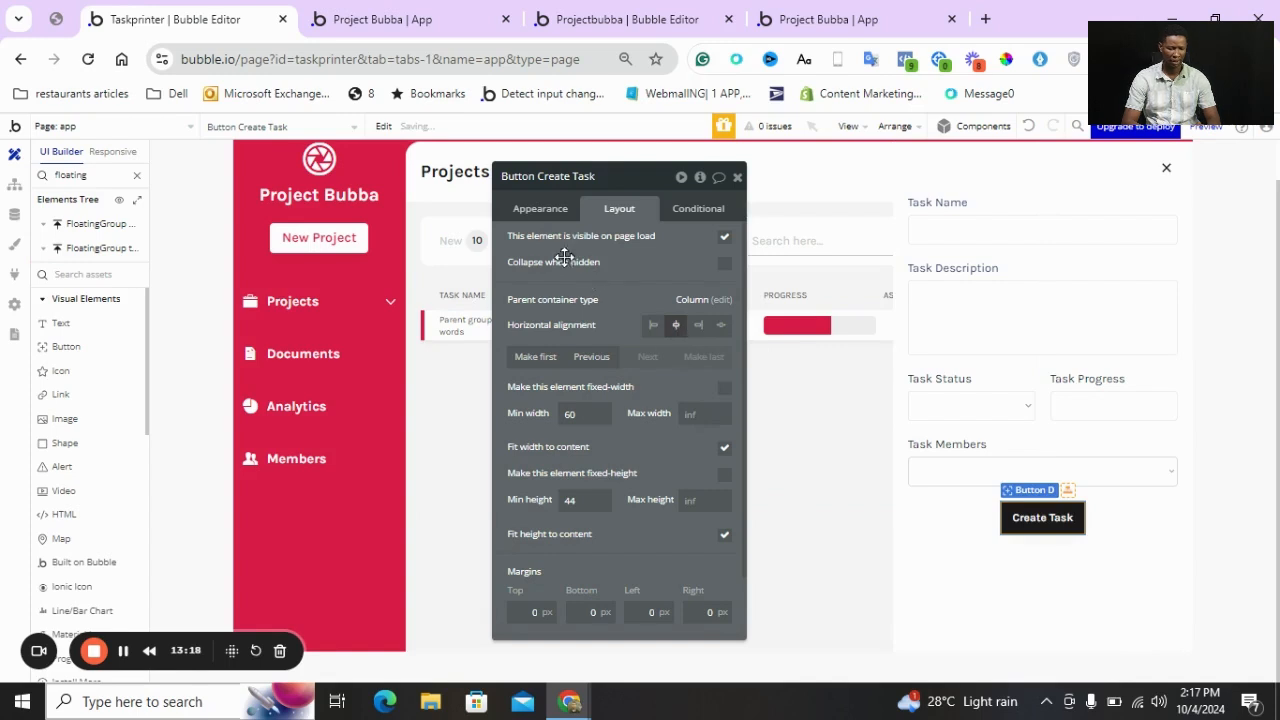
# Set the Create Task button's background to the "main colour - gold" colour variable, keeping the Primary Button style
pyautogui.click(530, 209)
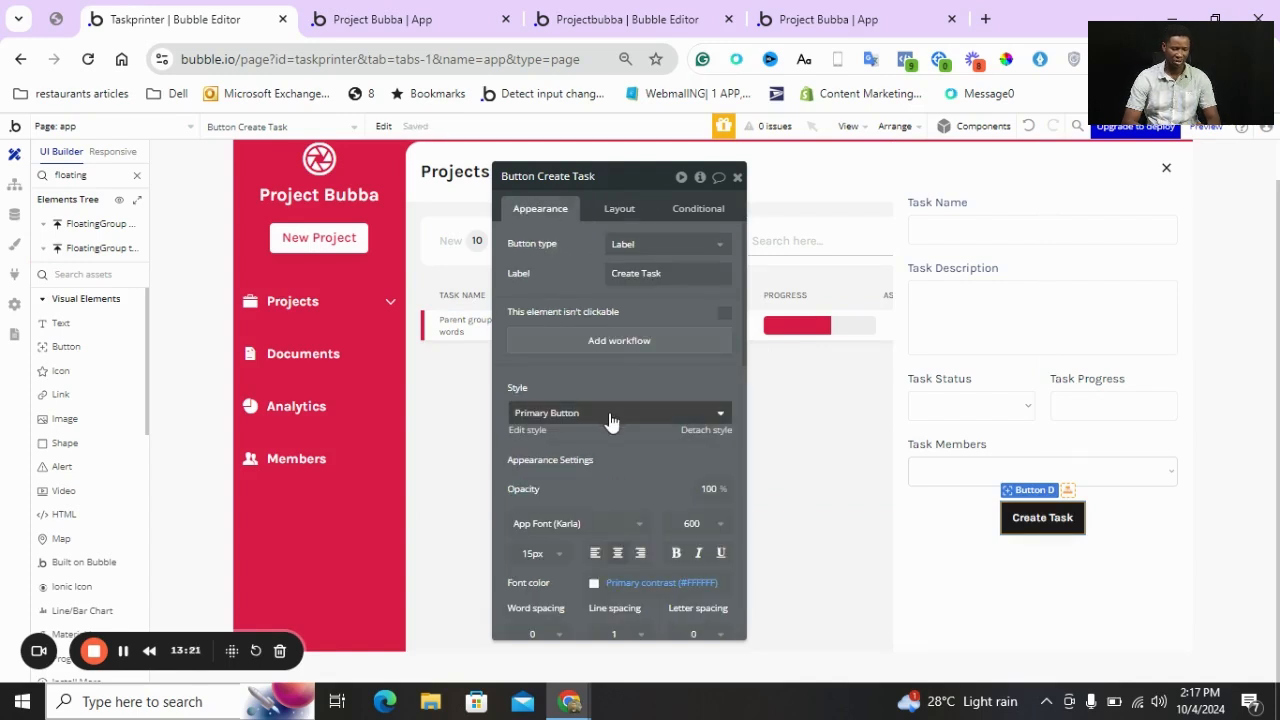
pyautogui.click(609, 415)
pyautogui.click(583, 503)
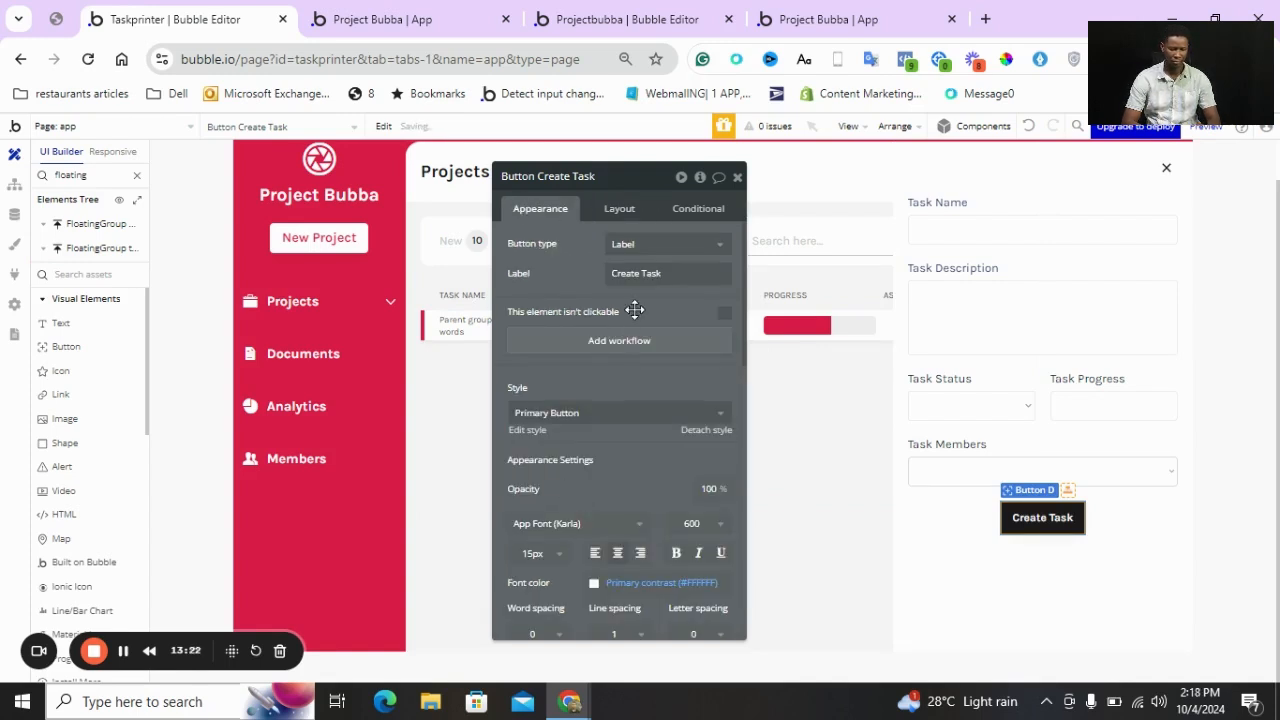
pyautogui.scroll(-3, 635, 311)
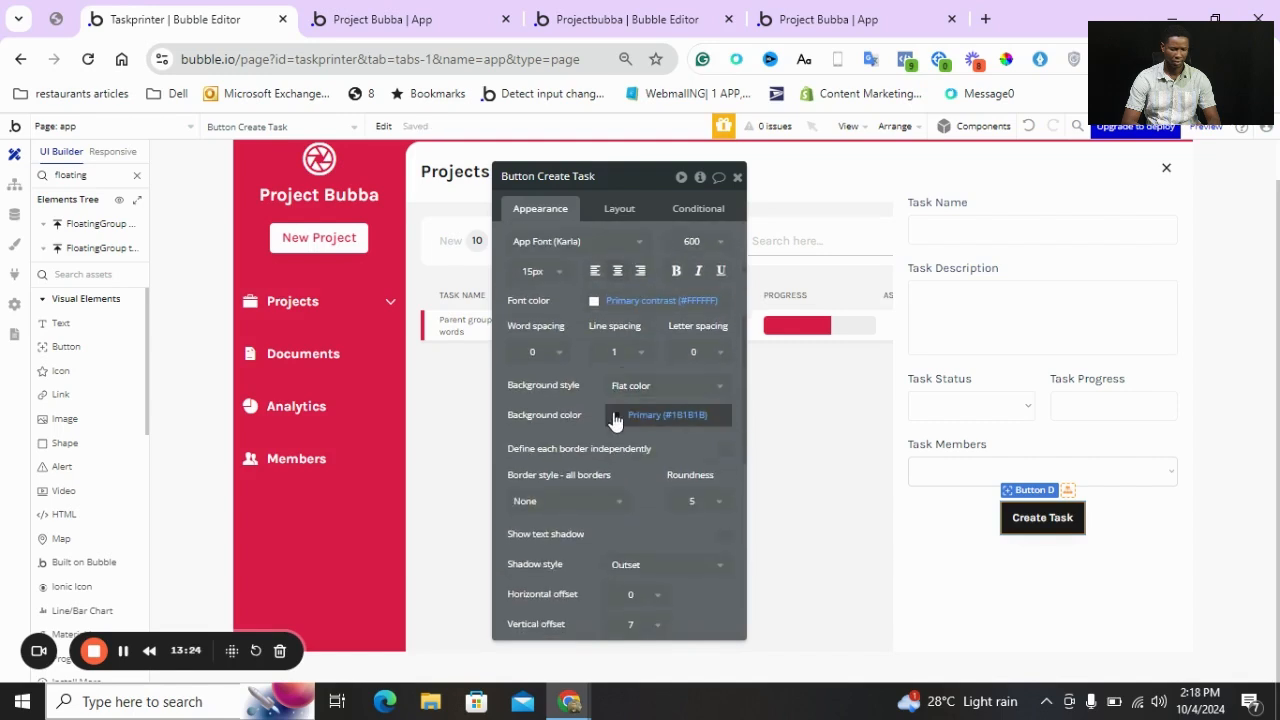
pyautogui.click(615, 416)
pyautogui.click(639, 632)
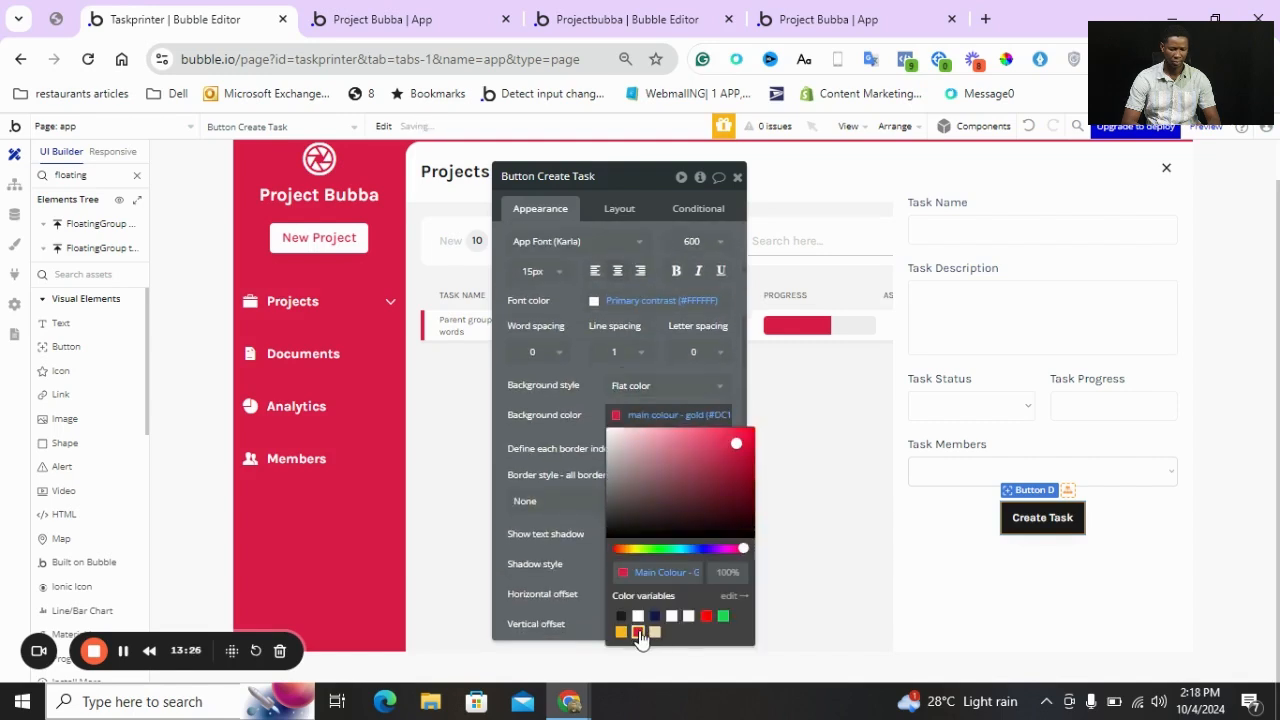
# Group the Task Name, Task Description, Status/Progress and Task Members groups together in a column container
pyautogui.click(982, 547)
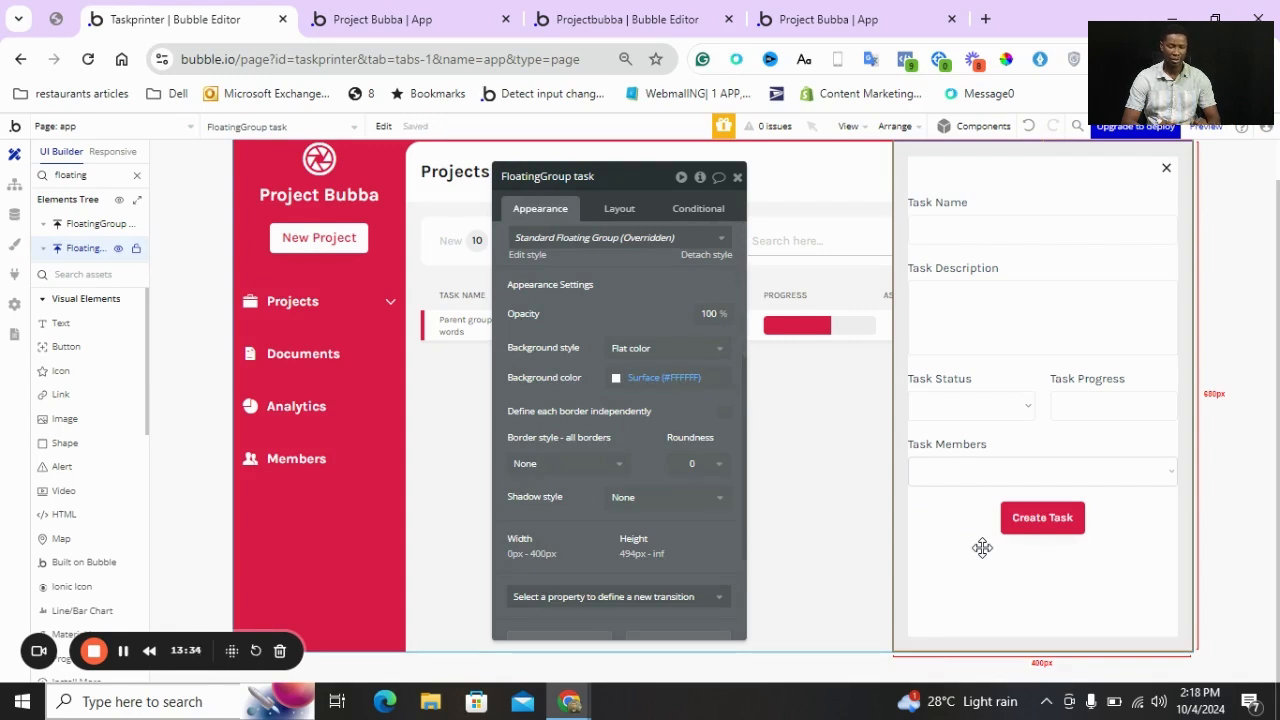
pyautogui.click(1042, 201)
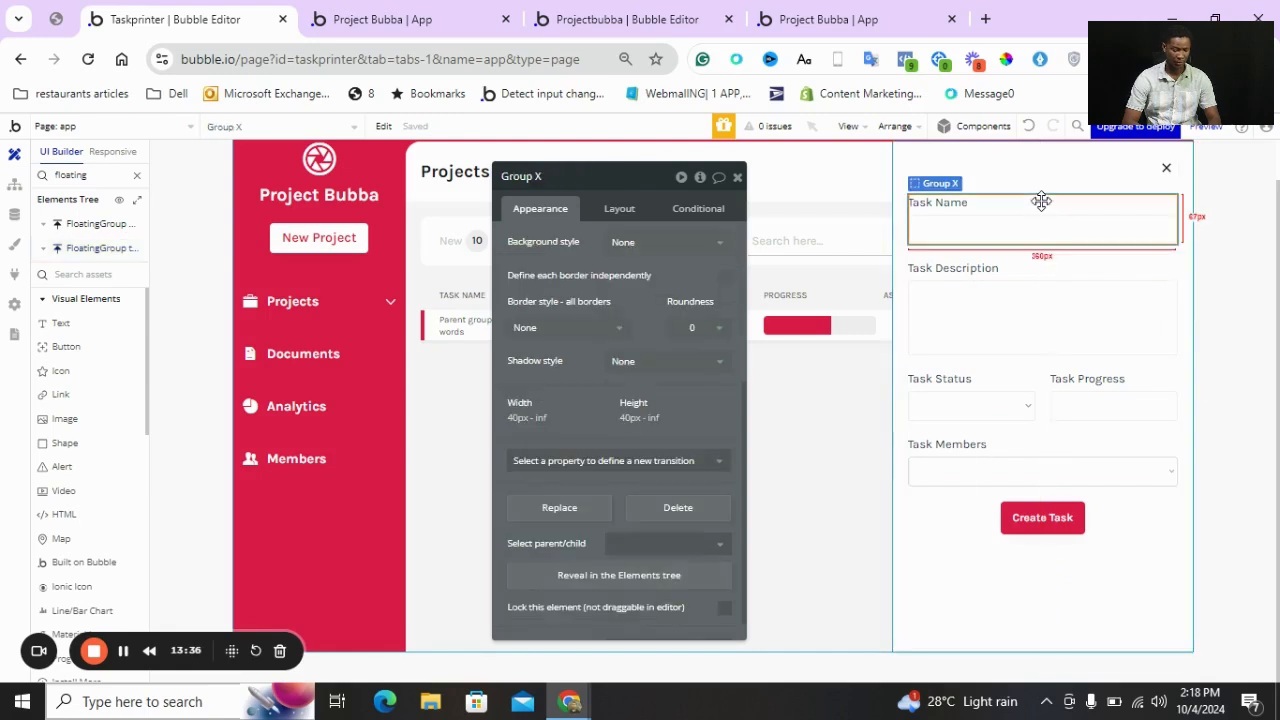
pyautogui.keyDown('shift'); pyautogui.click(1037, 272); pyautogui.keyUp('shift')
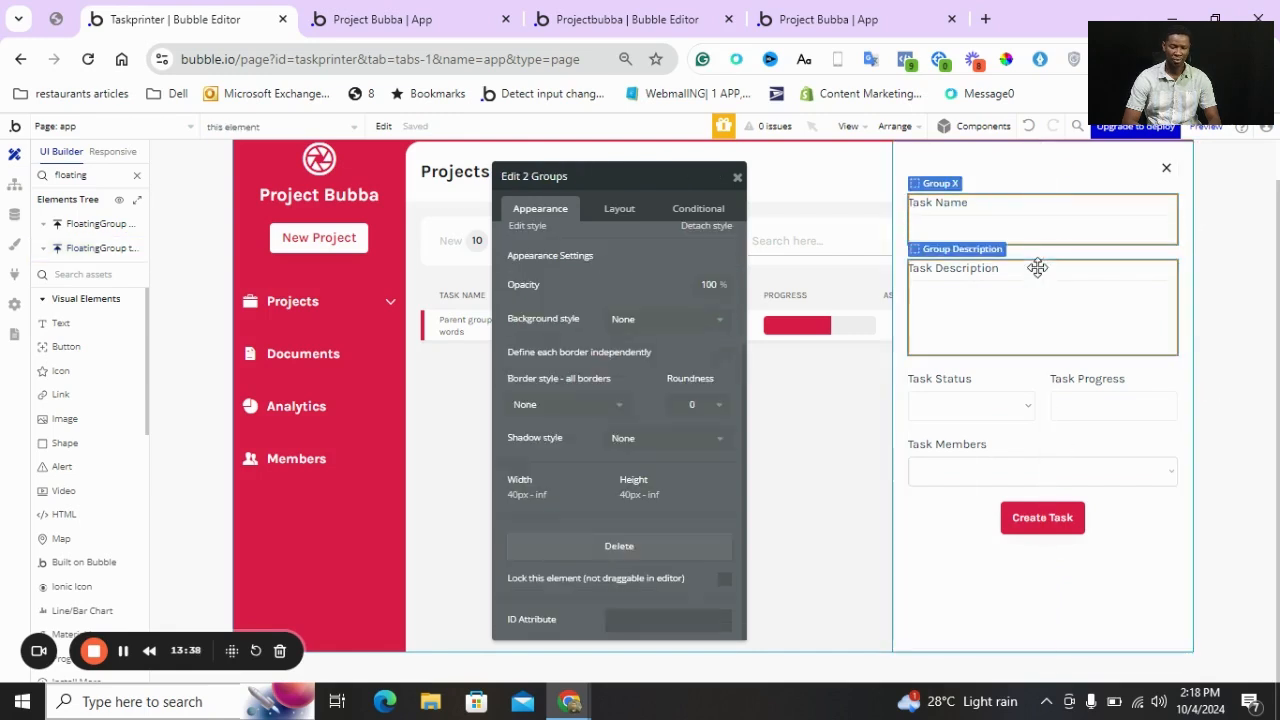
pyautogui.keyDown('shift'); pyautogui.click(1035, 396); pyautogui.keyUp('shift')
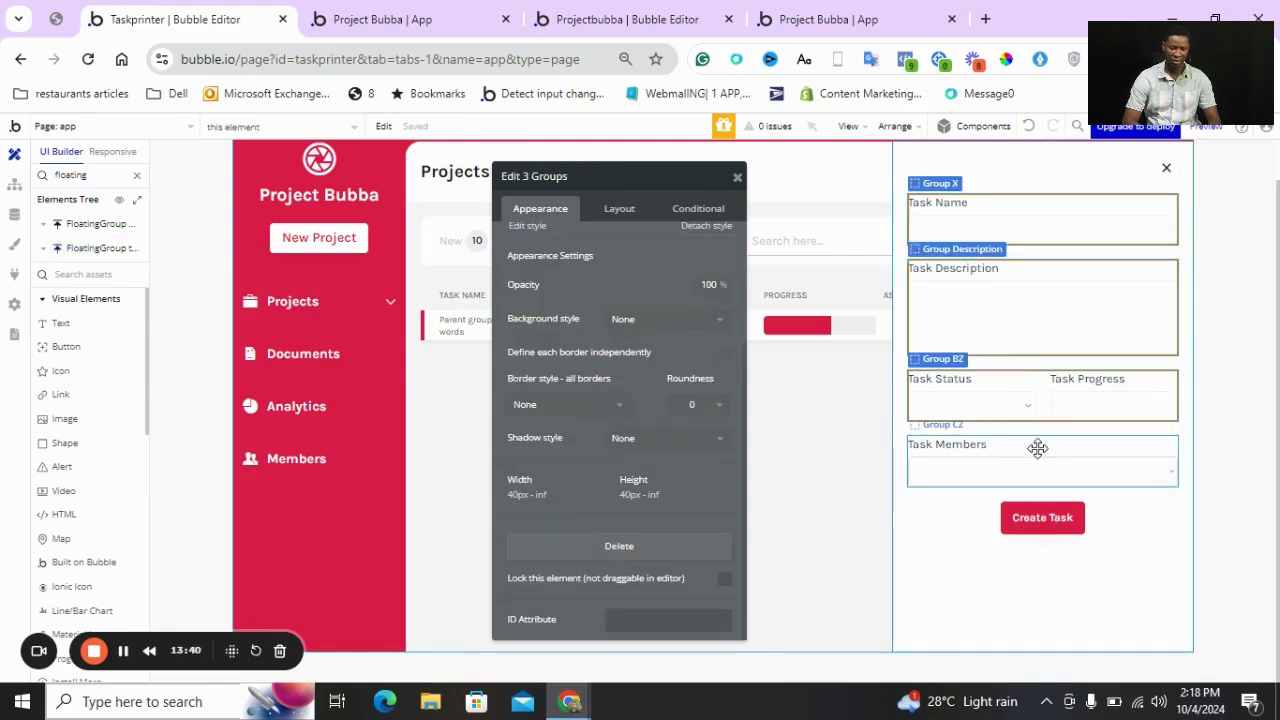
pyautogui.keyDown('shift'); pyautogui.click(1037, 448); pyautogui.keyUp('shift')
pyautogui.rightClick(1037, 448)
pyautogui.moveTo(1089, 472)
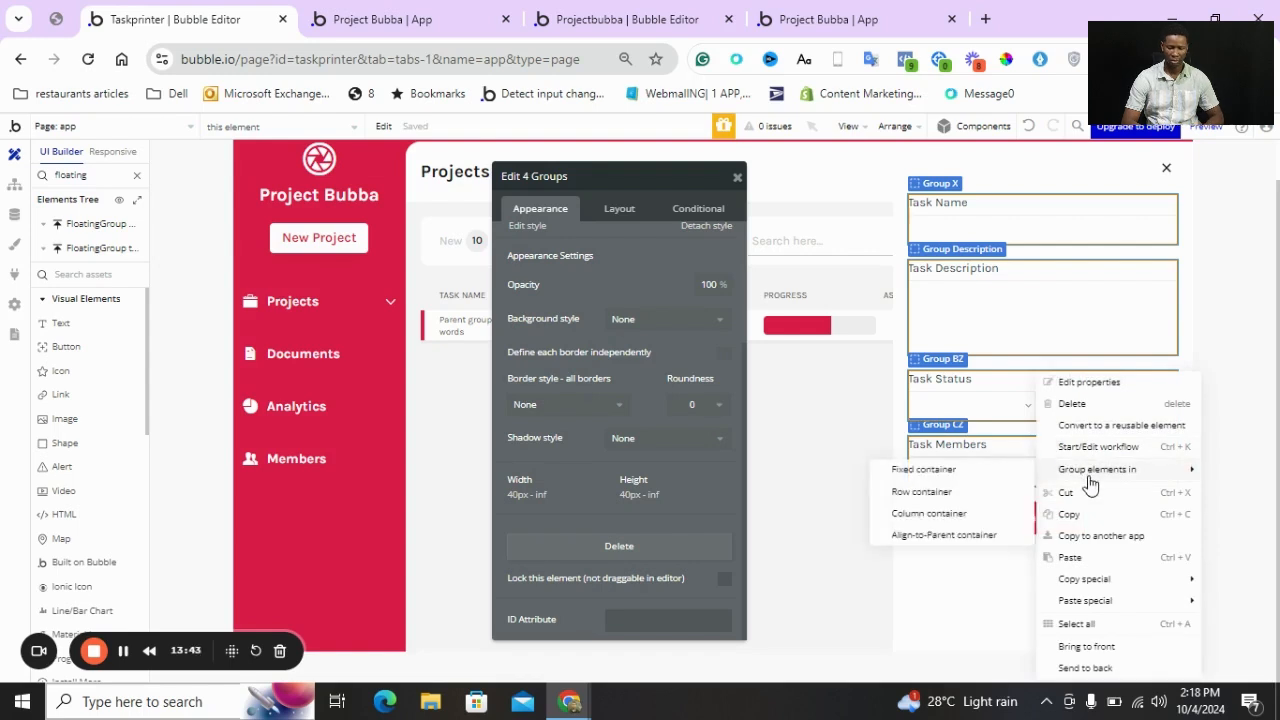
pyautogui.click(929, 513)
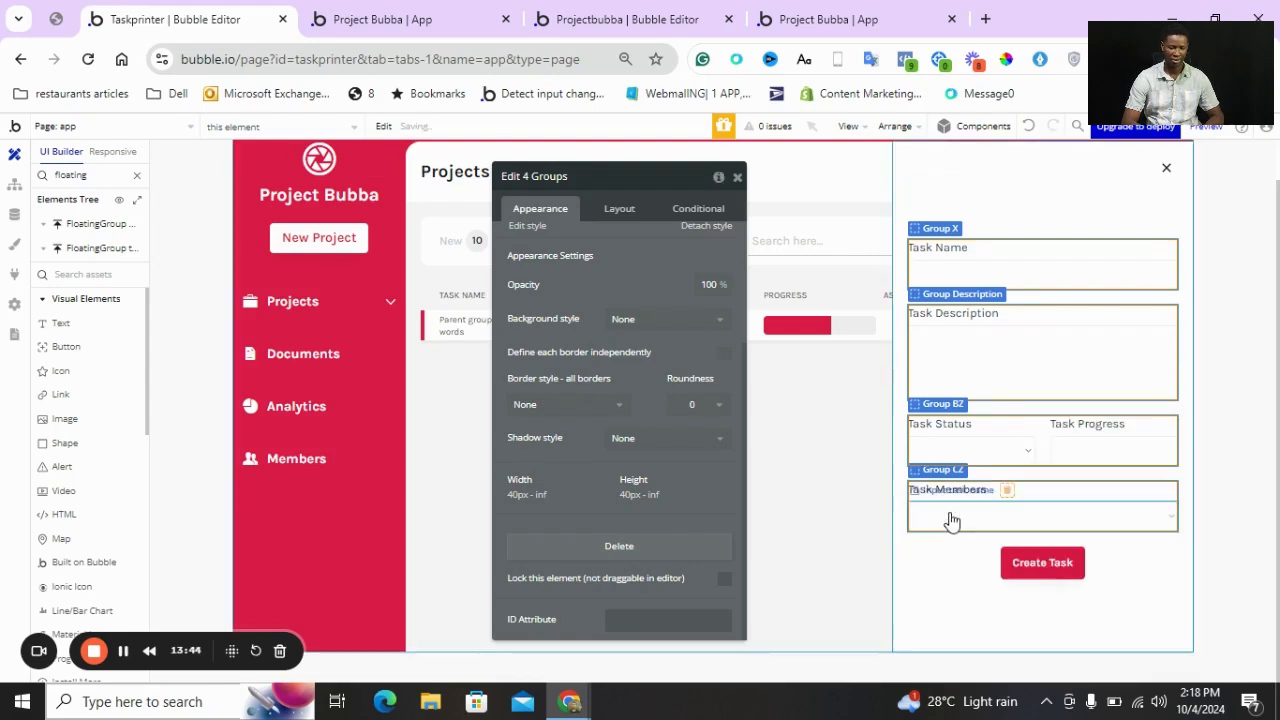
# Turn off fit width to content for the new column group, and apply gap spacing with a 20 px row gap
pyautogui.click(631, 212)
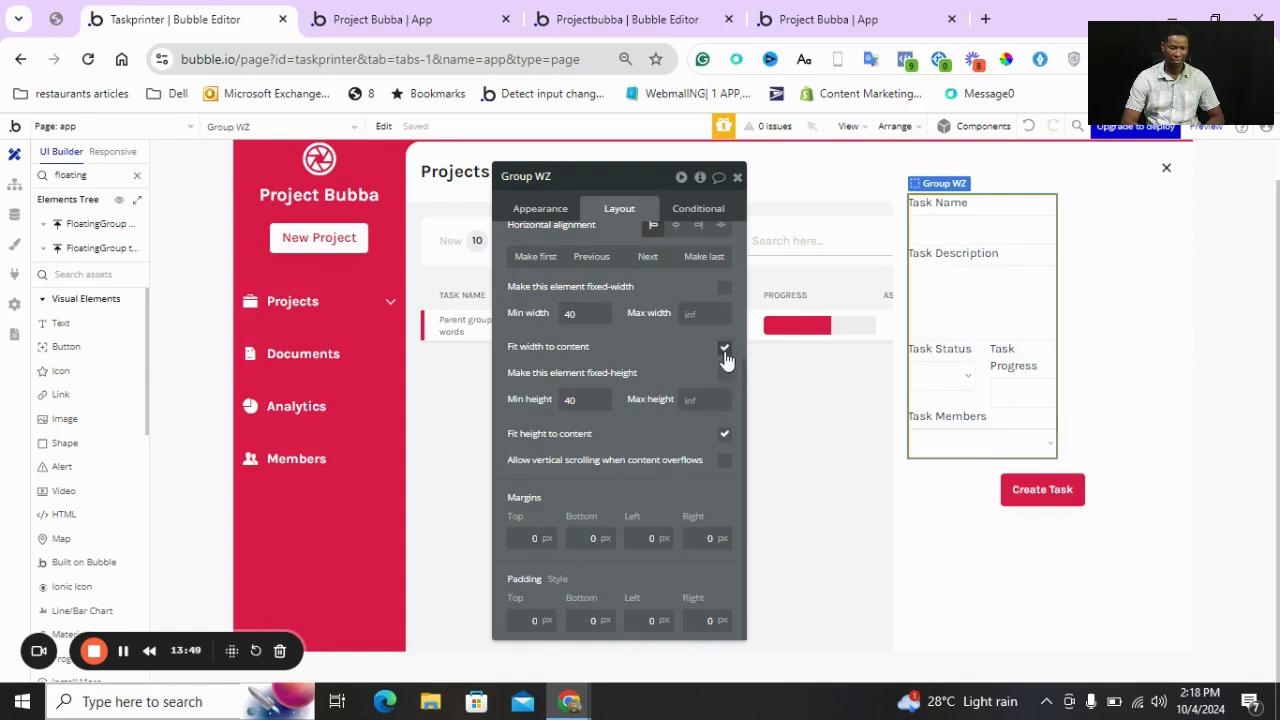
pyautogui.click(724, 350)
pyautogui.scroll(3, 655, 304)
pyautogui.click(722, 304)
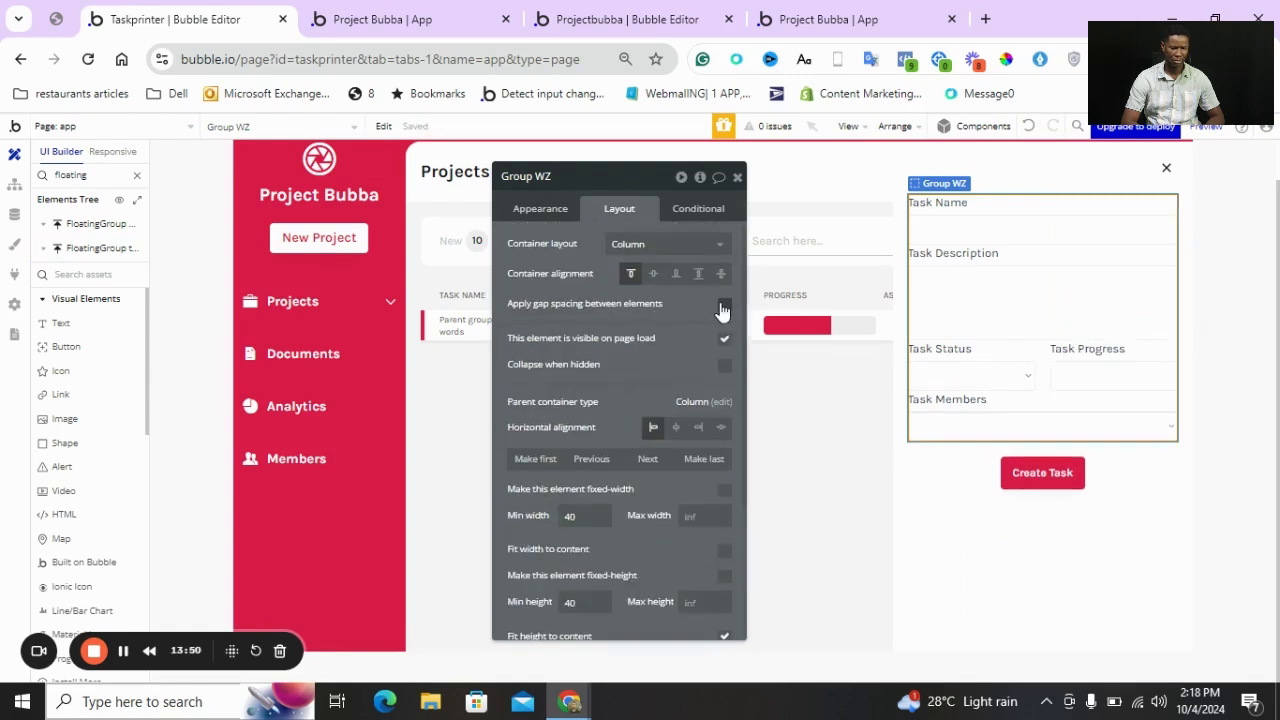
pyautogui.click(701, 338)
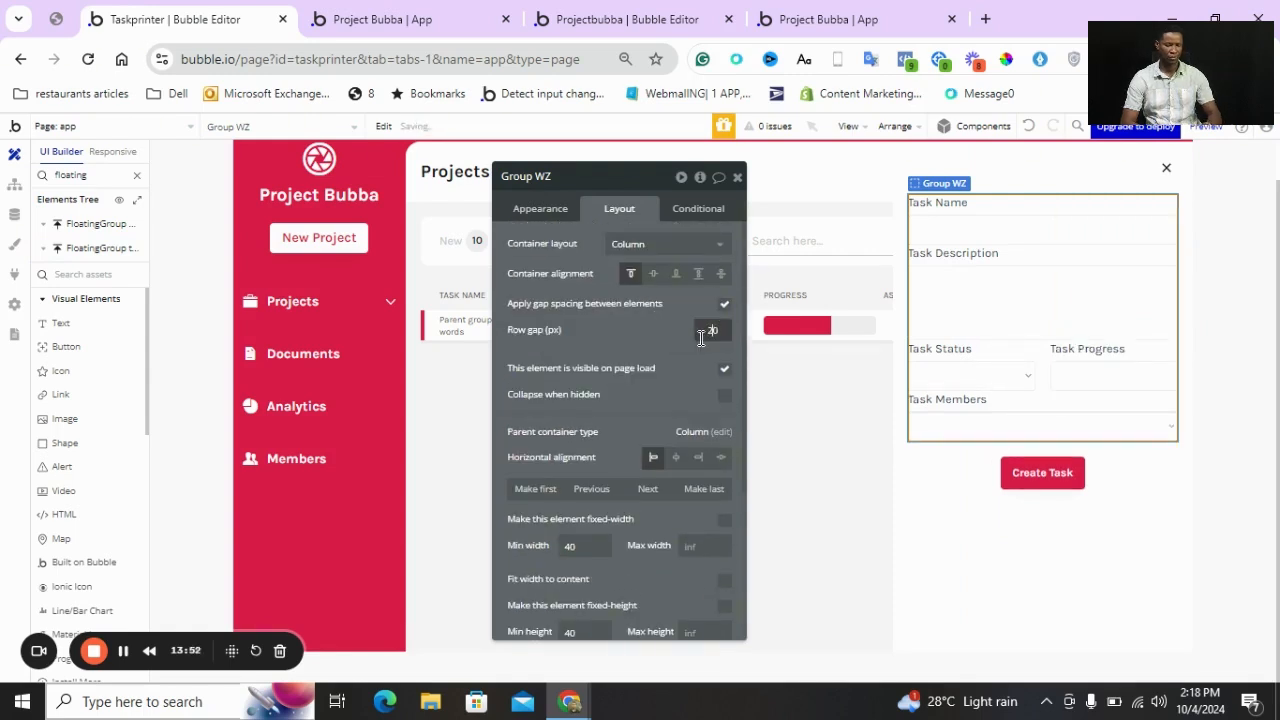
pyautogui.write('20')
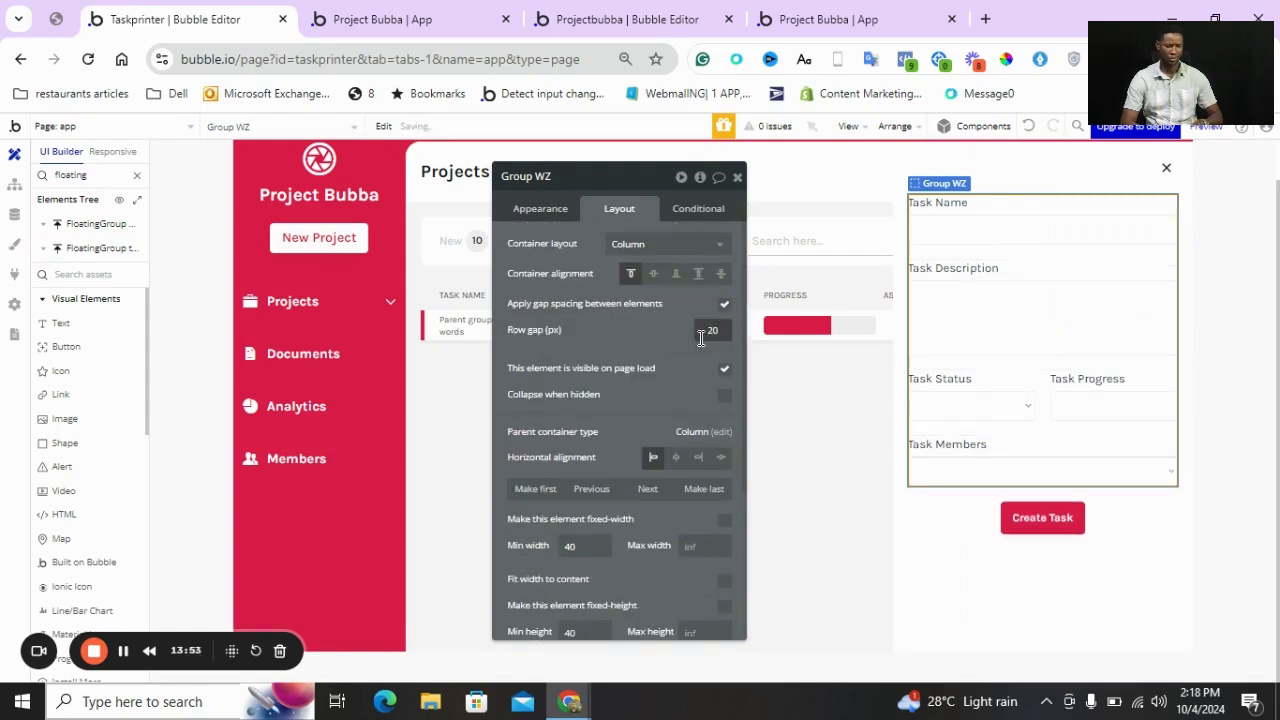
# Try the Align to parent and Row container layouts on the task floating group, and return it to Column
pyautogui.click(1020, 172)
pyautogui.click(715, 245)
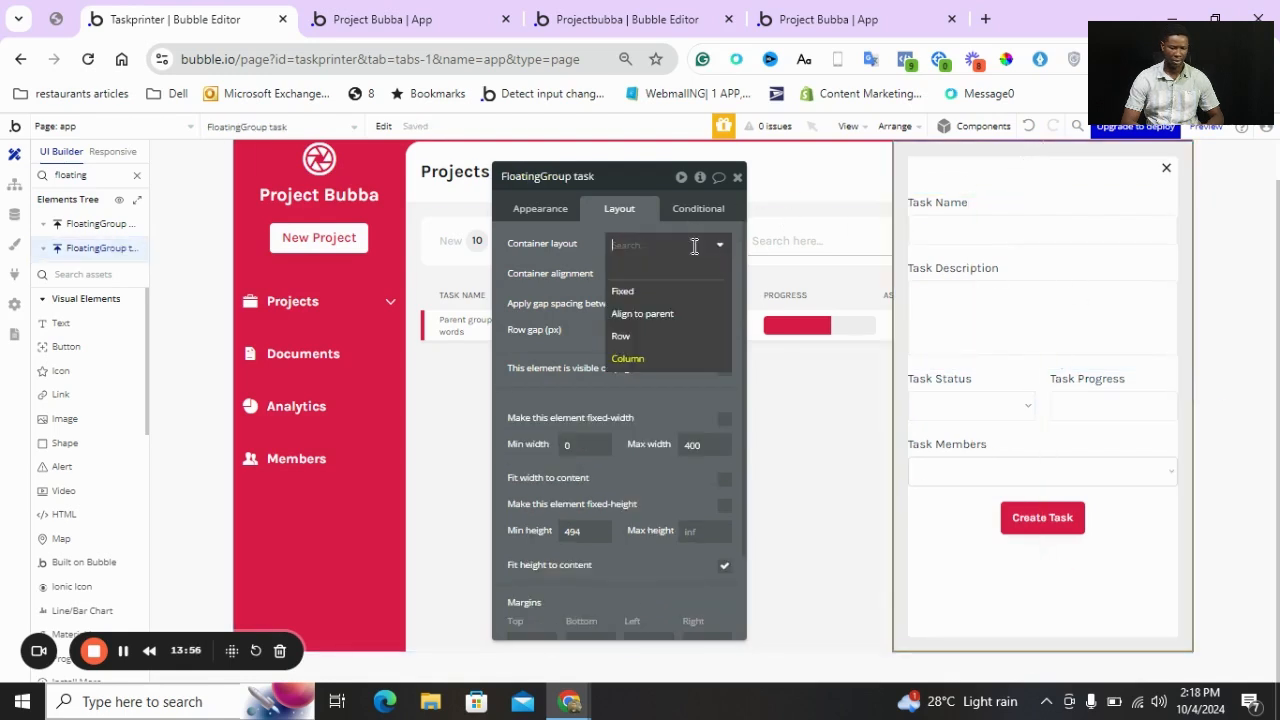
pyautogui.click(643, 318)
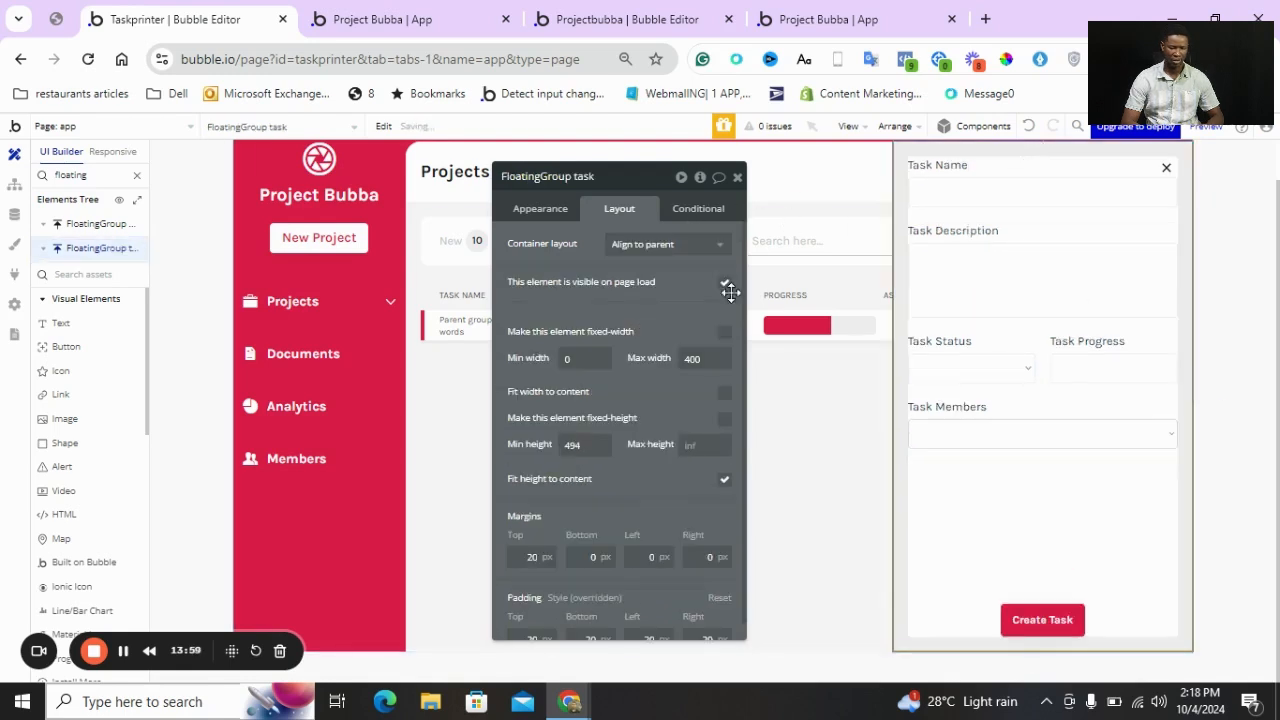
pyautogui.click(660, 247)
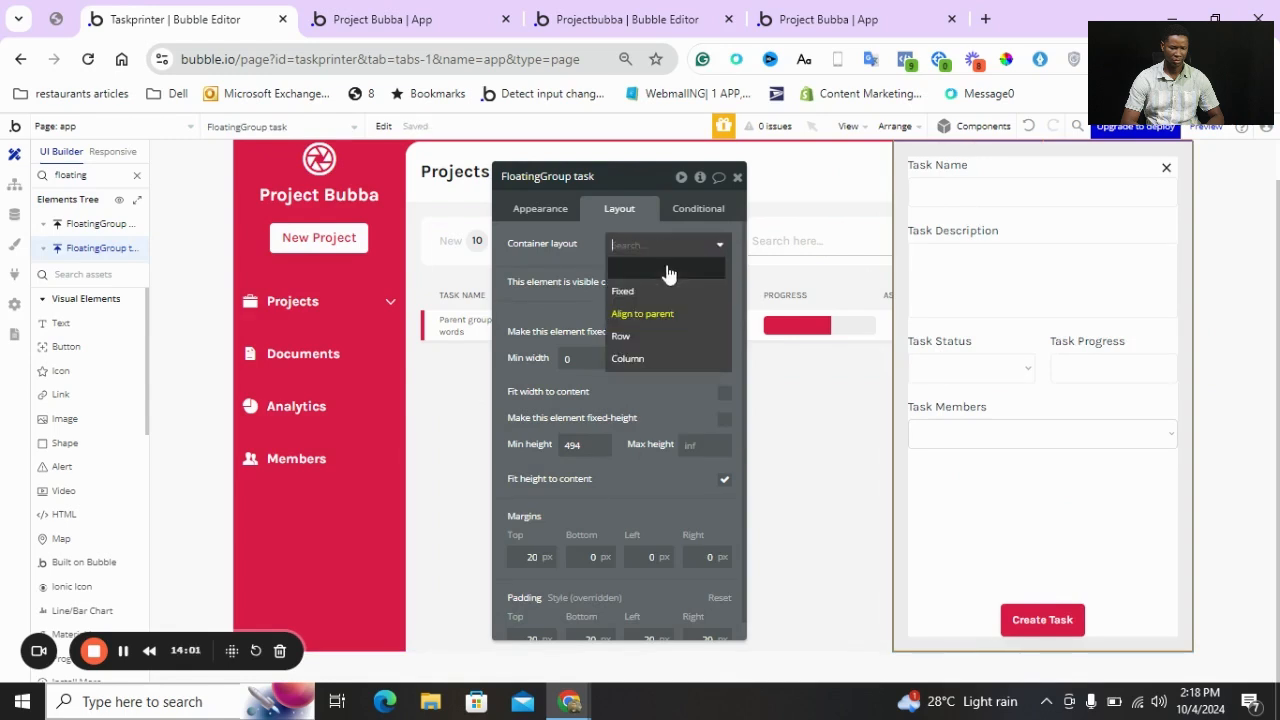
pyautogui.click(648, 340)
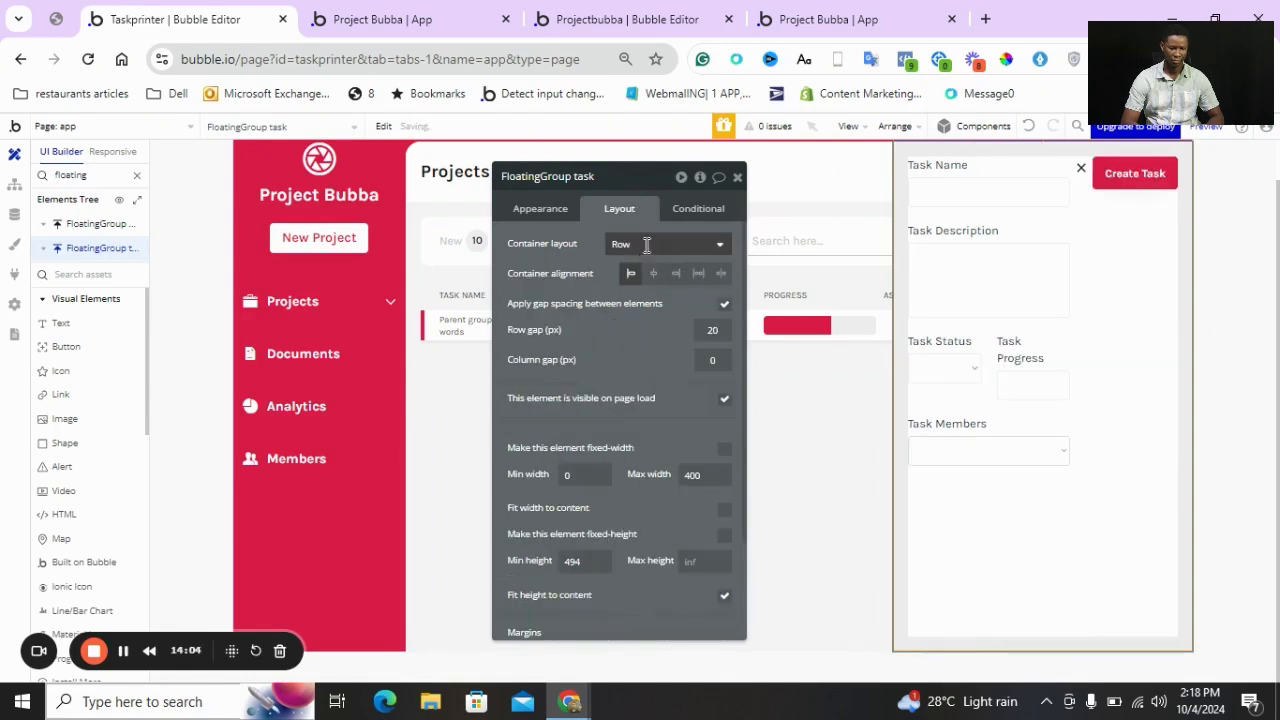
pyautogui.click(643, 244)
pyautogui.click(628, 362)
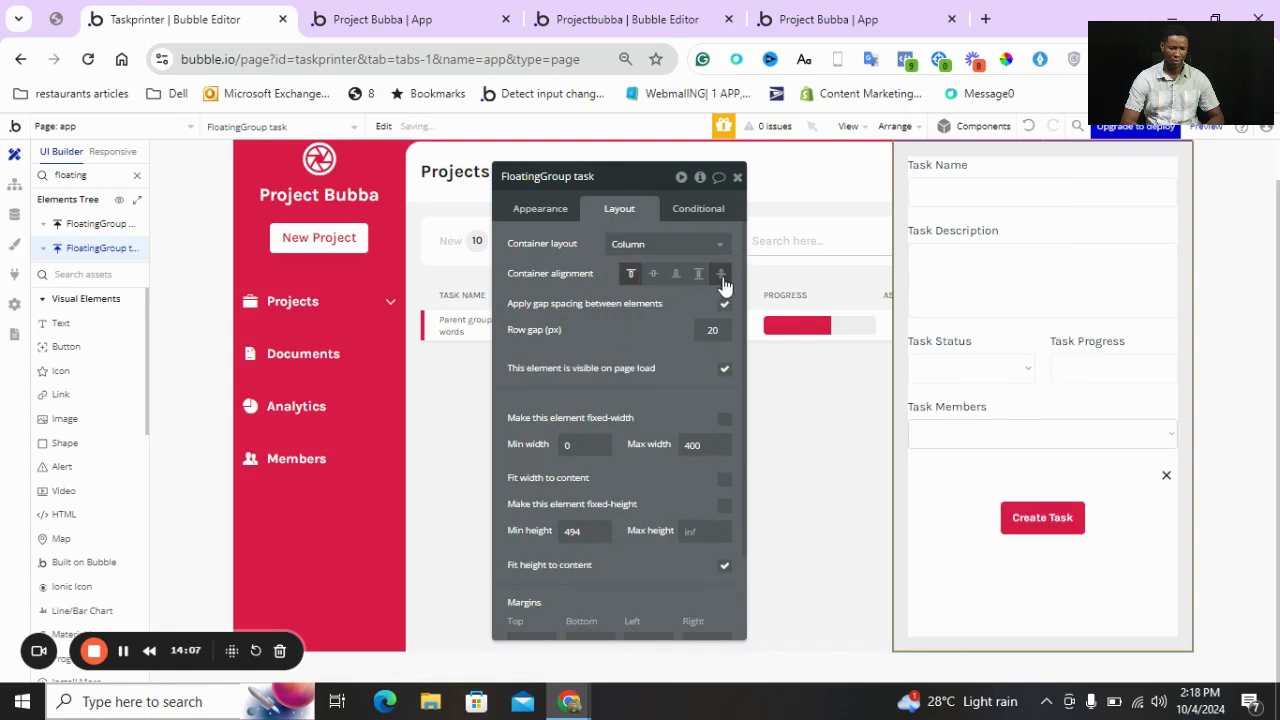
# Distribute the task floating group's contents with space between them, and move the form fields group one place after the close icon
pyautogui.click(721, 274)
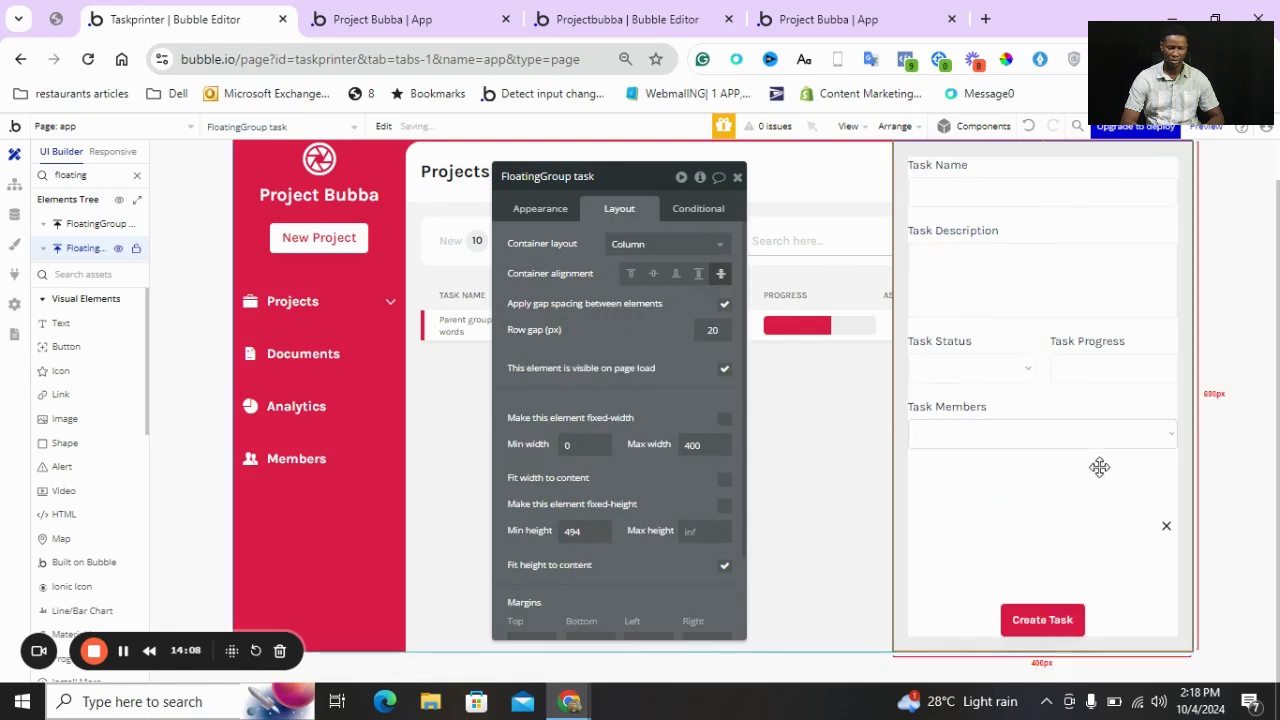
pyautogui.click(1043, 394)
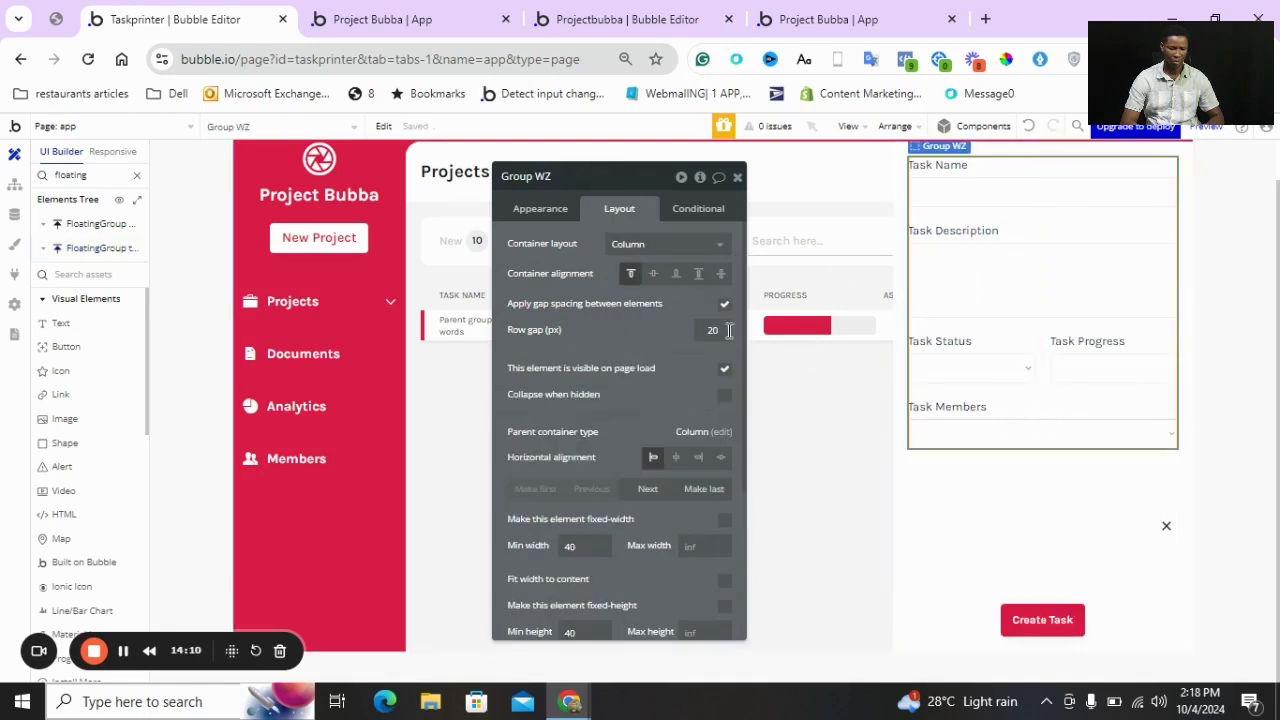
pyautogui.click(648, 489)
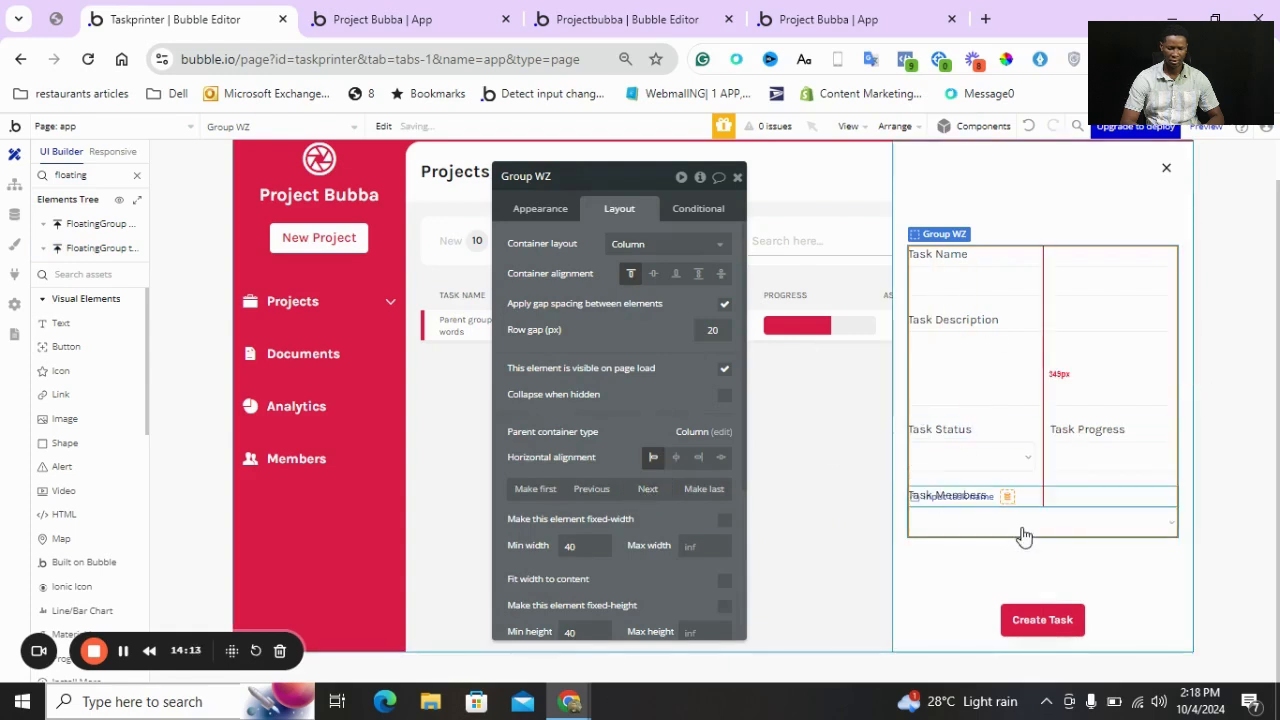
pyautogui.click(1130, 546)
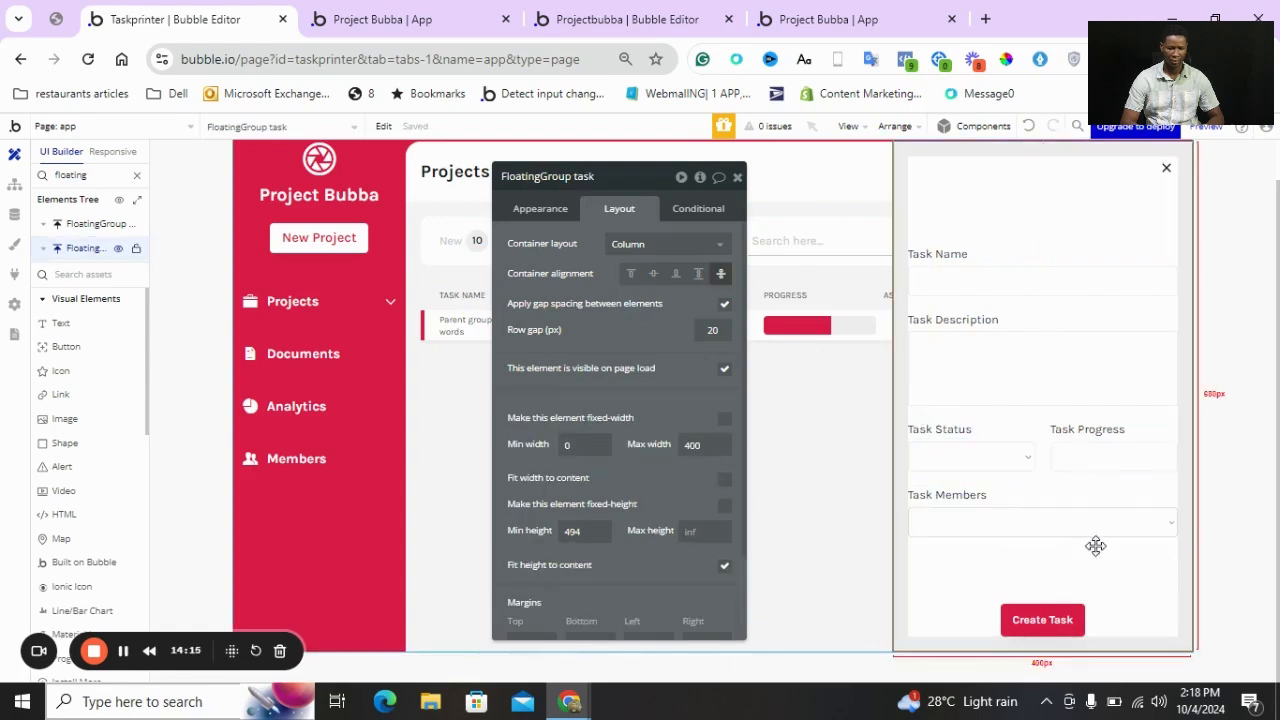
pyautogui.click(1230, 382)
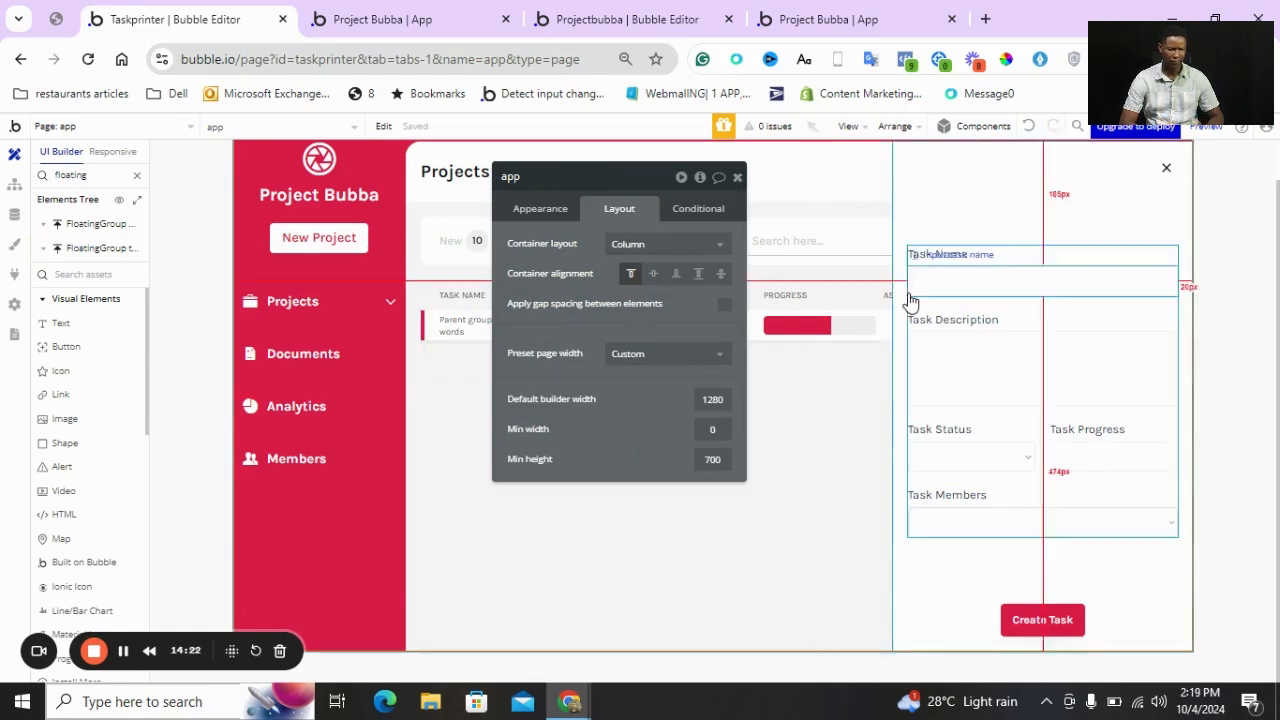
pyautogui.scroll(1, 905, 295)
pyautogui.scroll(-1, 810, 240)
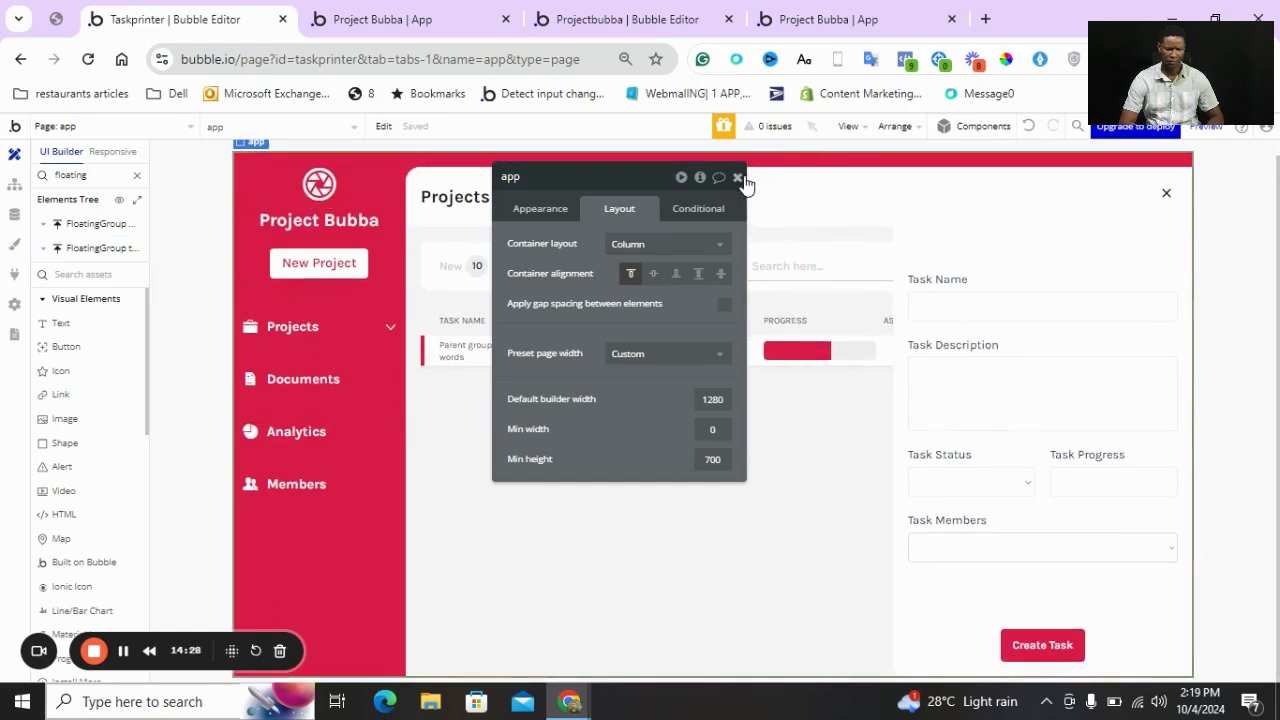
# Add a workflow to the Create Task button with a Create a new thing action of type Task
pyautogui.doubleClick(1043, 642)
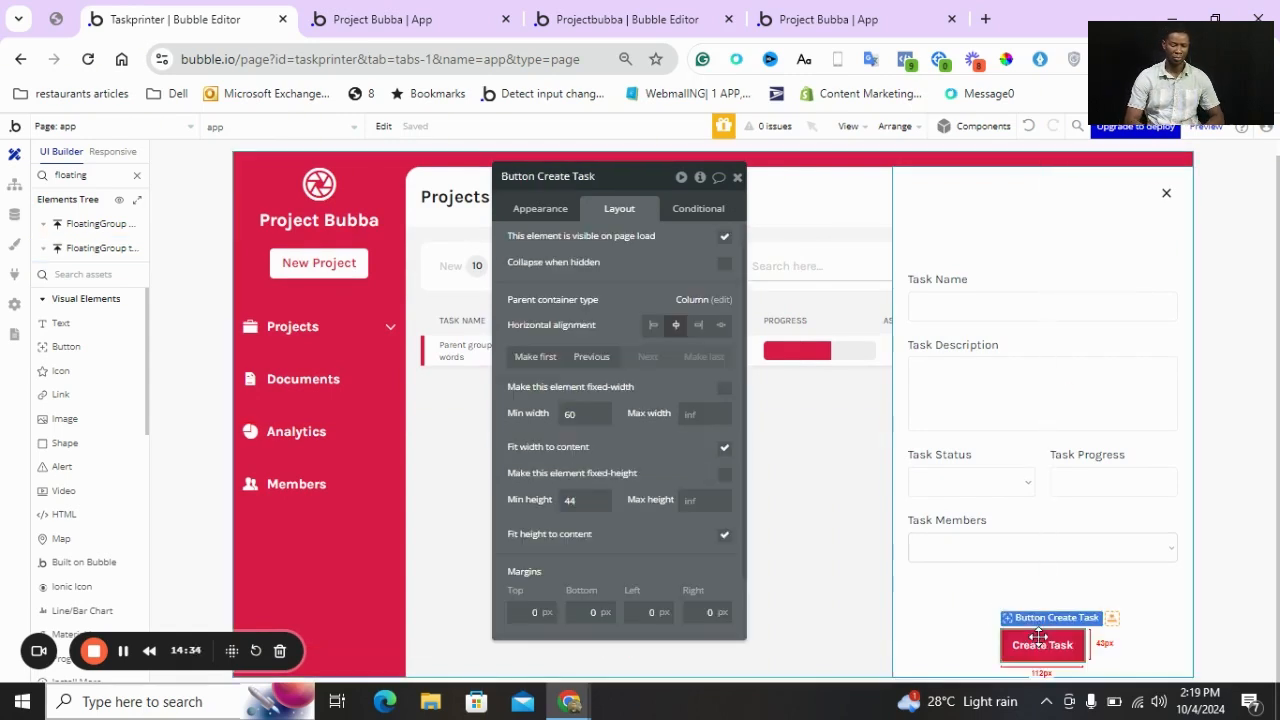
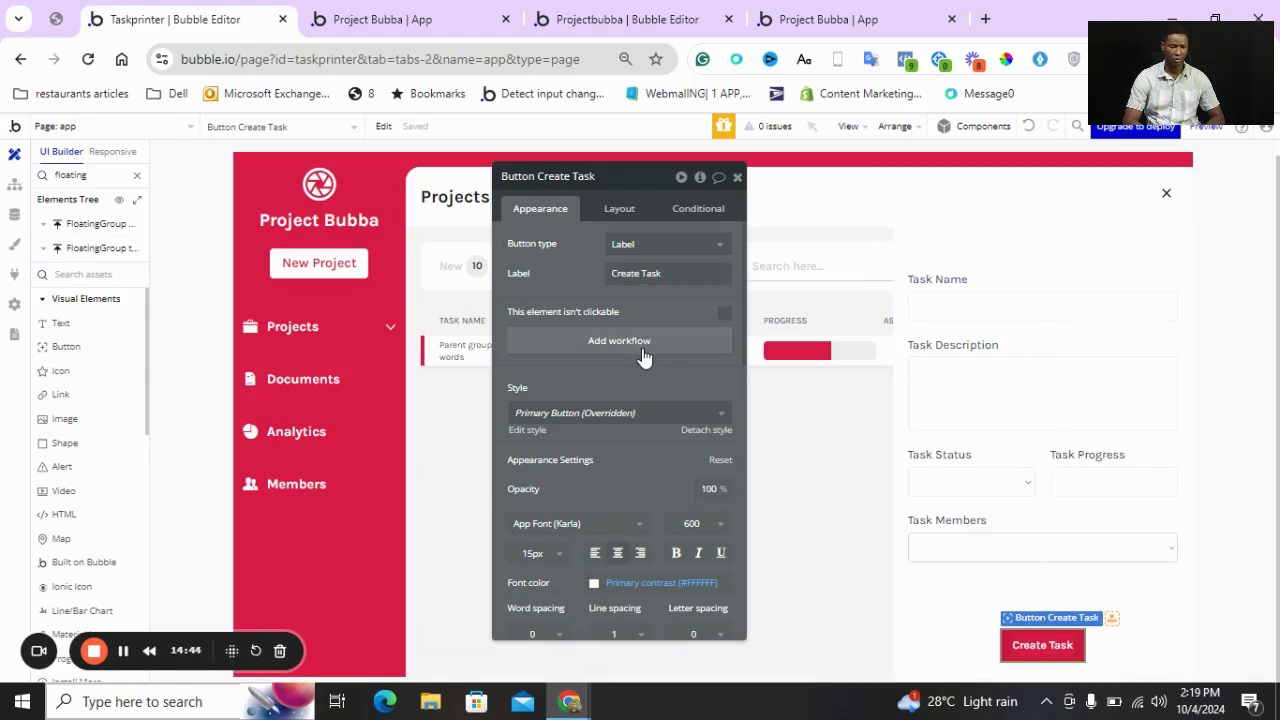
pyautogui.click(643, 357)
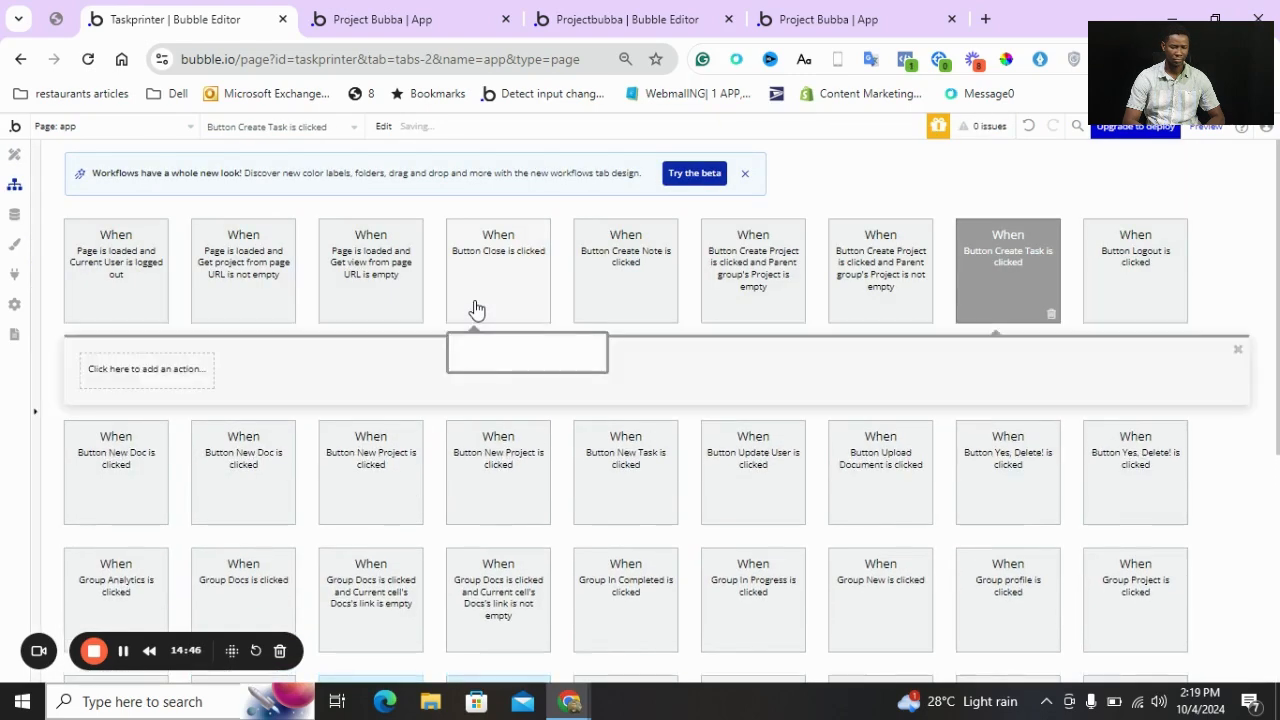
pyautogui.click(186, 370)
pyautogui.moveTo(137, 484)
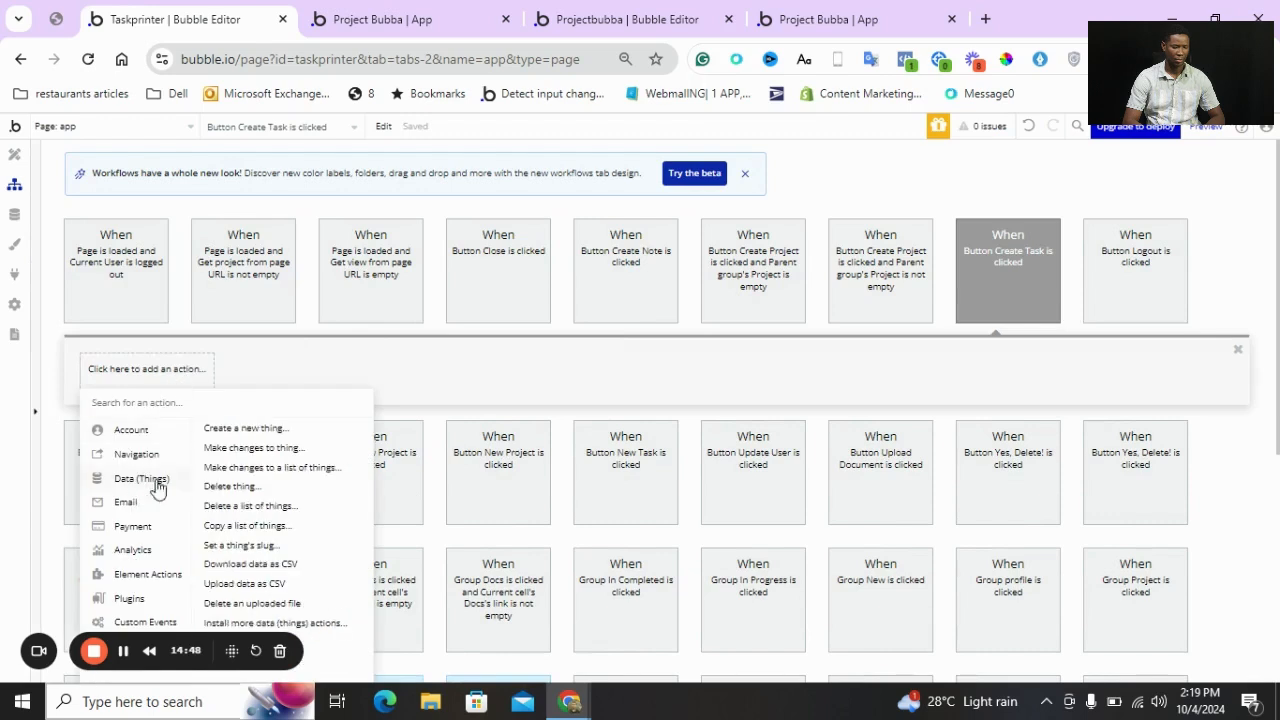
pyautogui.click(250, 429)
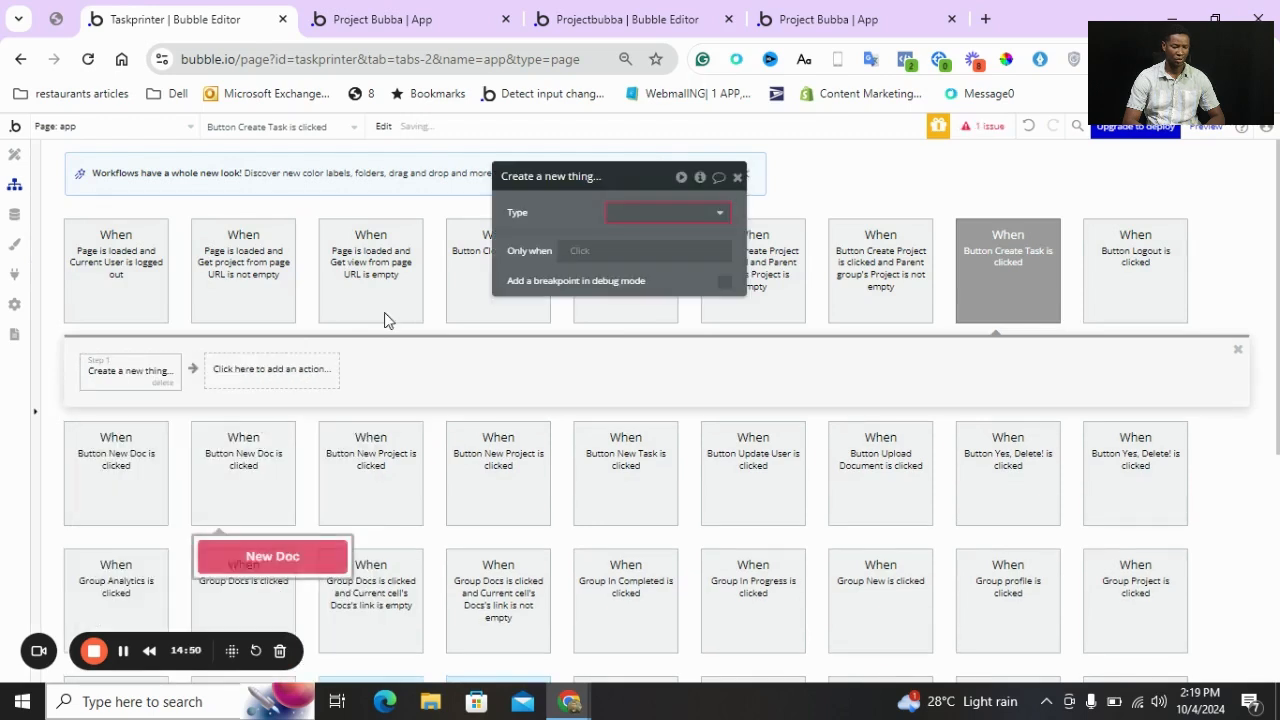
pyautogui.click(670, 213)
pyautogui.click(621, 317)
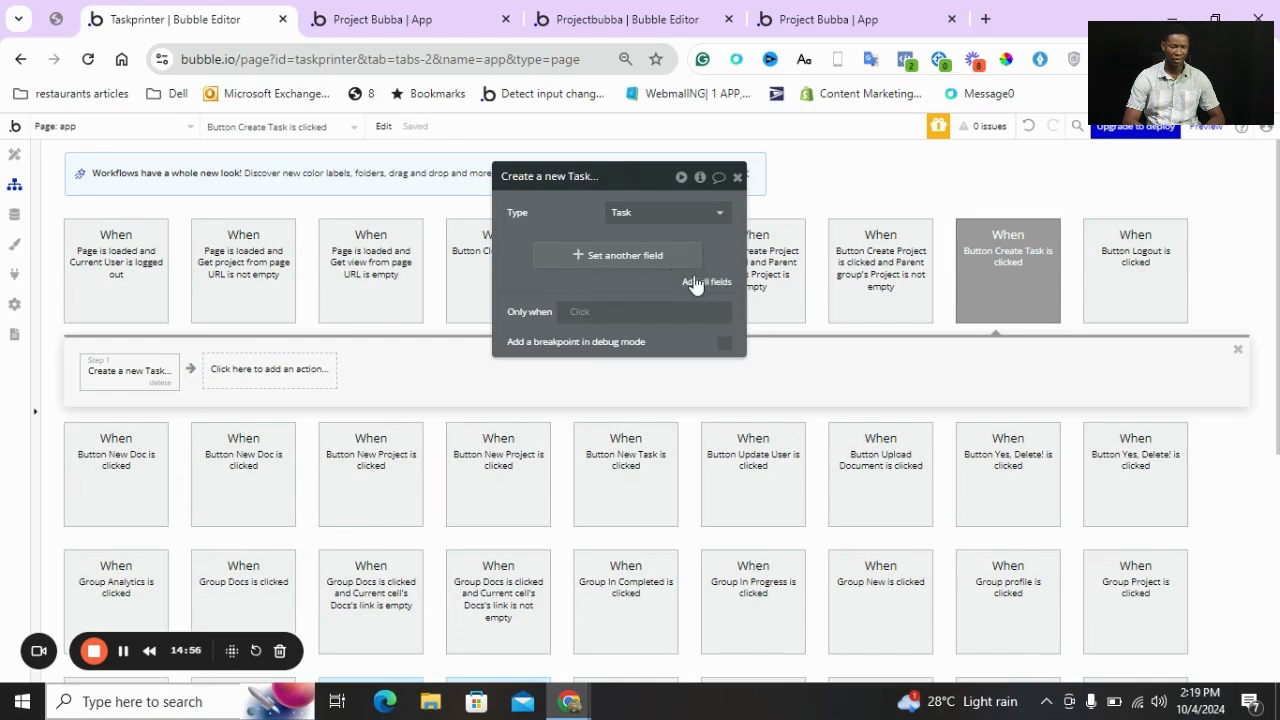
# Add all fields to the Create a new Task action, set assignees to "add", and search the task inputs for its value
pyautogui.click(706, 283)
pyautogui.click(571, 249)
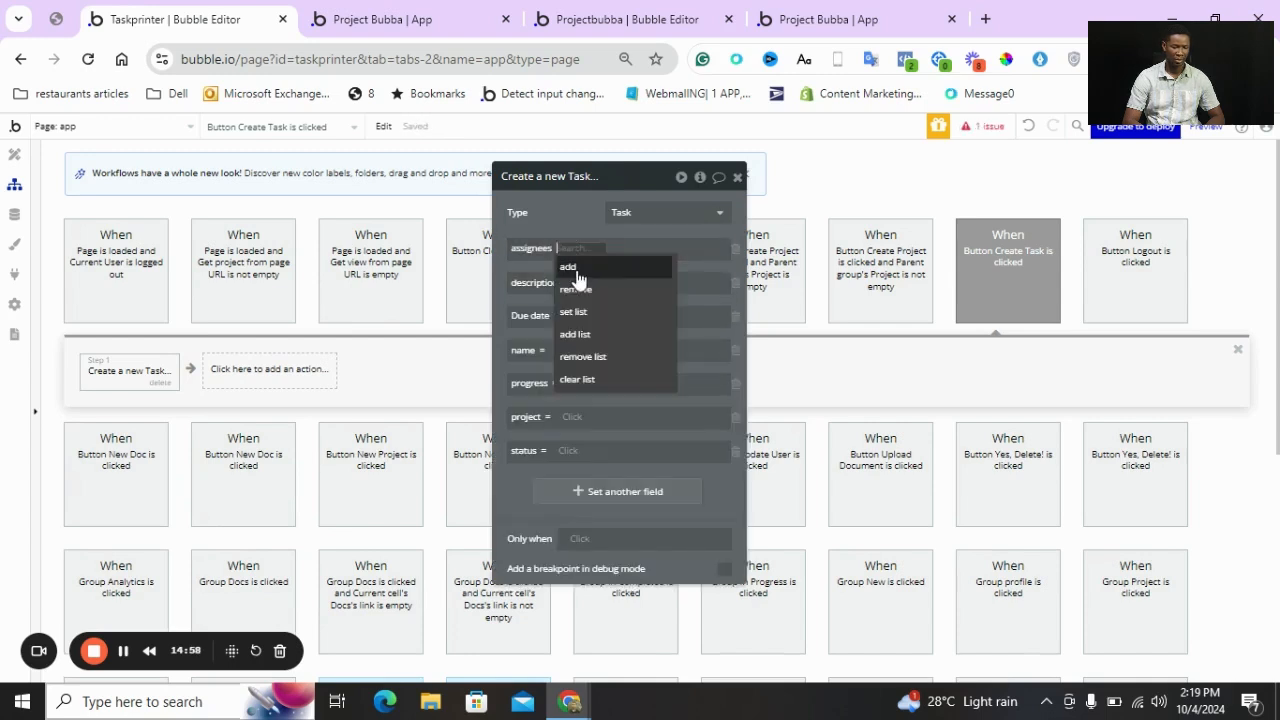
pyautogui.click(580, 277)
pyautogui.click(590, 249)
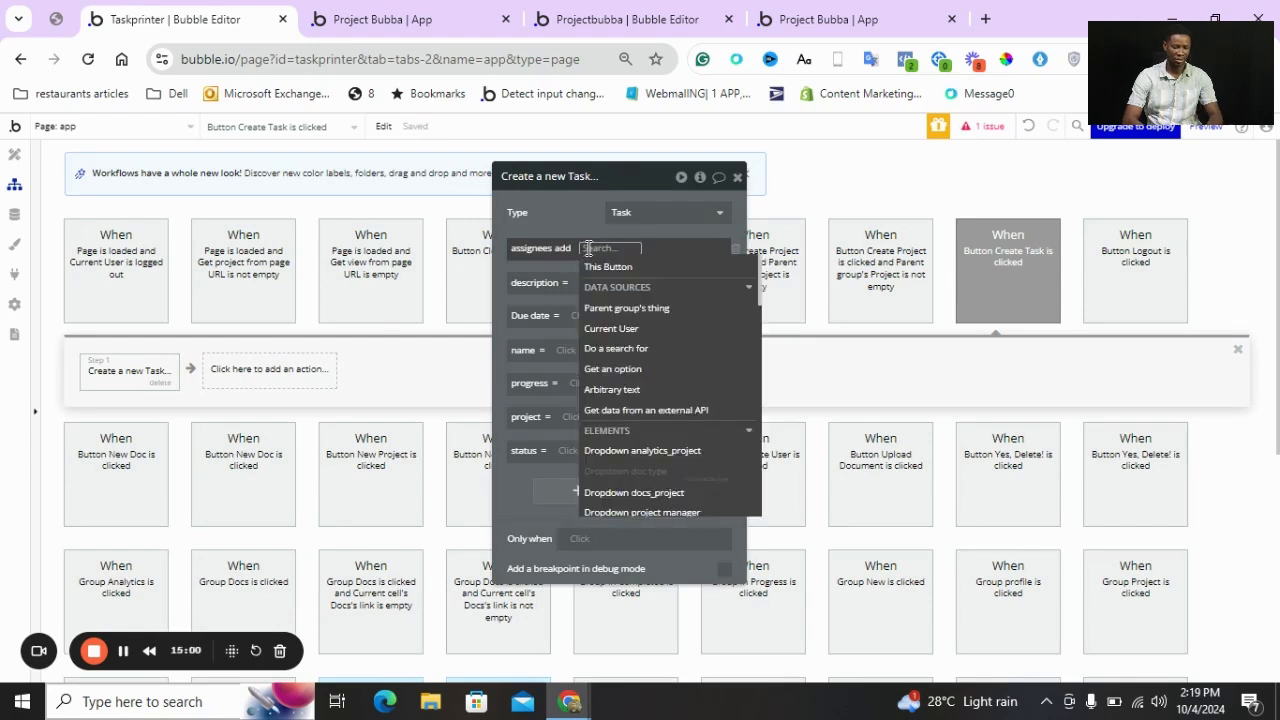
pyautogui.write('input dr')
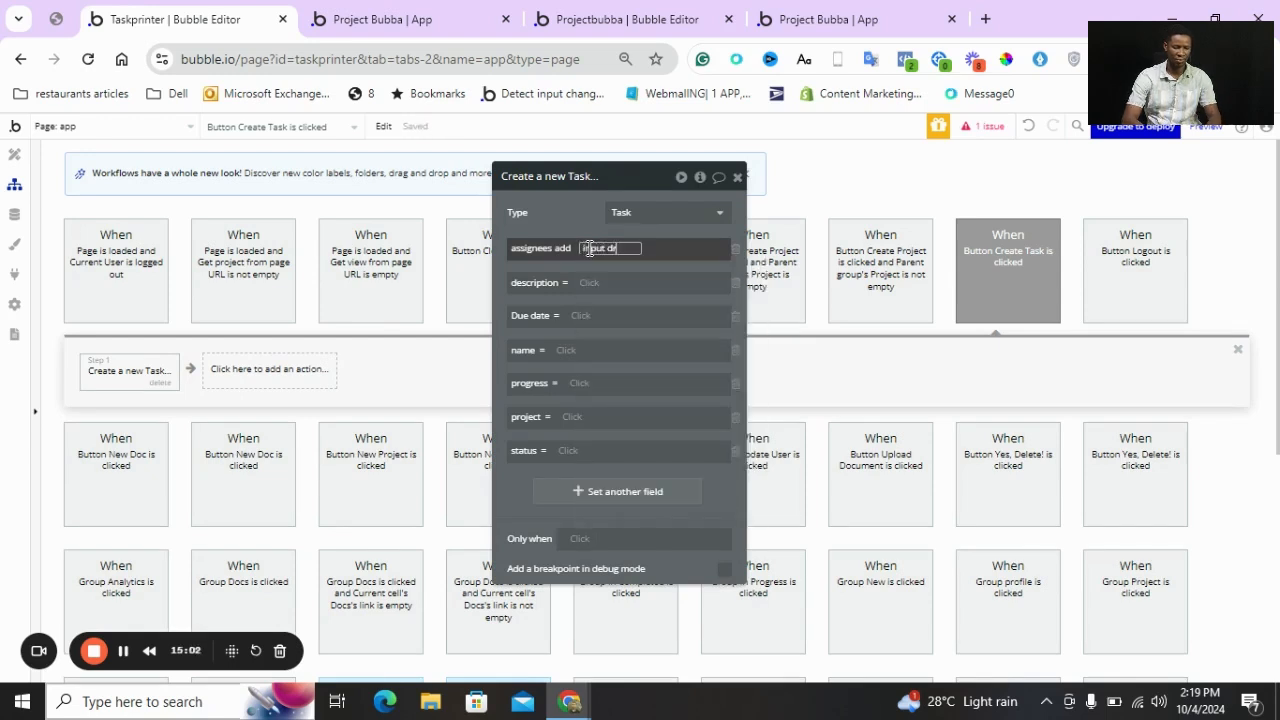
pyautogui.press('BackSpace')
pyautogui.press('BackSpace')
pyautogui.write('tas')
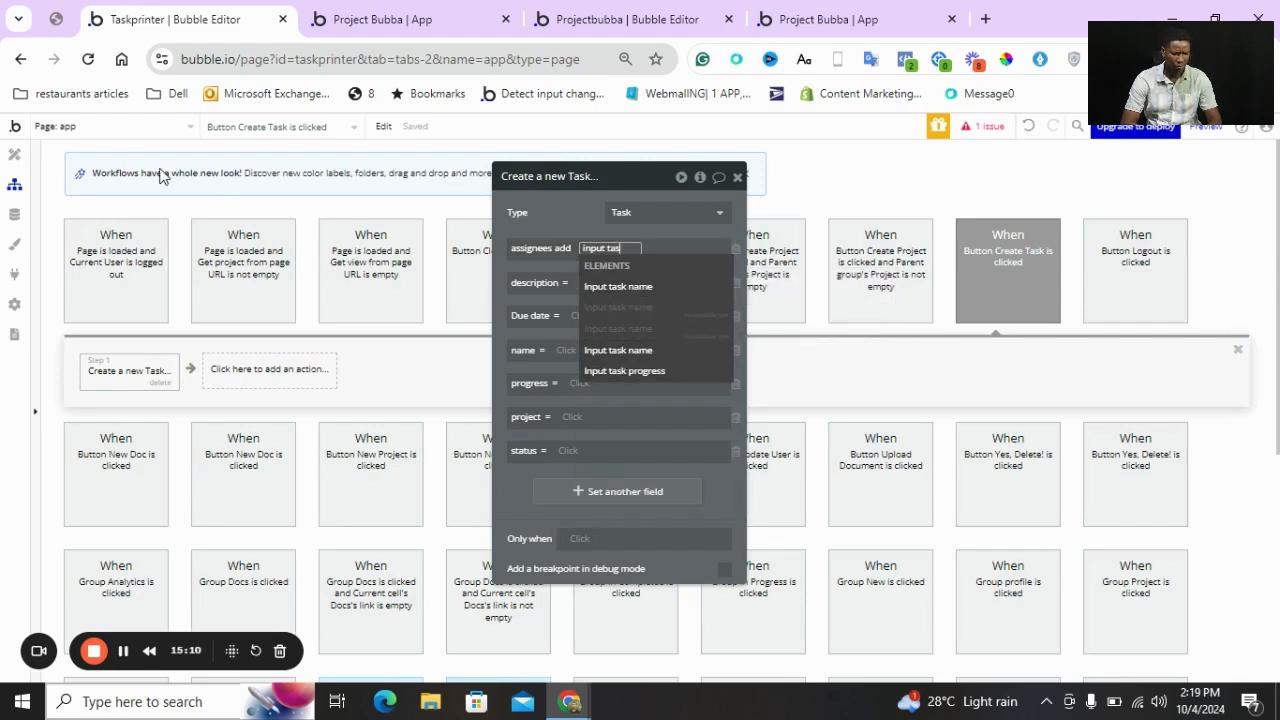
# Return to the page design and rename the Task Members dropdown "Input task assignee"
pyautogui.click(22, 150)
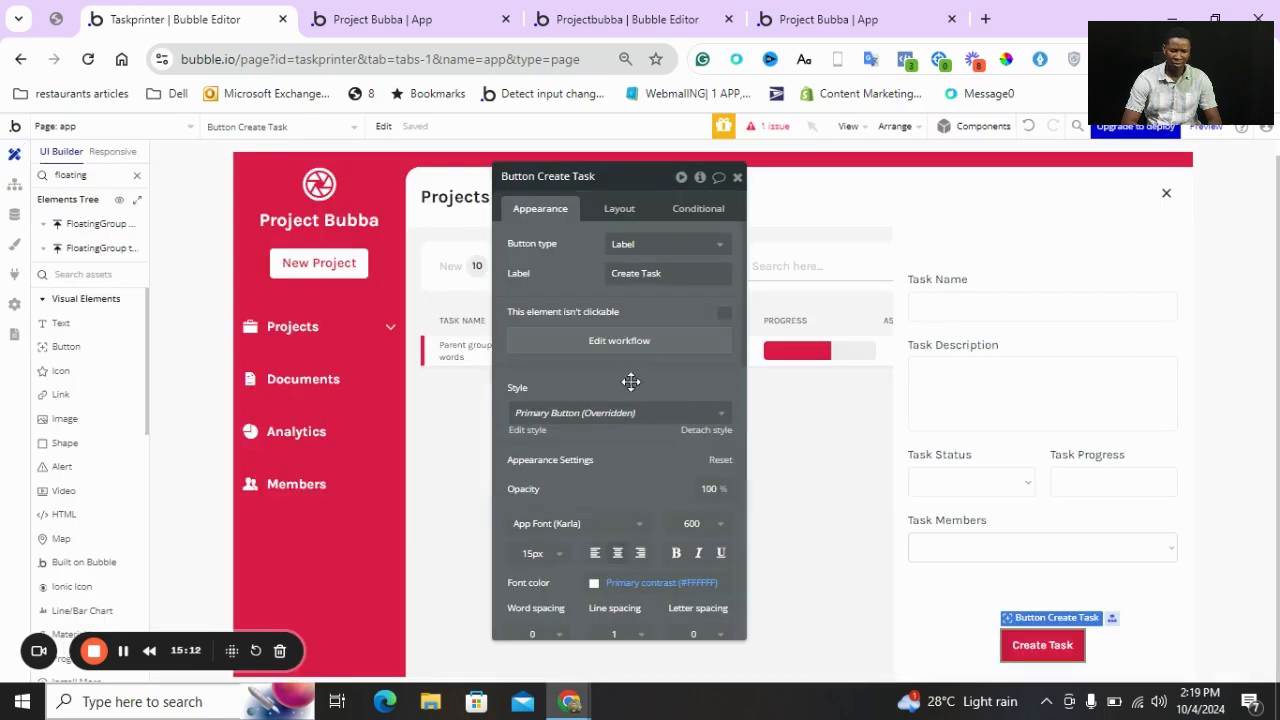
pyautogui.click(917, 544)
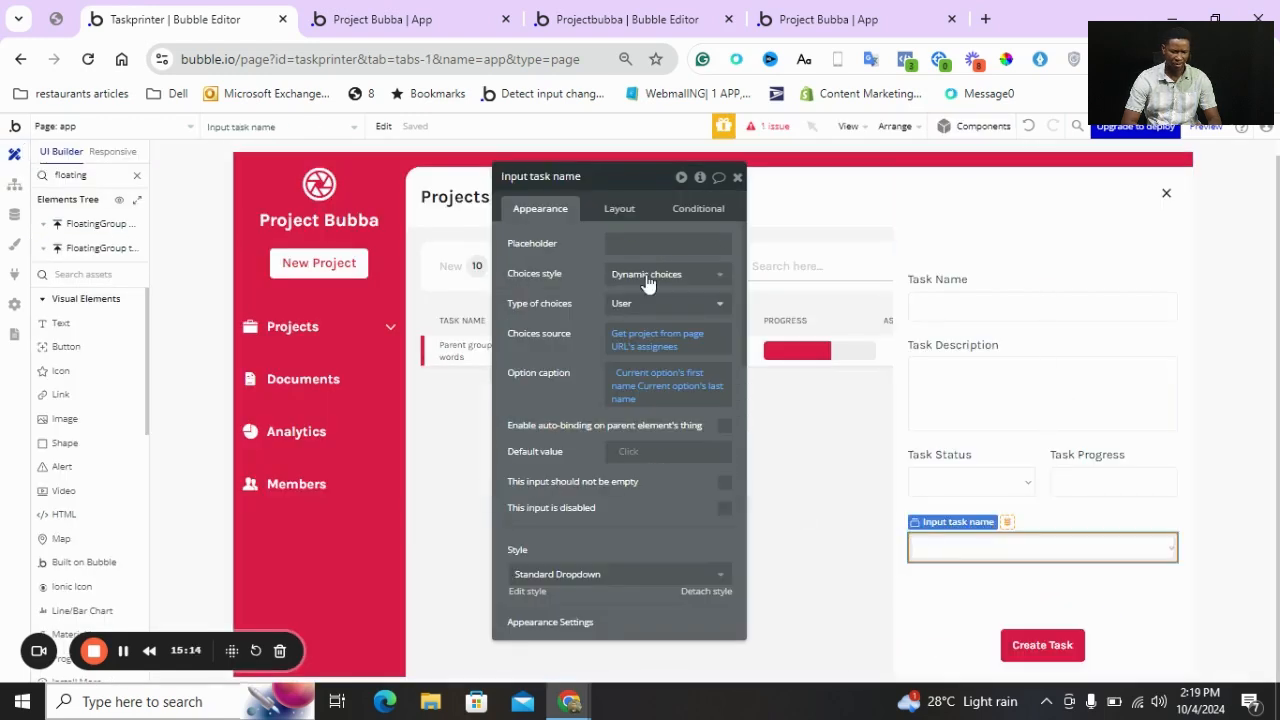
pyautogui.doubleClick(576, 177)
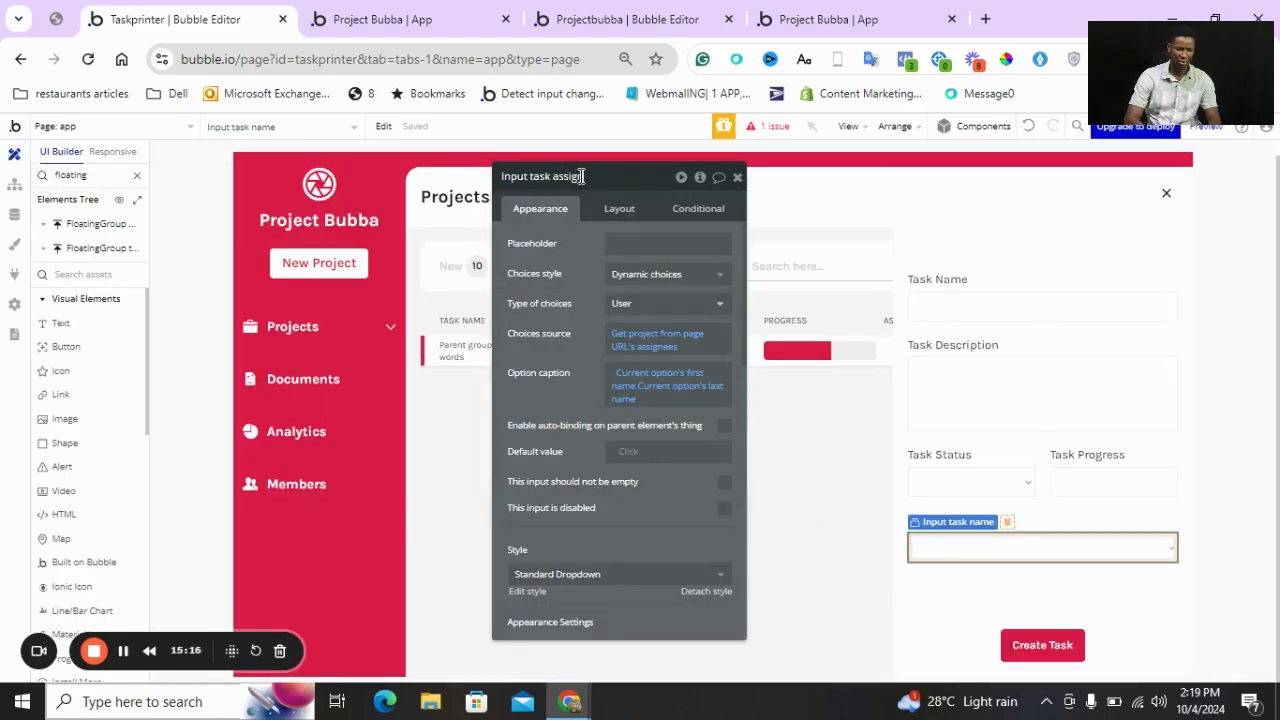
pyautogui.write('assignee')
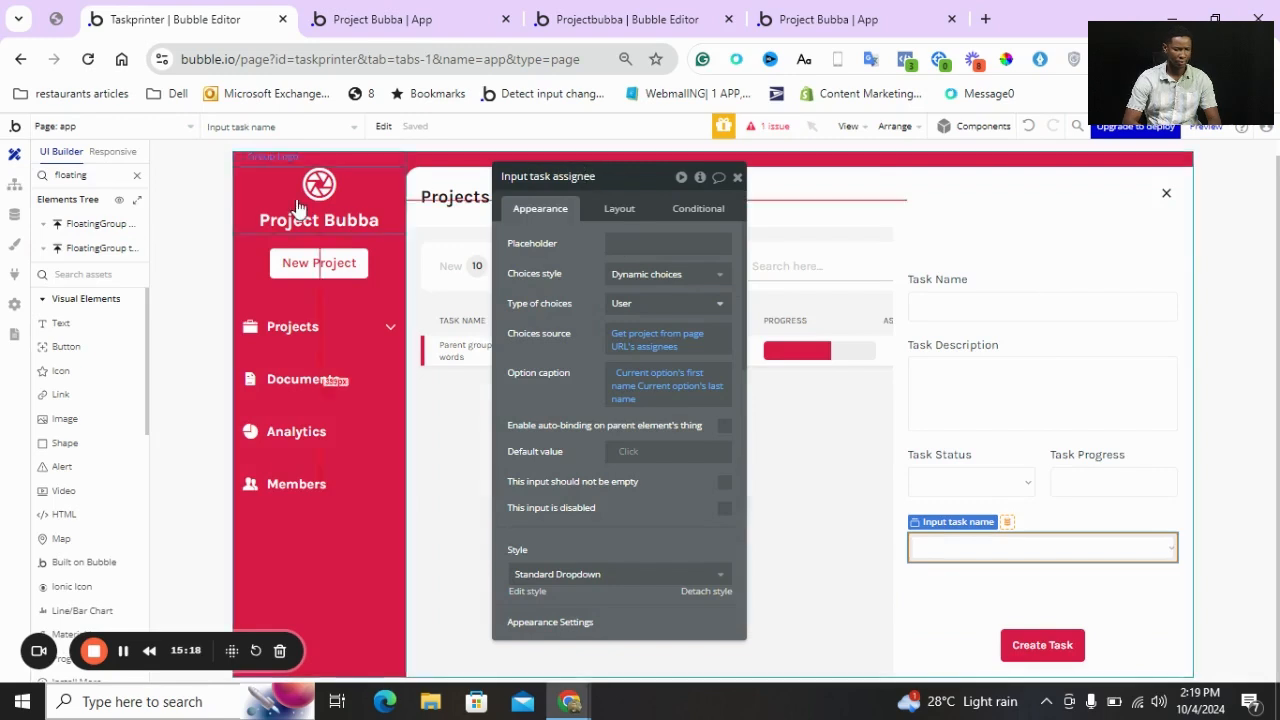
# Return to the Create Task workflow and add Input task assignee's value to the new Task's assignees
pyautogui.click(24, 196)
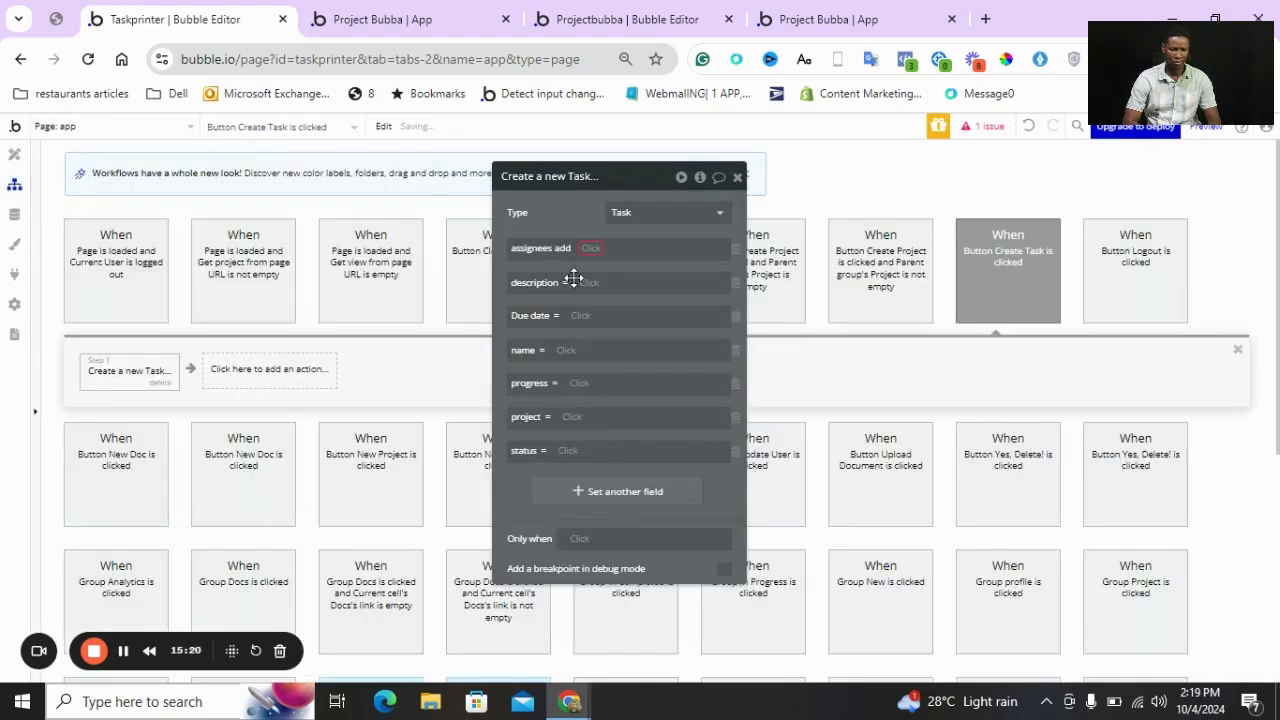
pyautogui.click(591, 248)
pyautogui.write('input')
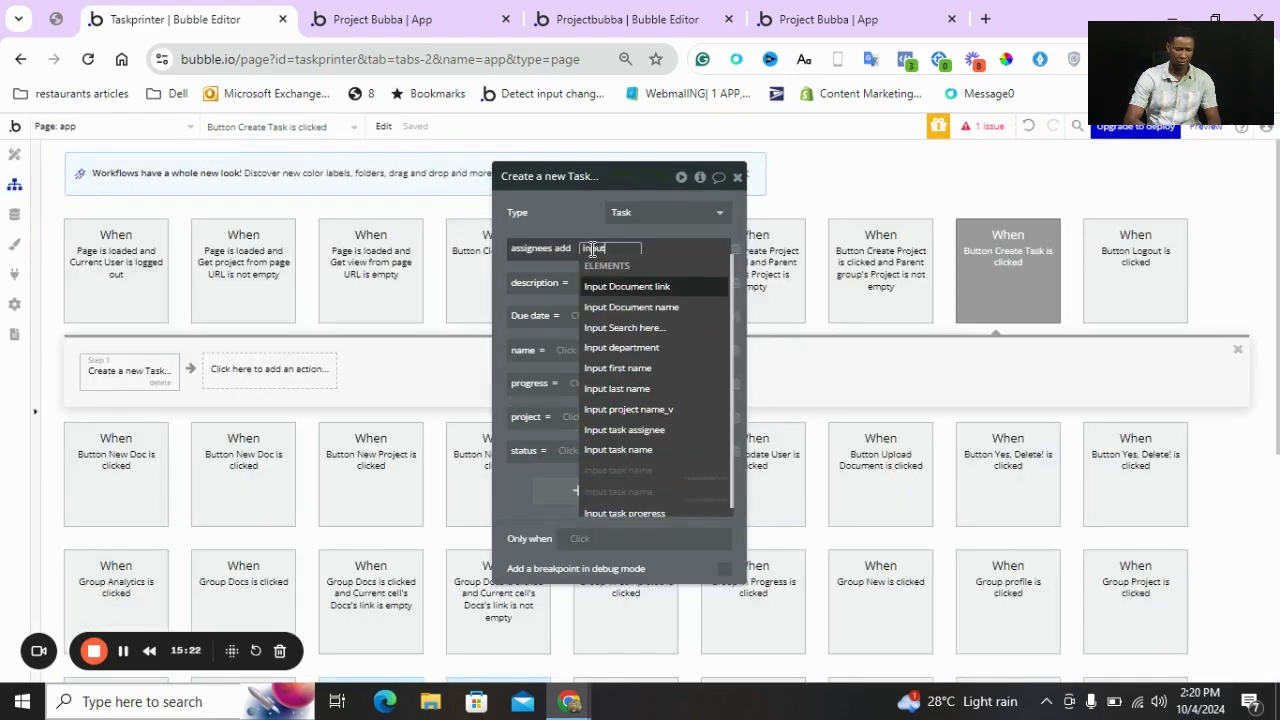
pyautogui.write(' ta')
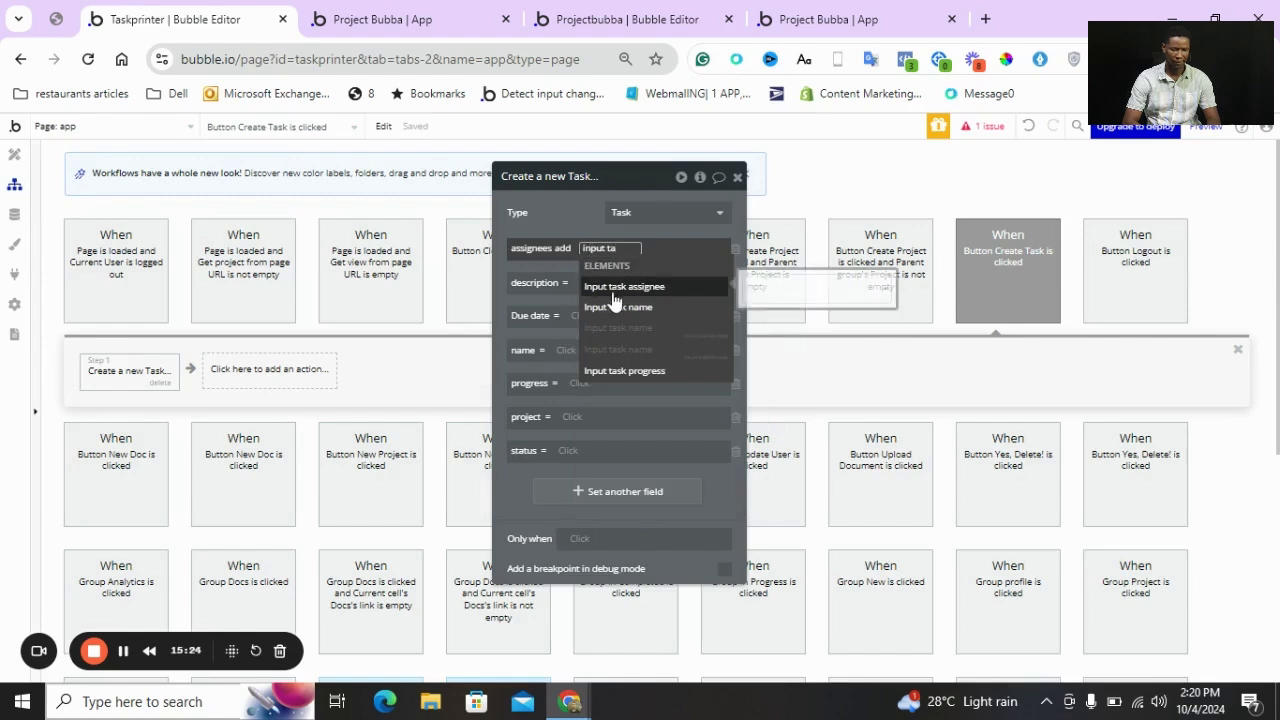
pyautogui.click(603, 290)
pyautogui.click(674, 288)
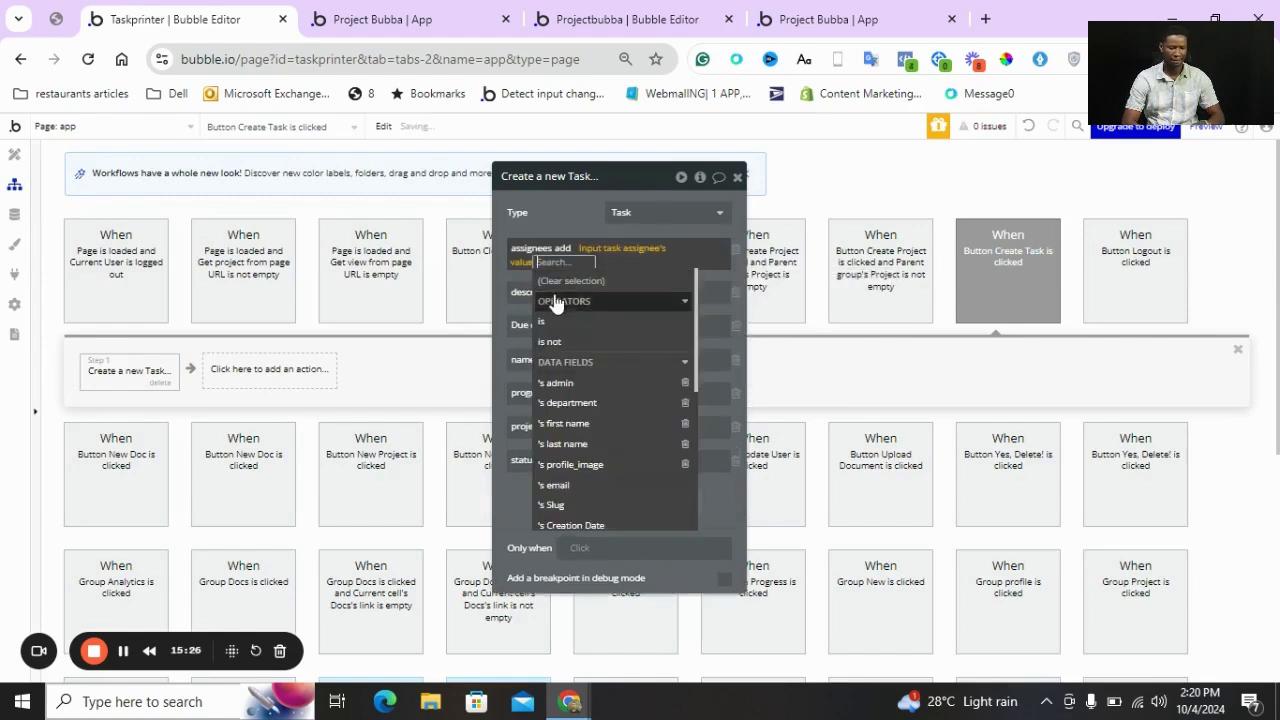
pyautogui.click(504, 287)
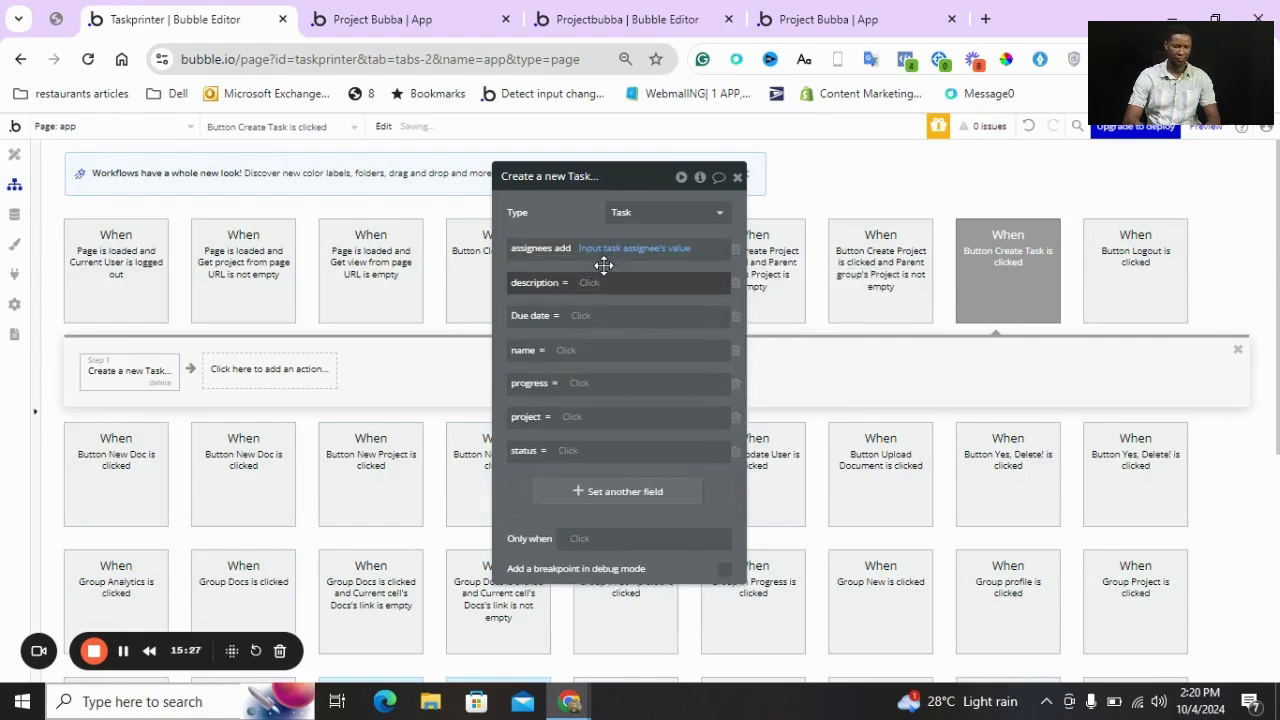
pyautogui.click(591, 283)
pyautogui.write('input t')
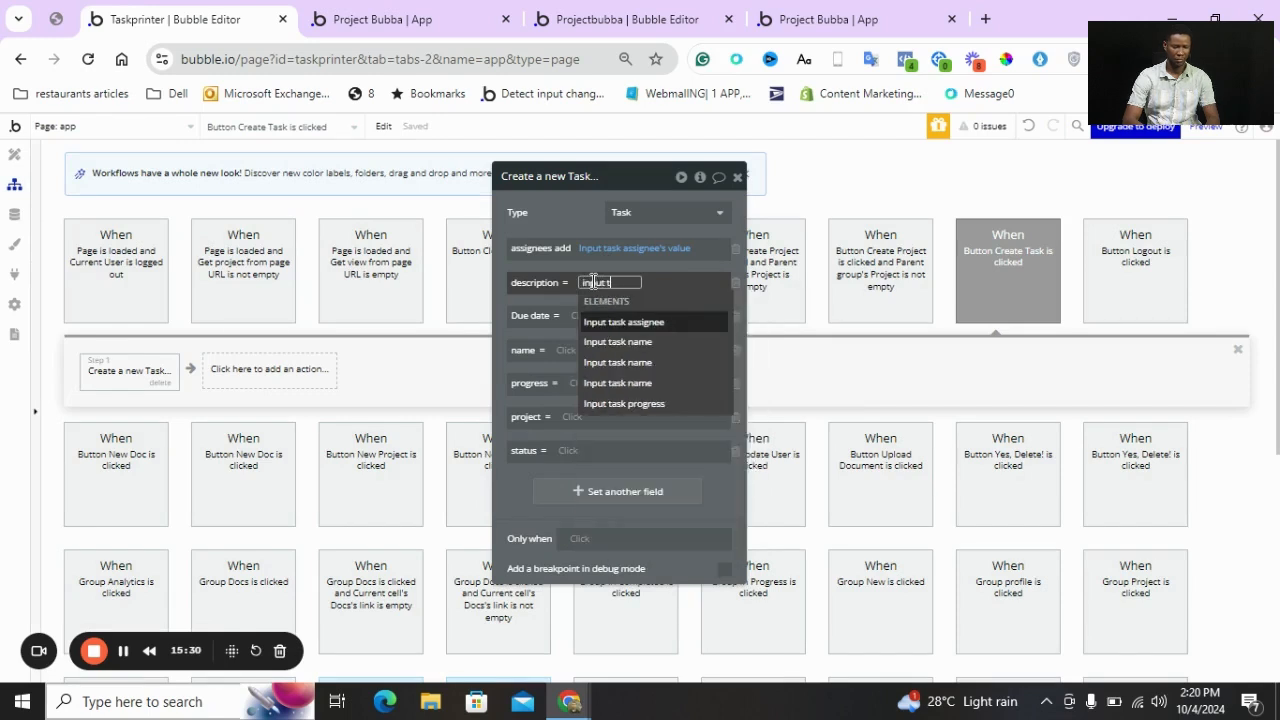
pyautogui.write('ask de')
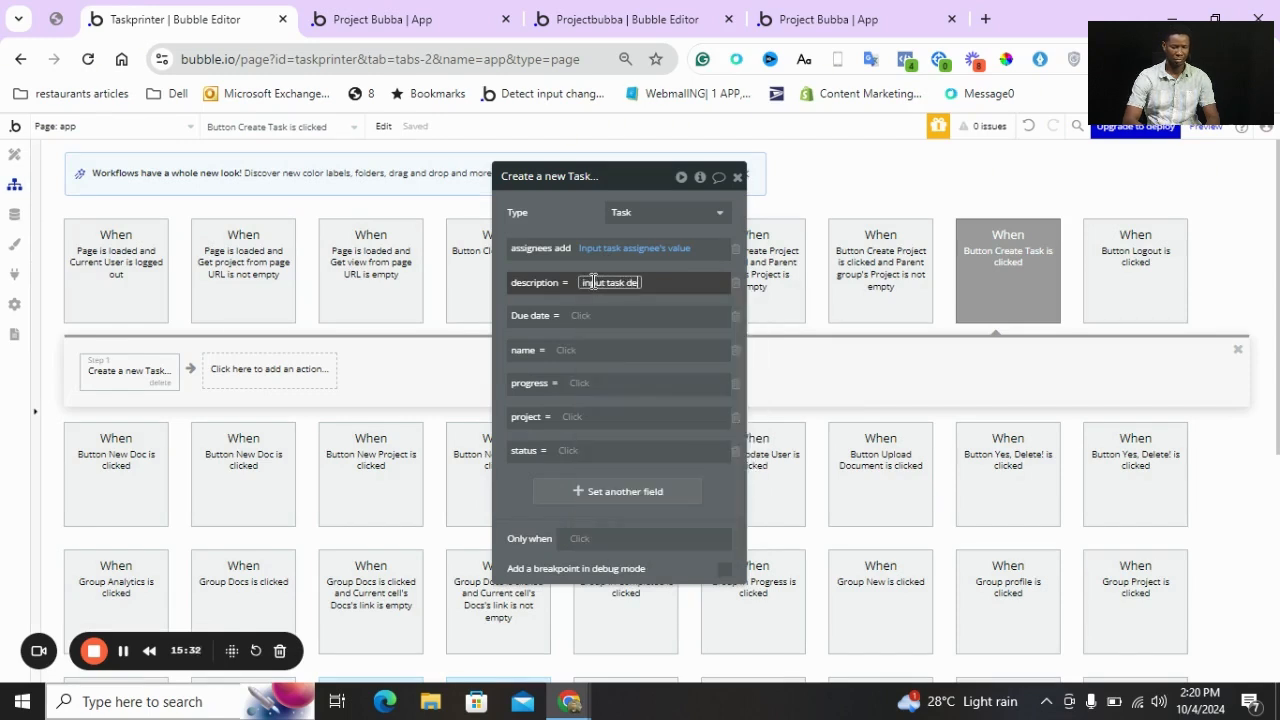
pyautogui.press('BackSpace')
pyautogui.press('BackSpace')
pyautogui.write('des')
pyautogui.press('BackSpace')
pyautogui.press('BackSpace')
pyautogui.press('BackSpace')
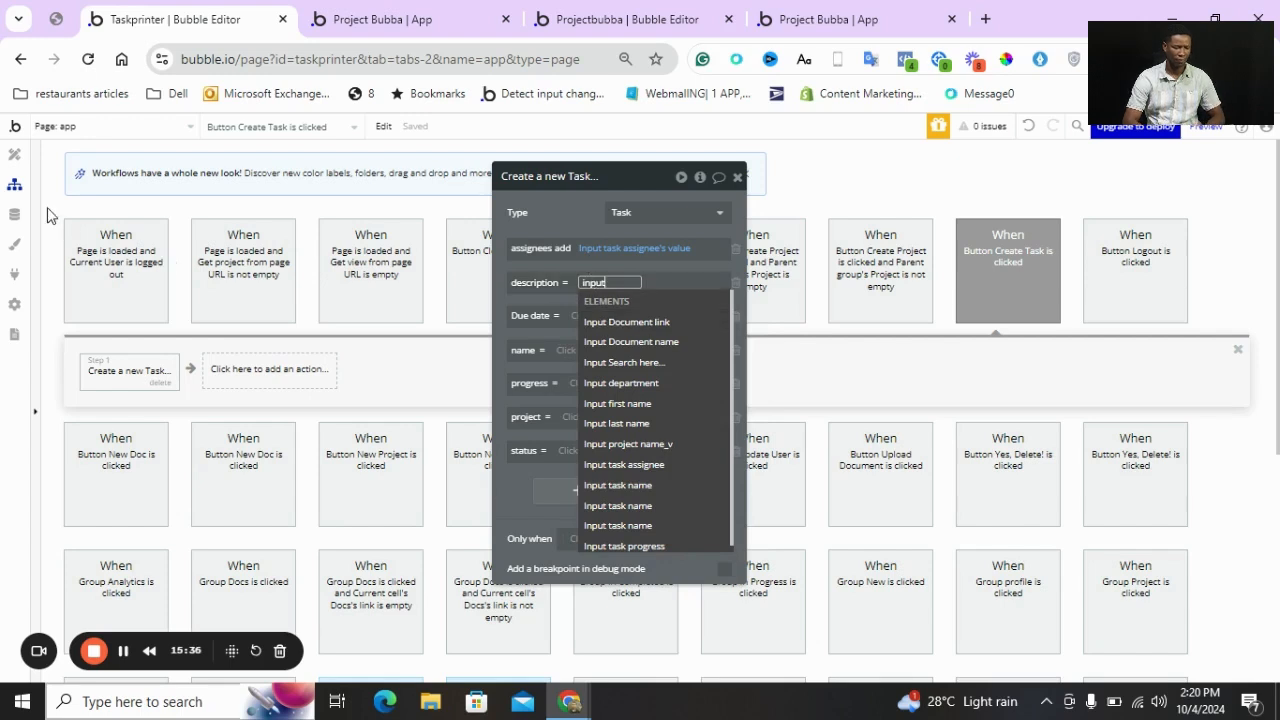
# In the page design, rename the Task Description multiline input "Input task description" and return to the workflow
pyautogui.click(15, 156)
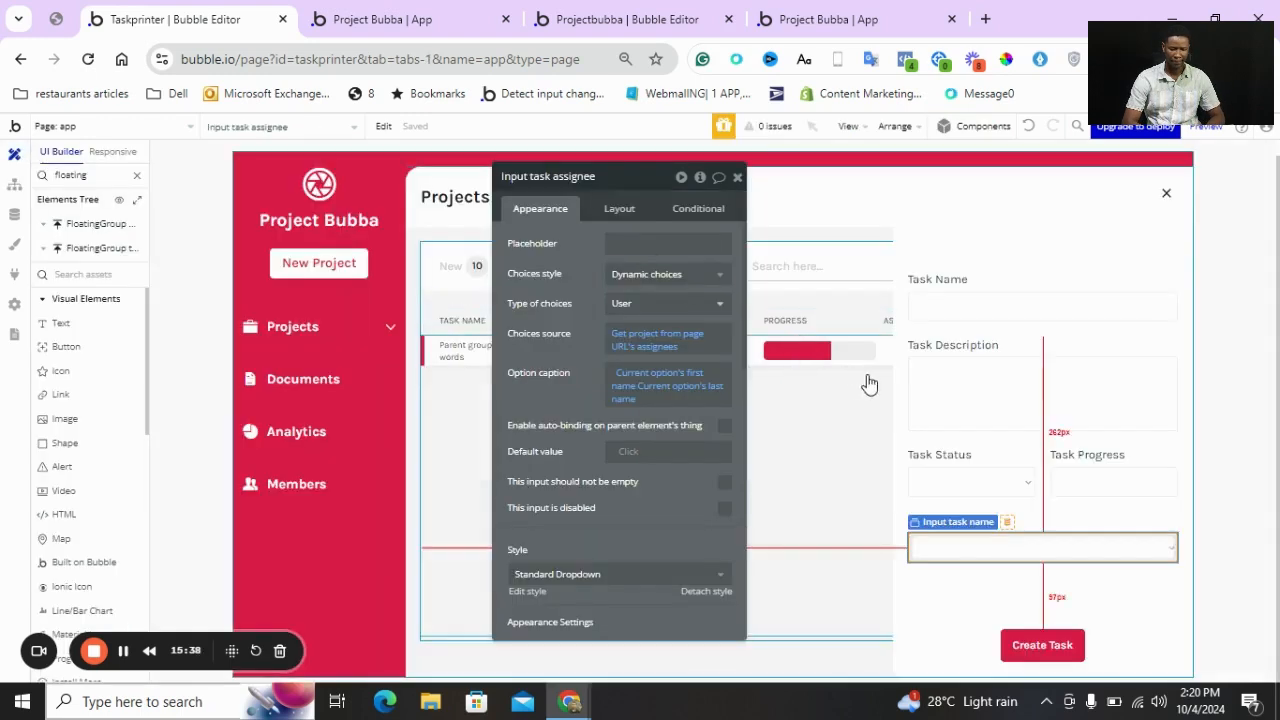
pyautogui.doubleClick(567, 177)
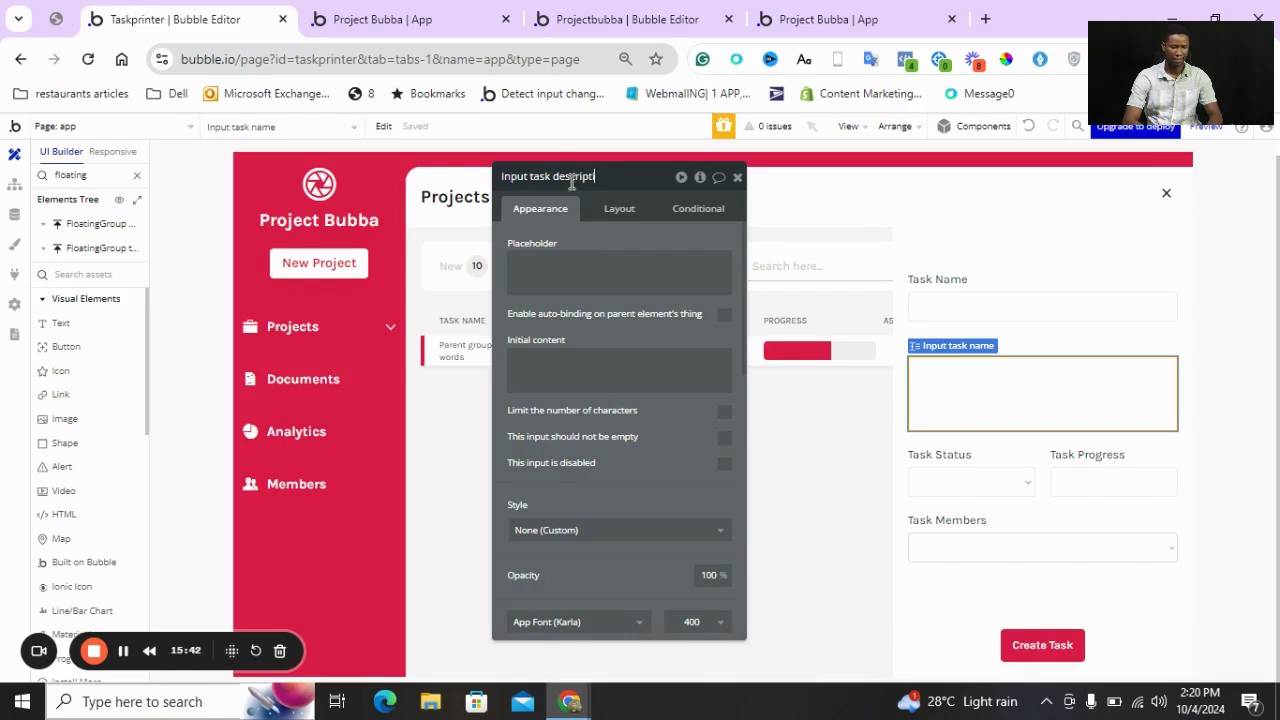
pyautogui.click(15, 184)
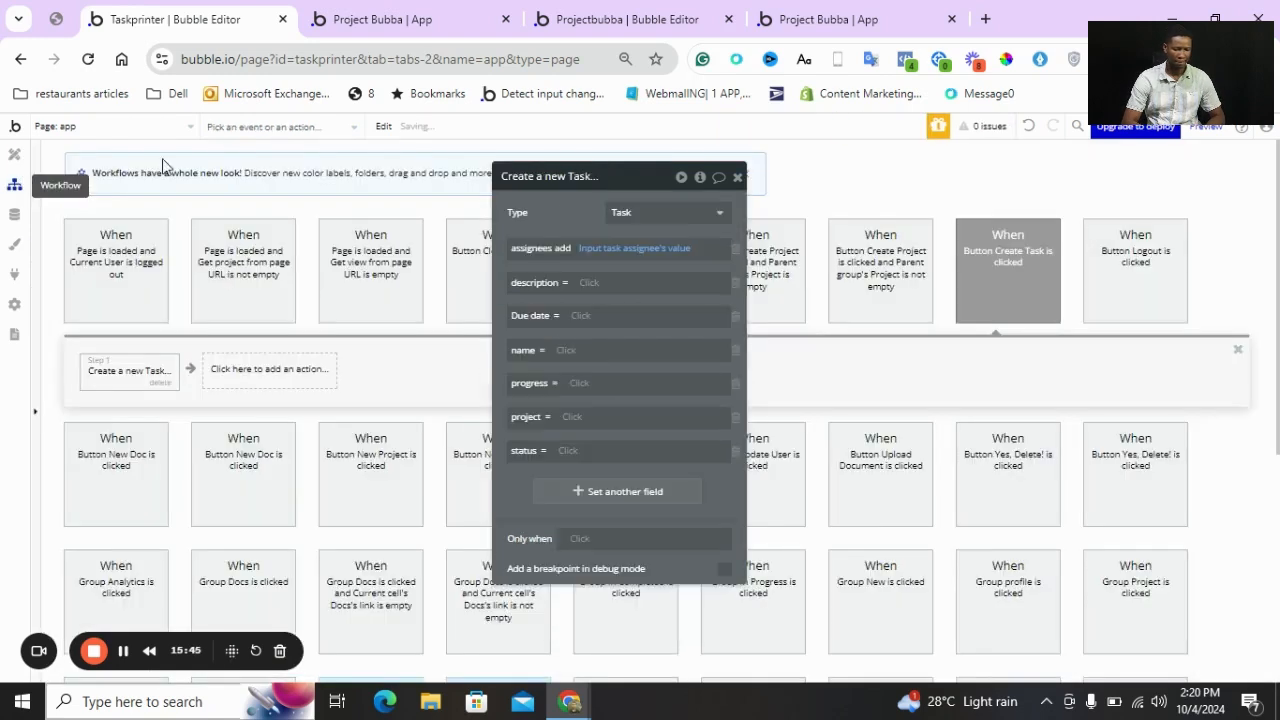
# Set the new Task's description to Input task description's value and remove the Due date field from the action
pyautogui.click(587, 286)
pyautogui.write('Input ta')
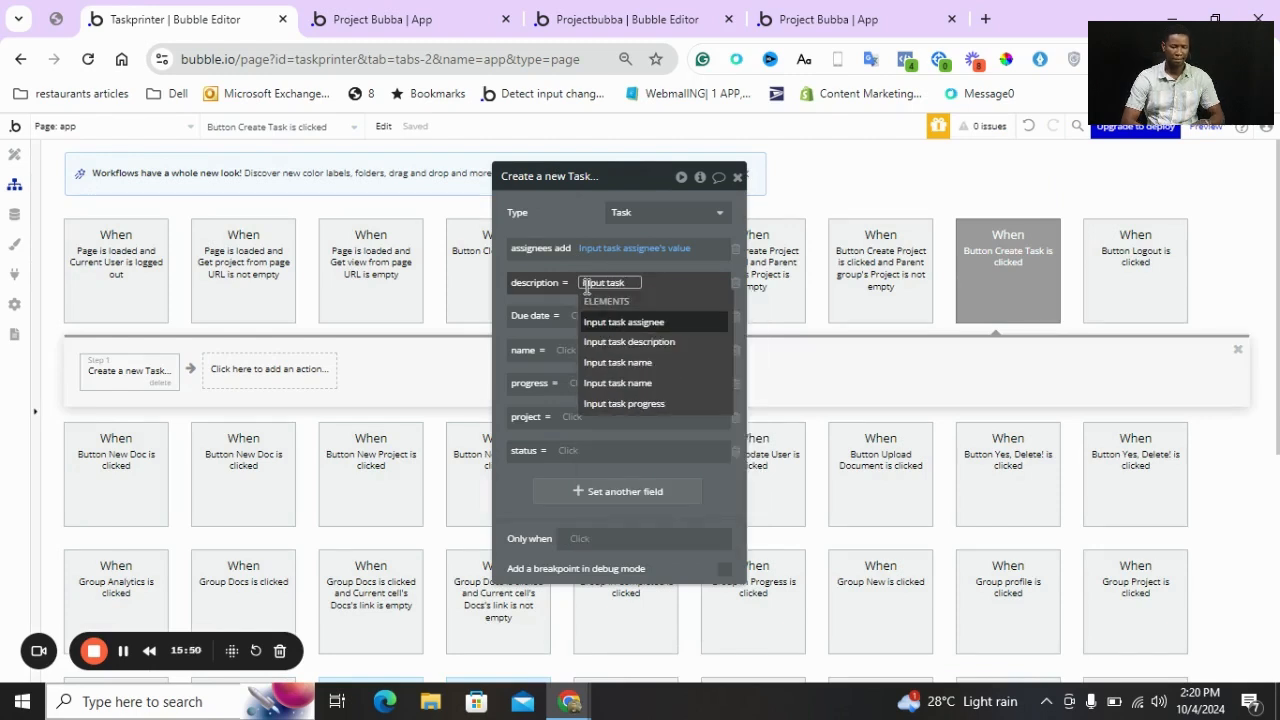
pyautogui.click(636, 344)
pyautogui.click(612, 334)
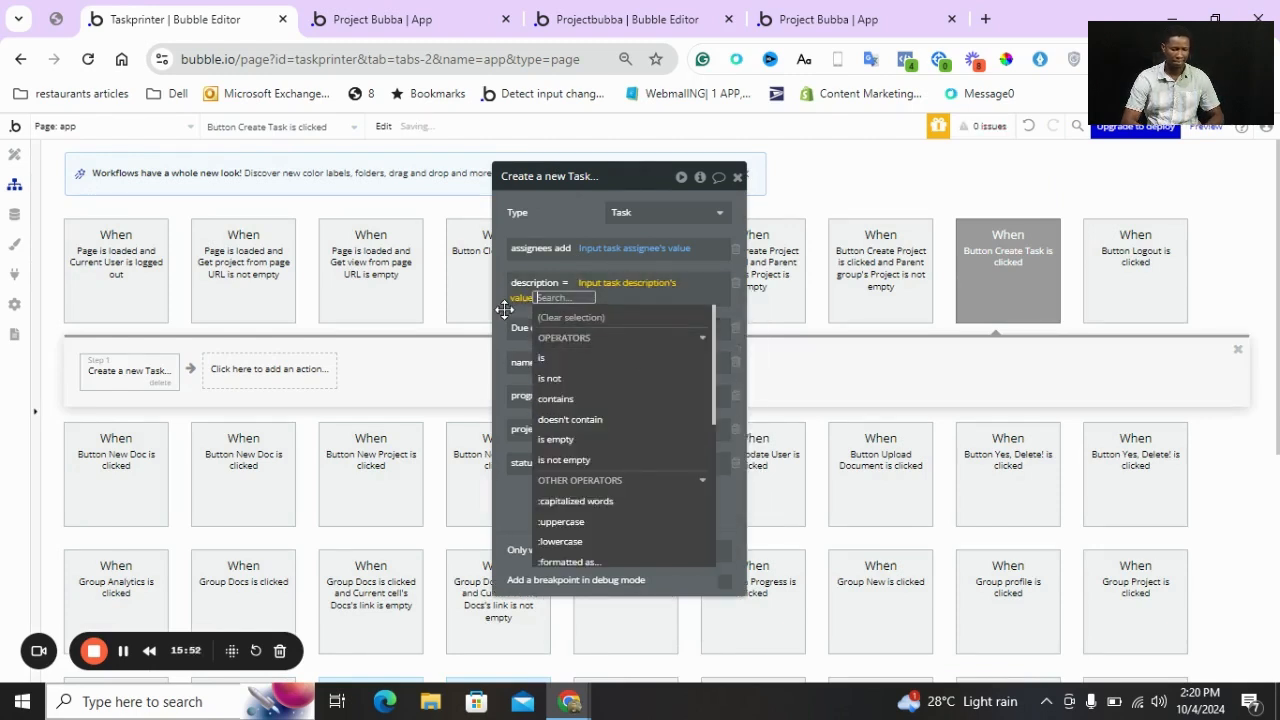
pyautogui.click(736, 317)
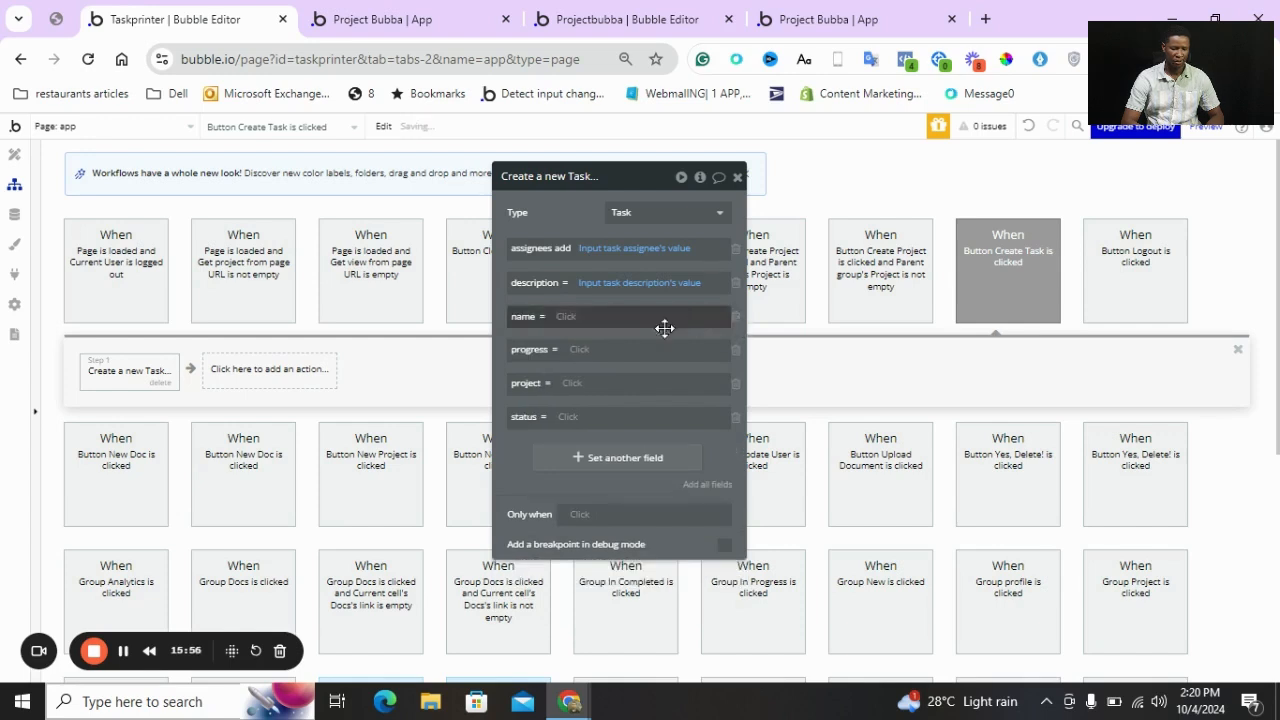
# Set the new Task's name field to Input task name's value
pyautogui.click(566, 318)
pyautogui.write('input')
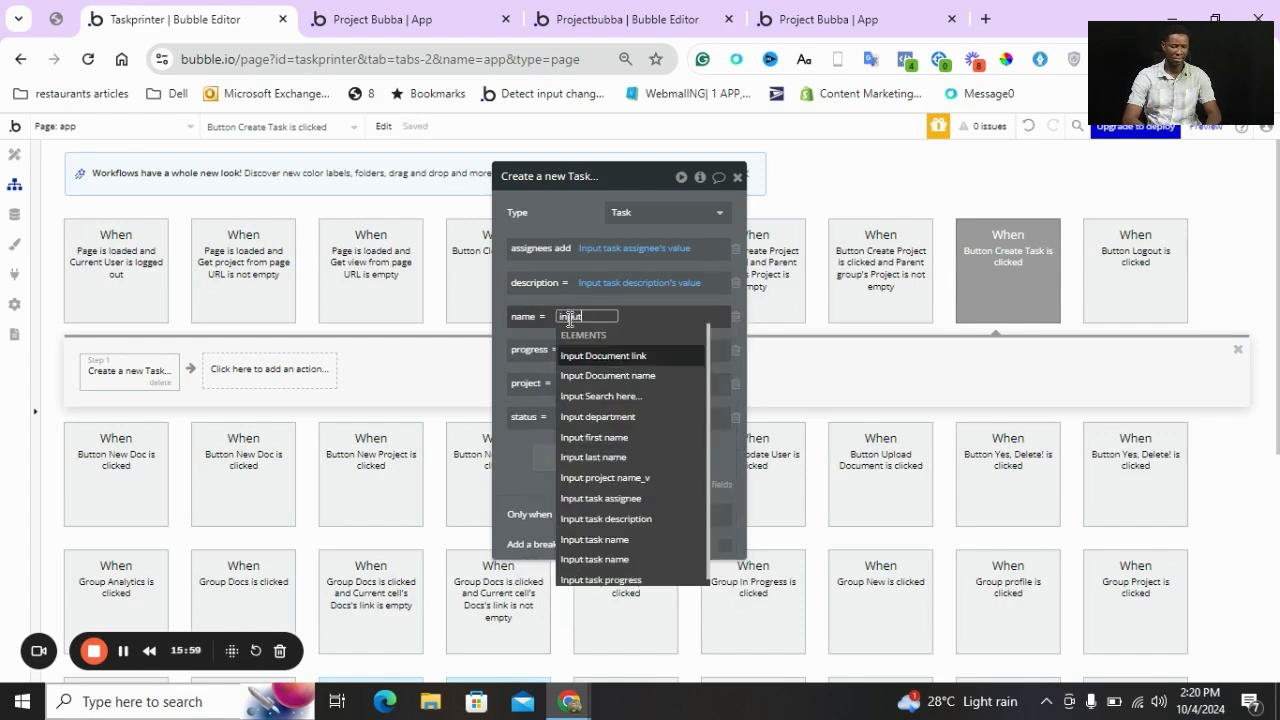
pyautogui.write(' task')
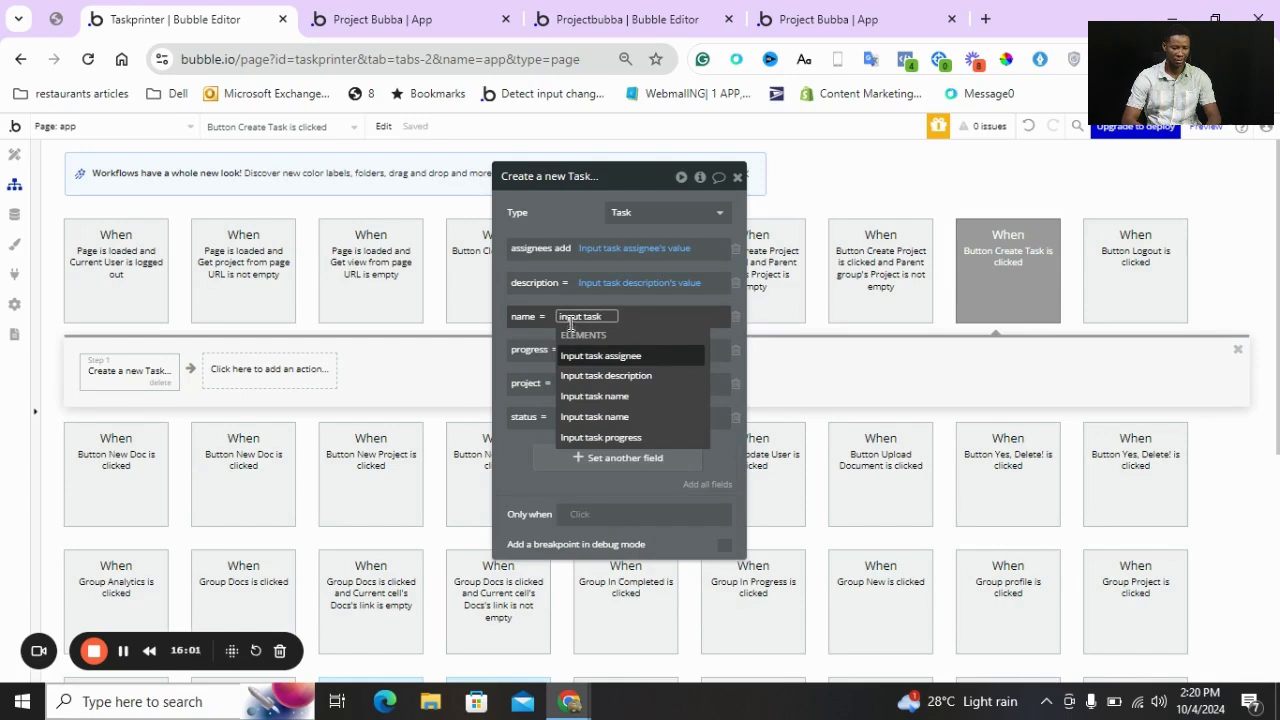
pyautogui.click(605, 400)
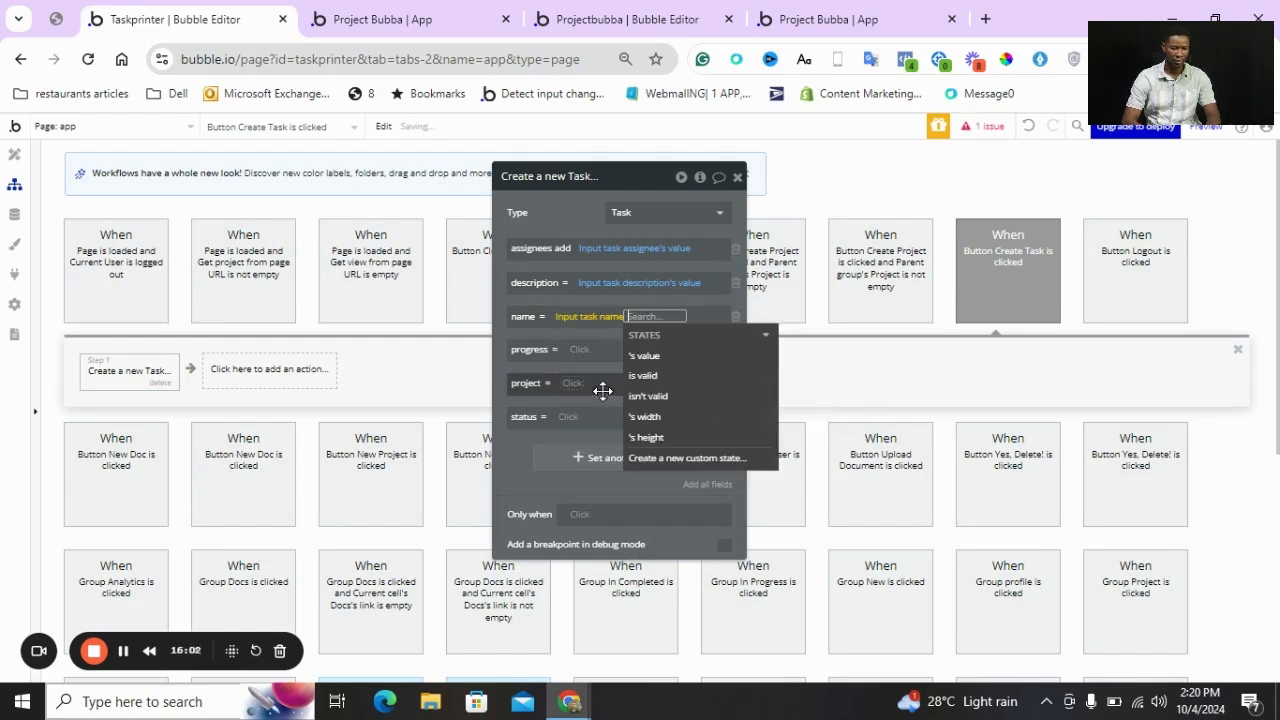
pyautogui.click(650, 358)
pyautogui.click(515, 332)
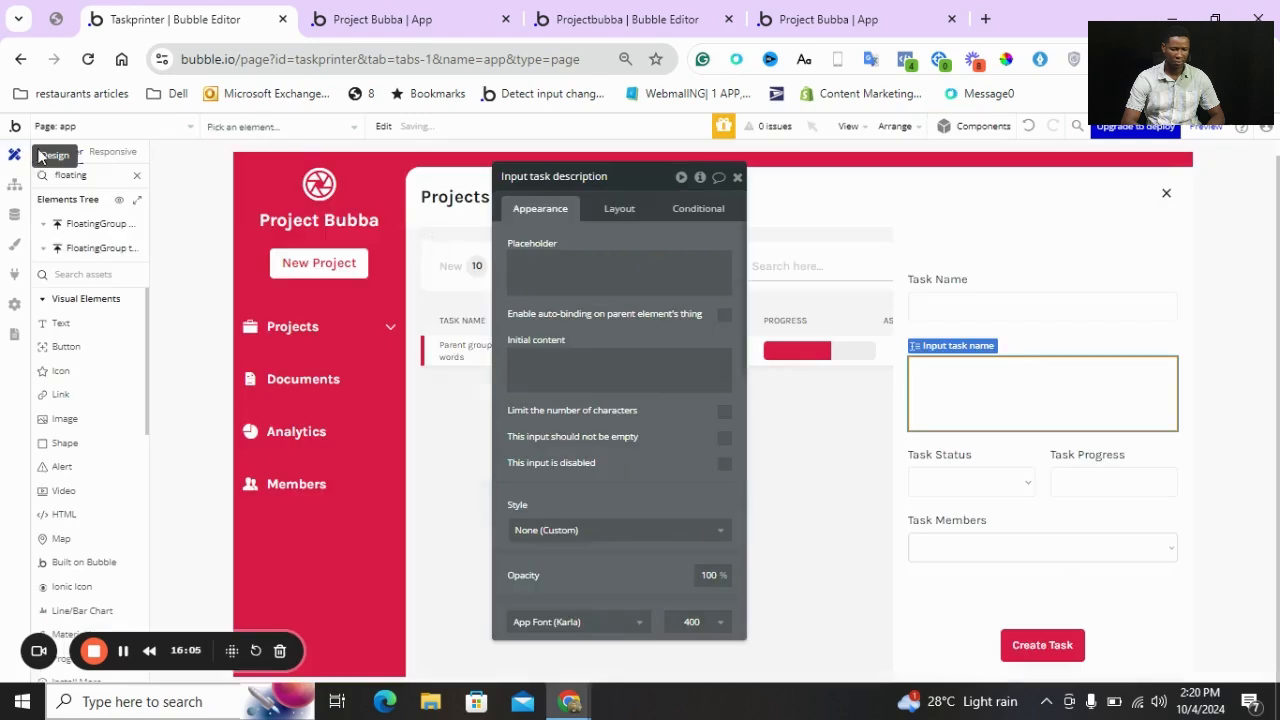
# In the page design, rename the Task Name input "Input task name 1" and return to the workflow
pyautogui.click(14, 154)
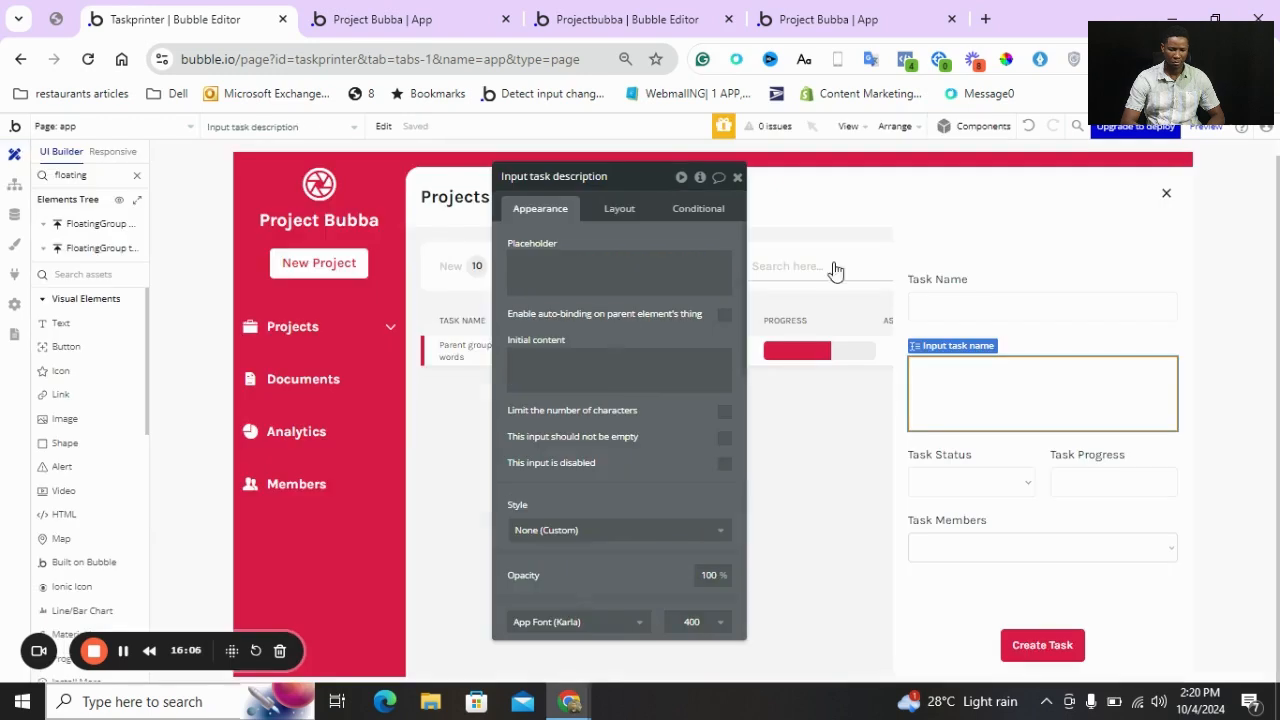
pyautogui.click(940, 320)
pyautogui.click(559, 180)
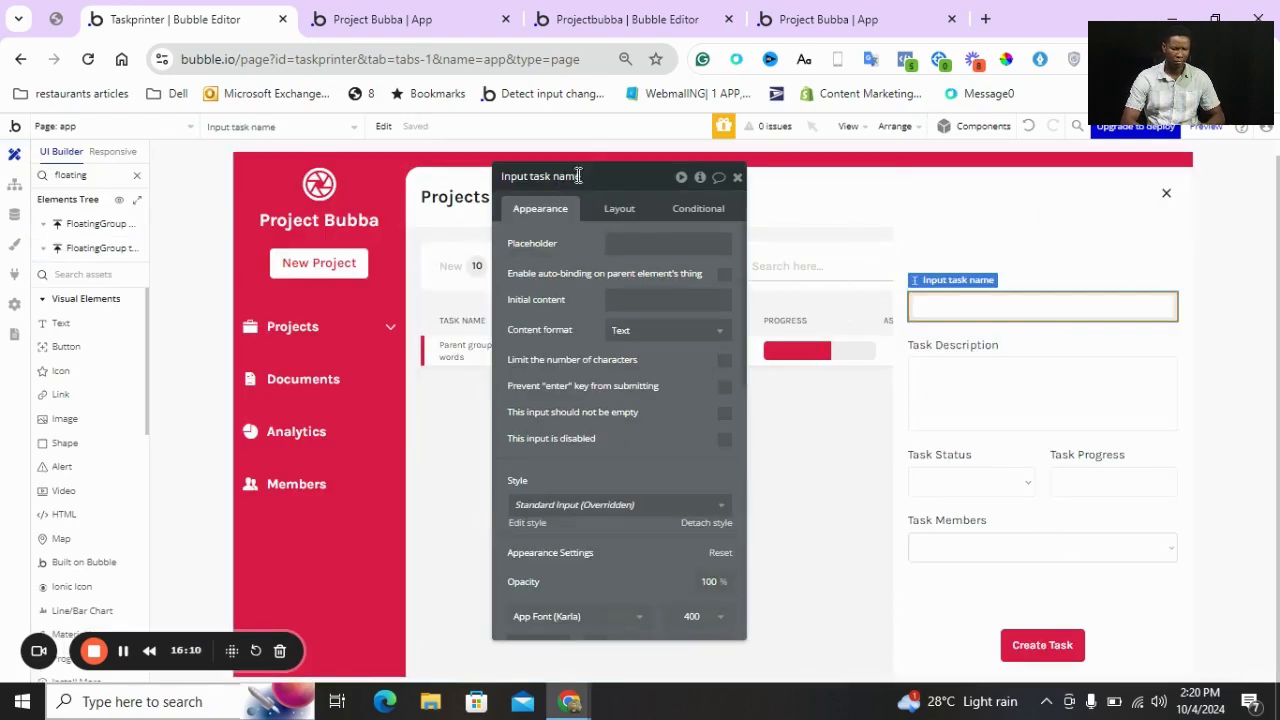
pyautogui.write('1')
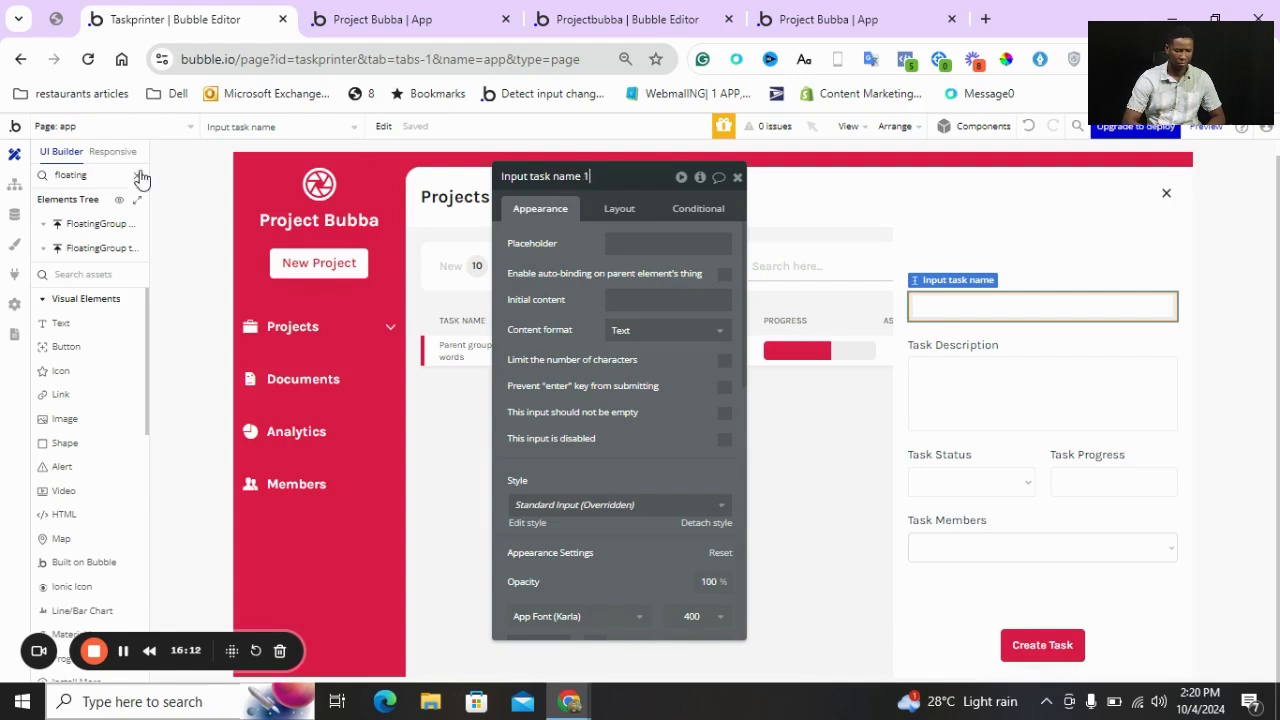
pyautogui.click(14, 184)
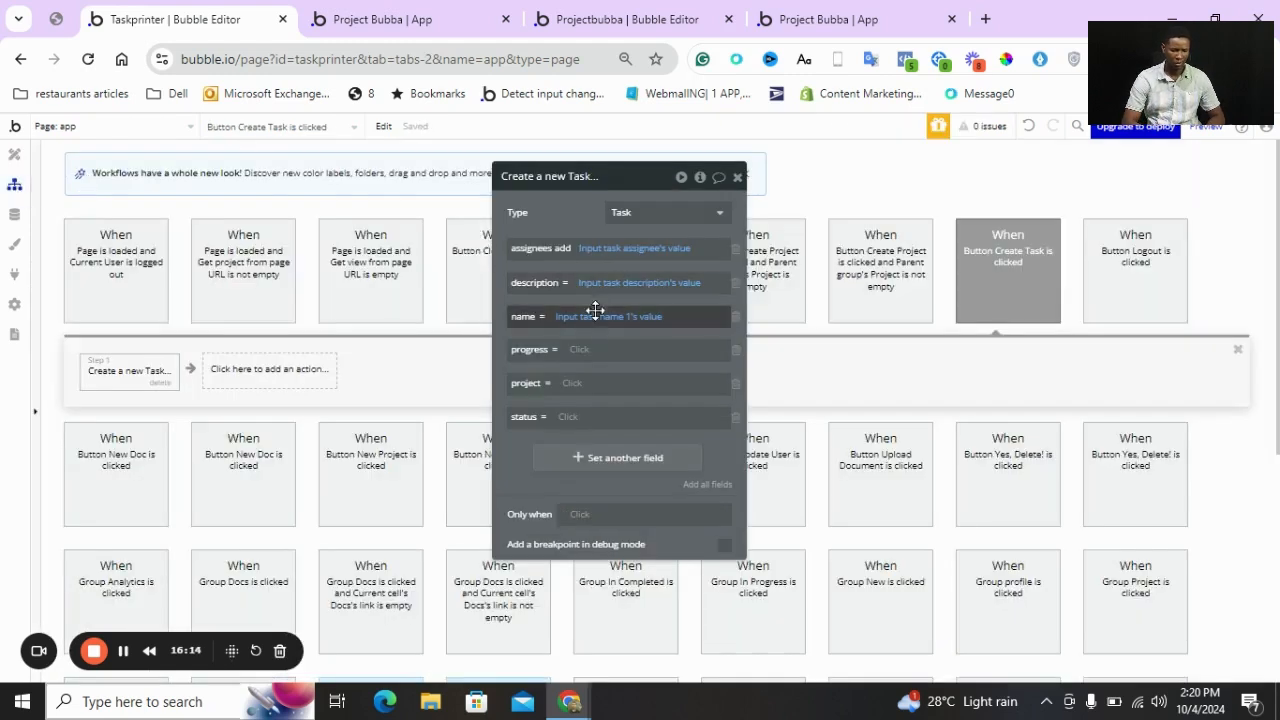
# Set the new Task's progress field to Input task progress's value
pyautogui.click(580, 349)
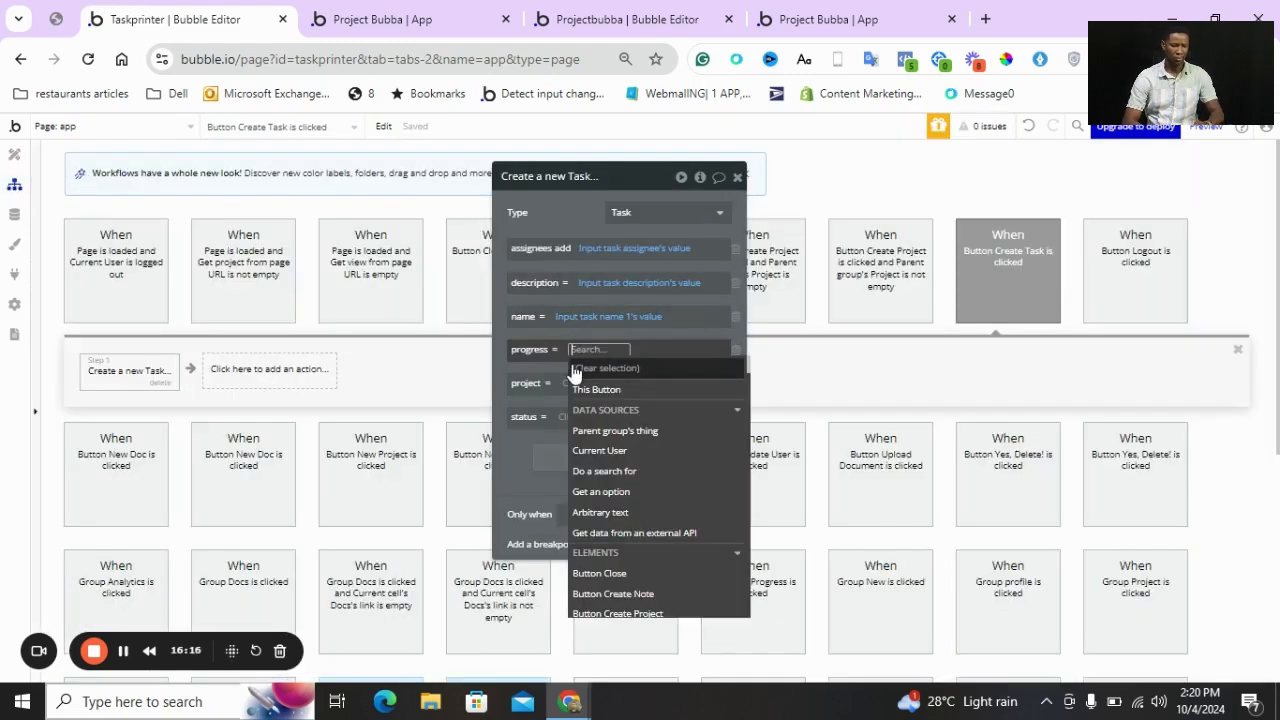
pyautogui.write('input p')
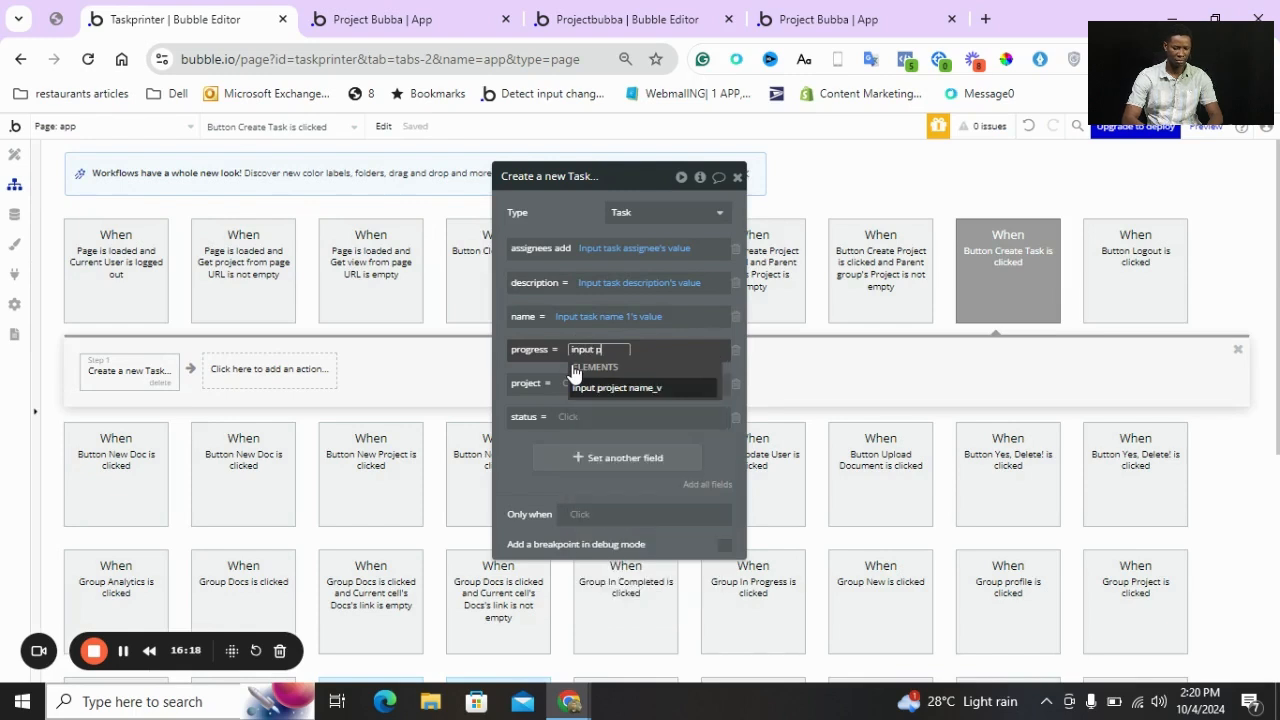
pyautogui.press('BackSpace')
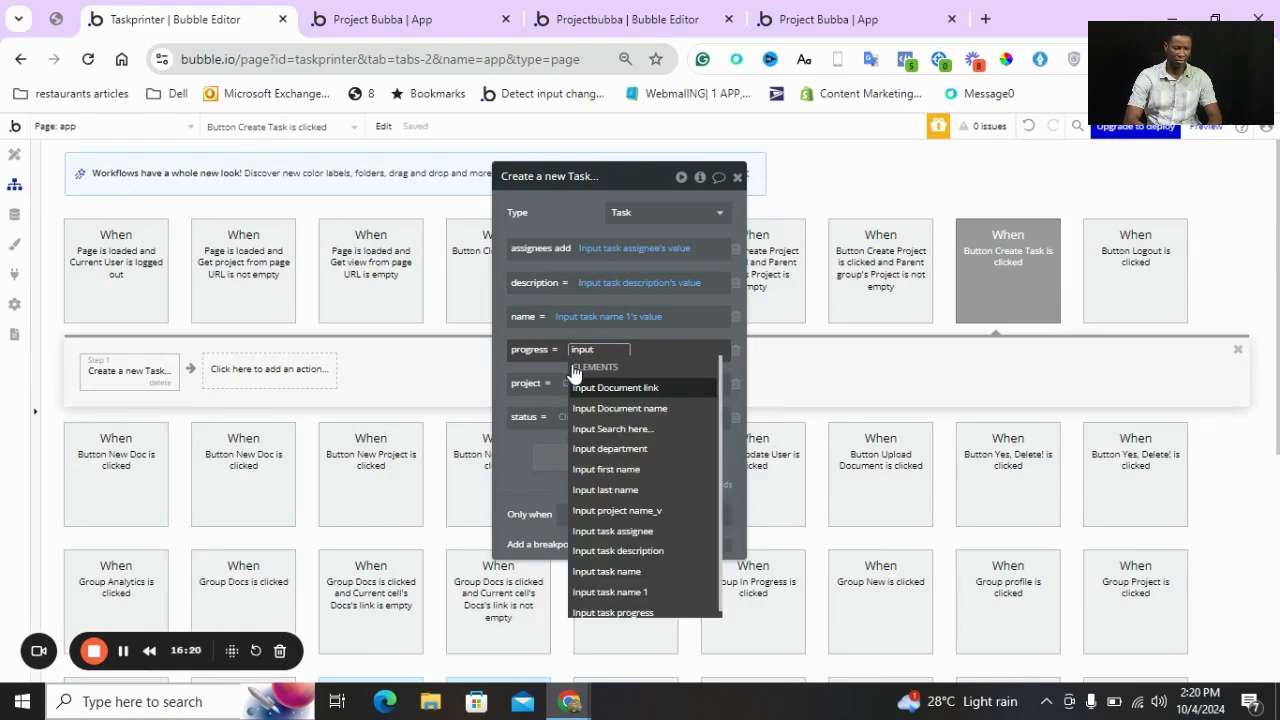
pyautogui.write('pr')
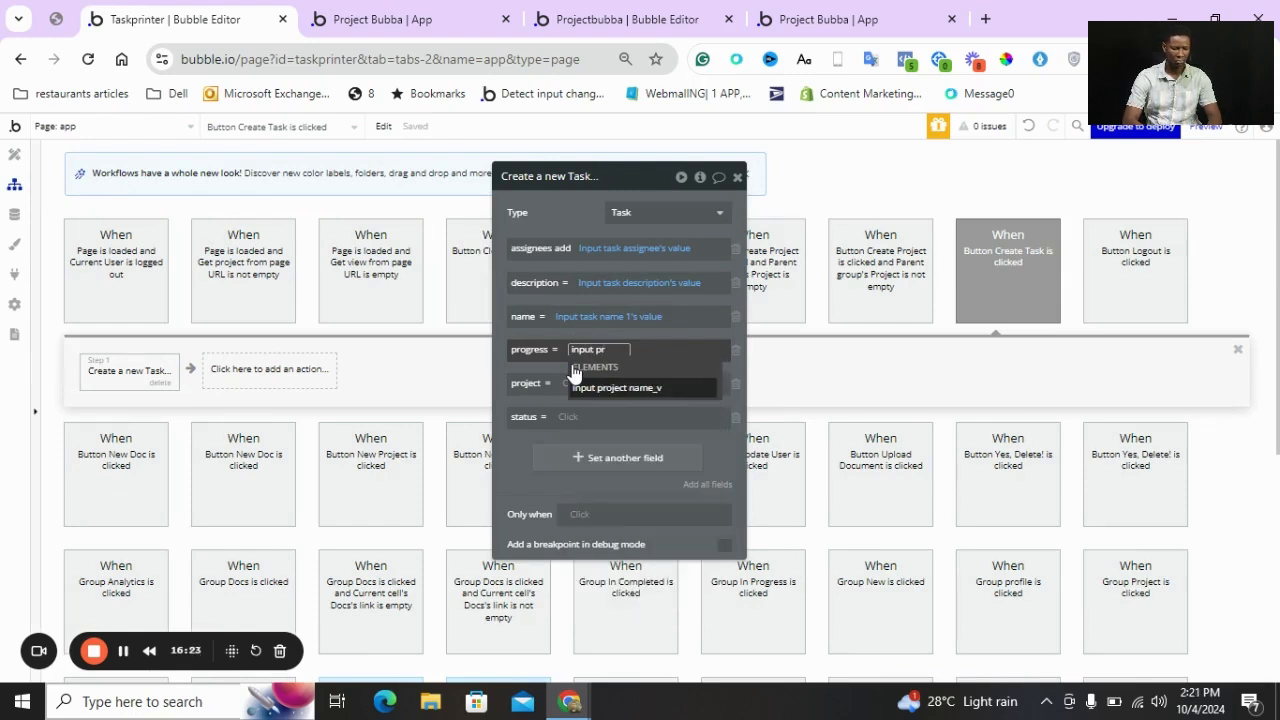
pyautogui.write('og')
pyautogui.press('BackSpace')
pyautogui.press('BackSpace')
pyautogui.press('BackSpace')
pyautogui.write('task')
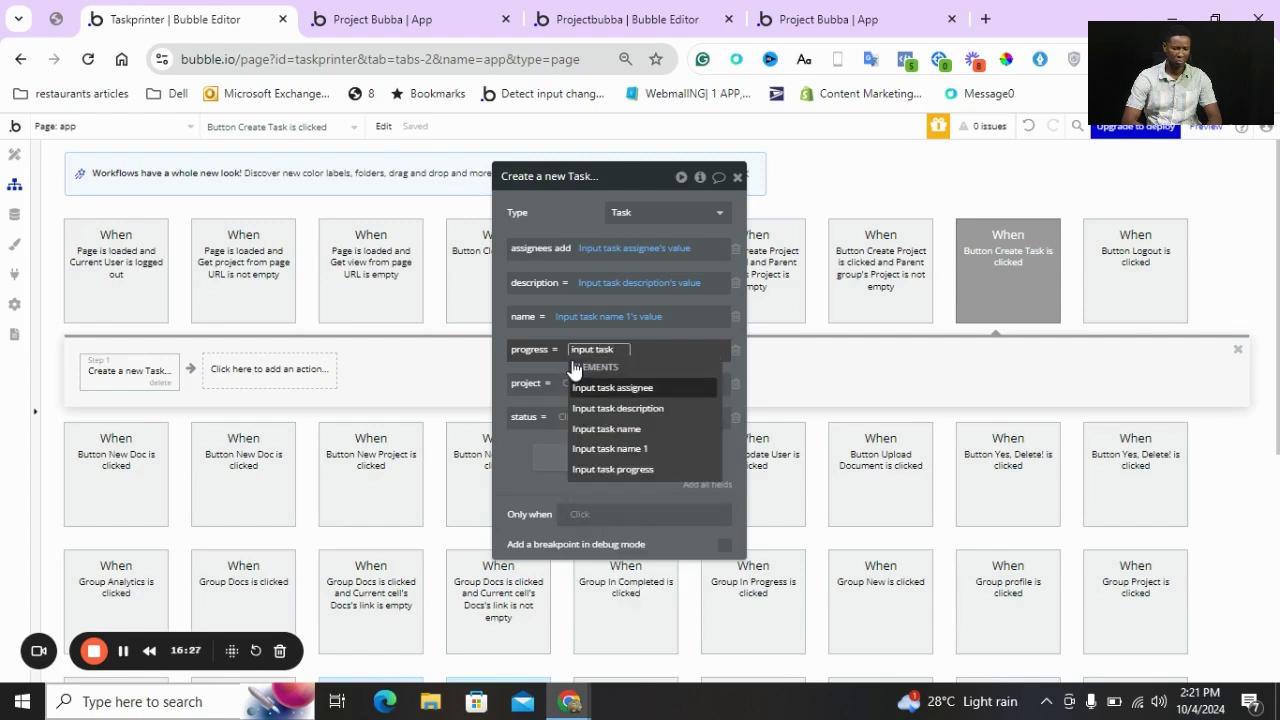
pyautogui.click(613, 469)
pyautogui.click(683, 388)
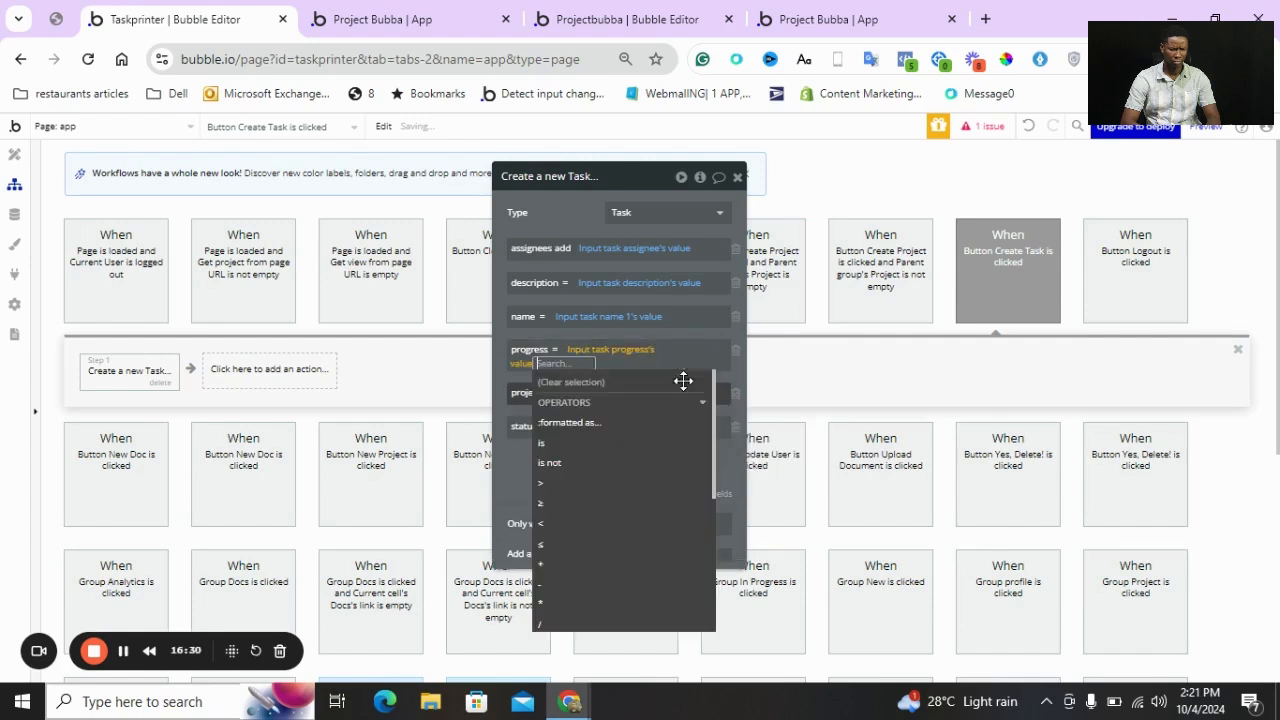
pyautogui.click(505, 373)
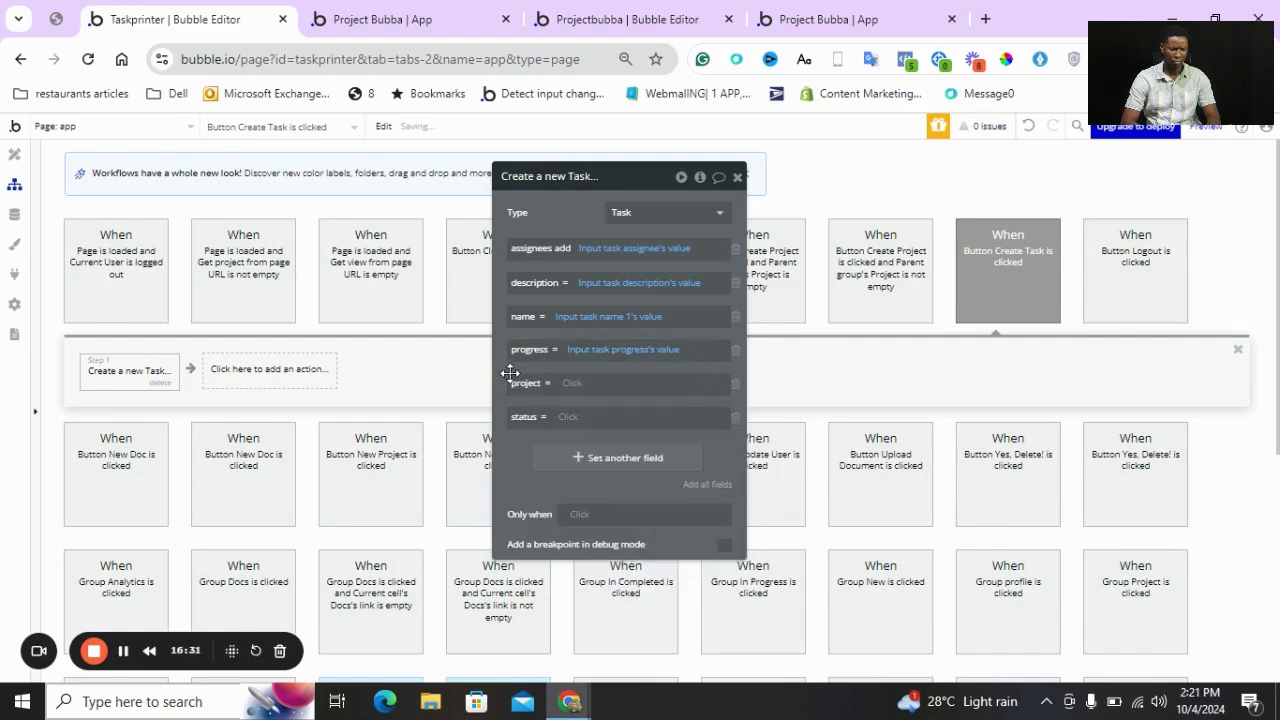
# Set the new Task's project to data from the page URL, using the parameter "project" with type Project
pyautogui.click(571, 383)
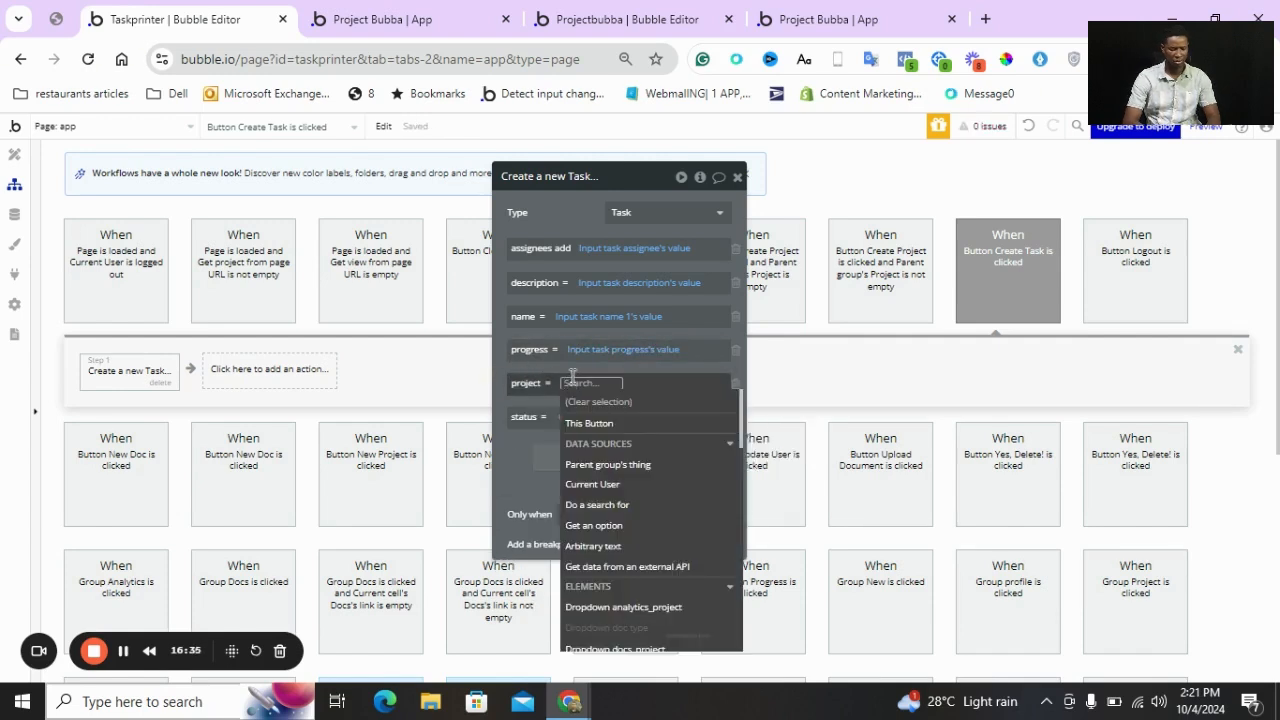
pyautogui.write('get d')
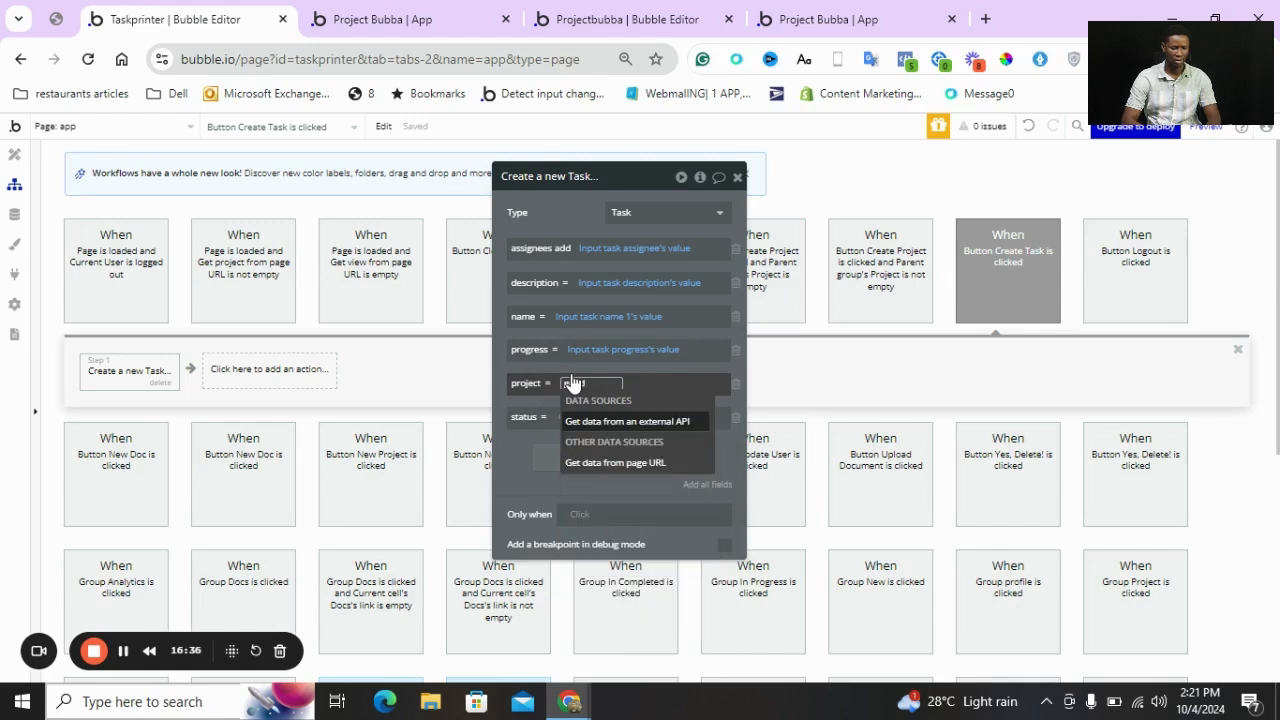
pyautogui.click(615, 462)
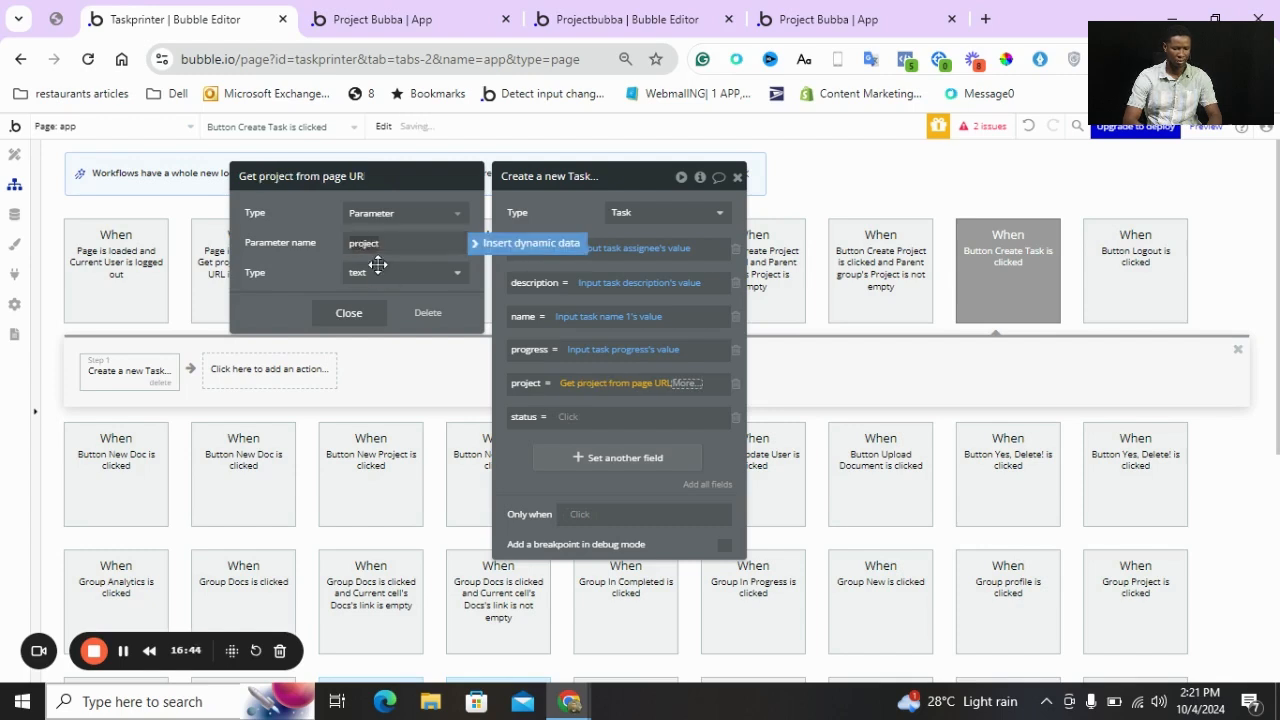
pyautogui.click(378, 272)
pyautogui.write('pro')
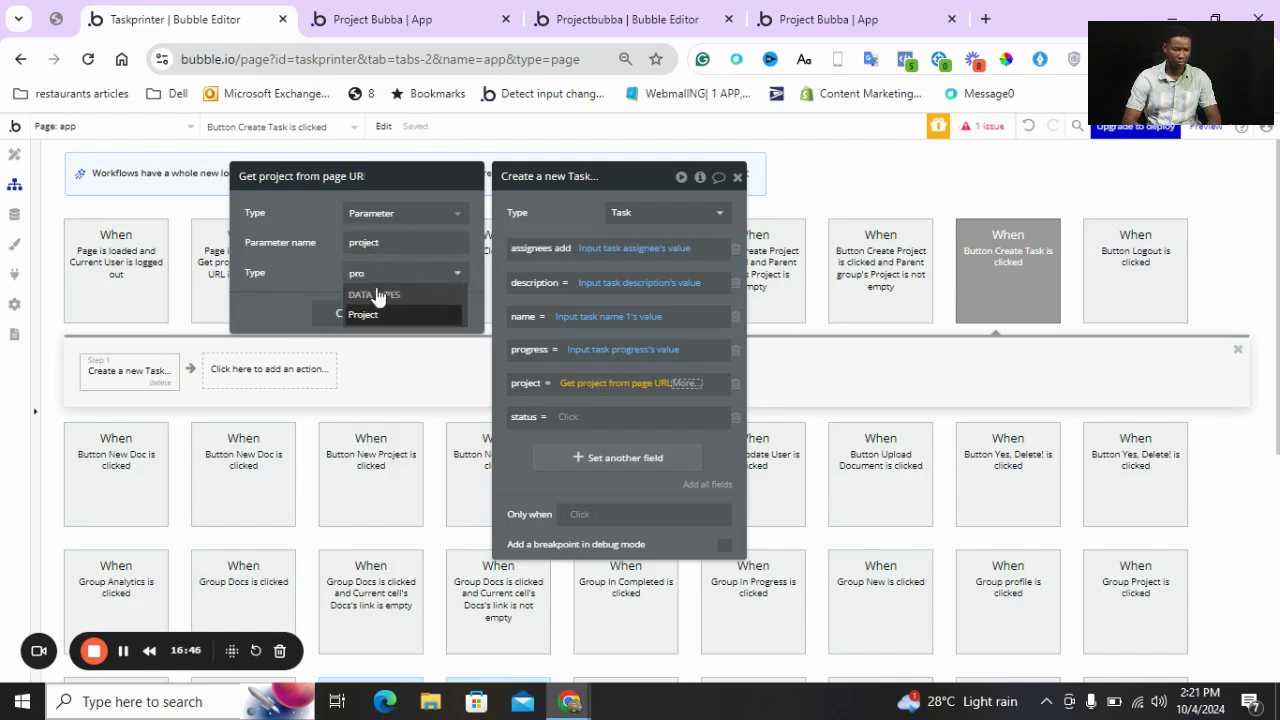
pyautogui.click(366, 315)
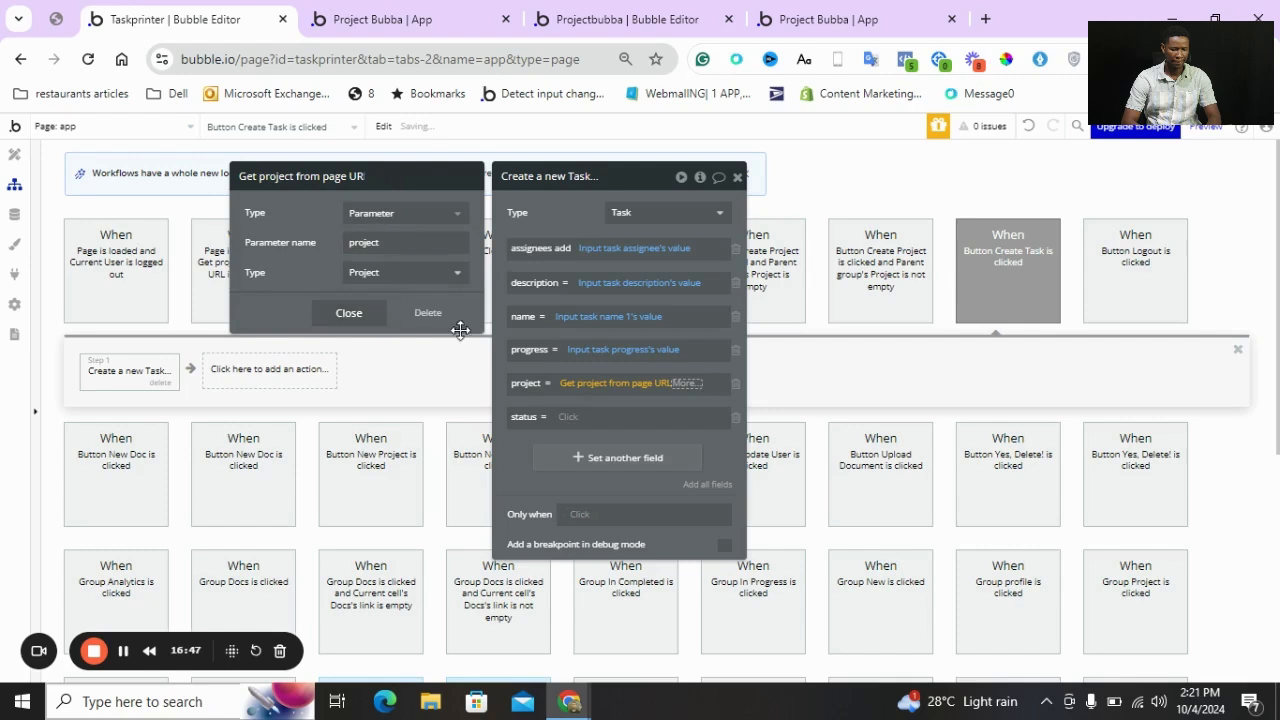
pyautogui.click(528, 443)
pyautogui.click(566, 420)
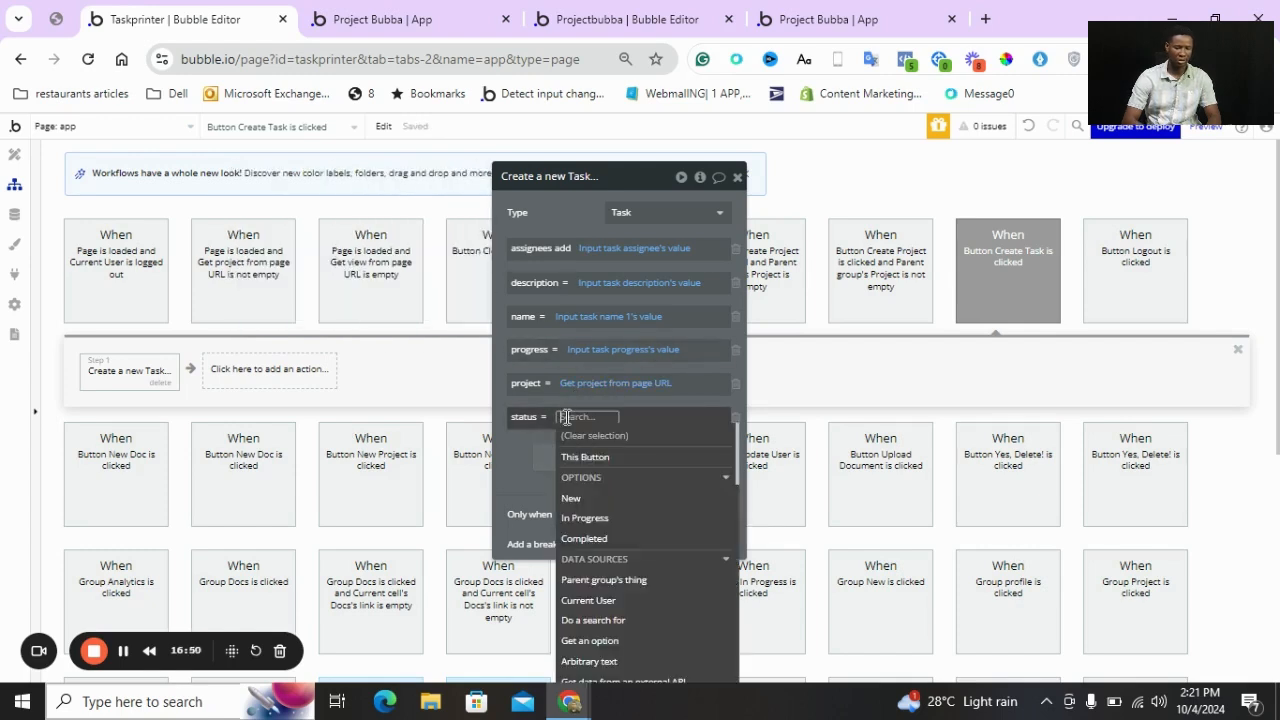
pyautogui.write('input tas')
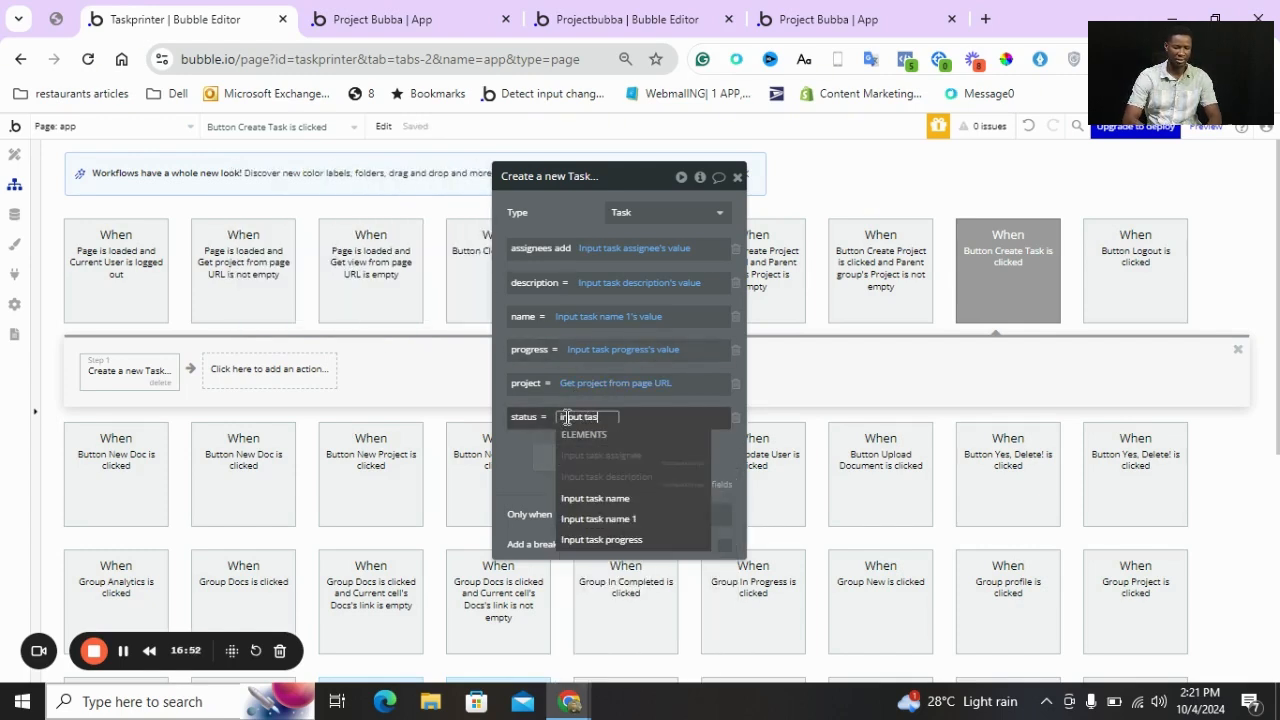
pyautogui.write('k')
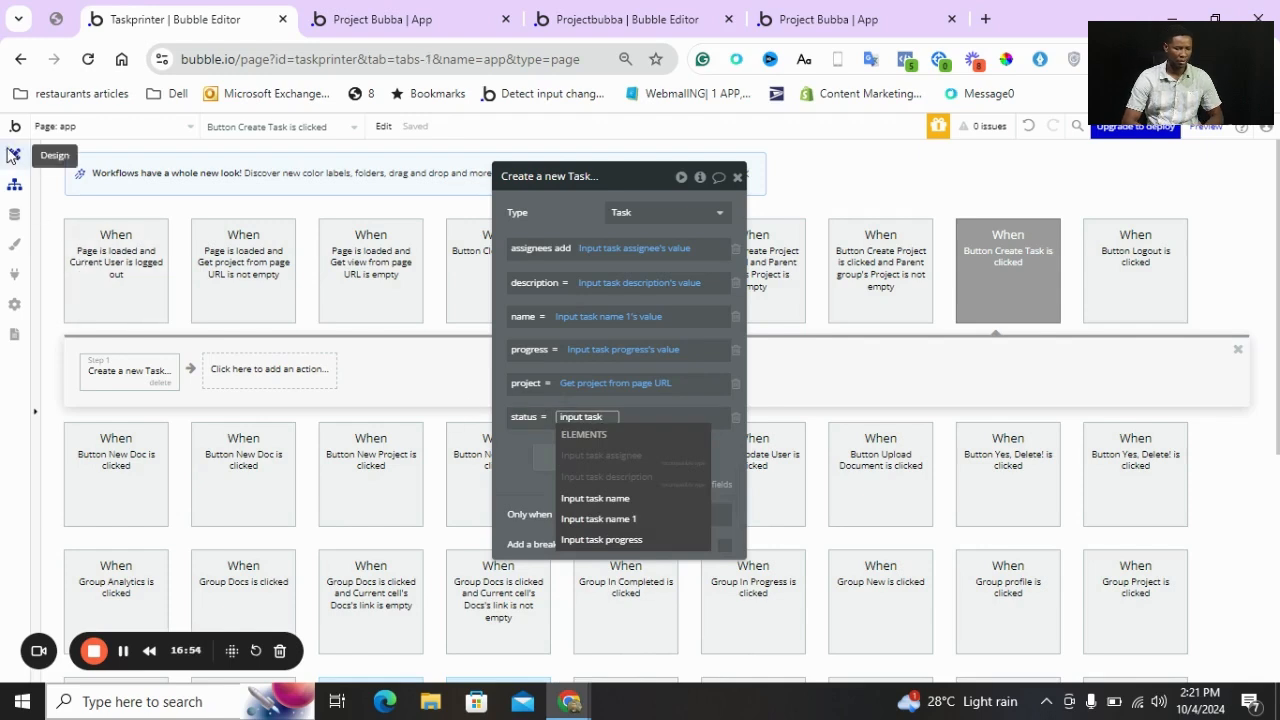
# In the page design, rename the Task Status dropdown "Input task status" and return to the workflow
pyautogui.click(15, 154)
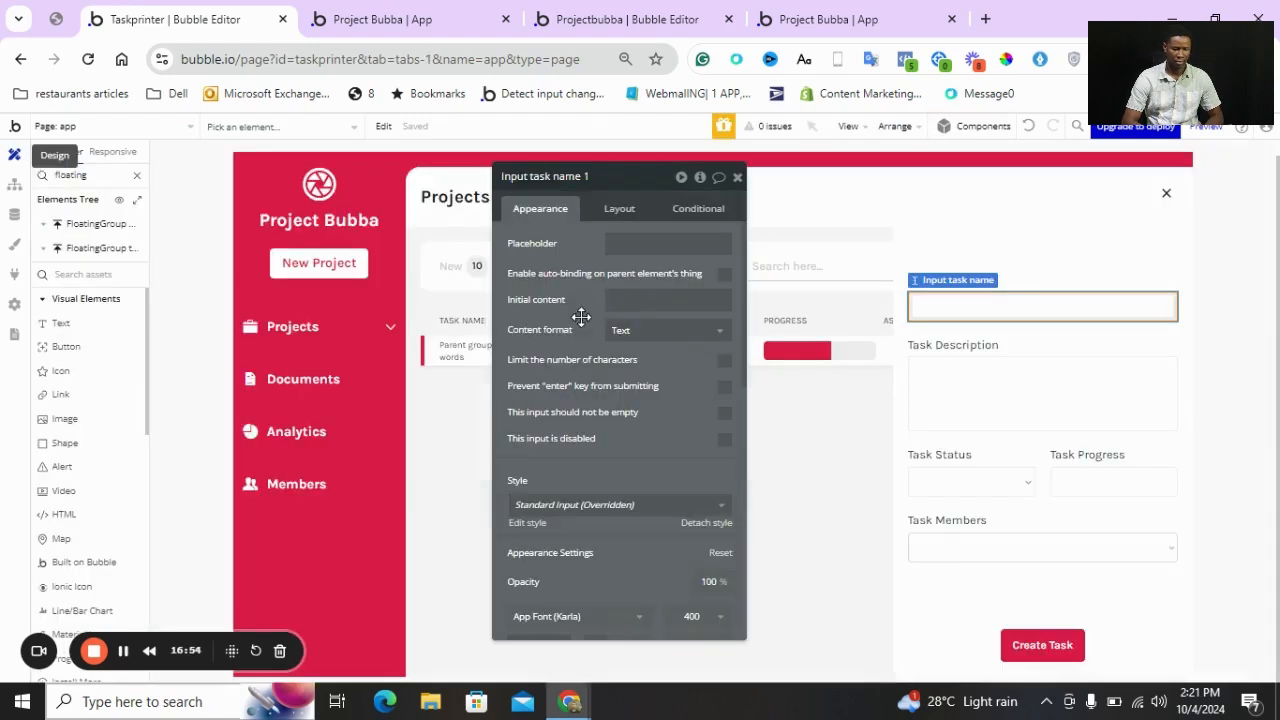
pyautogui.click(945, 480)
pyautogui.doubleClick(576, 176)
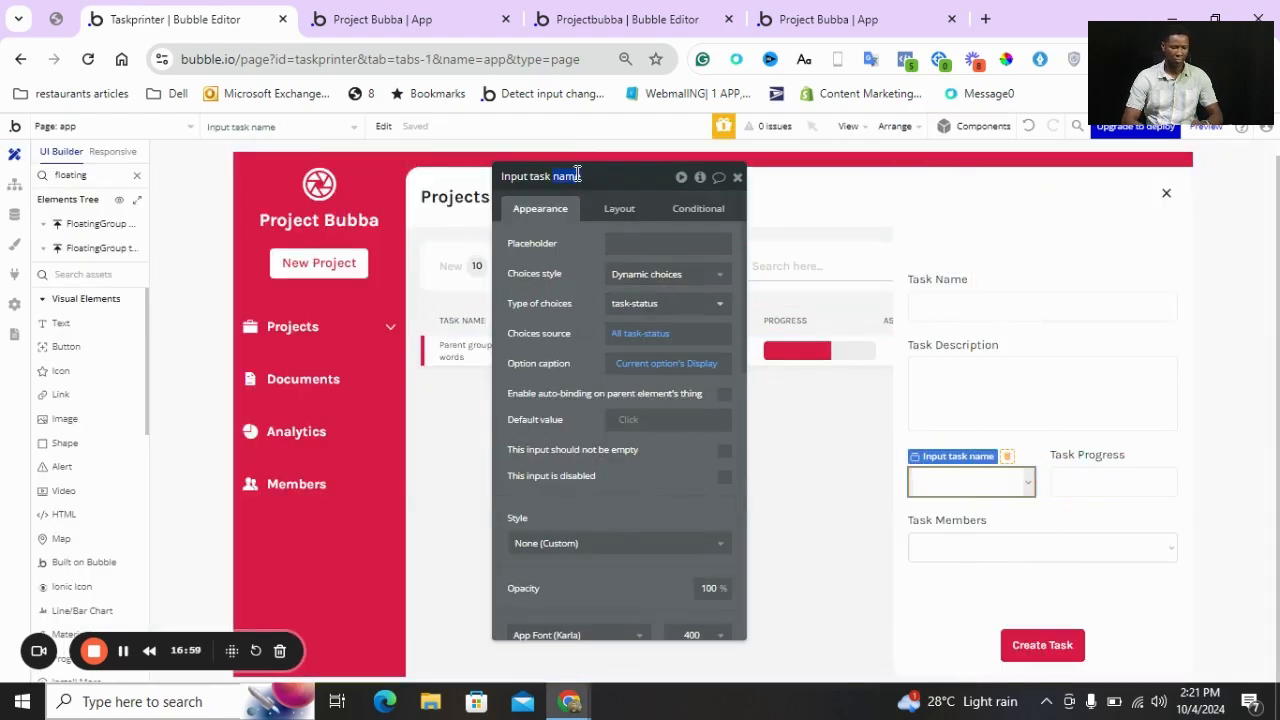
pyautogui.click(486, 321)
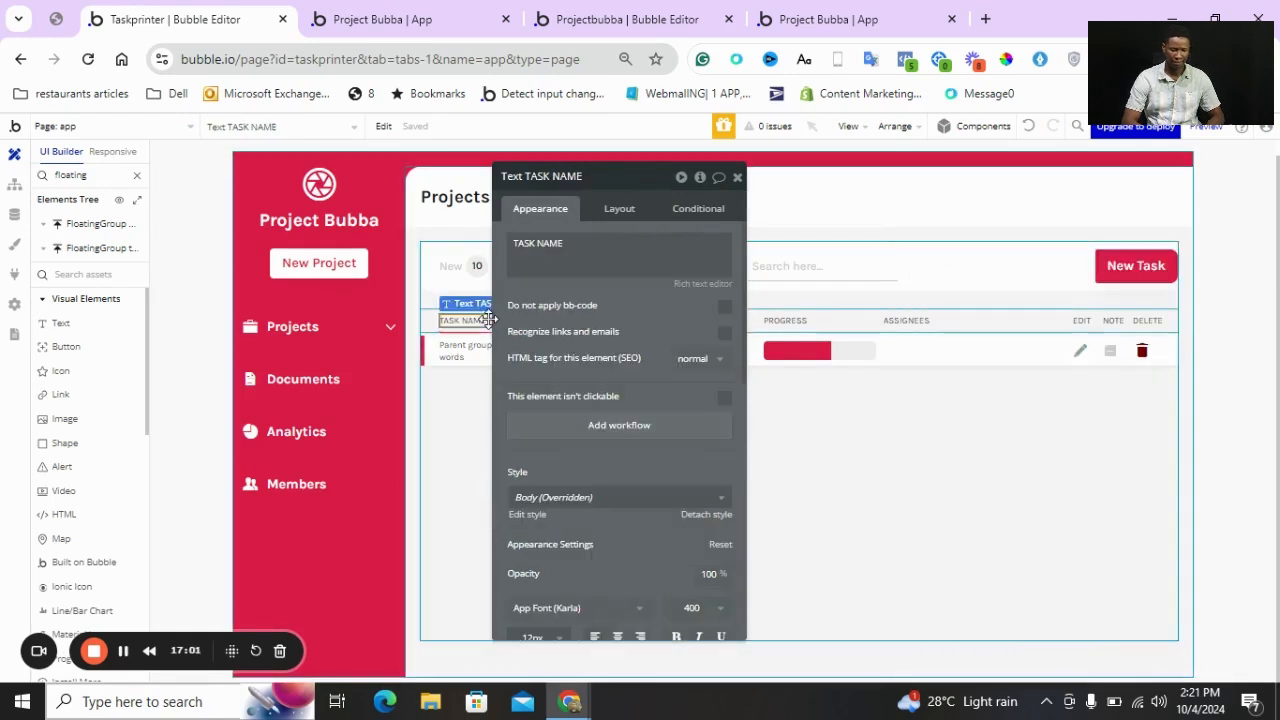
pyautogui.click(14, 184)
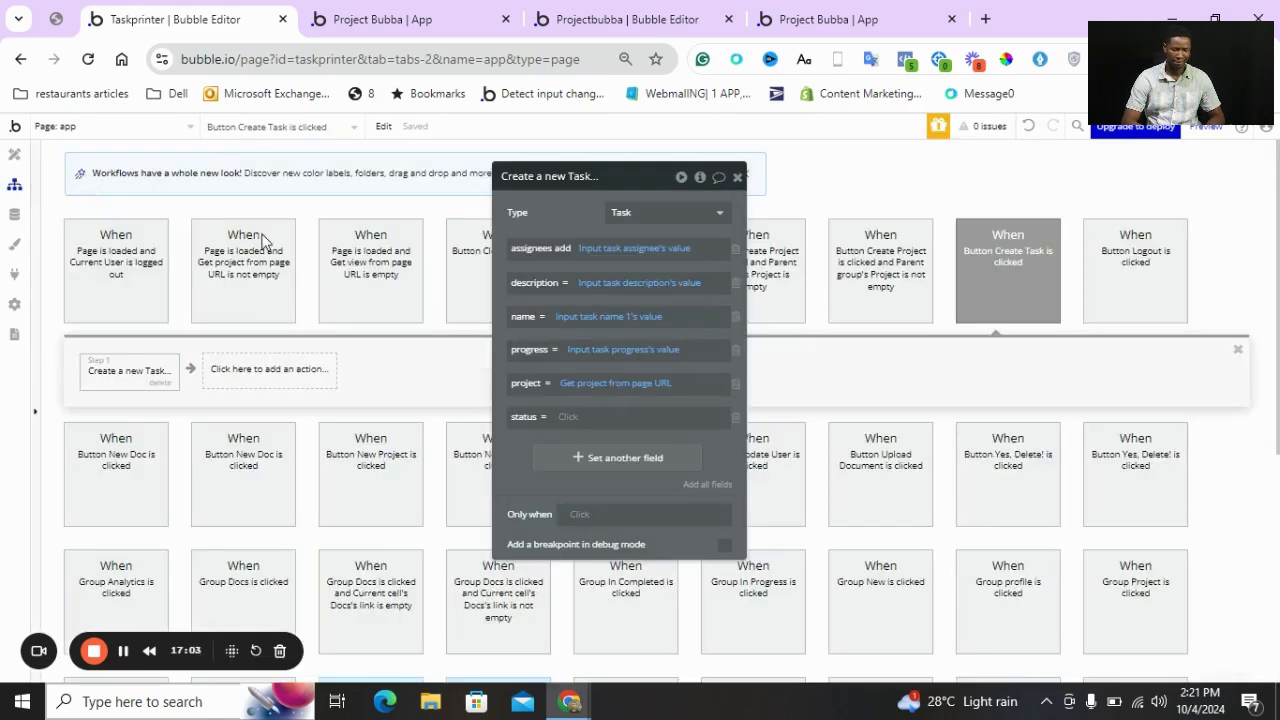
# Set the new Task's status field to Input task status's value
pyautogui.click(567, 416)
pyautogui.write('input task')
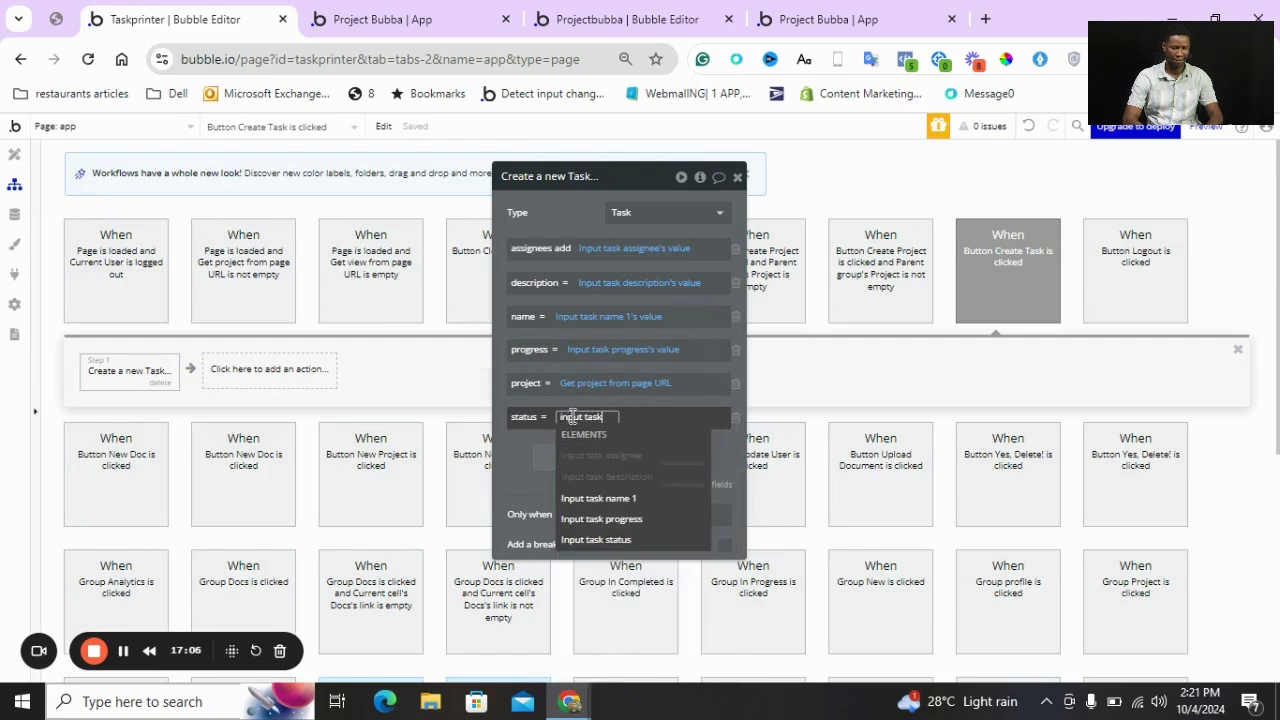
pyautogui.click(610, 539)
pyautogui.click(678, 456)
pyautogui.click(524, 430)
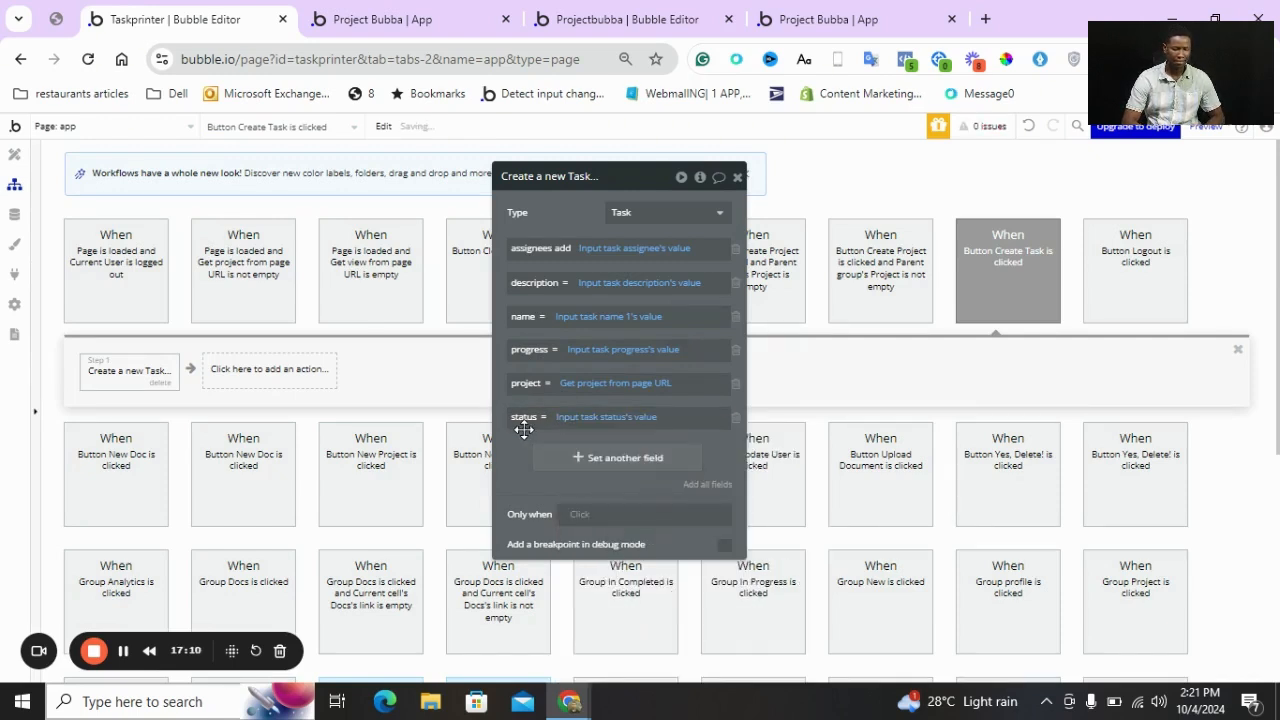
# Add a Hide an element action for FloatingGroup task after the Create a new Task action
pyautogui.click(282, 373)
pyautogui.write('hide')
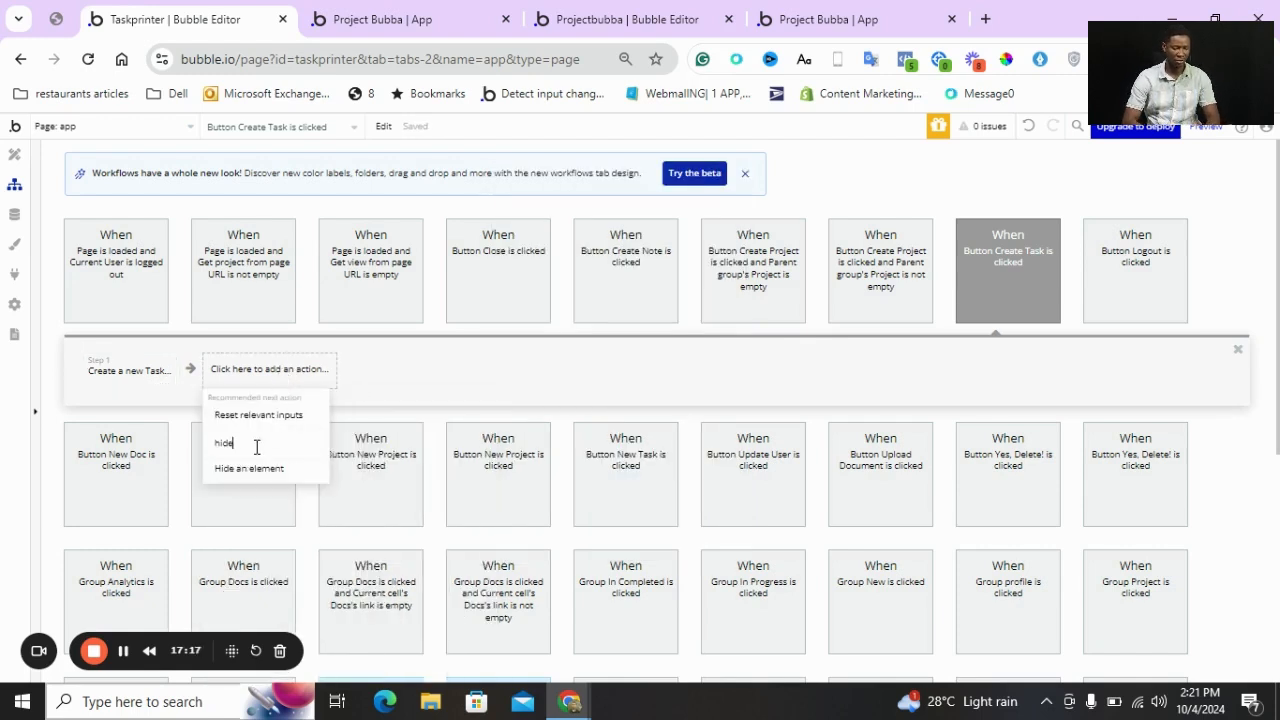
pyautogui.click(250, 469)
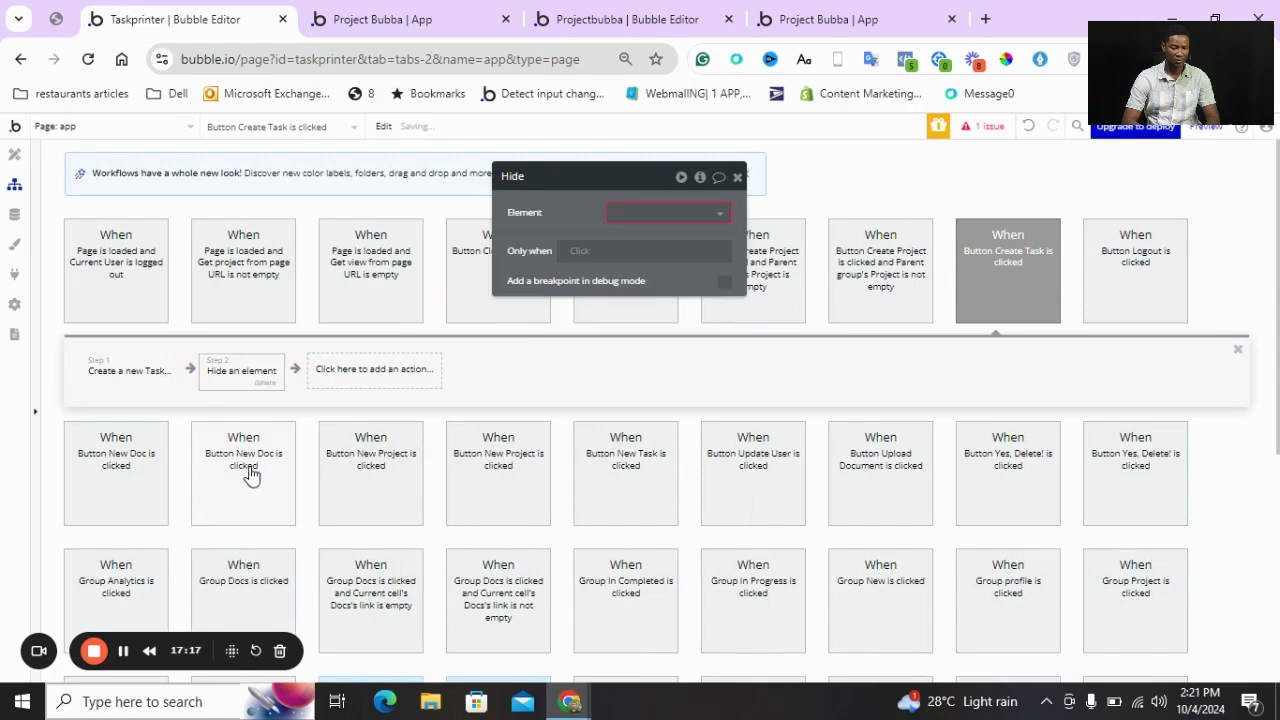
pyautogui.click(705, 219)
pyautogui.write('floa')
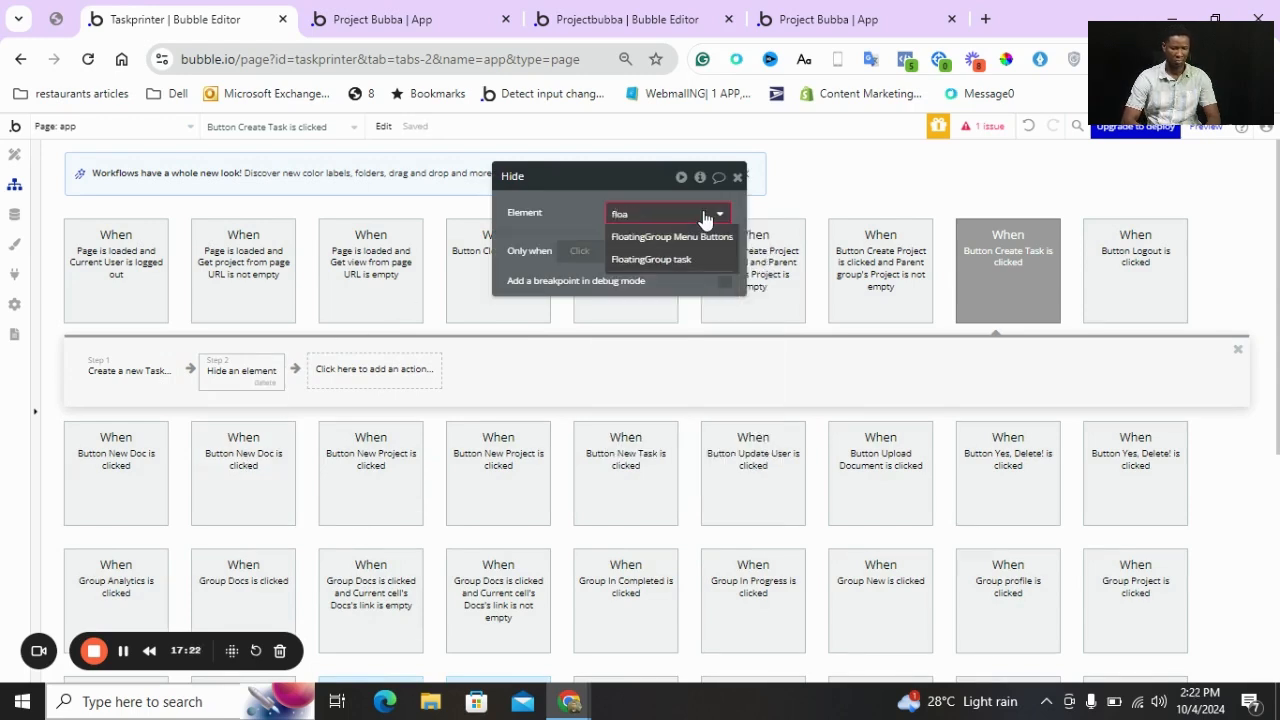
pyautogui.click(640, 259)
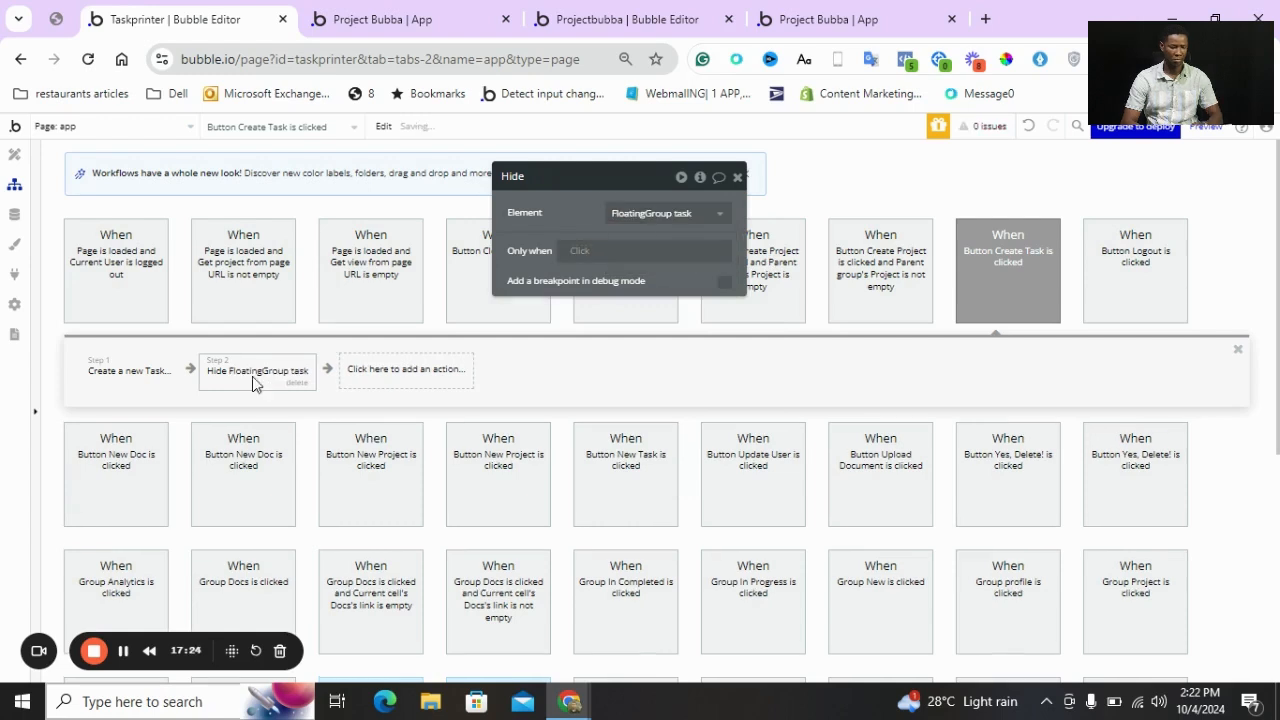
# Add a Reset relevant inputs action and move the Hide FloatingGroup task action behind it
pyautogui.rightClick(237, 389)
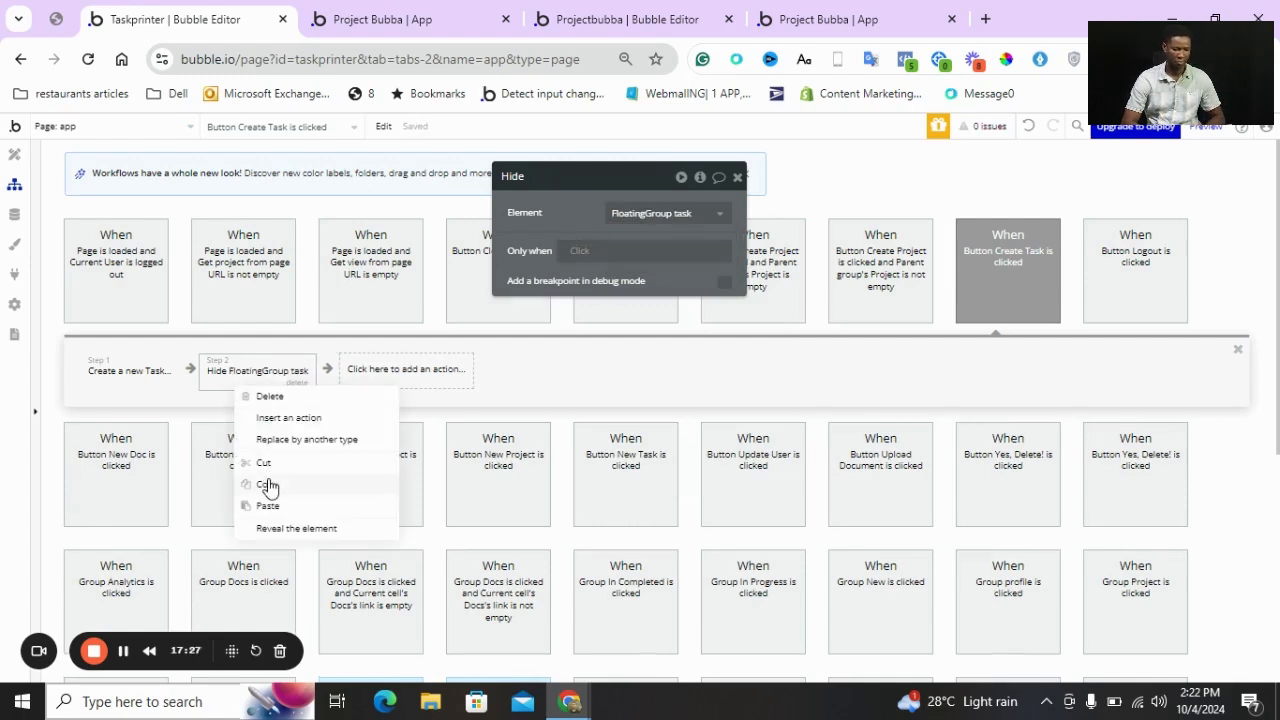
pyautogui.click(380, 367)
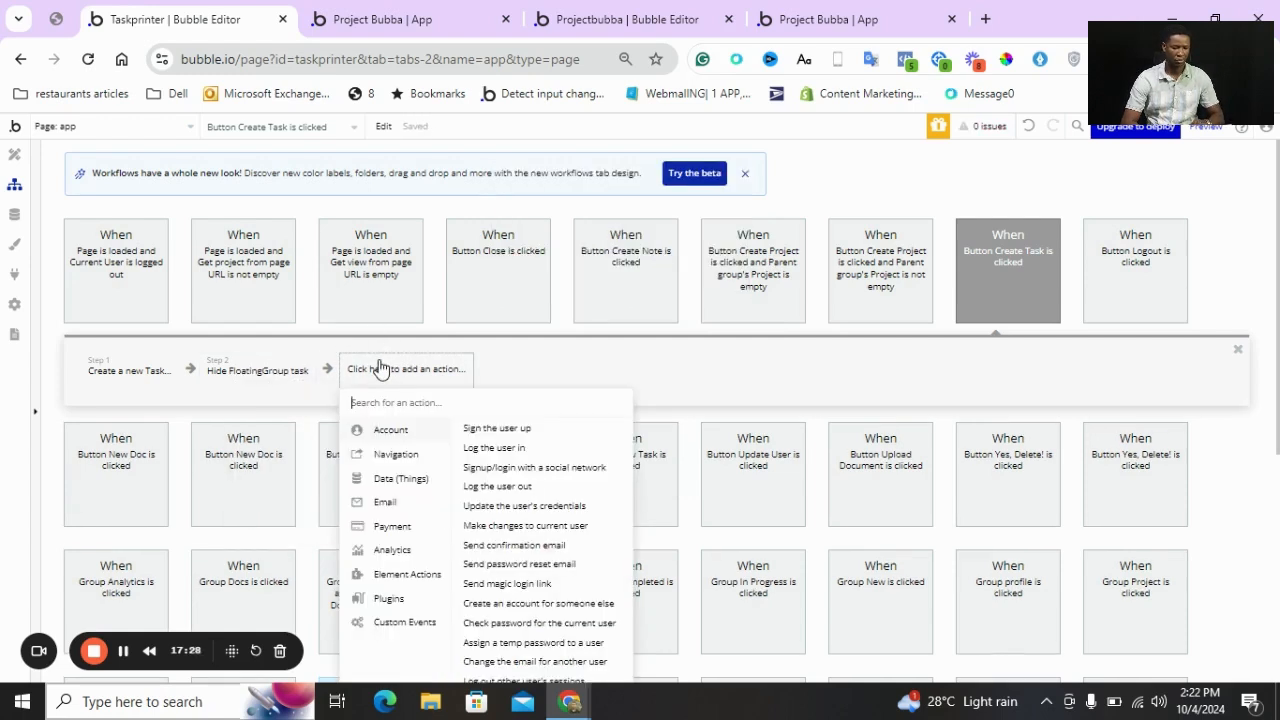
pyautogui.write('reset')
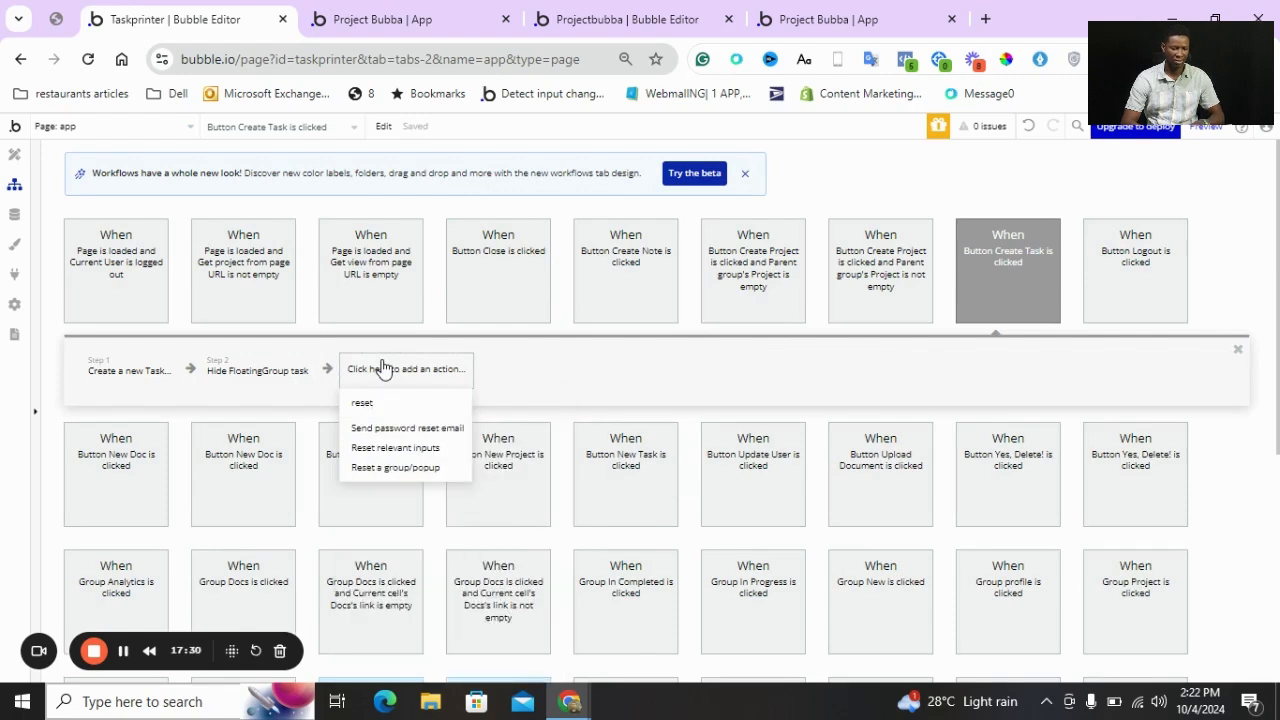
pyautogui.click(390, 447)
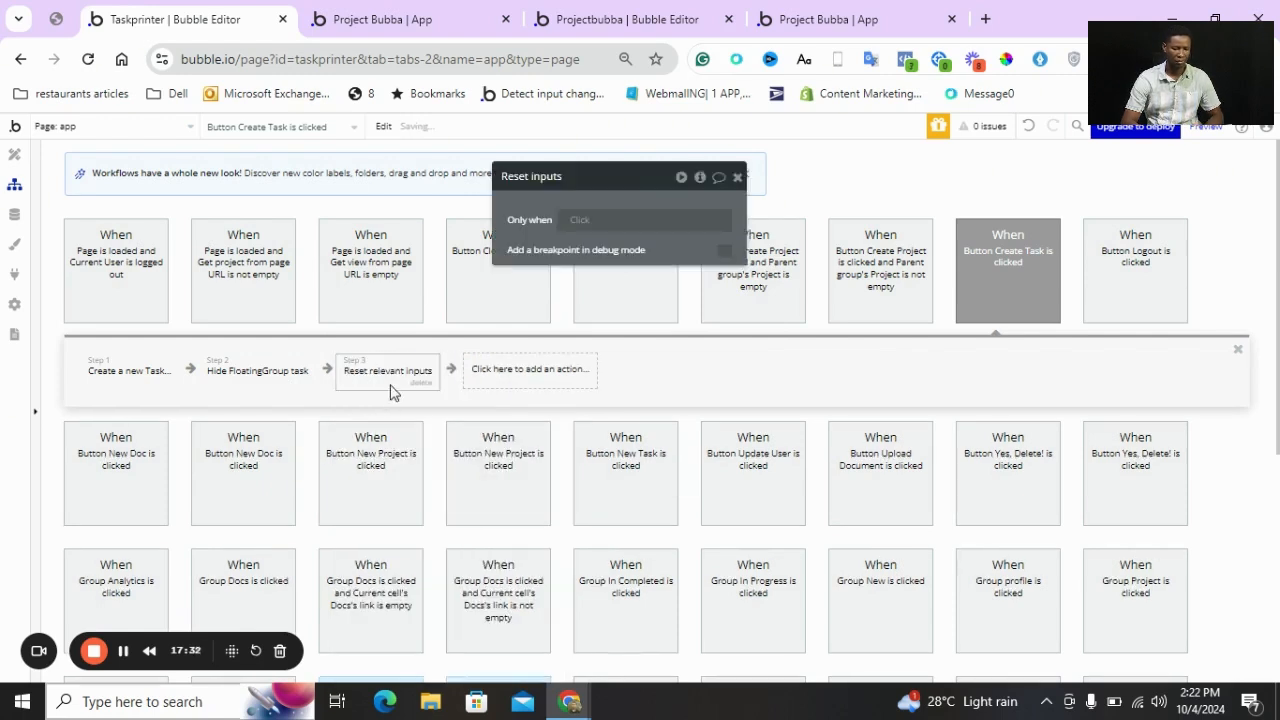
pyautogui.click(263, 375)
pyautogui.moveTo(263, 375); pyautogui.dragTo(541, 380)
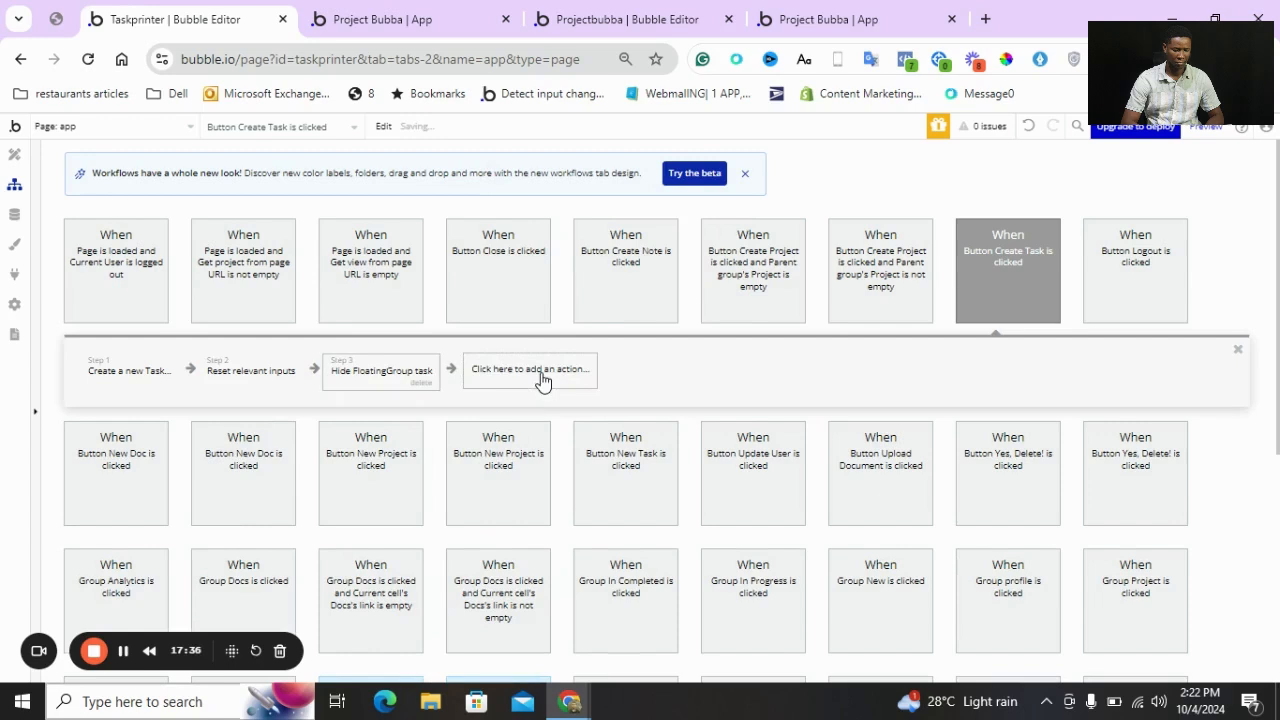
# Insert a Reset a group/popup action for FloatingGroup task just before the Hide FloatingGroup task action
pyautogui.rightClick(352, 362)
pyautogui.click(395, 391)
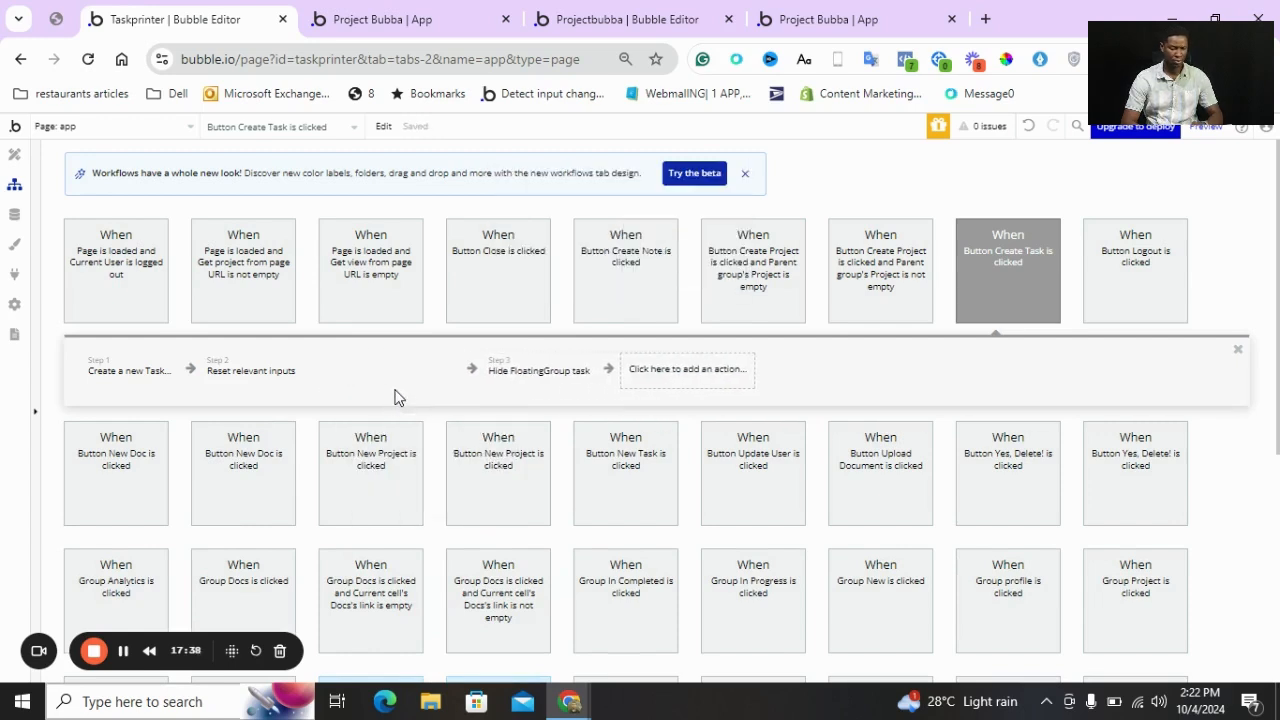
pyautogui.write('reset')
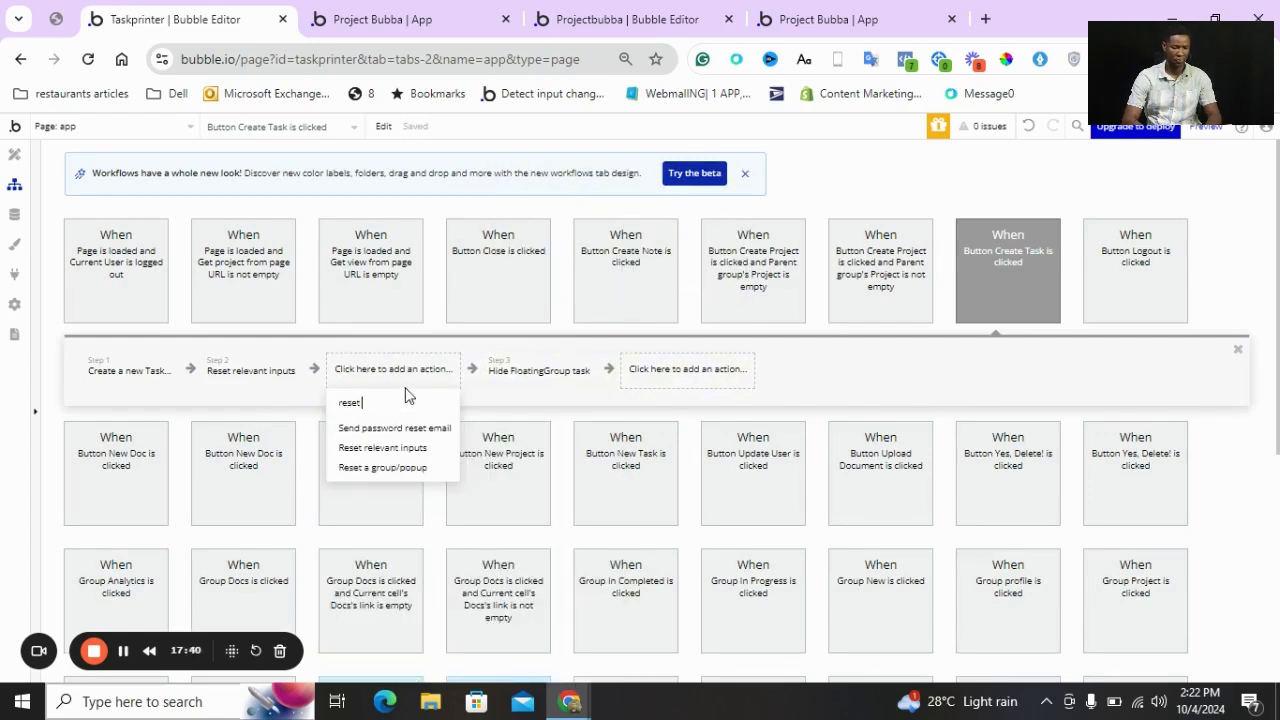
pyautogui.click(383, 467)
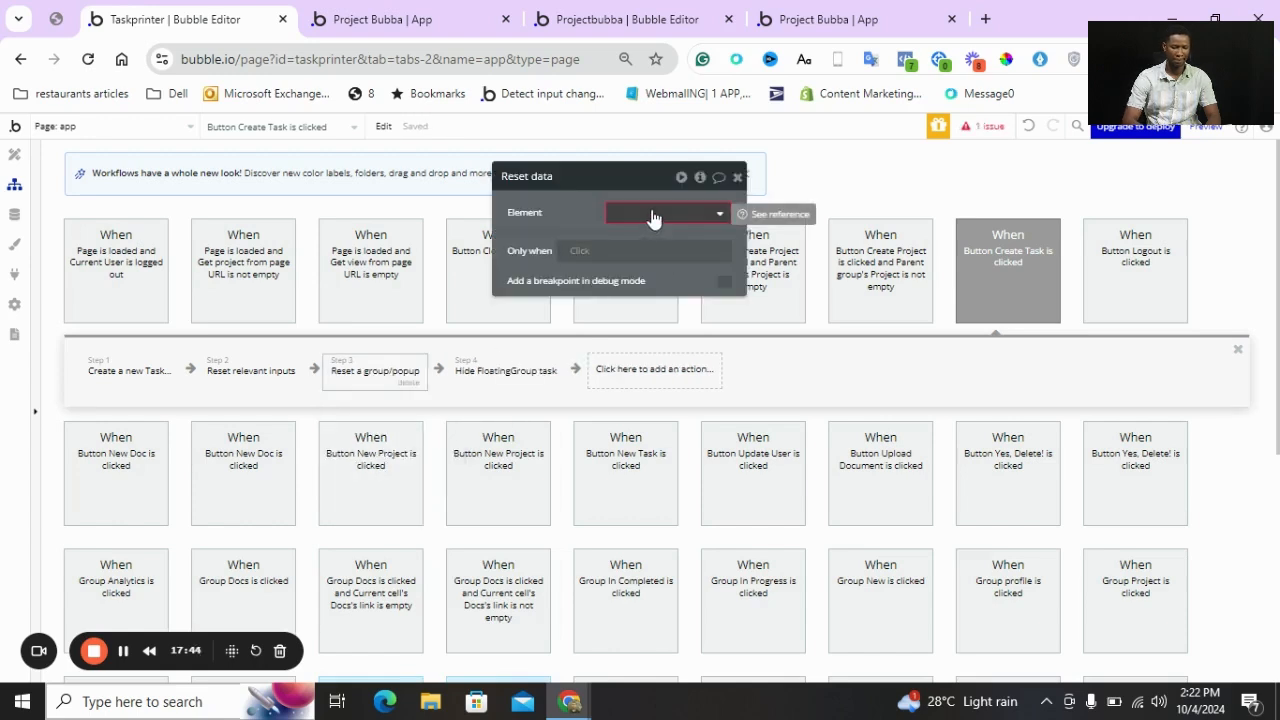
pyautogui.click(652, 218)
pyautogui.write('floa')
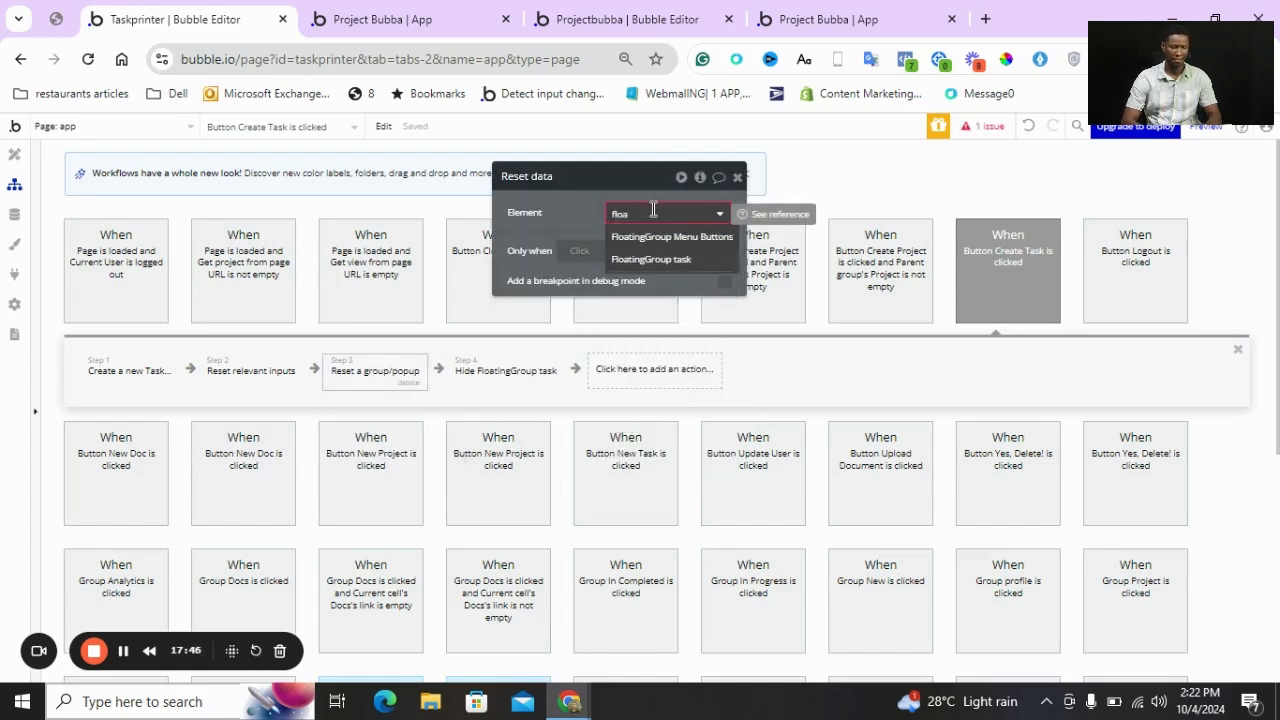
pyautogui.click(652, 259)
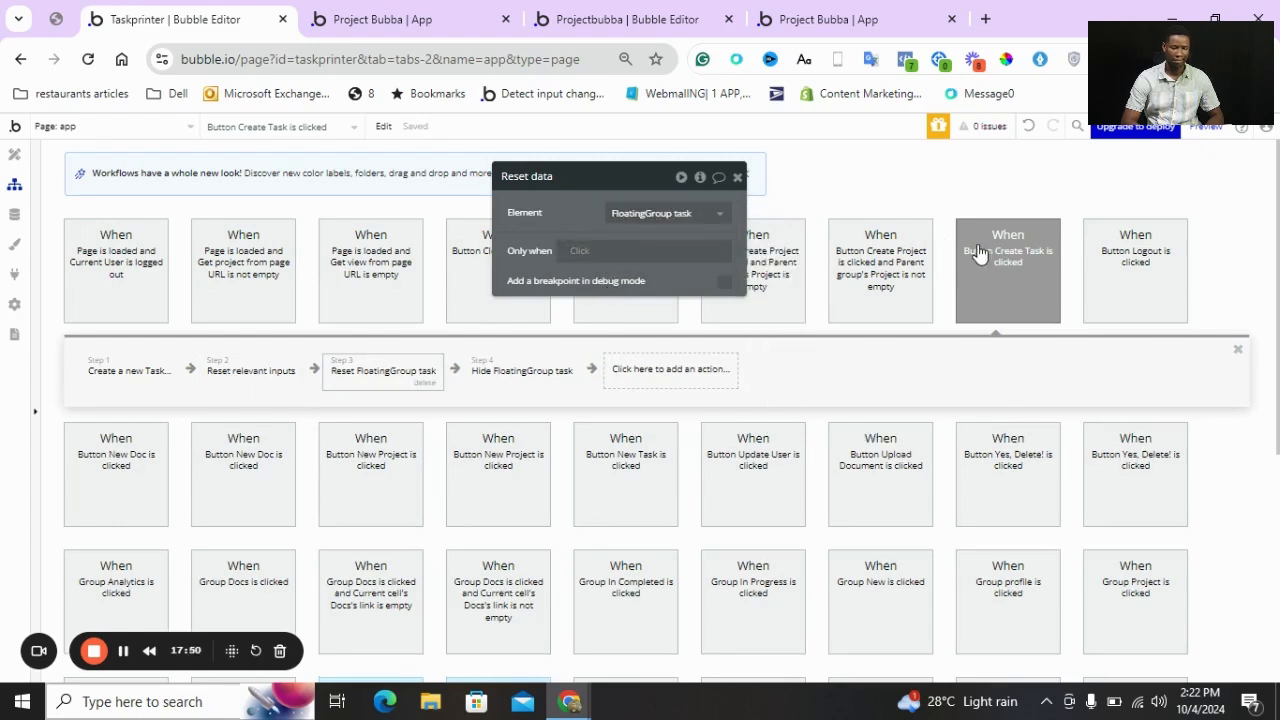
pyautogui.click(739, 179)
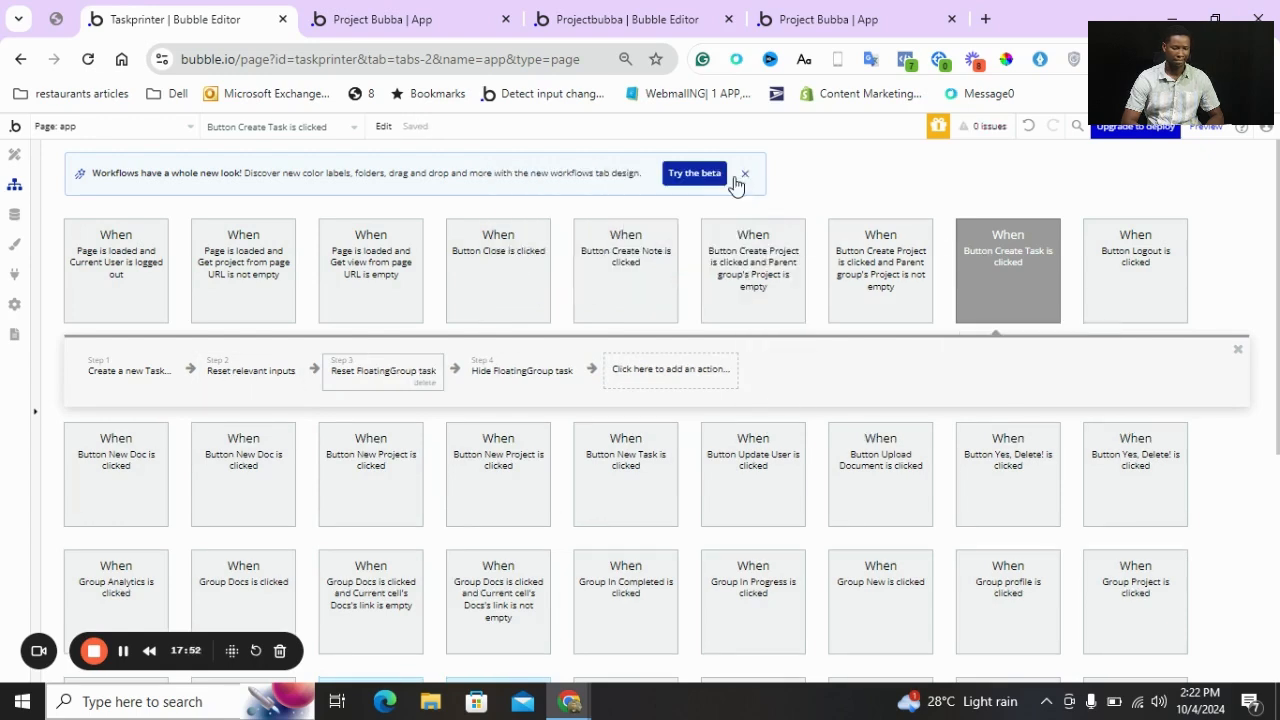
# Copy the Hide FloatingGroup task action into a new workflow for the close icon in FloatingGroup task
pyautogui.click(489, 360)
pyautogui.rightClick(489, 360)
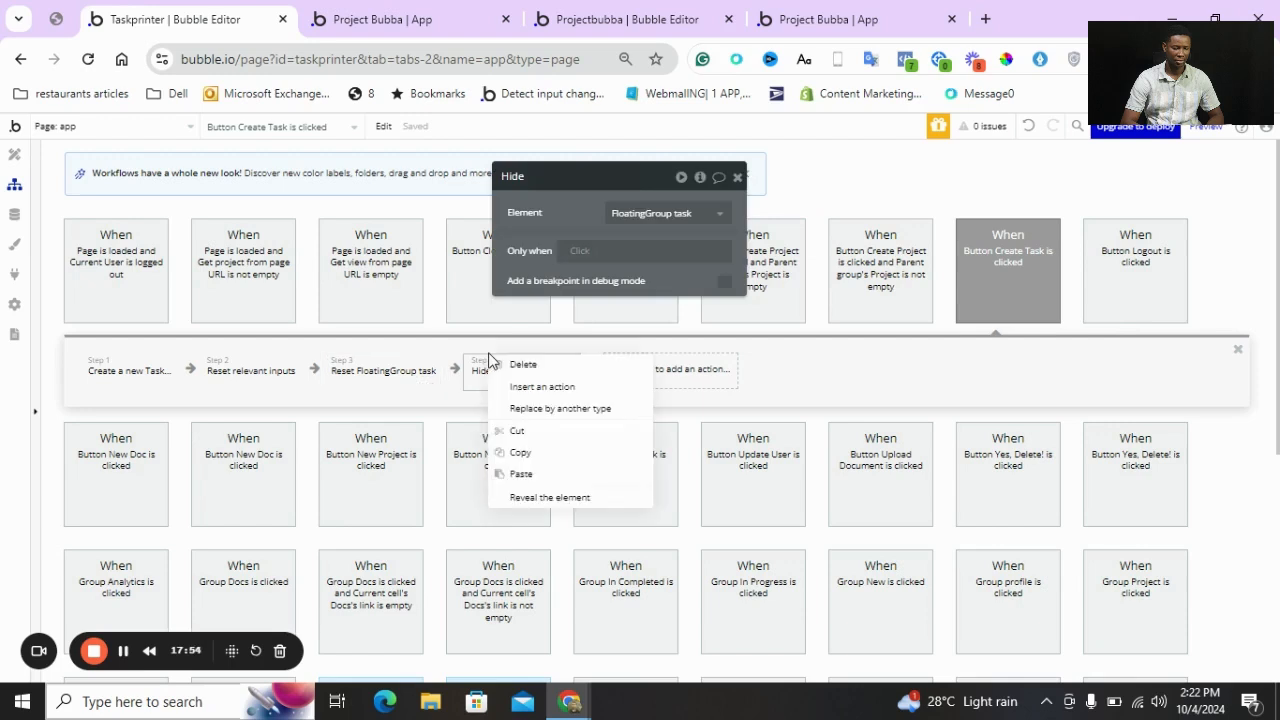
pyautogui.click(540, 452)
pyautogui.click(15, 156)
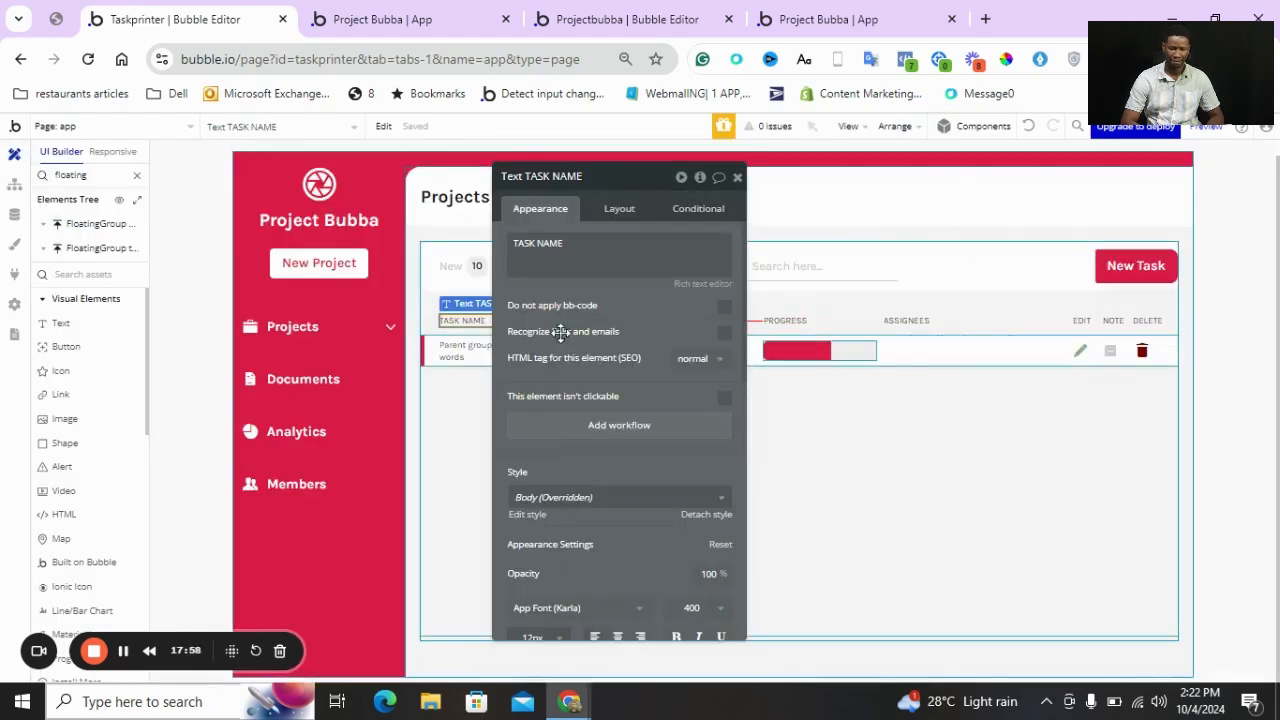
pyautogui.click(92, 250)
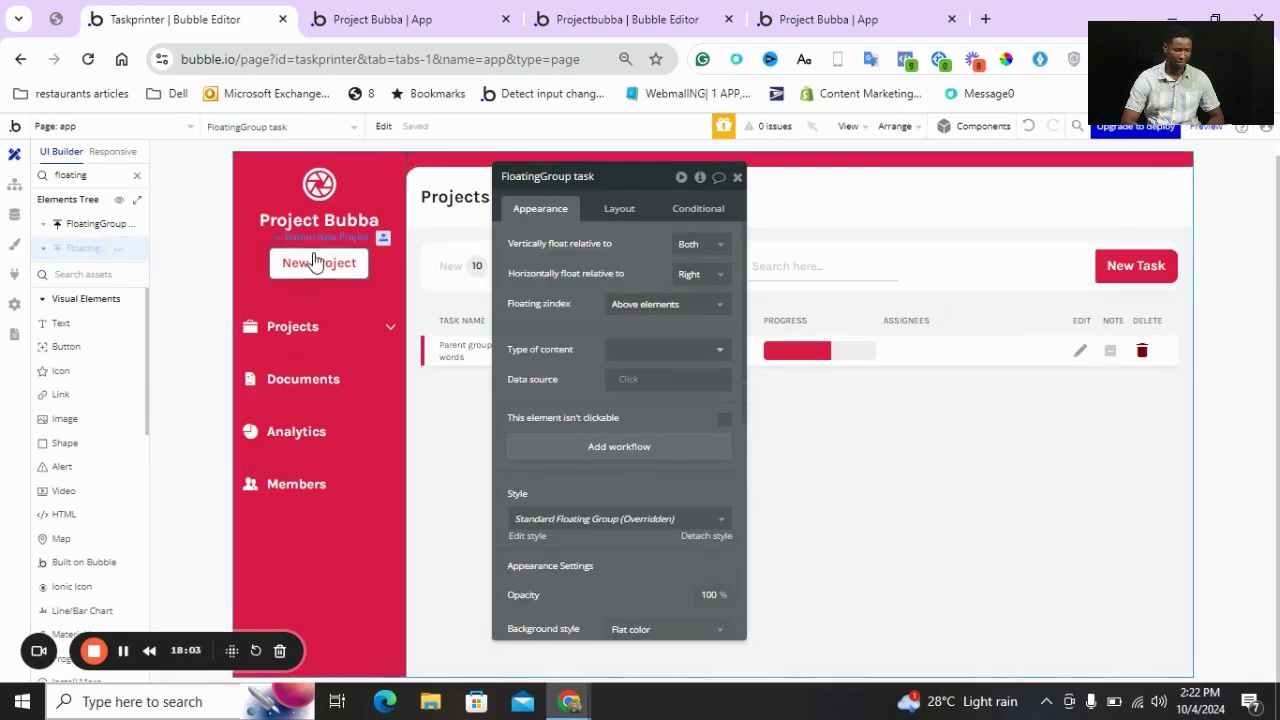
pyautogui.click(117, 250)
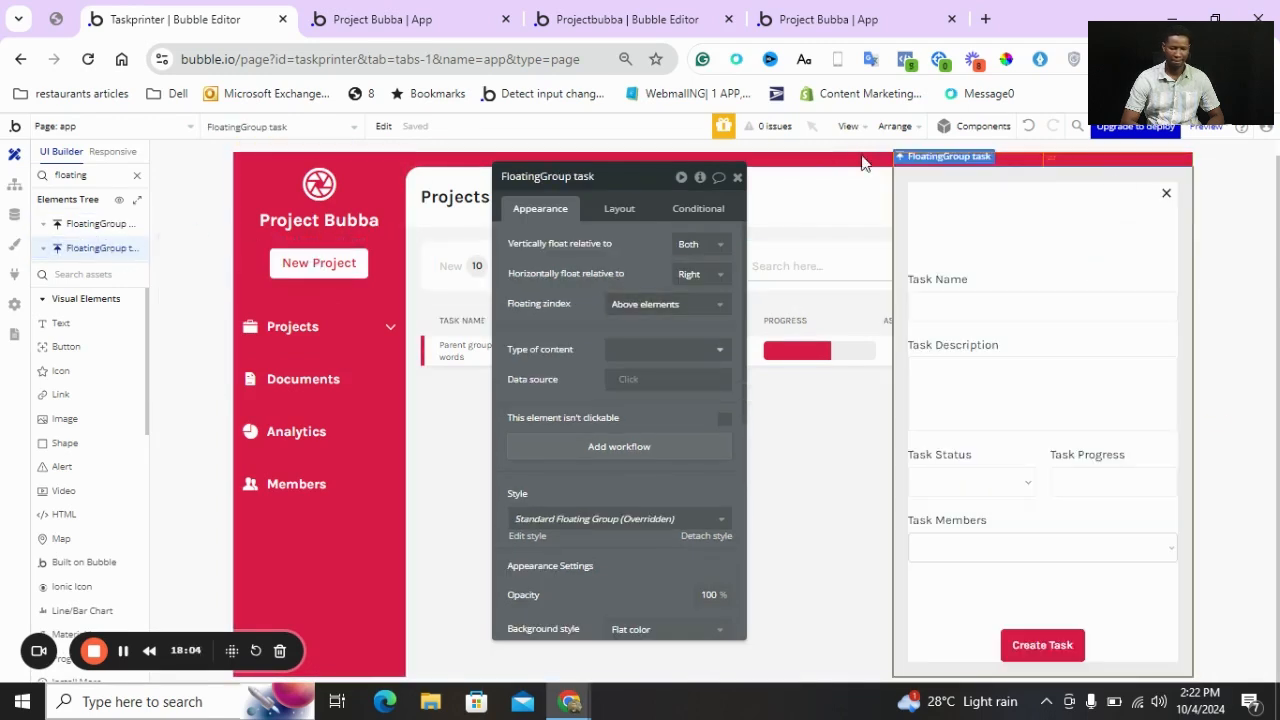
pyautogui.click(1166, 192)
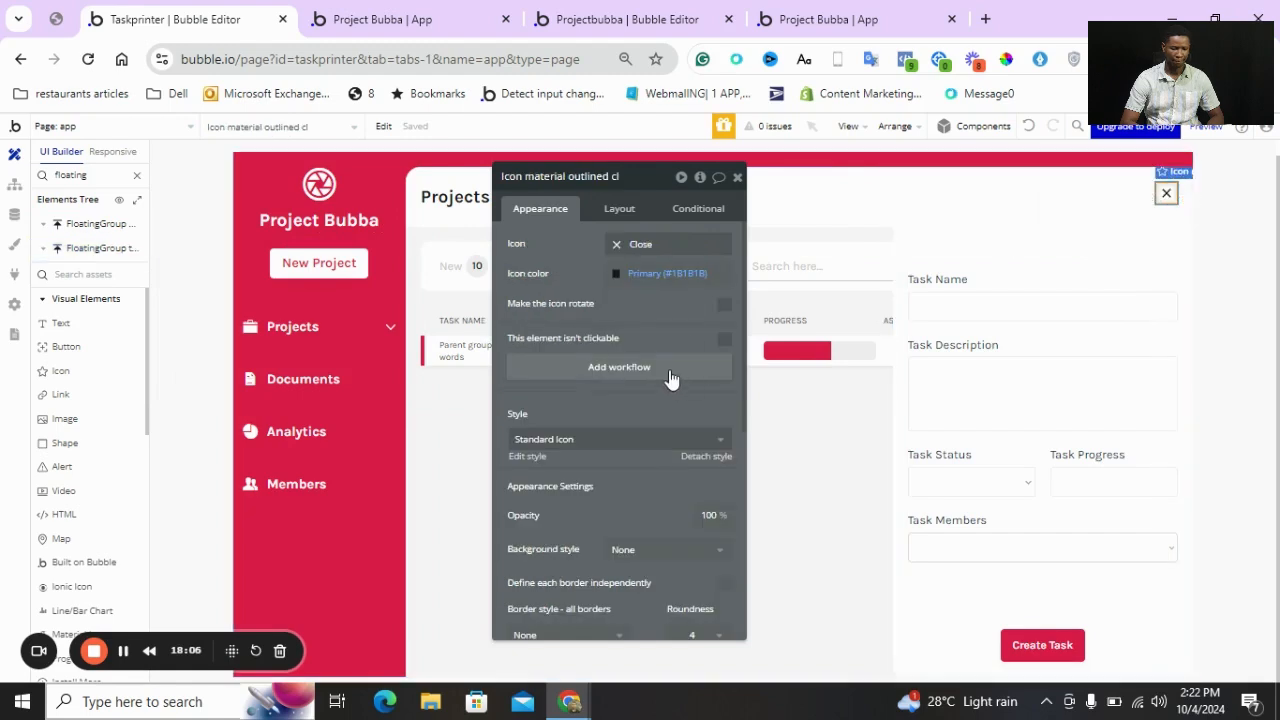
pyautogui.click(668, 370)
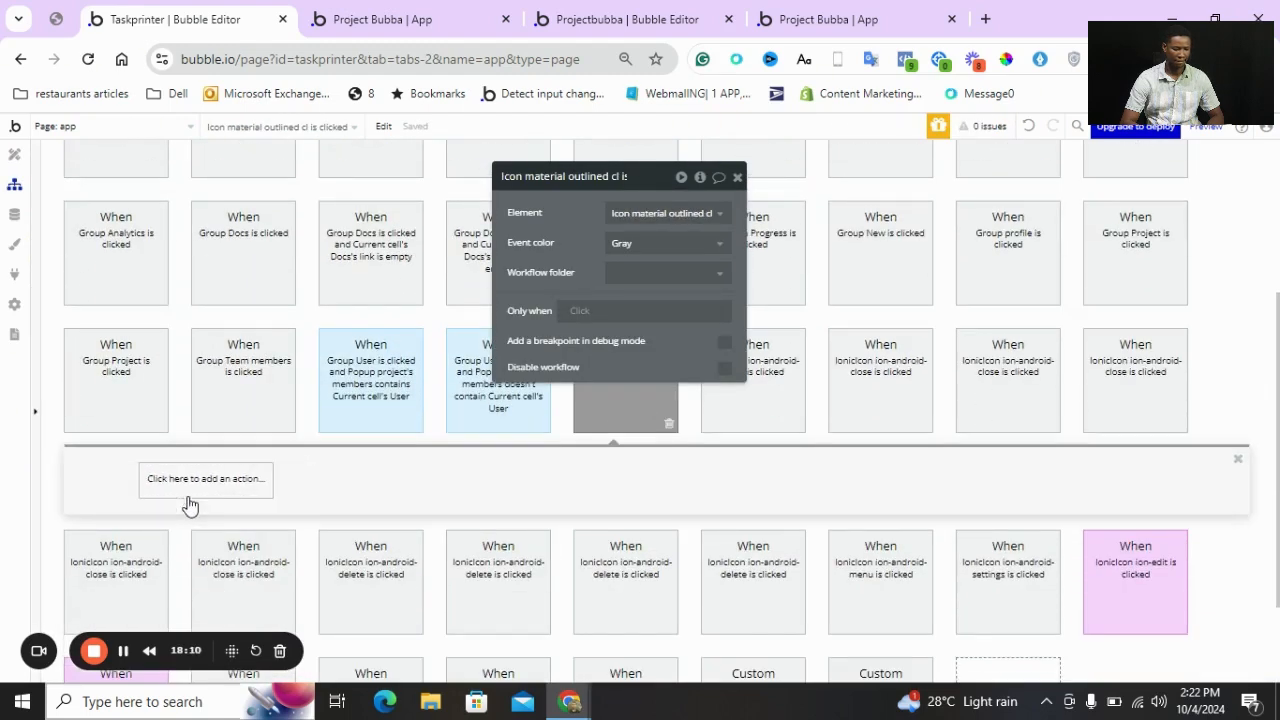
# Add a Reset relevant inputs action to the close icon's workflow
pyautogui.click(272, 479)
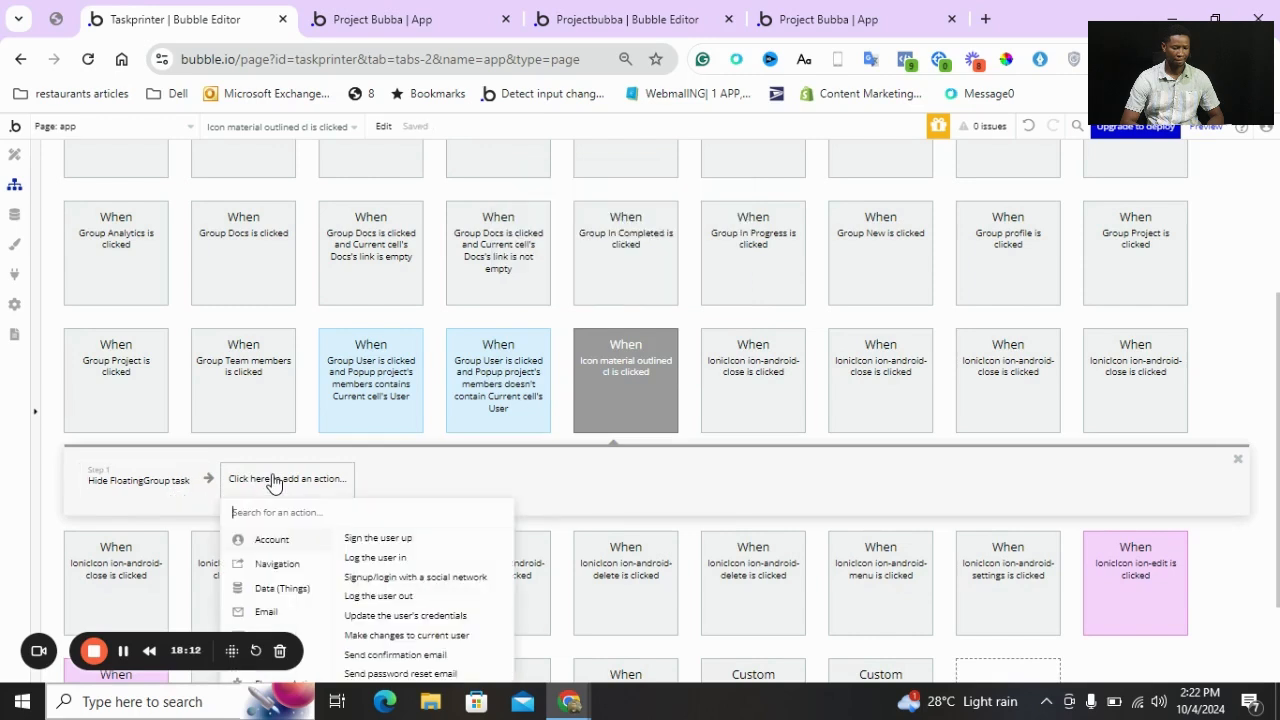
pyautogui.write('rese')
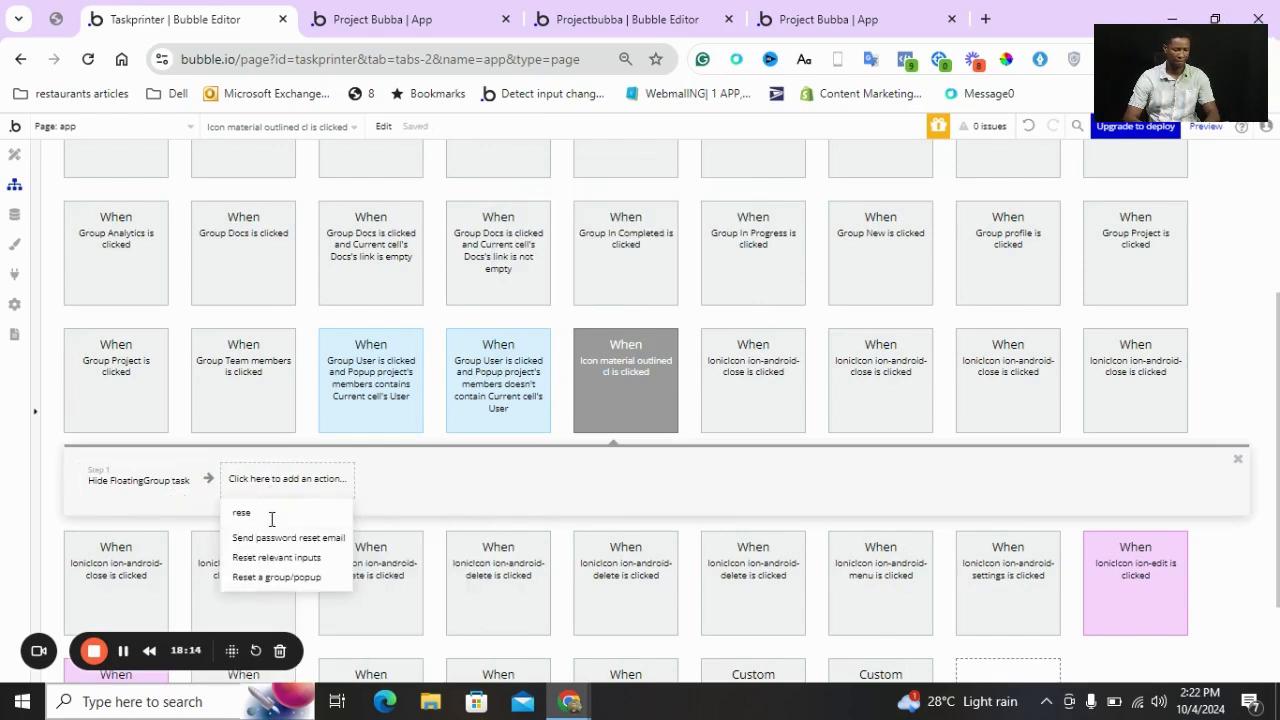
pyautogui.click(267, 558)
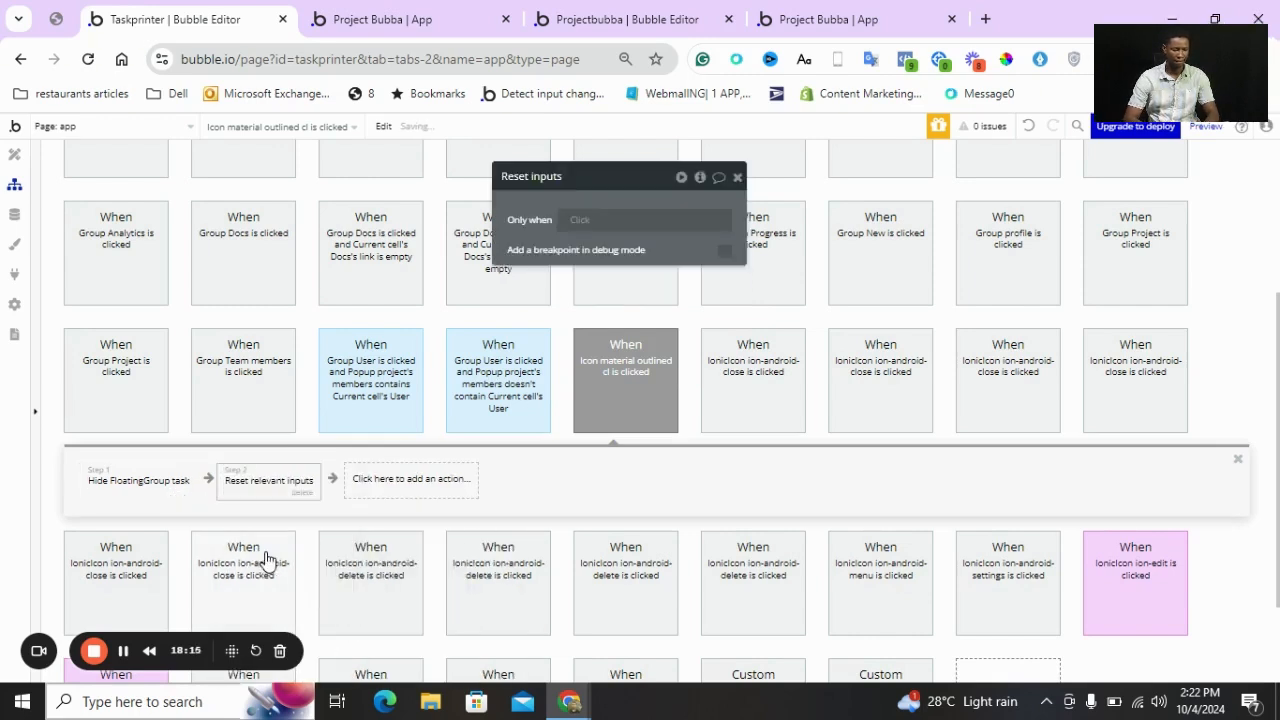
# Add a Reset a group/popup action for FloatingGroup task at the end of the close icon's workflow
pyautogui.click(386, 481)
pyautogui.write('rese')
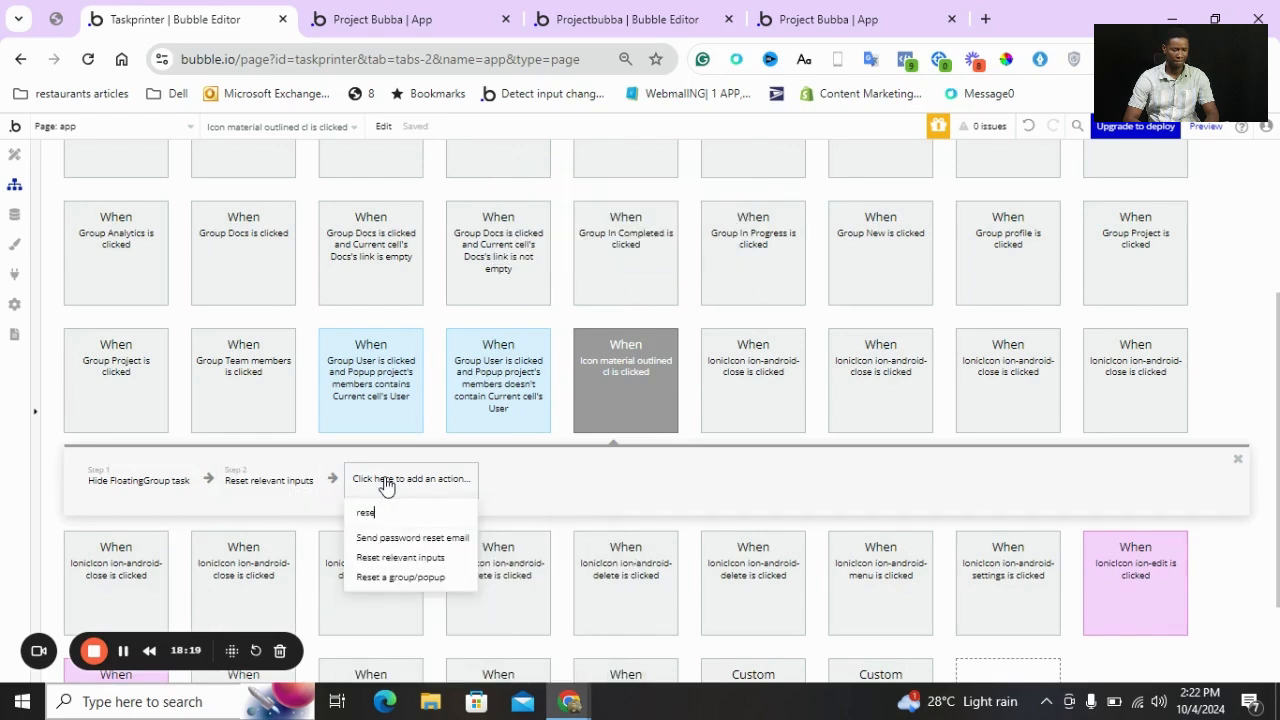
pyautogui.click(390, 577)
pyautogui.click(669, 215)
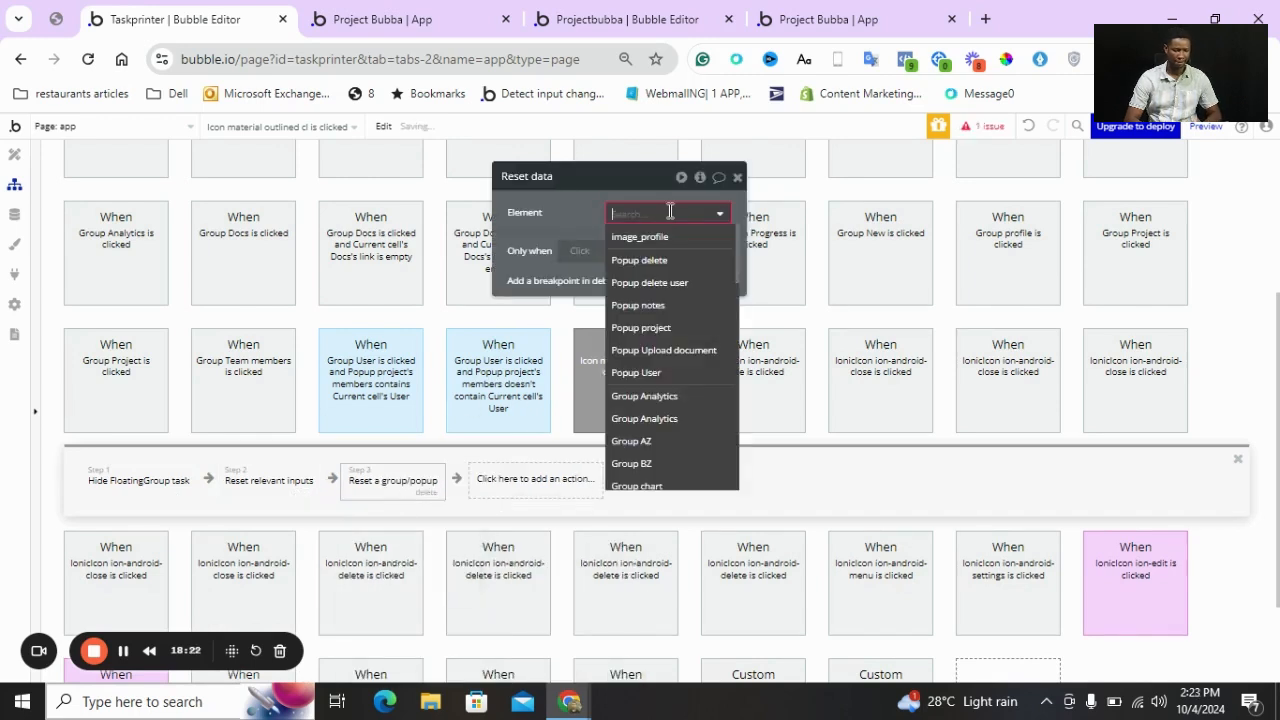
pyautogui.click(670, 218)
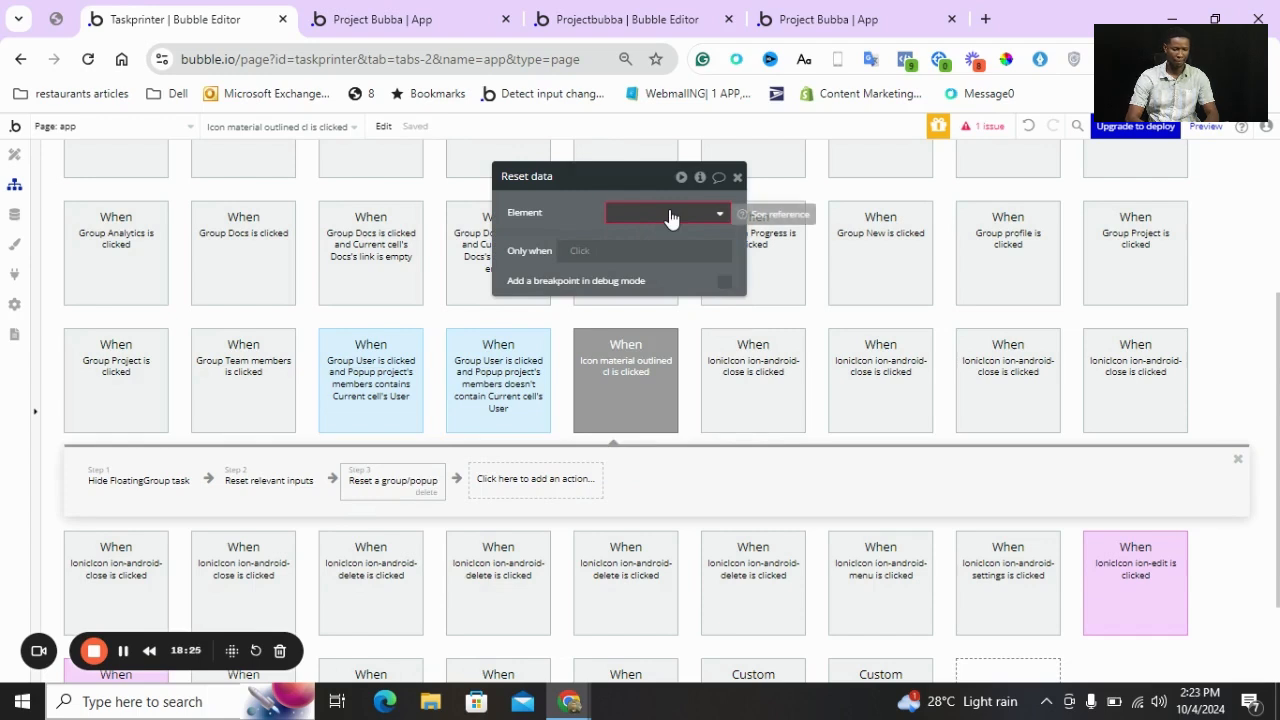
pyautogui.click(669, 216)
pyautogui.write('floa')
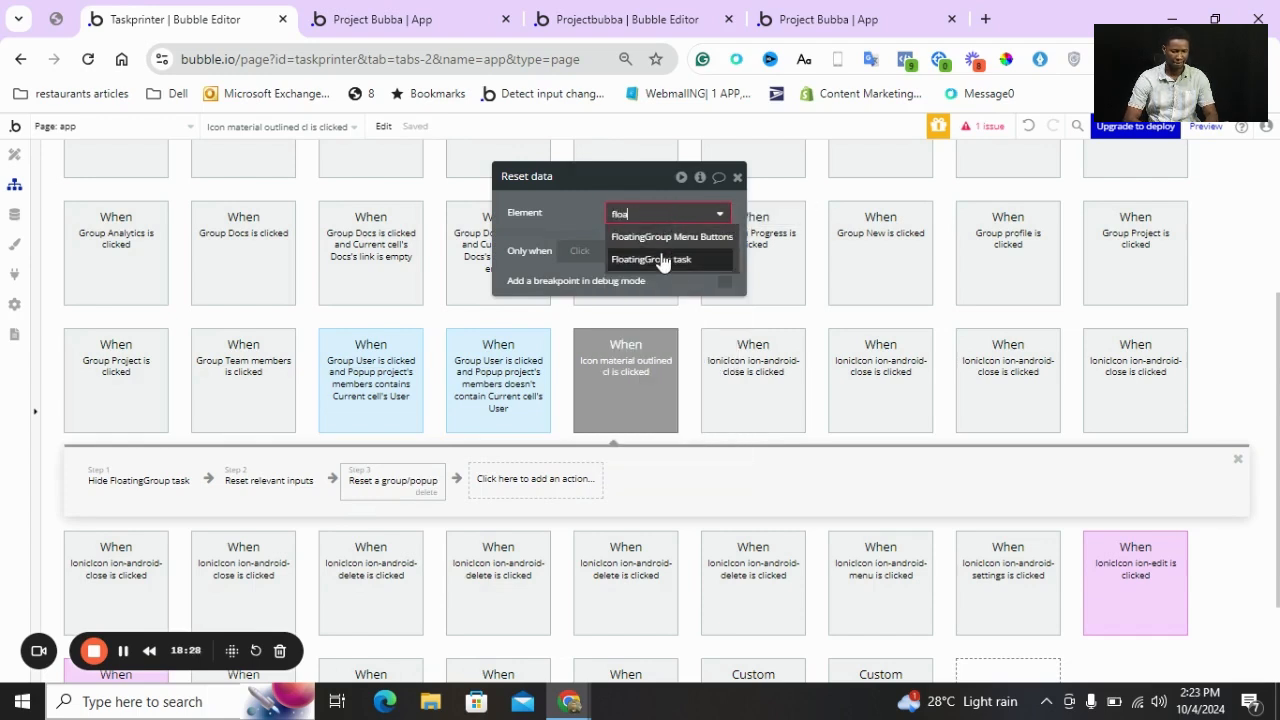
pyautogui.click(660, 259)
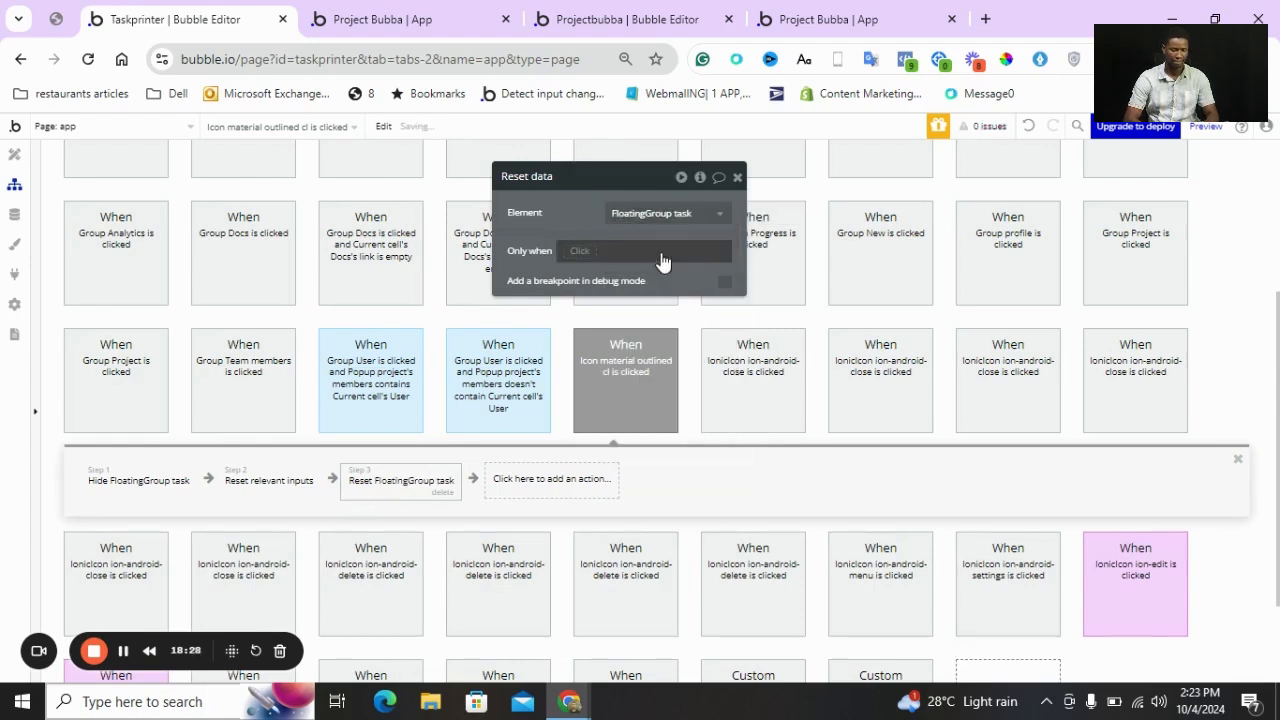
pyautogui.click(736, 177)
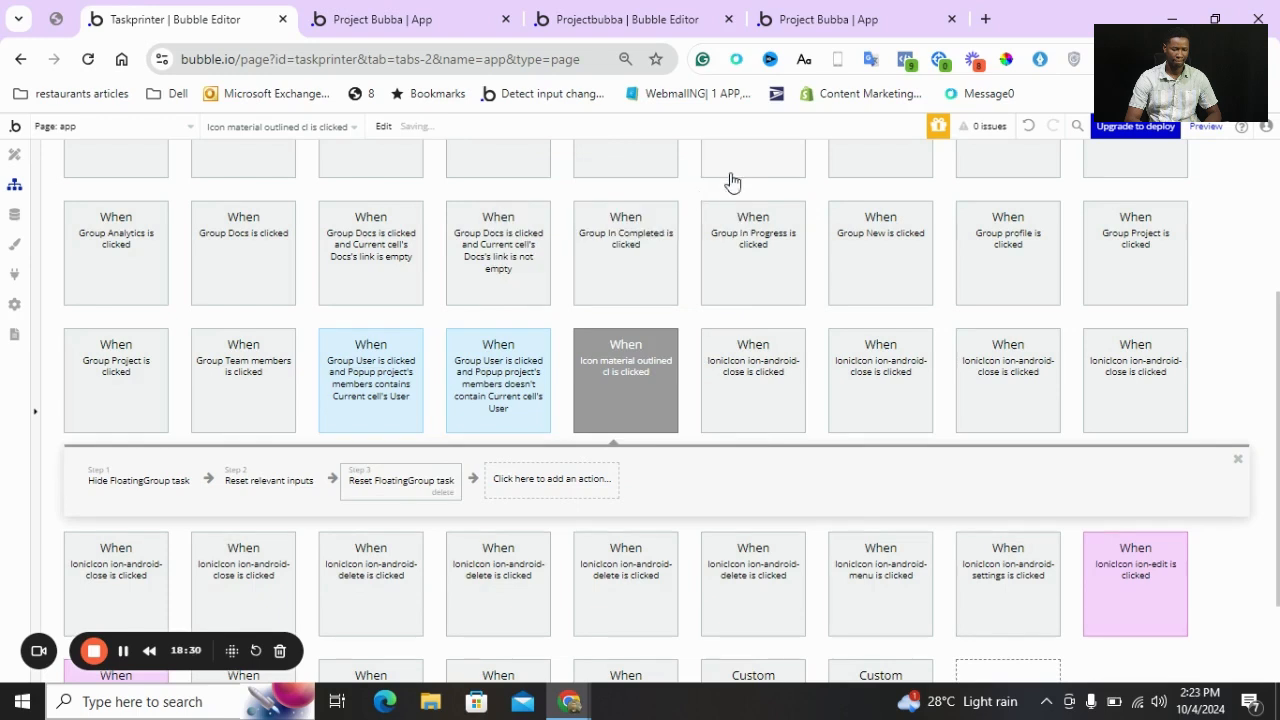
# Move the Hide FloatingGroup task action behind the two reset actions and return to the page design
pyautogui.click(131, 486)
pyautogui.moveTo(131, 486); pyautogui.dragTo(515, 488)
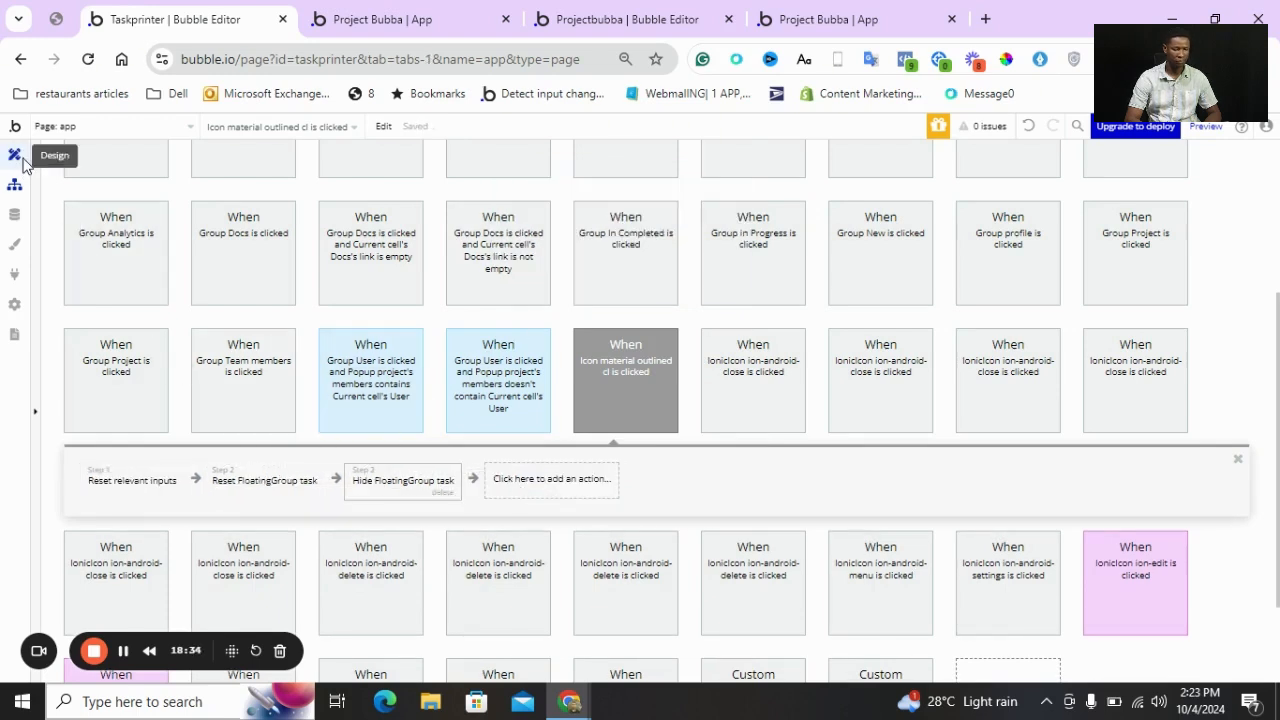
pyautogui.click(14, 155)
pyautogui.click(737, 177)
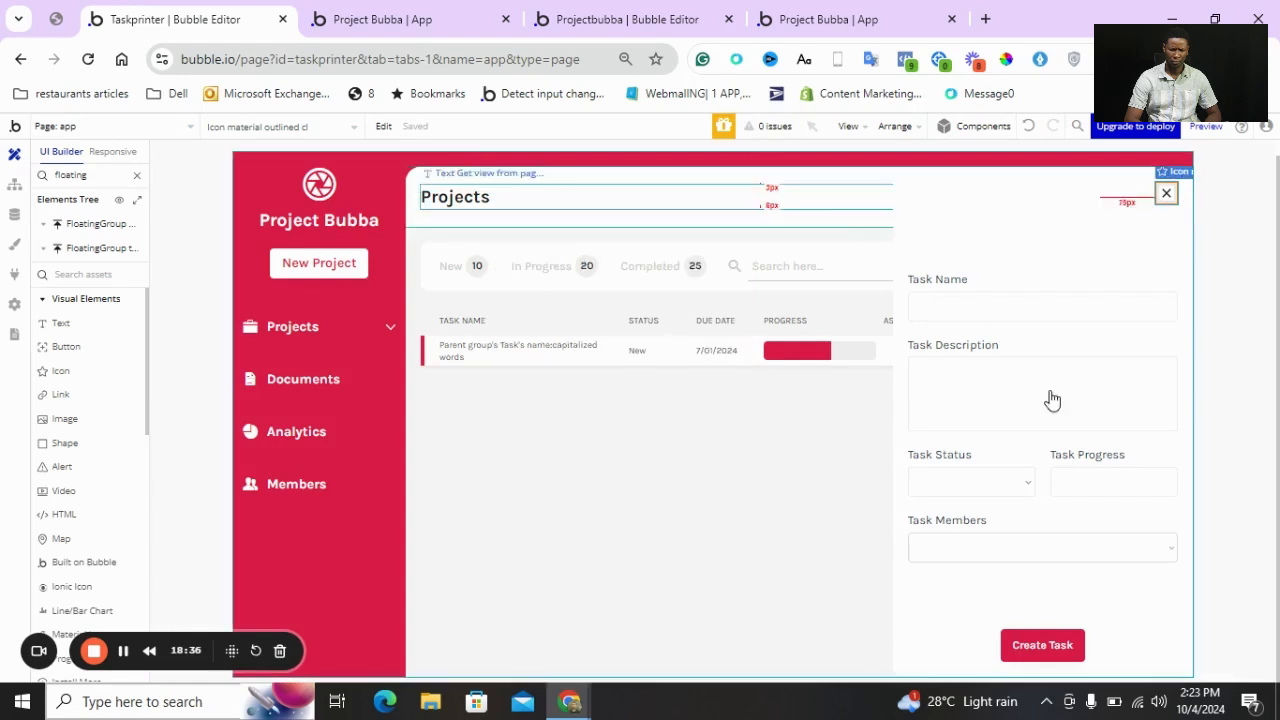
# Add a Show an element action for FloatingGroup task to the New Task button's workflow and return to the page design
pyautogui.scroll(-1, 1052, 400)
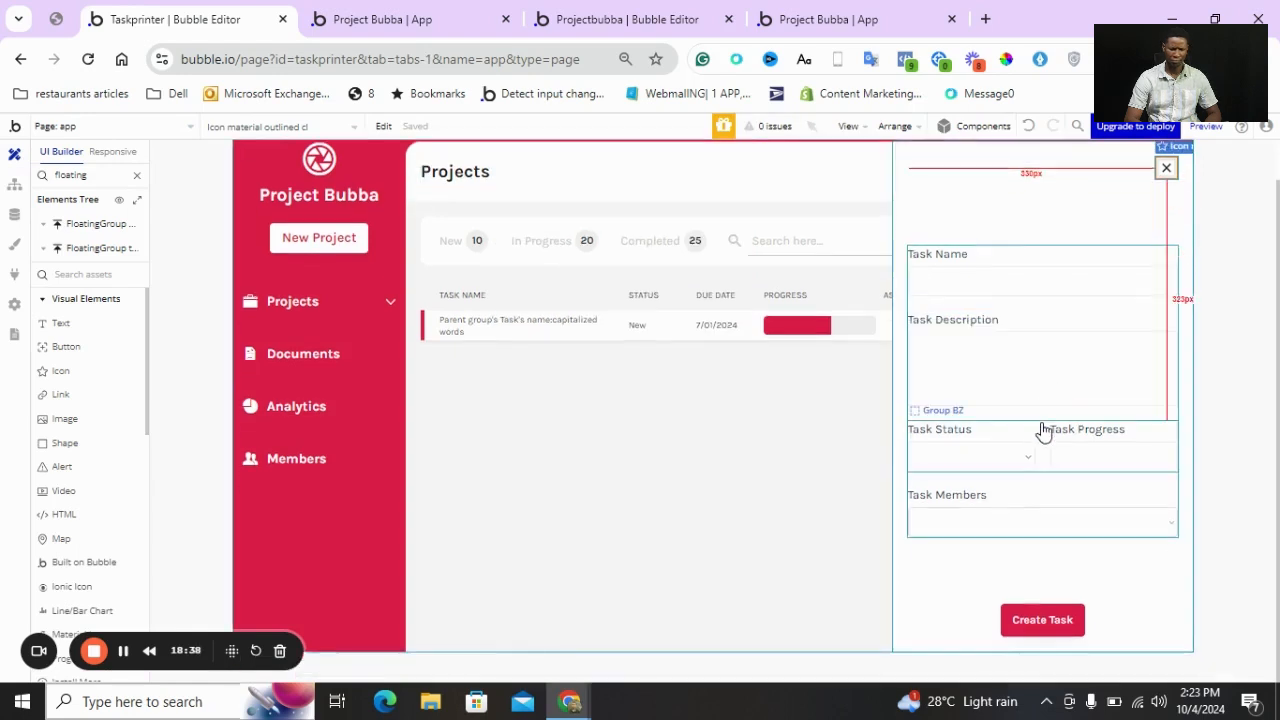
pyautogui.doubleClick(832, 428)
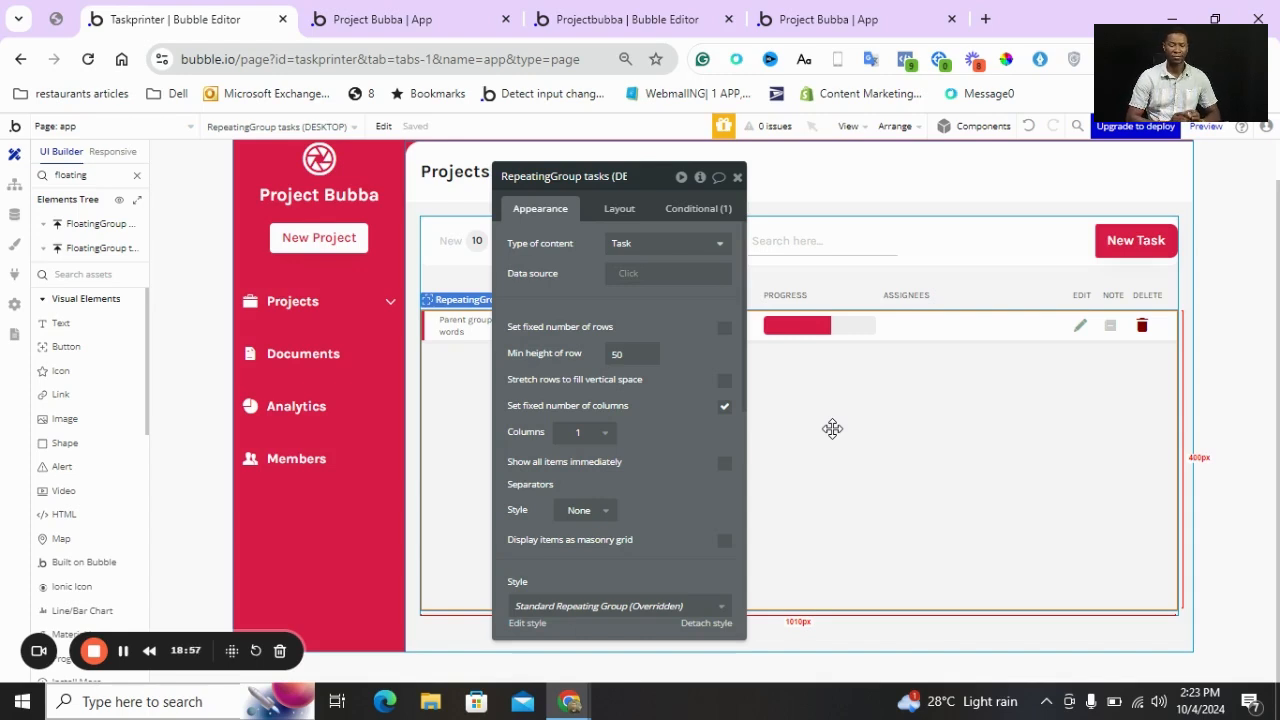
pyautogui.click(1120, 252)
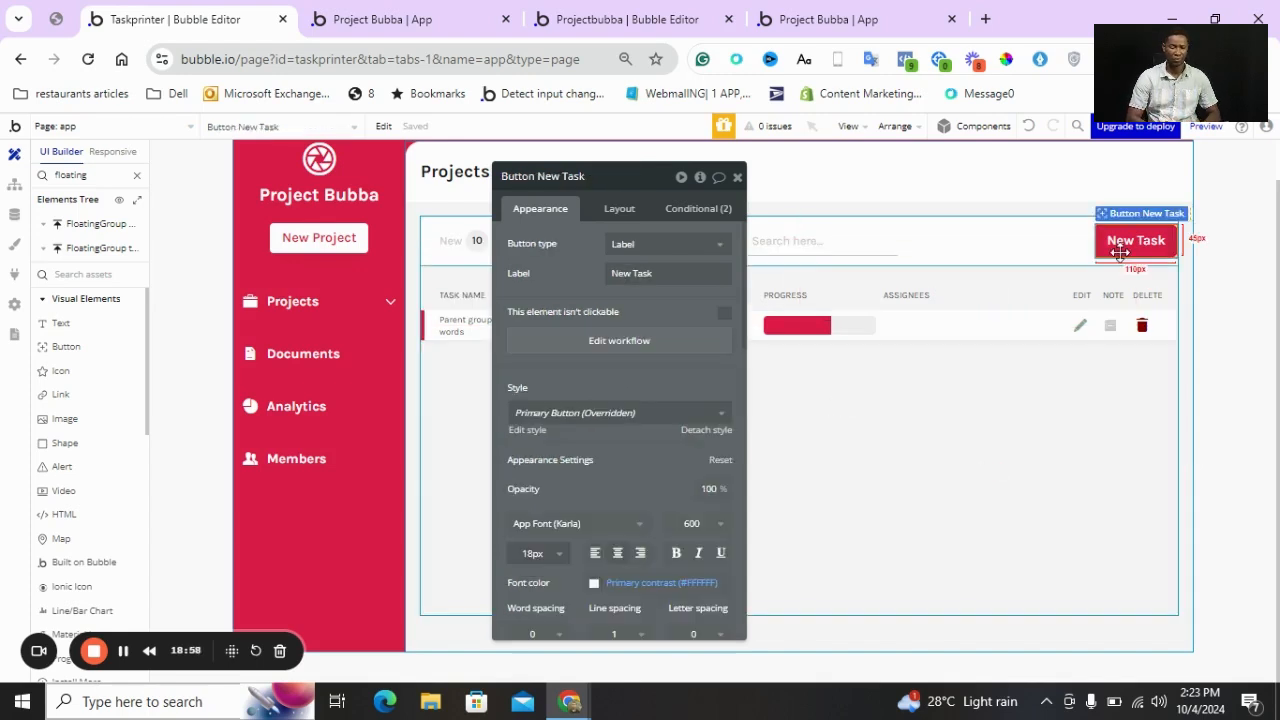
pyautogui.click(679, 348)
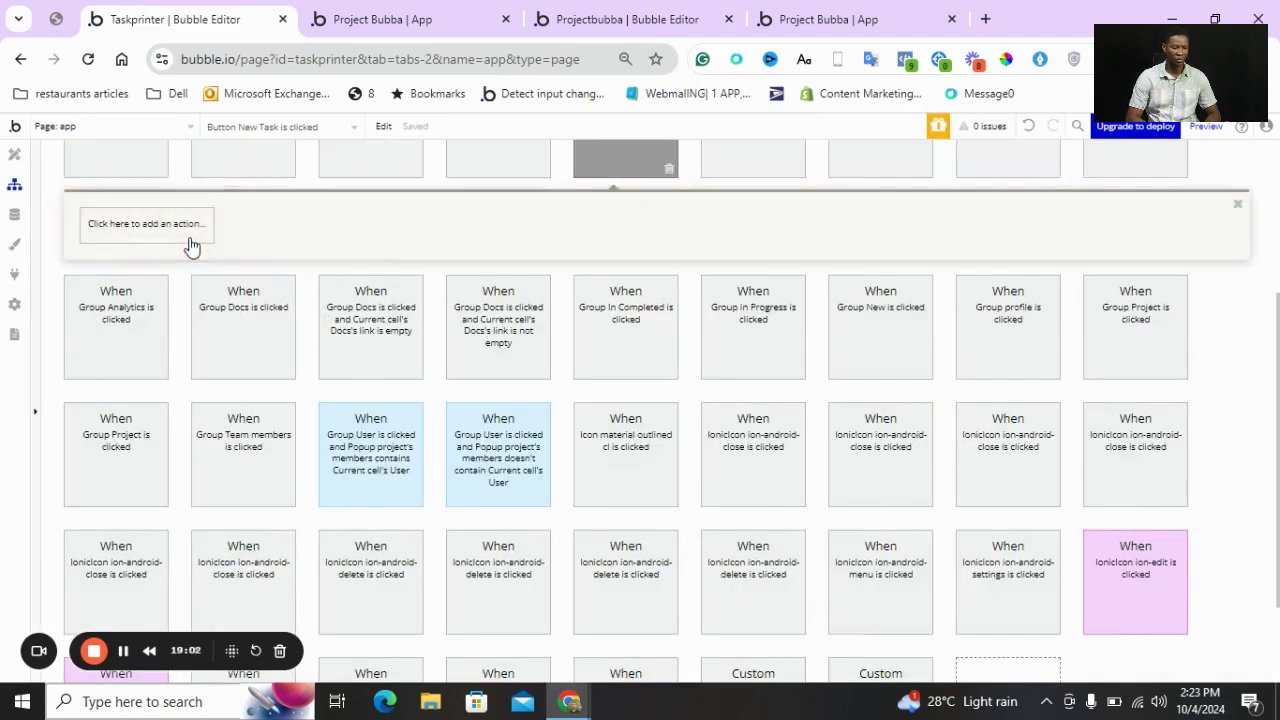
pyautogui.click(190, 241)
pyautogui.write('show')
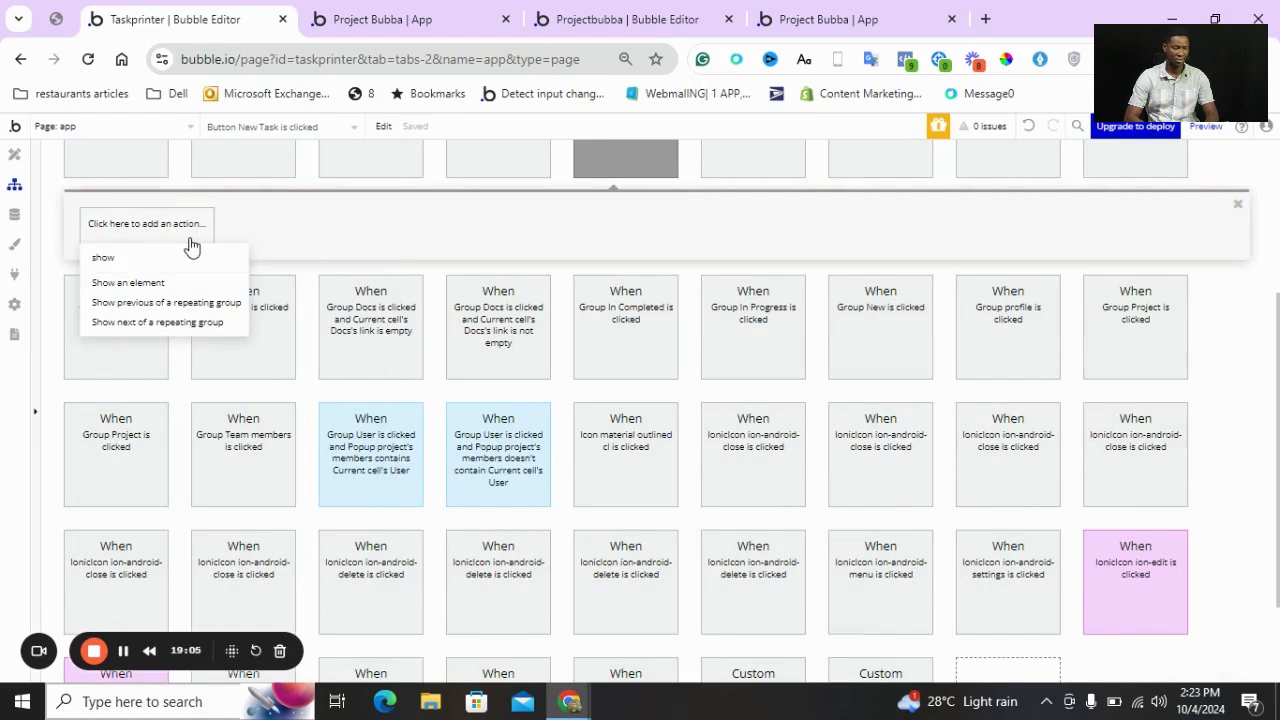
pyautogui.click(155, 283)
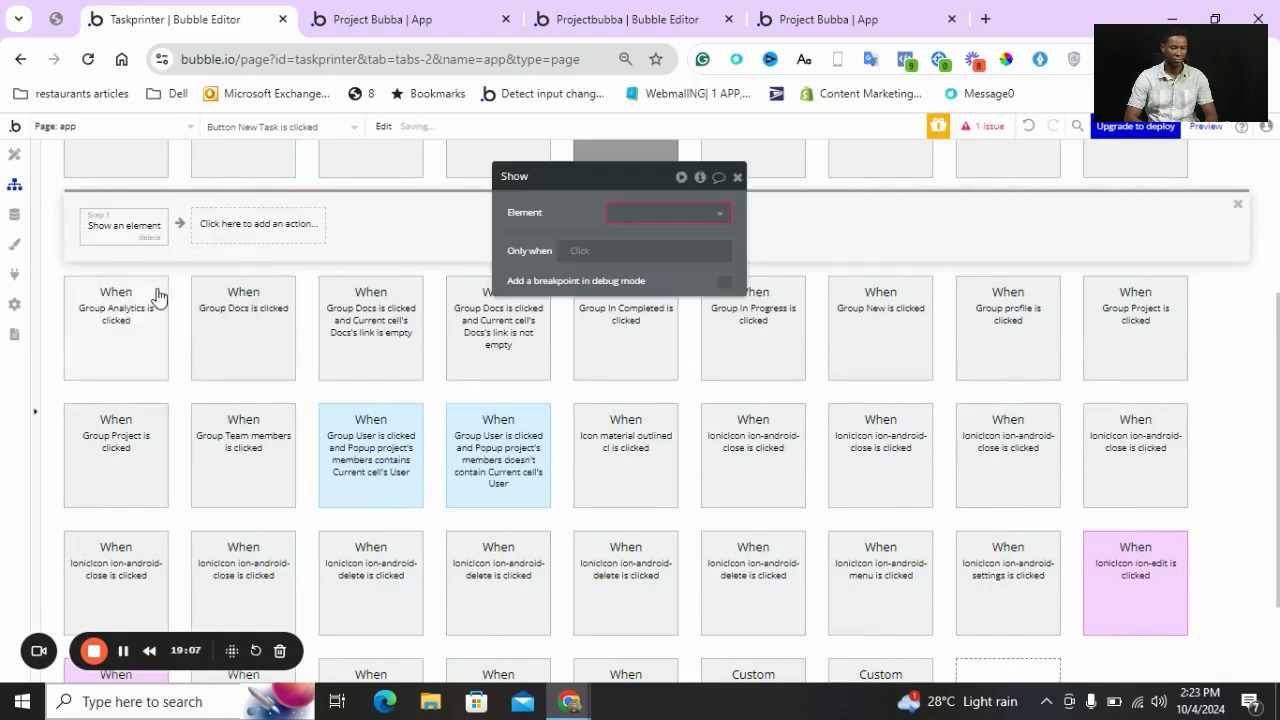
pyautogui.click(643, 216)
pyautogui.write('f')
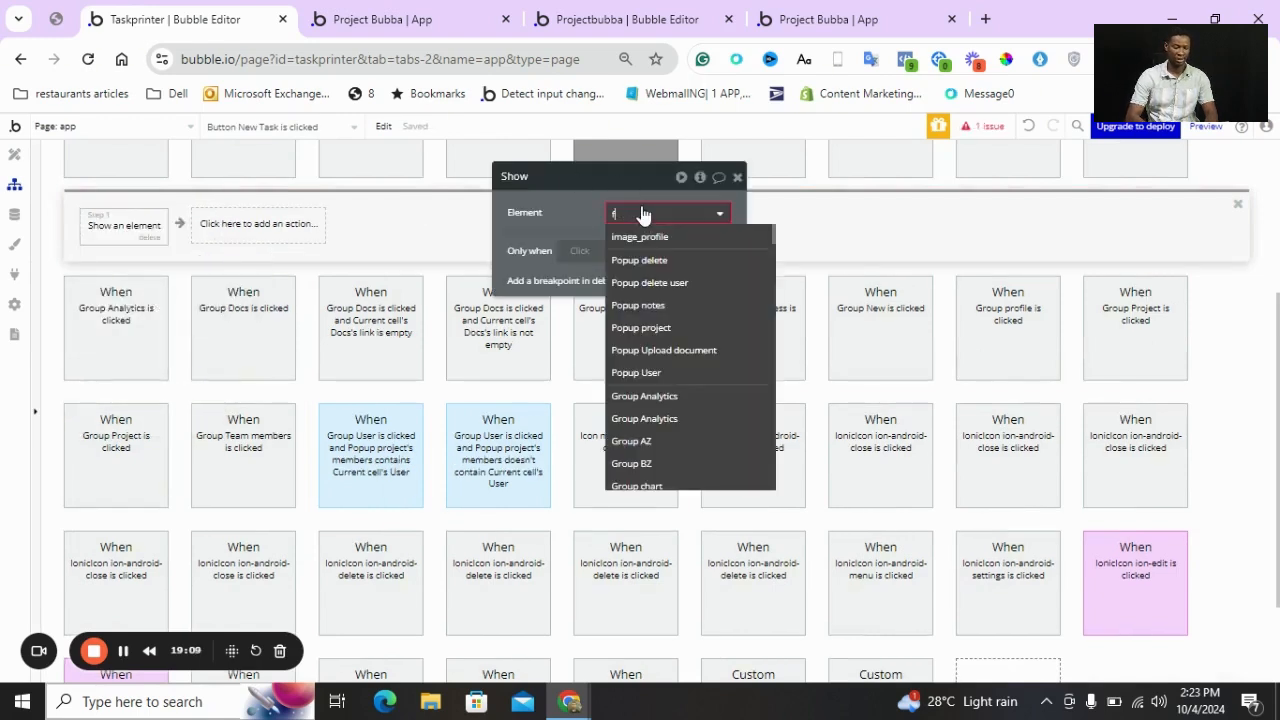
pyautogui.write('loat')
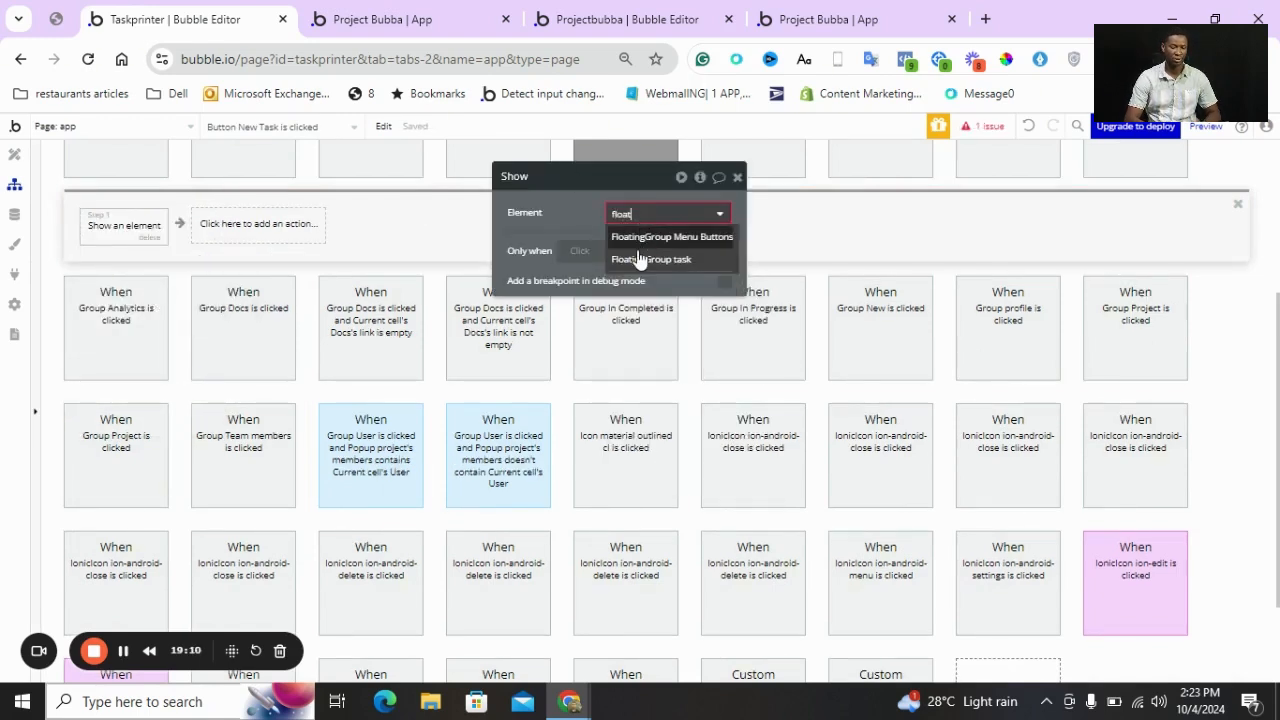
pyautogui.click(645, 259)
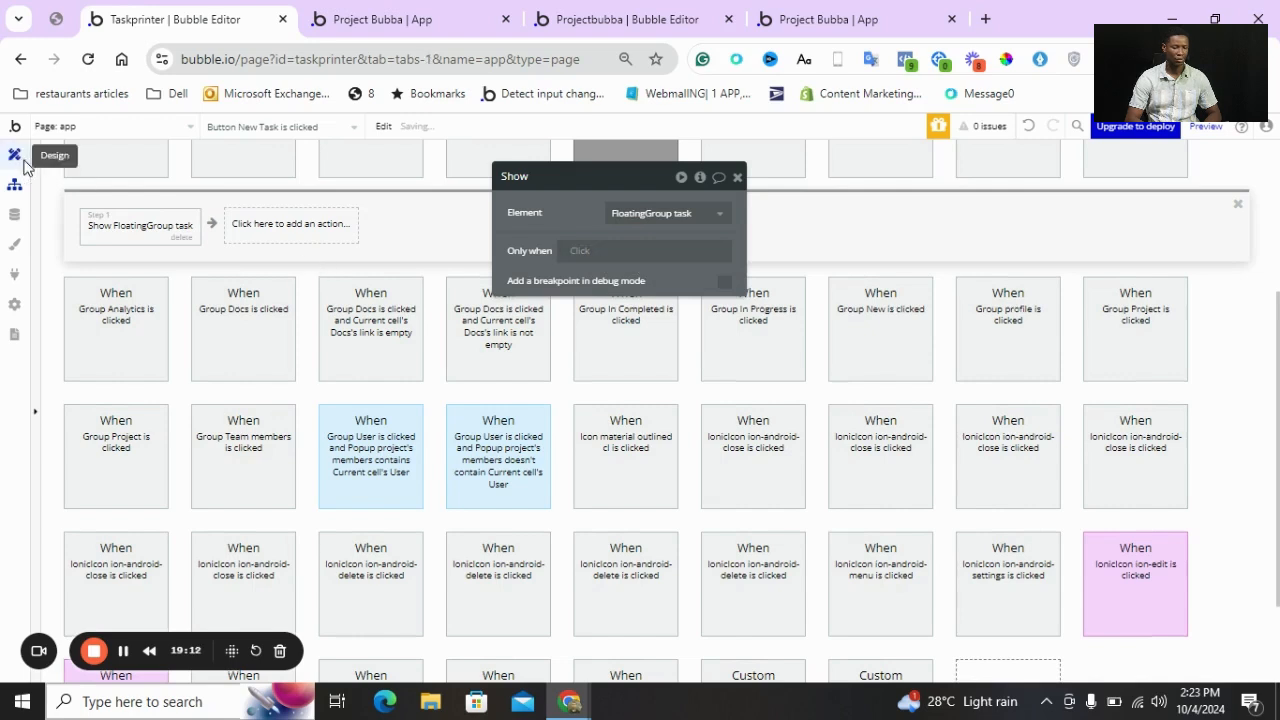
pyautogui.click(15, 155)
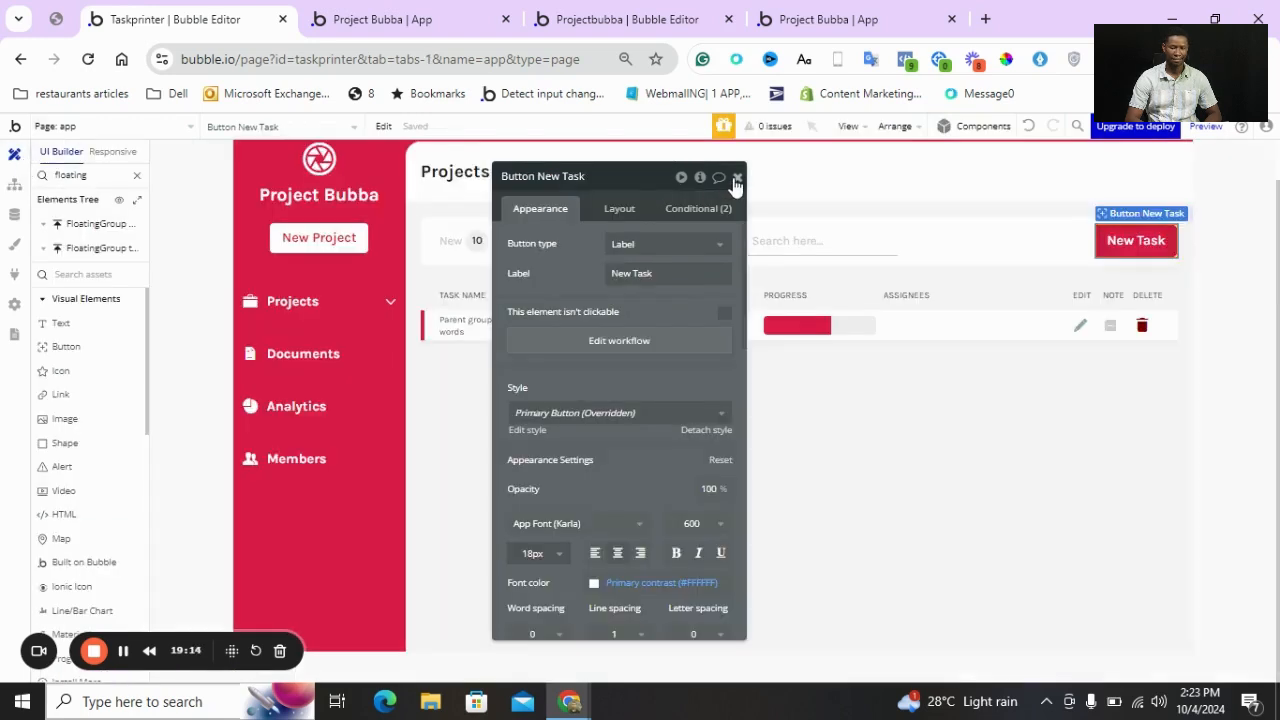
pyautogui.click(737, 177)
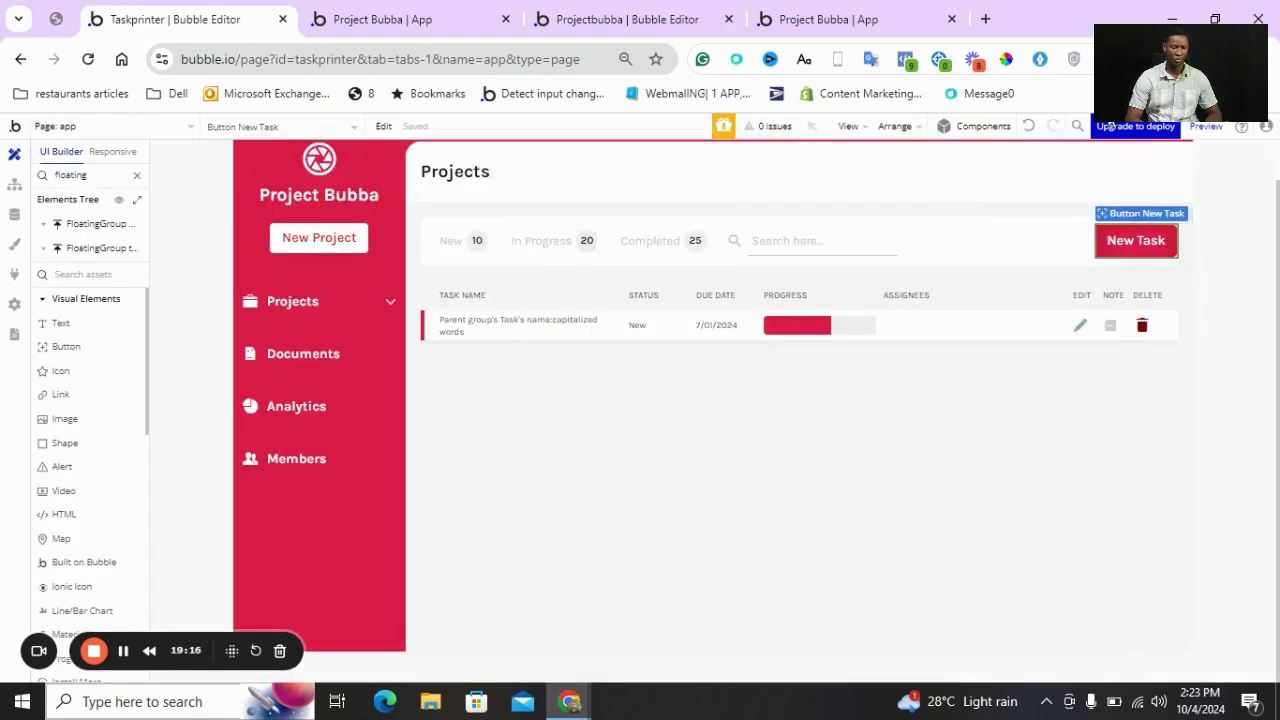
pyautogui.moveTo(1215, 146)
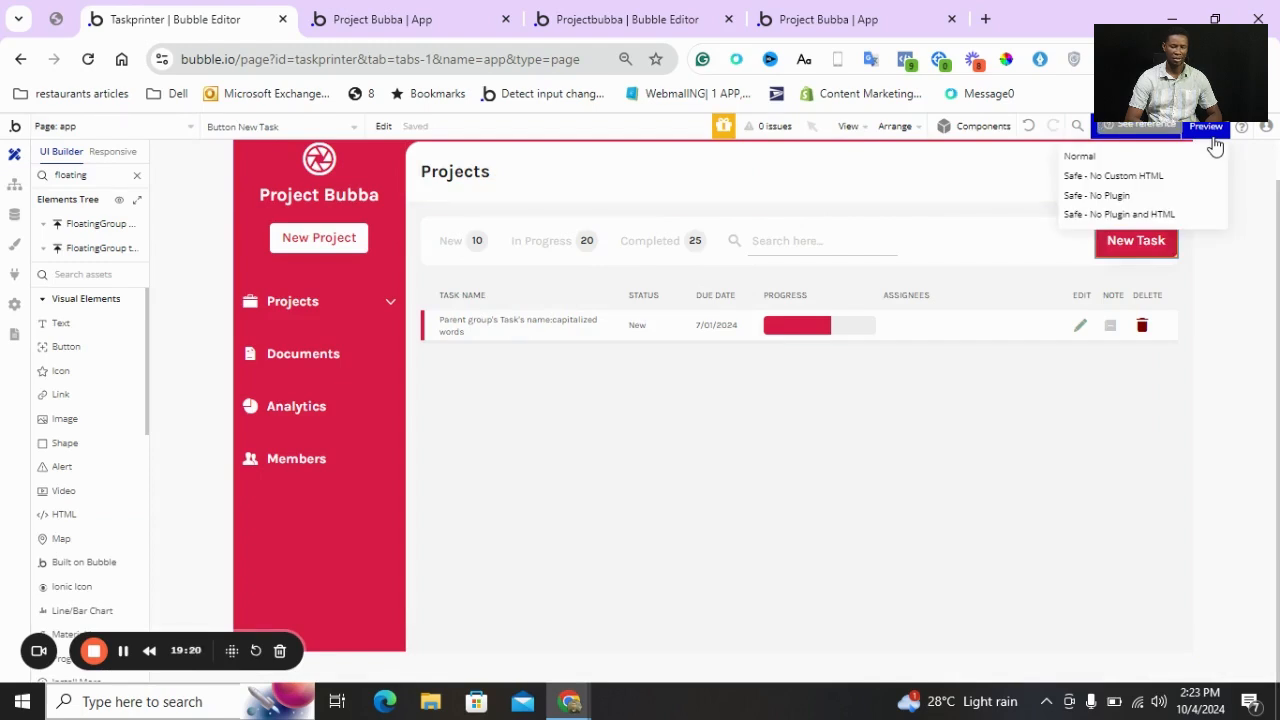
pyautogui.click(12, 217)
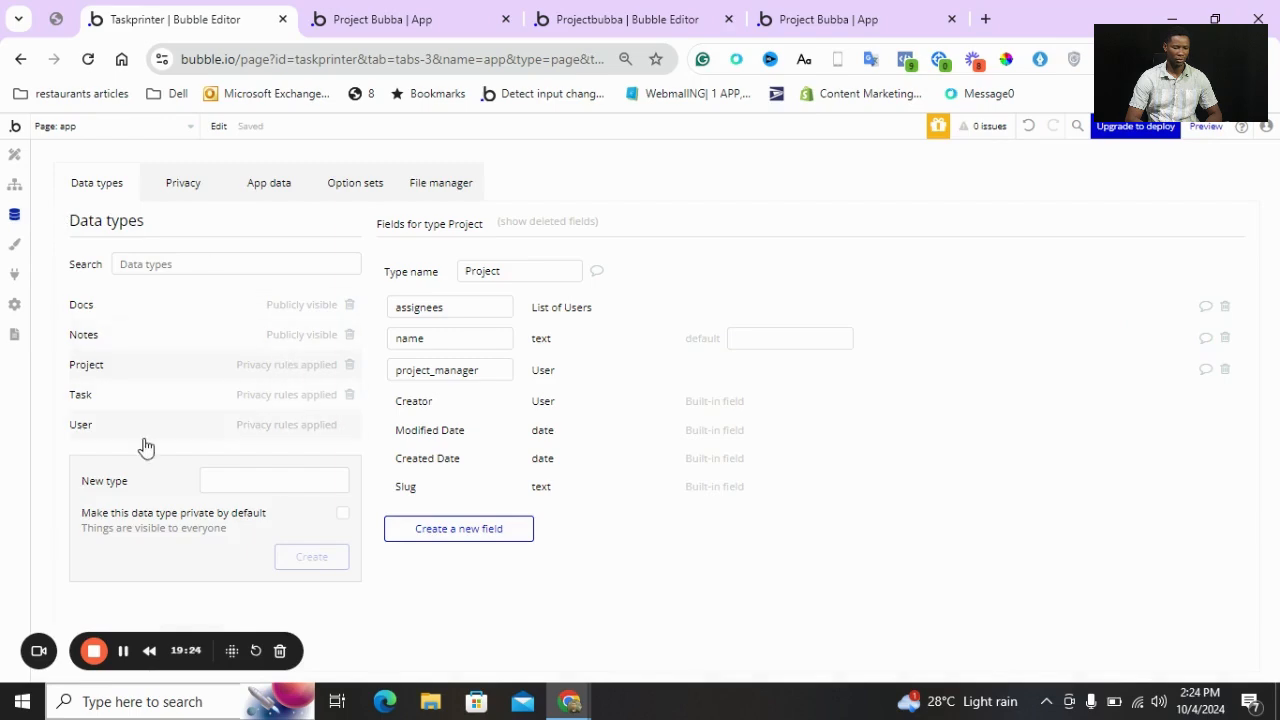
pyautogui.click(14, 184)
pyautogui.click(14, 156)
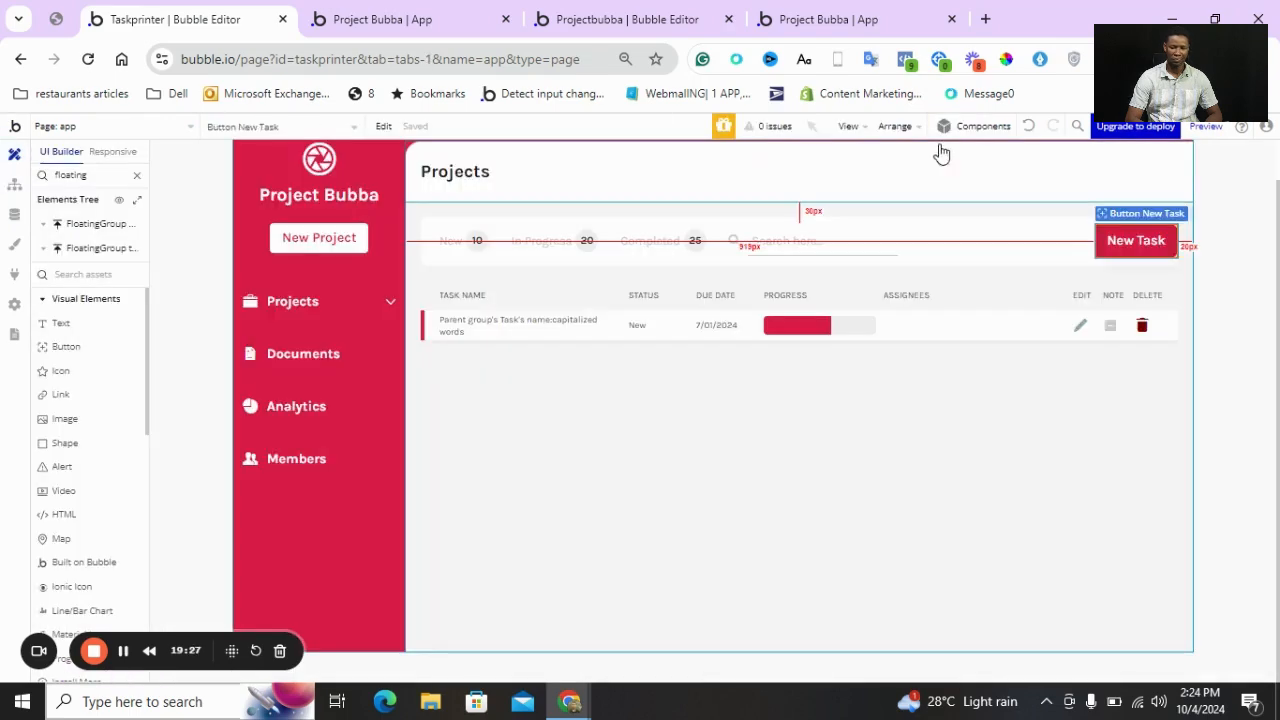
# Preview the app page and check the new project popup, closing it without creating a project
pyautogui.click(1205, 126)
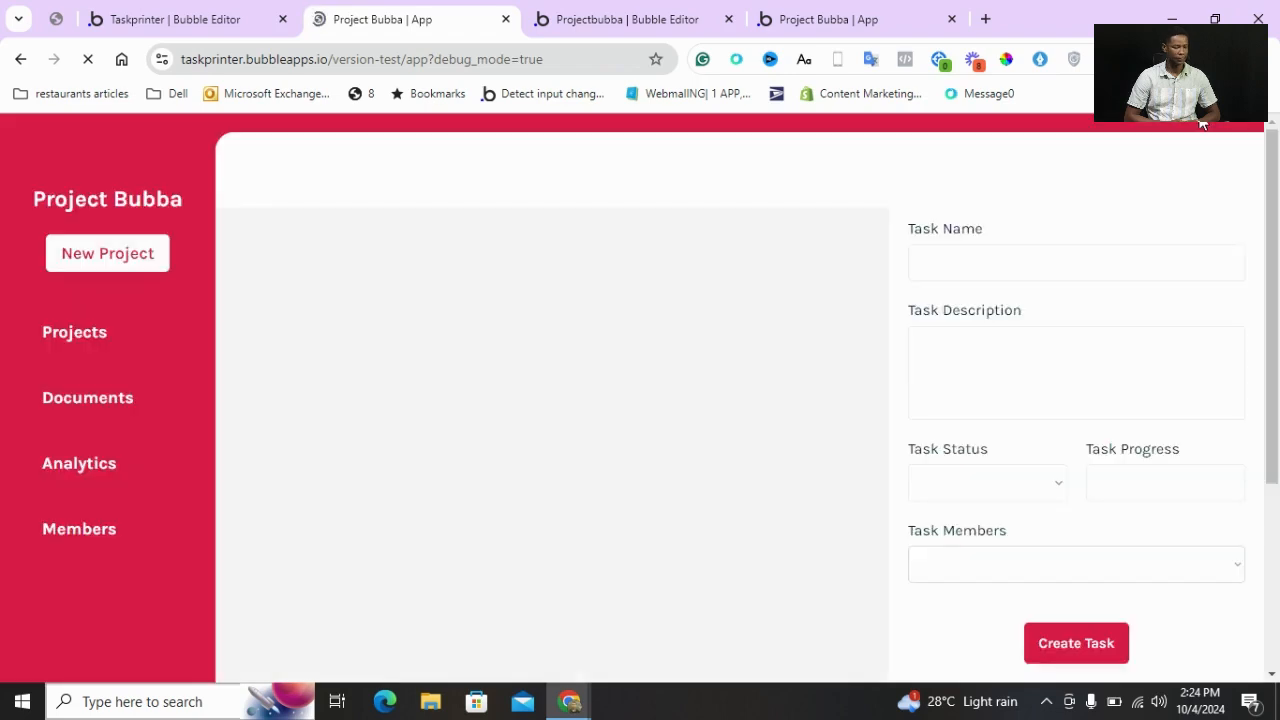
pyautogui.click(145, 262)
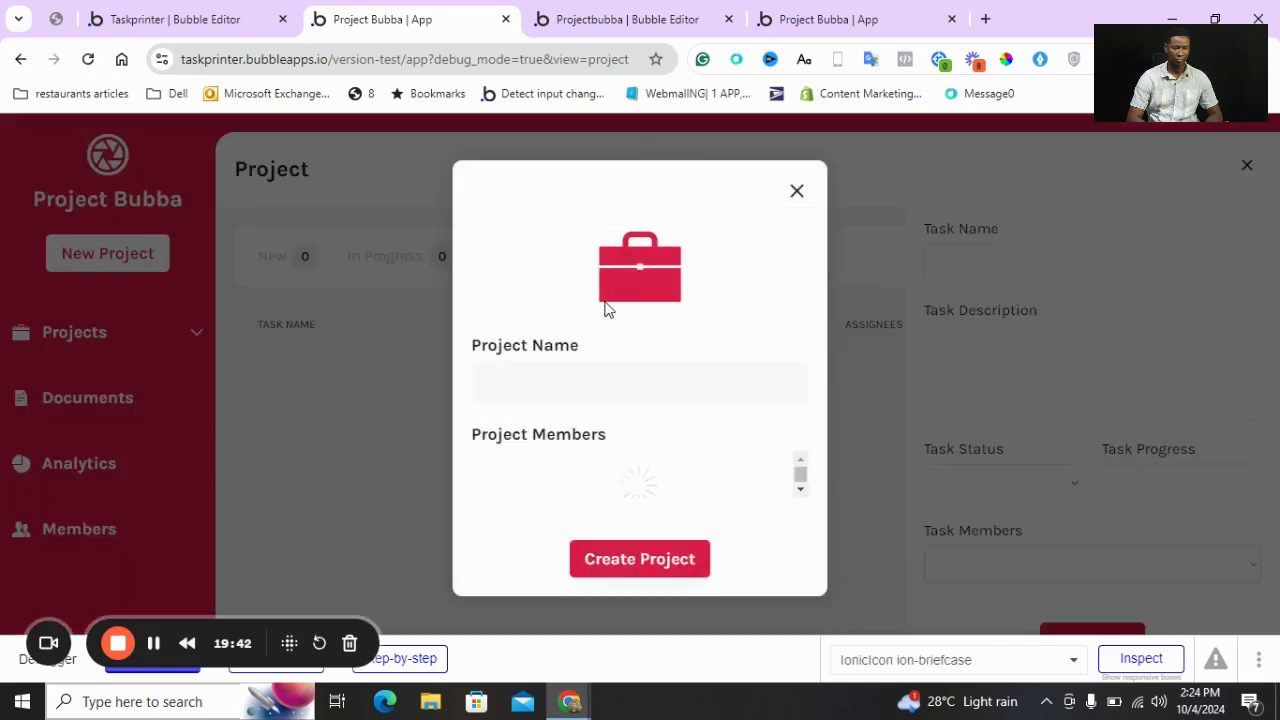
pyautogui.click(799, 191)
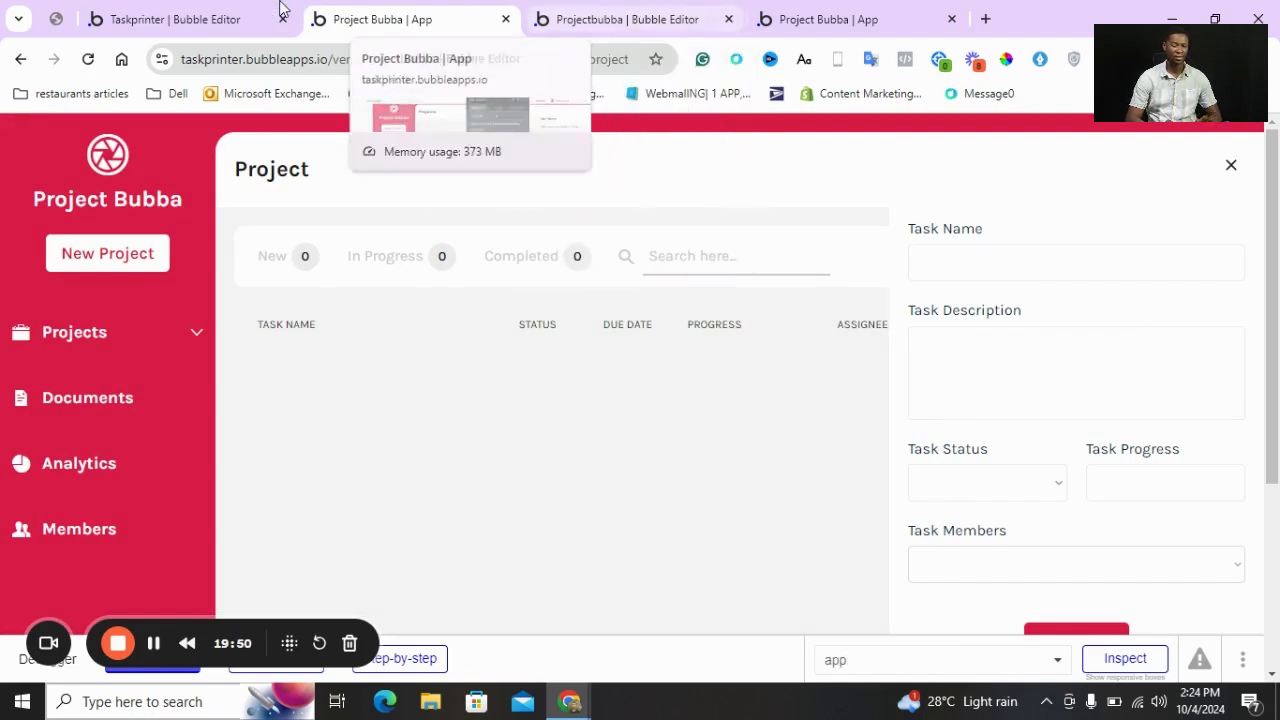
# In the Bubble editor, make FloatingGroup task not visible on page load
pyautogui.click(147, 8)
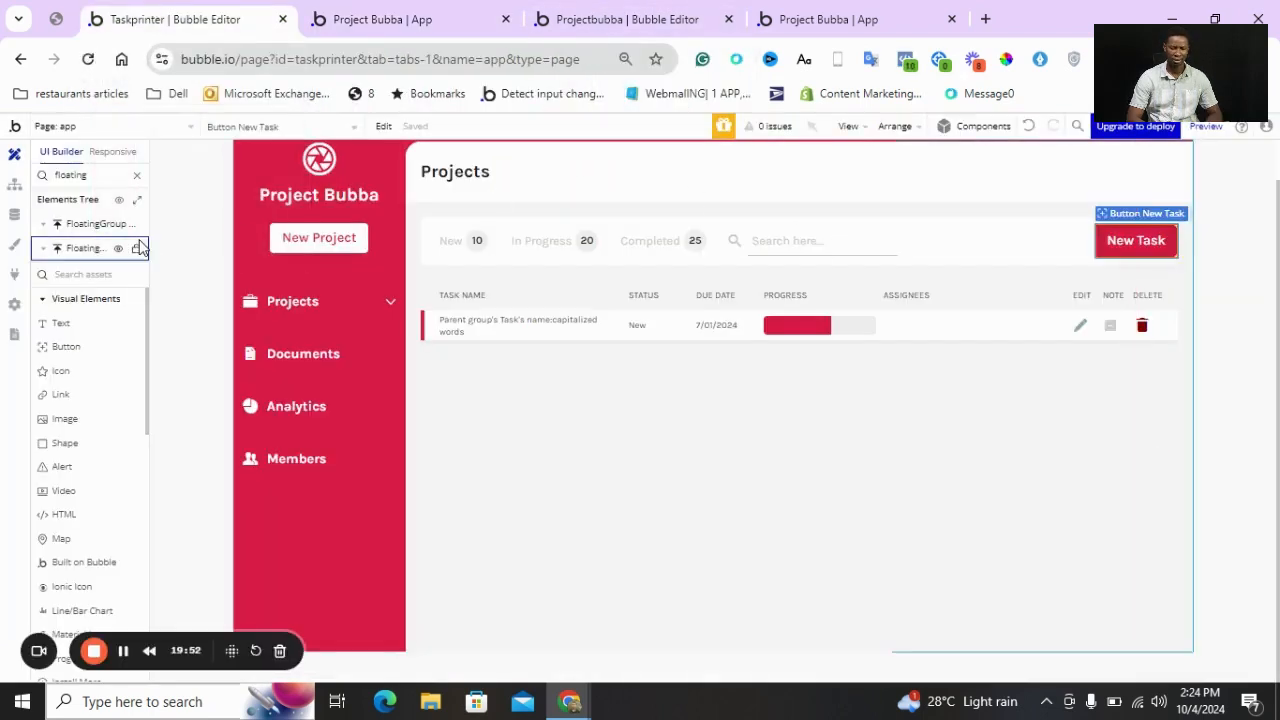
pyautogui.click(90, 250)
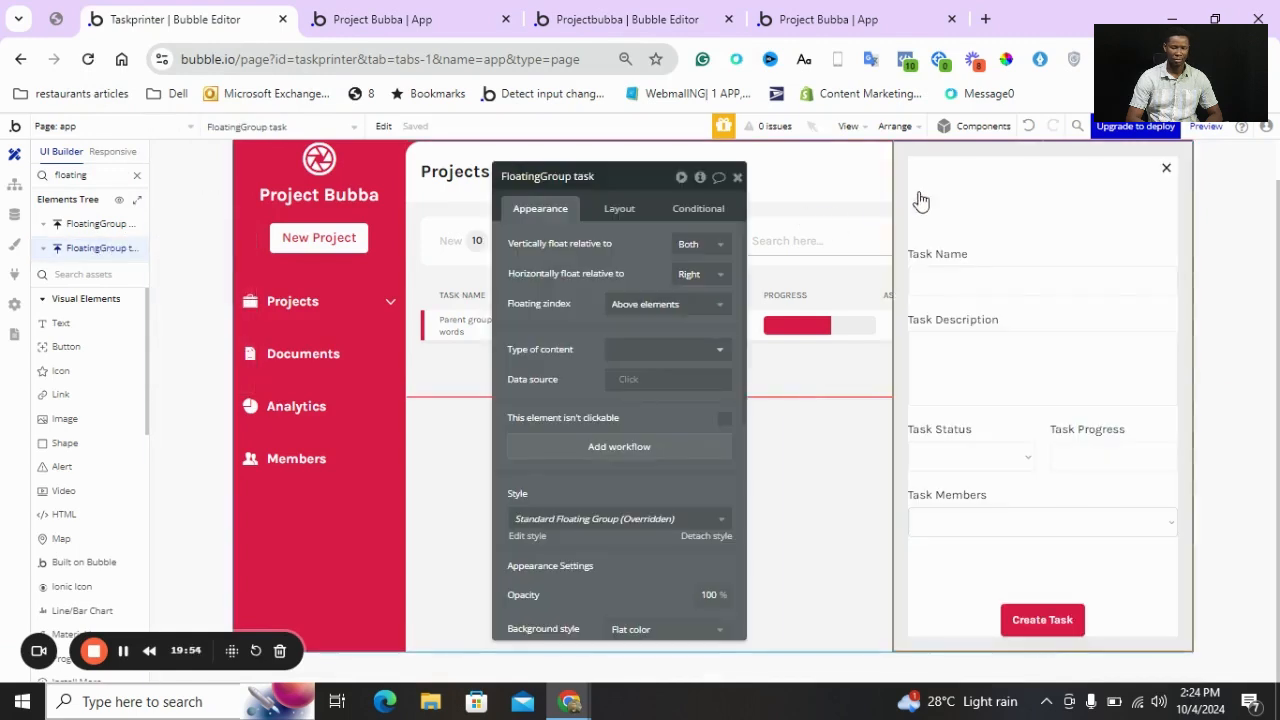
pyautogui.click(619, 208)
pyautogui.click(725, 369)
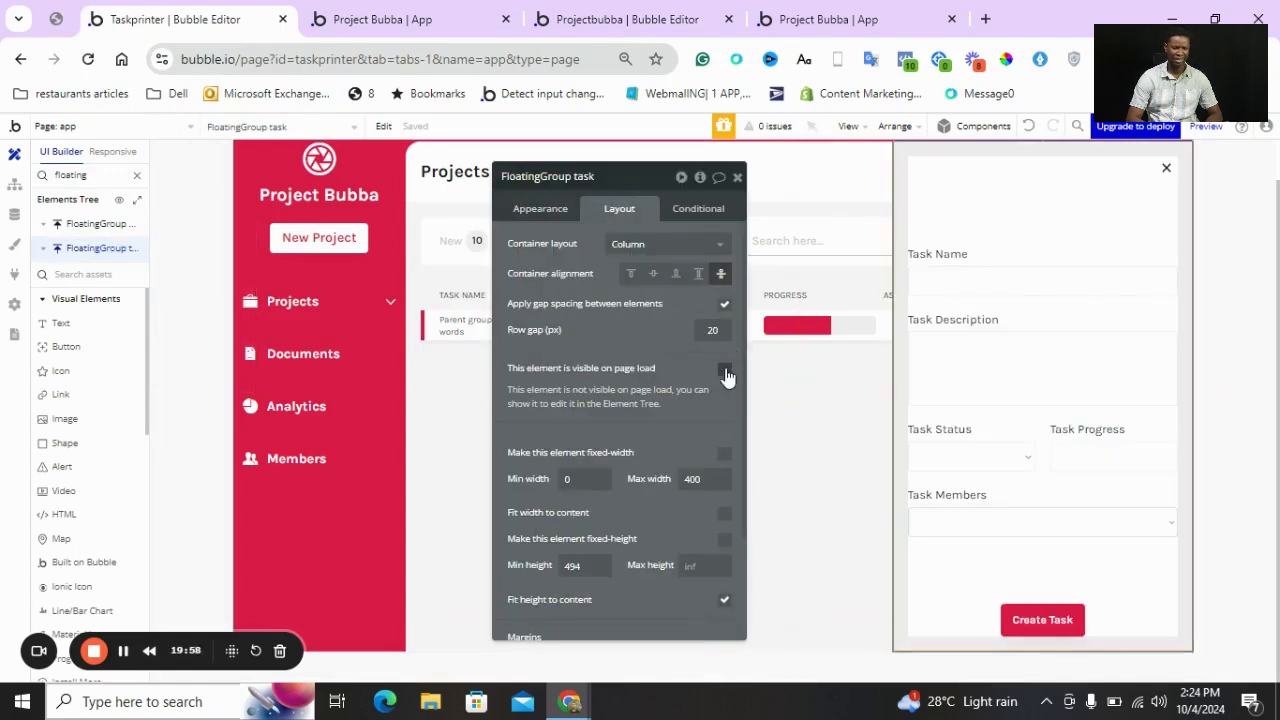
# In the reloaded app preview, create a project named Tutorial with the listed member selected, and check its page URL
pyautogui.click(436, 19)
pyautogui.click(88, 59)
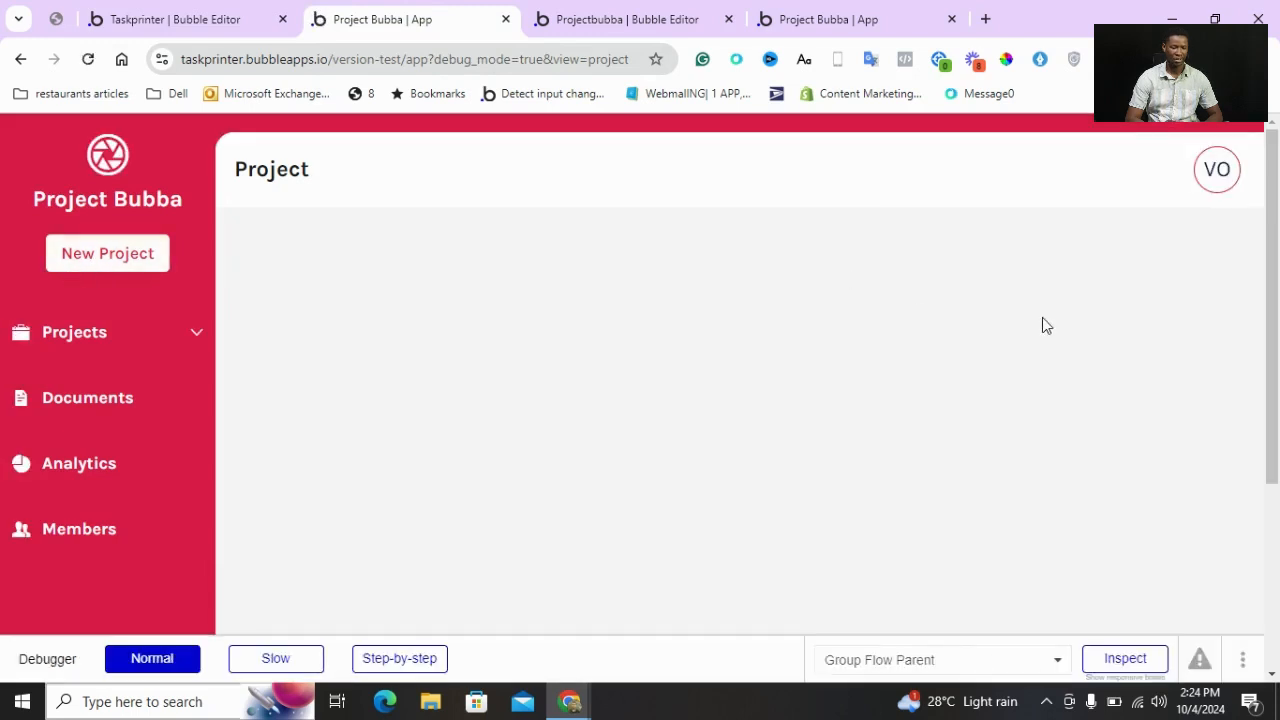
pyautogui.click(131, 258)
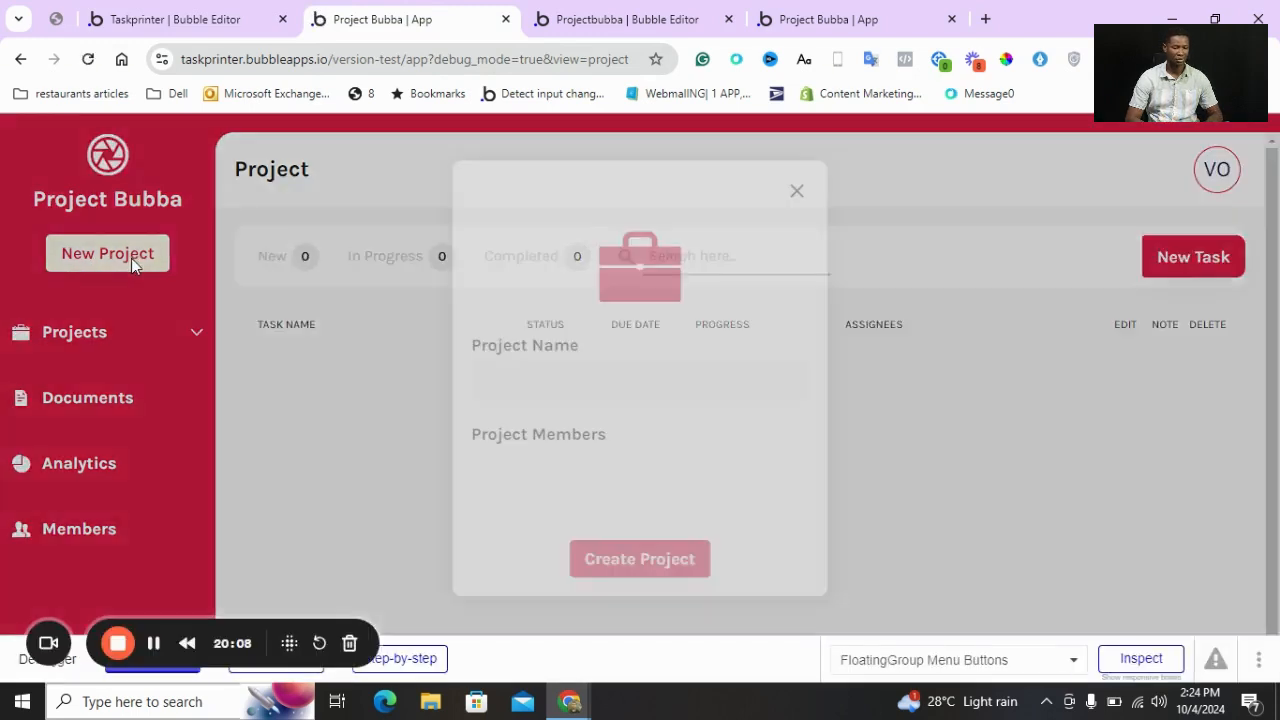
pyautogui.click(553, 386)
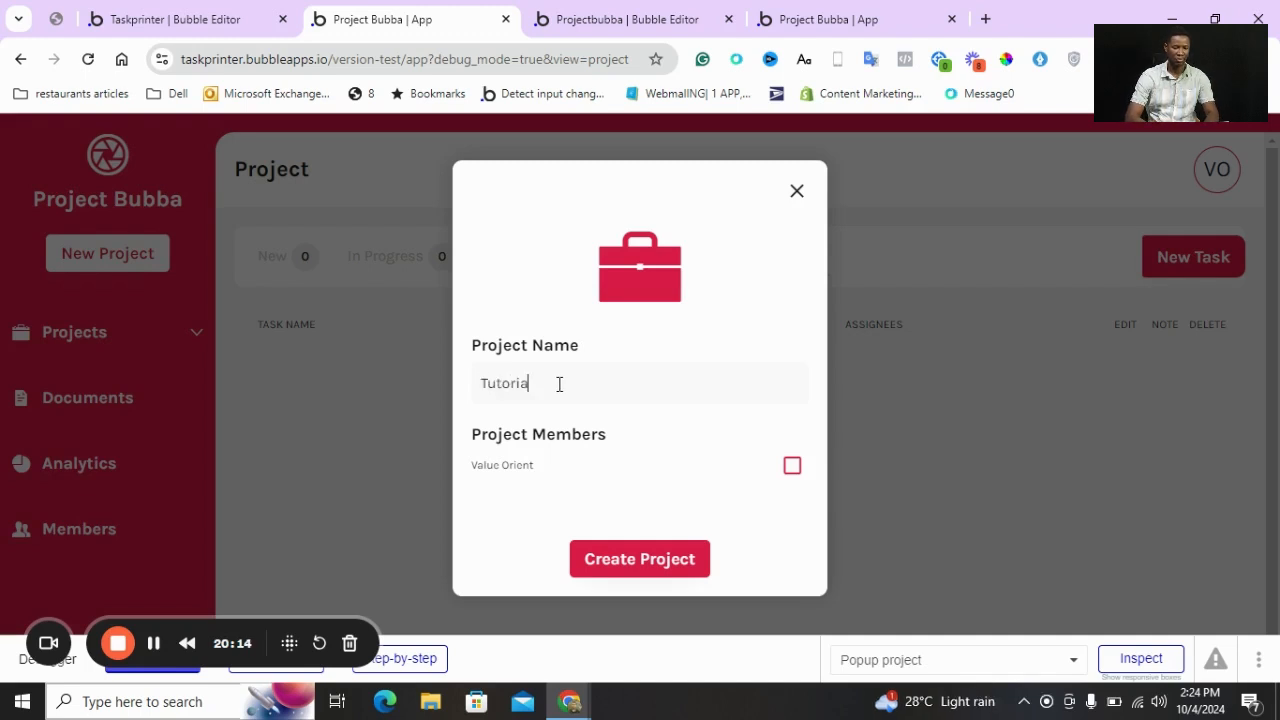
pyautogui.click(792, 465)
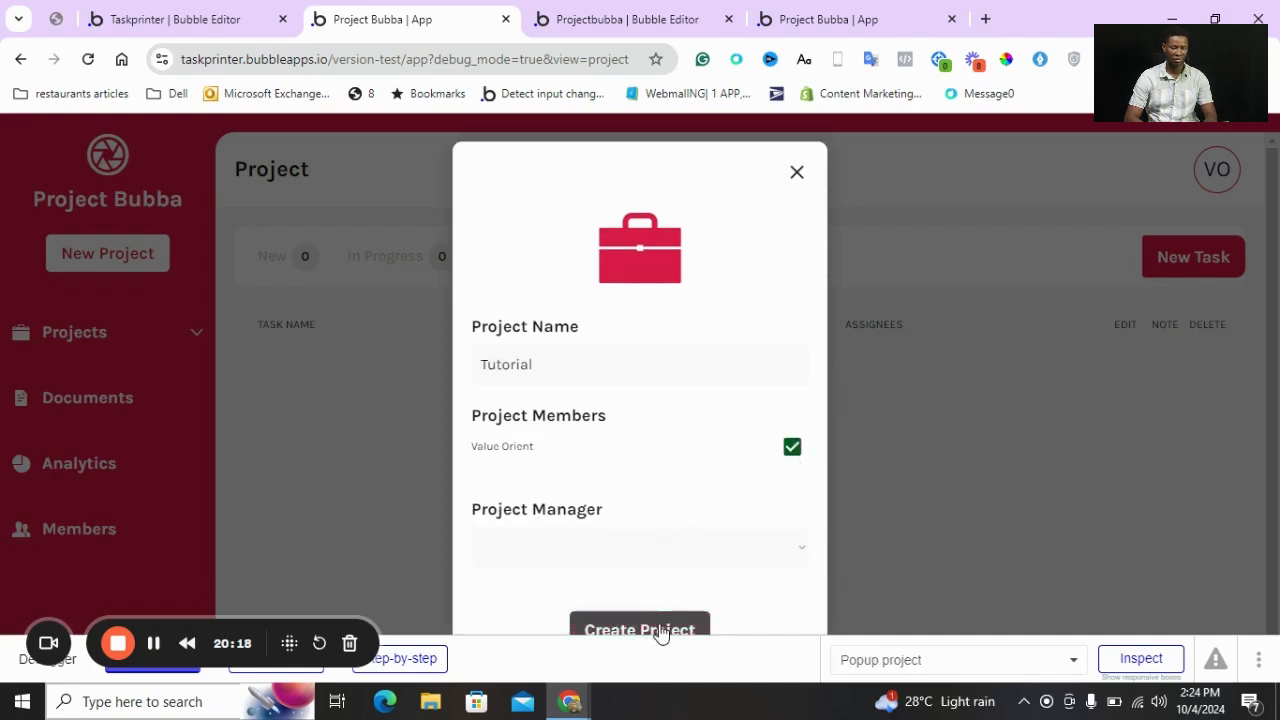
pyautogui.click(660, 630)
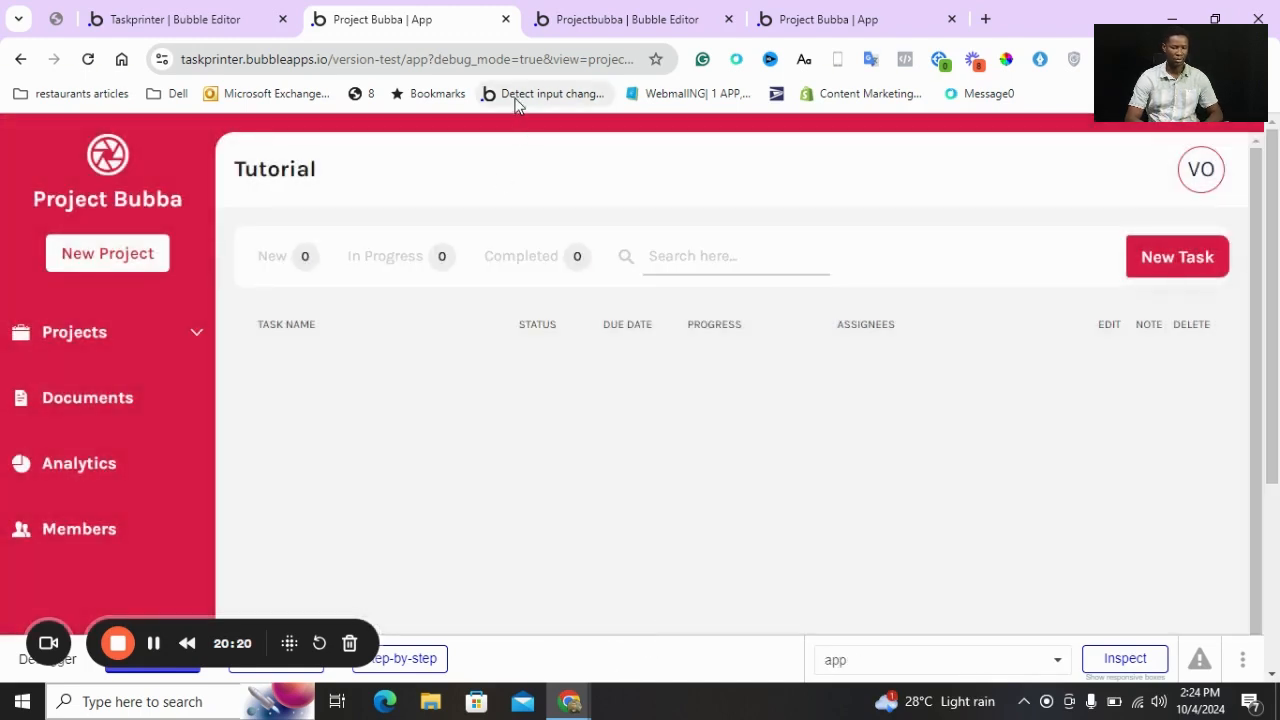
pyautogui.click(500, 59)
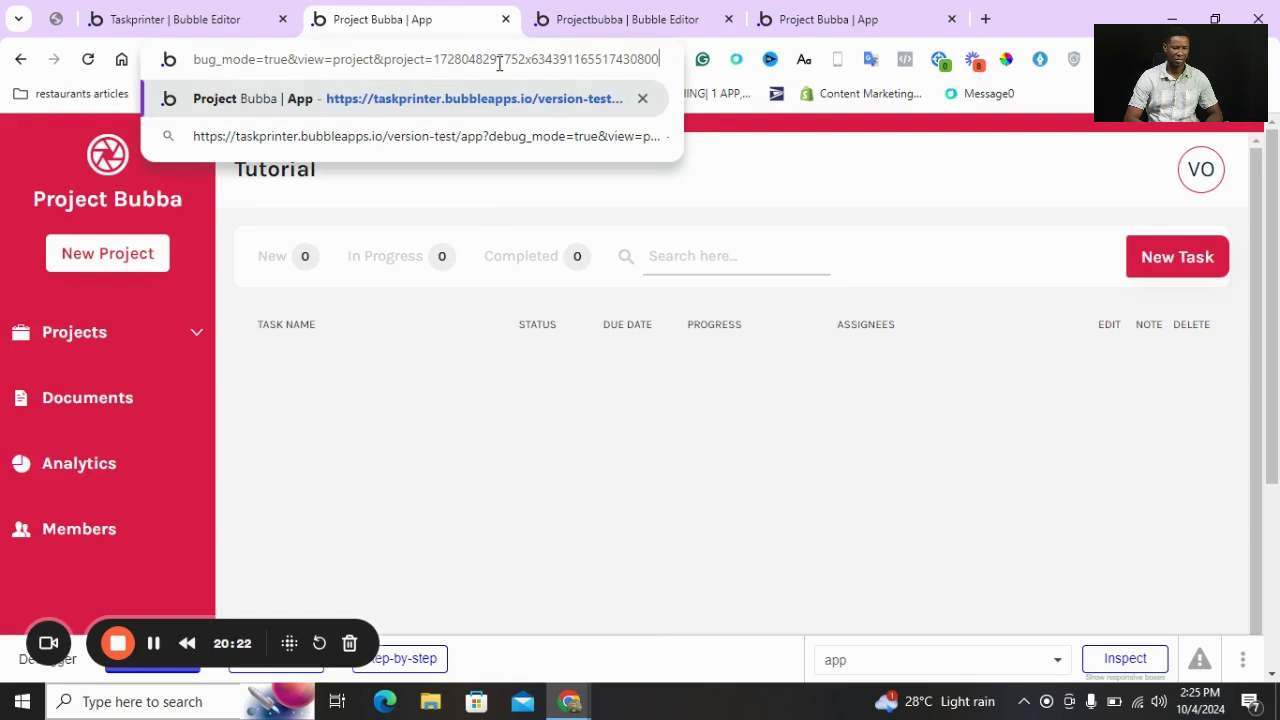
pyautogui.click(467, 375)
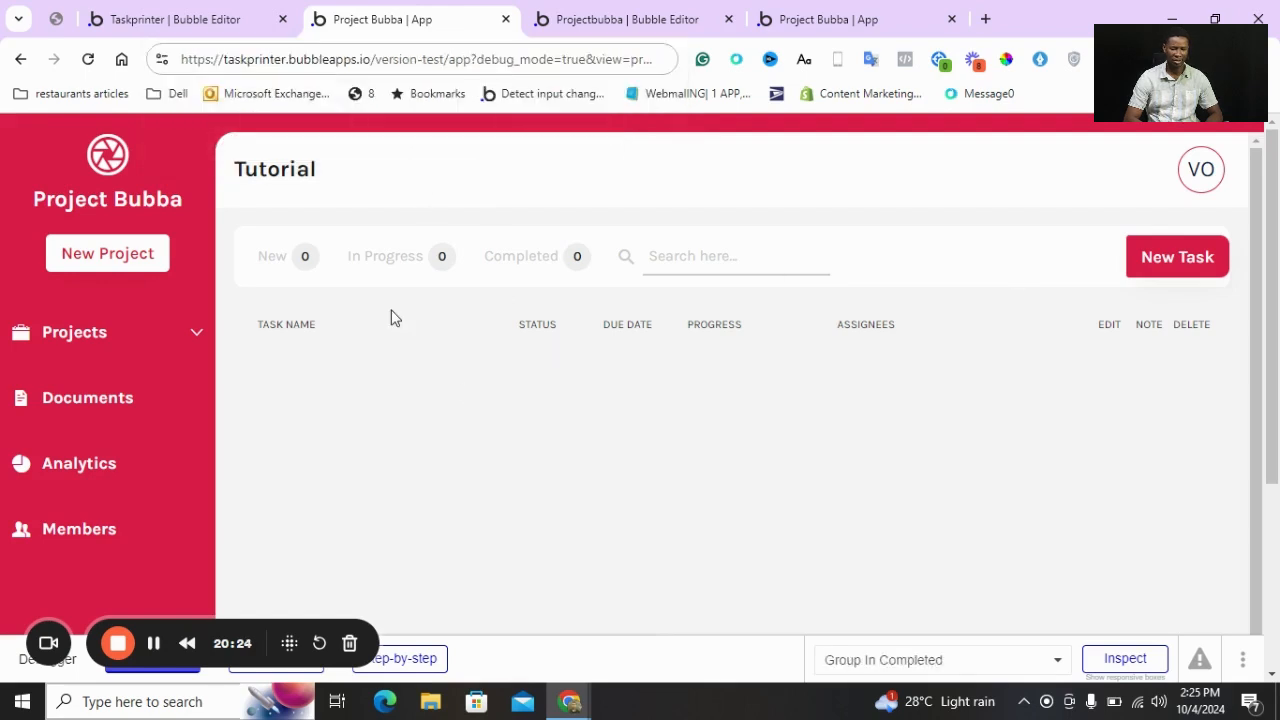
# Start a new task in the Tutorial project named "Video editing" with the description "Edit 2 new videos tomorrow"
pyautogui.click(1160, 258)
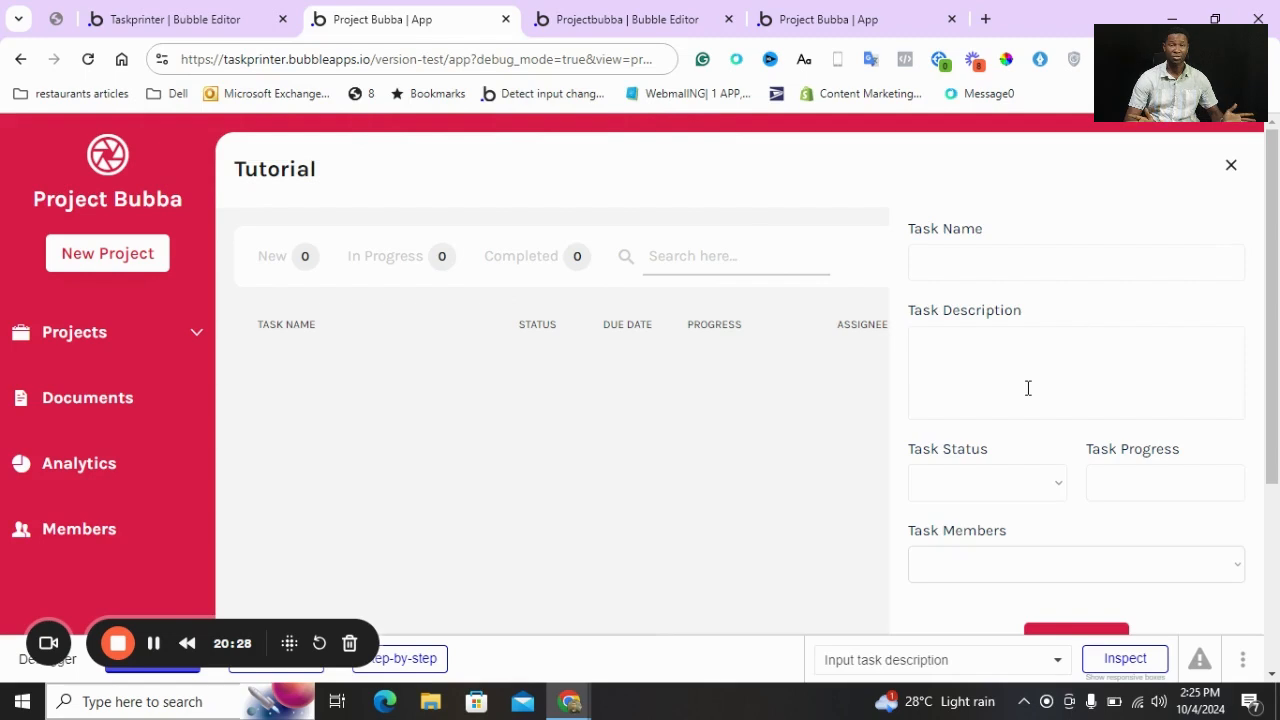
pyautogui.click(946, 269)
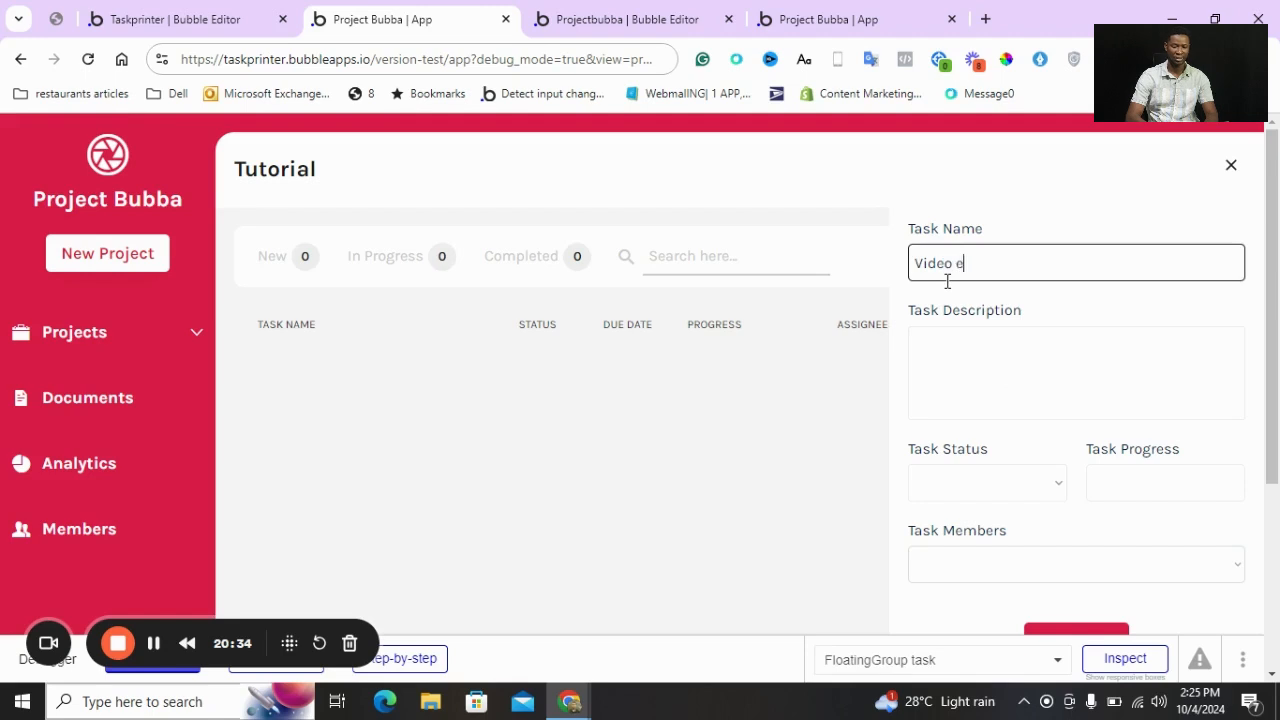
pyautogui.click(965, 358)
pyautogui.write('Edit n')
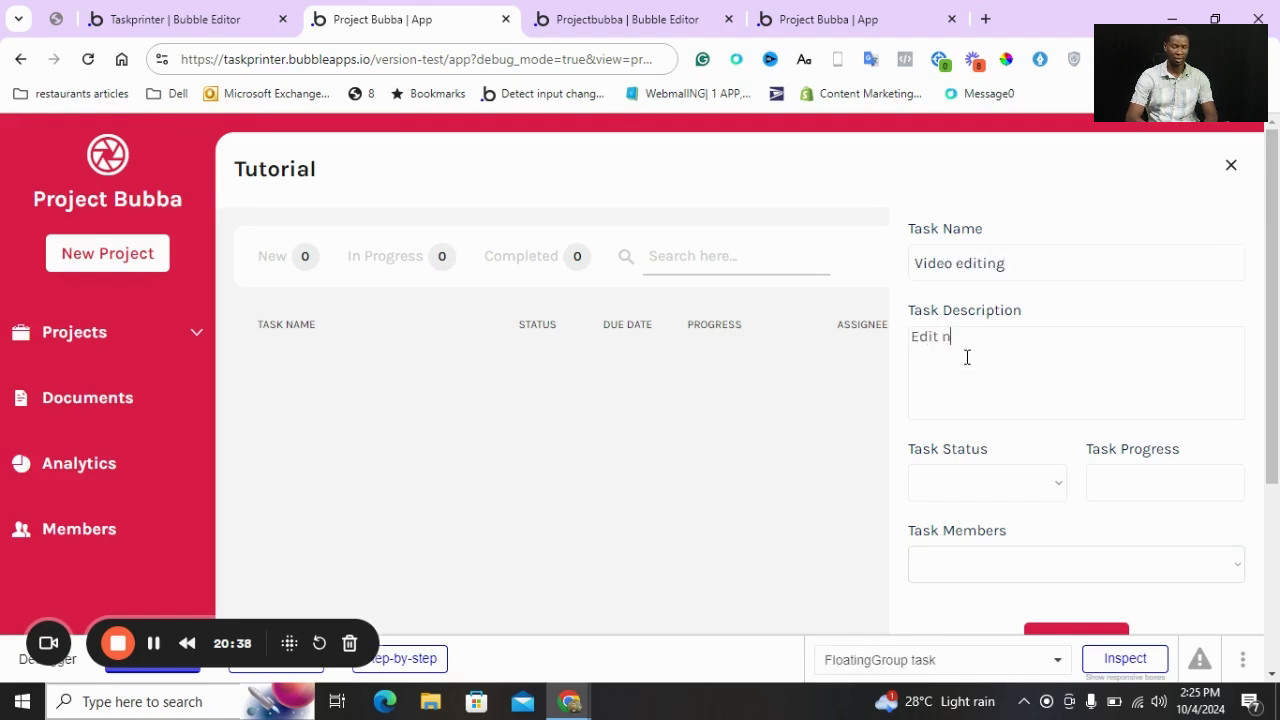
pyautogui.write(' now b')
pyautogui.press('BackSpace')
pyautogui.write('videos tomorrow')
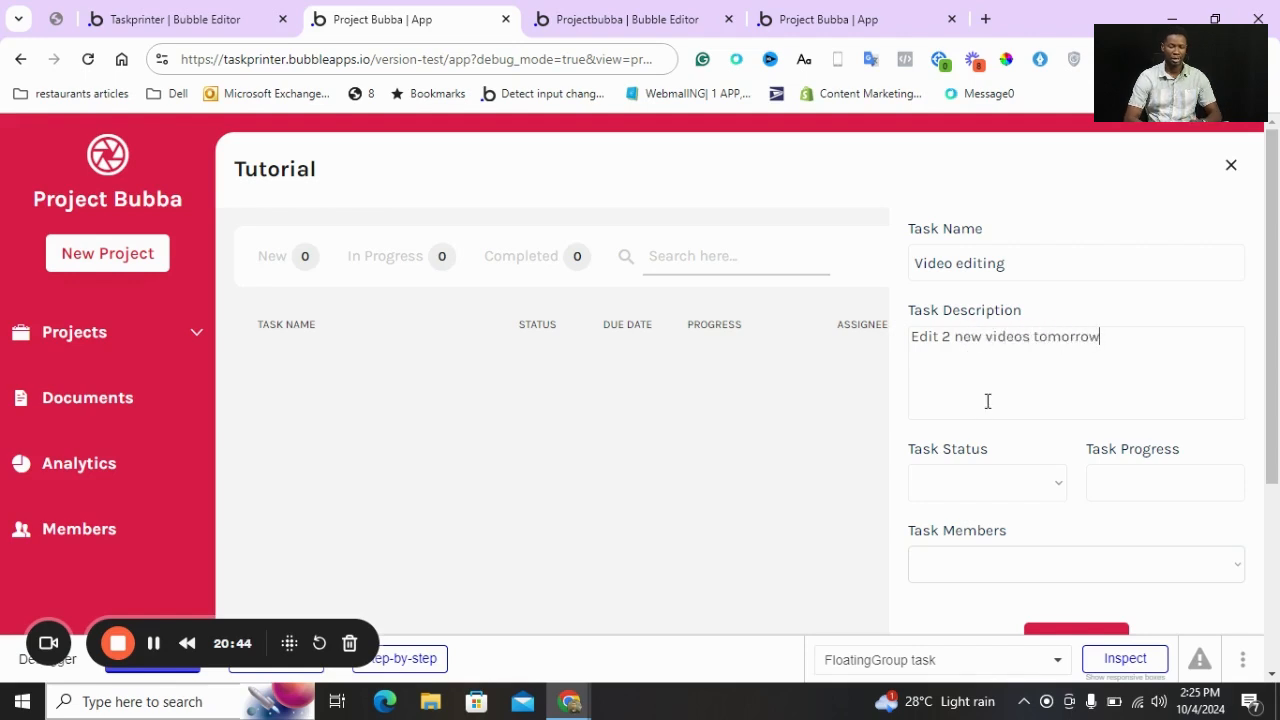
# Set the video editing task's status to New and progress to 5, assign the listed member, and create the task
pyautogui.scroll(-1, 987, 401)
pyautogui.click(969, 486)
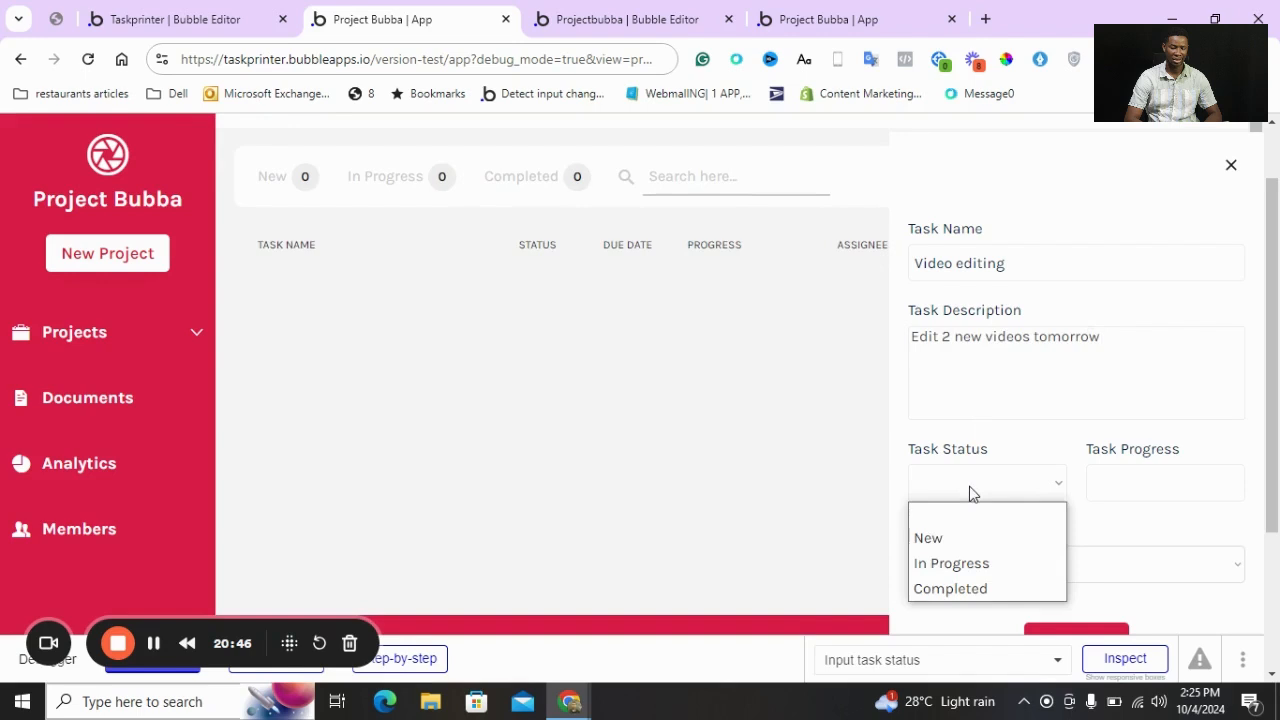
pyautogui.click(950, 542)
pyautogui.click(1149, 489)
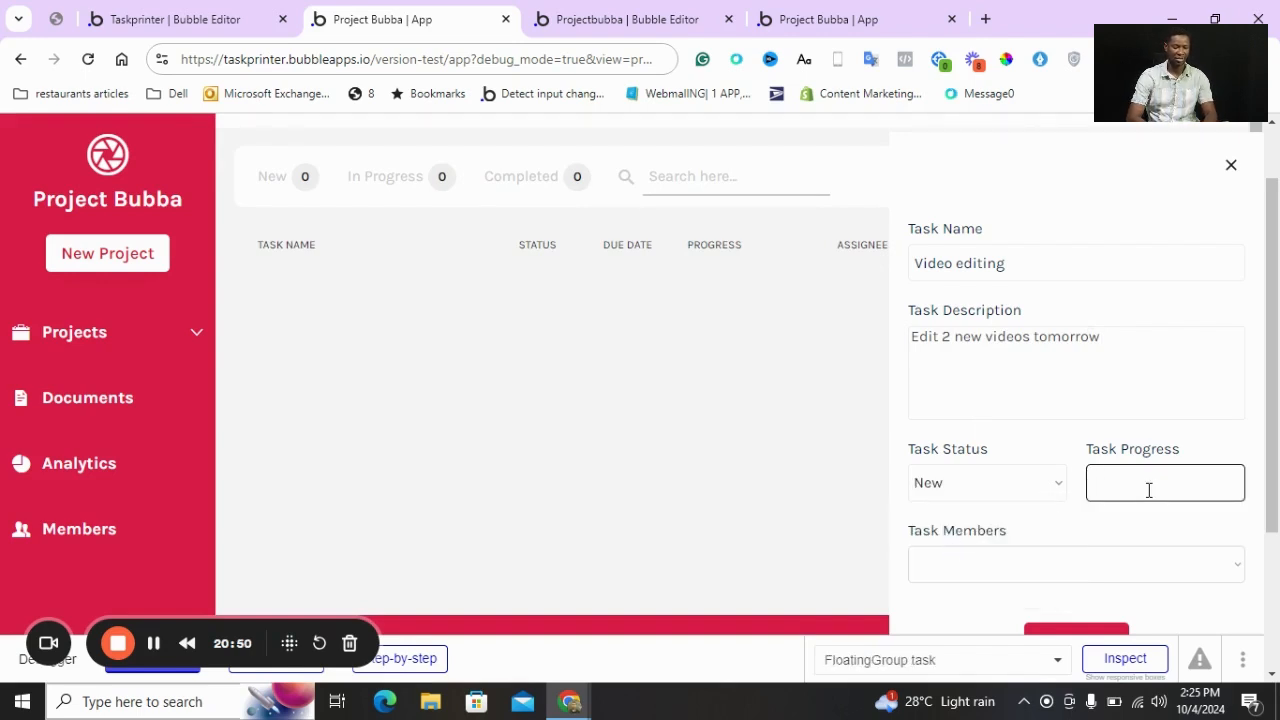
pyautogui.write('5')
pyautogui.scroll(-1, 1066, 526)
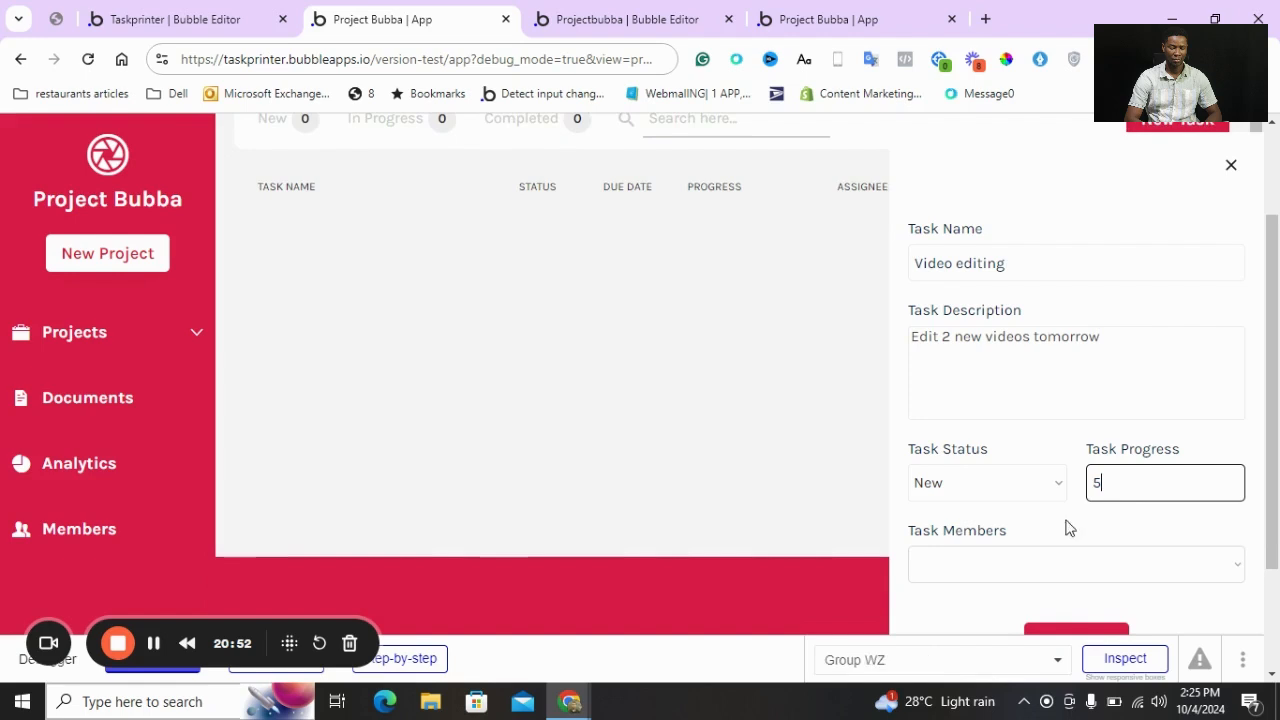
pyautogui.click(1031, 562)
pyautogui.click(971, 617)
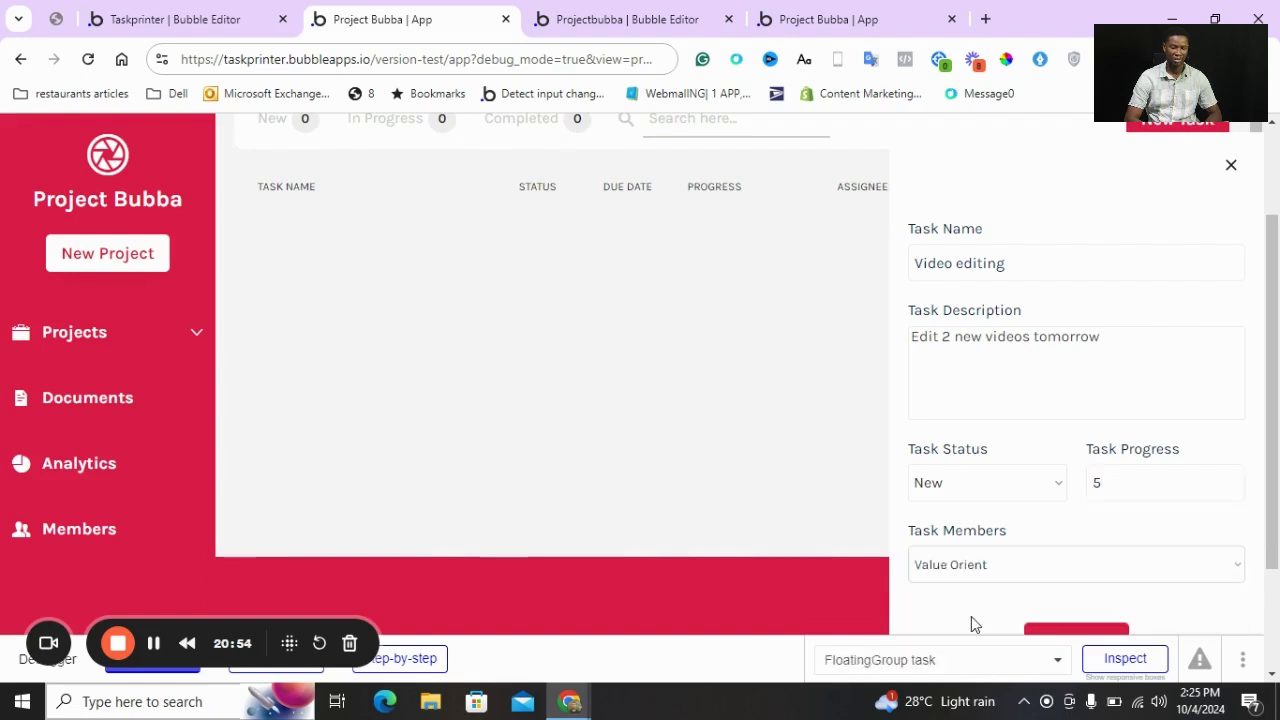
pyautogui.scroll(-3, 1071, 612)
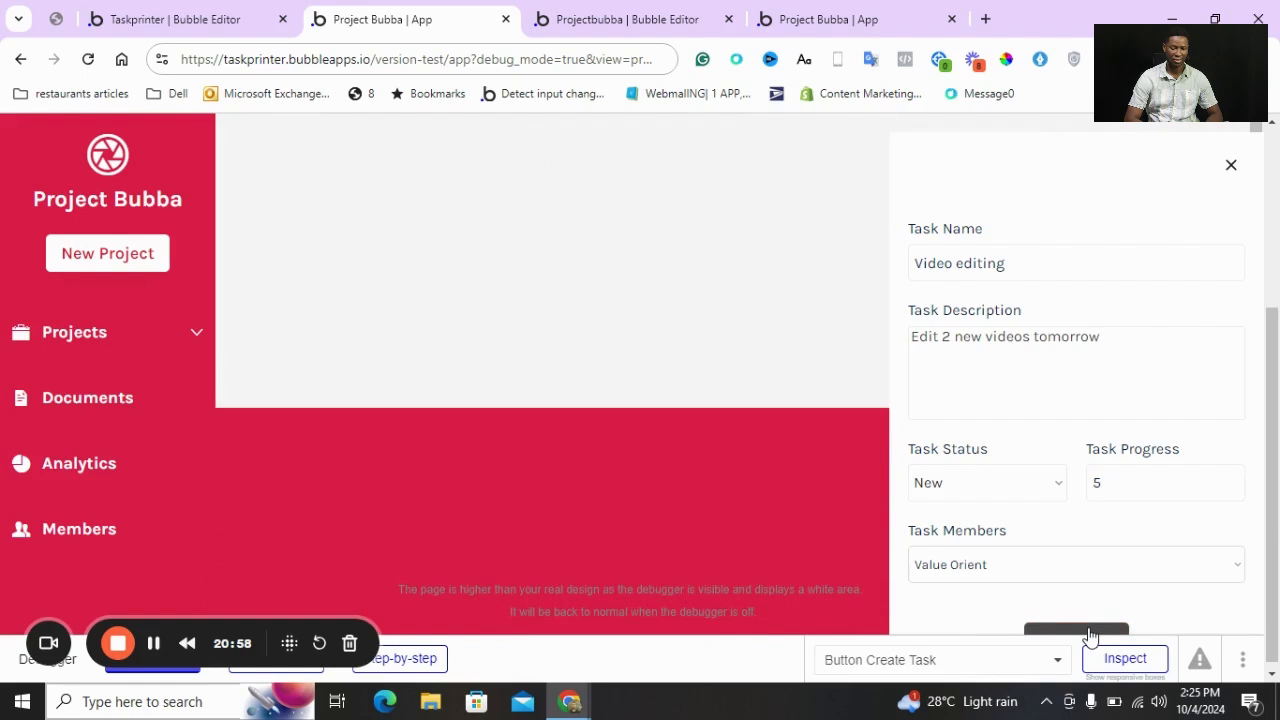
pyautogui.click(1090, 636)
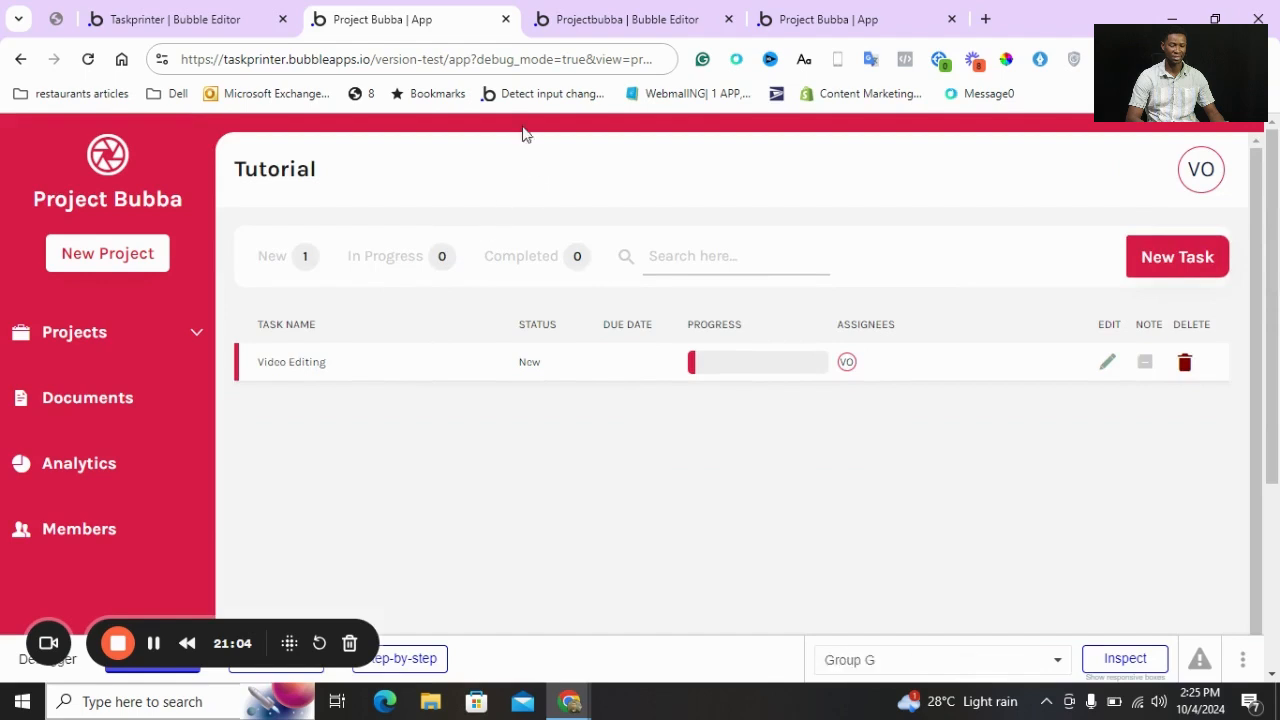
# Remove the debug_mode=true parameter from the preview page's URL and reload the page
pyautogui.moveTo(480, 59); pyautogui.dragTo(589, 62)
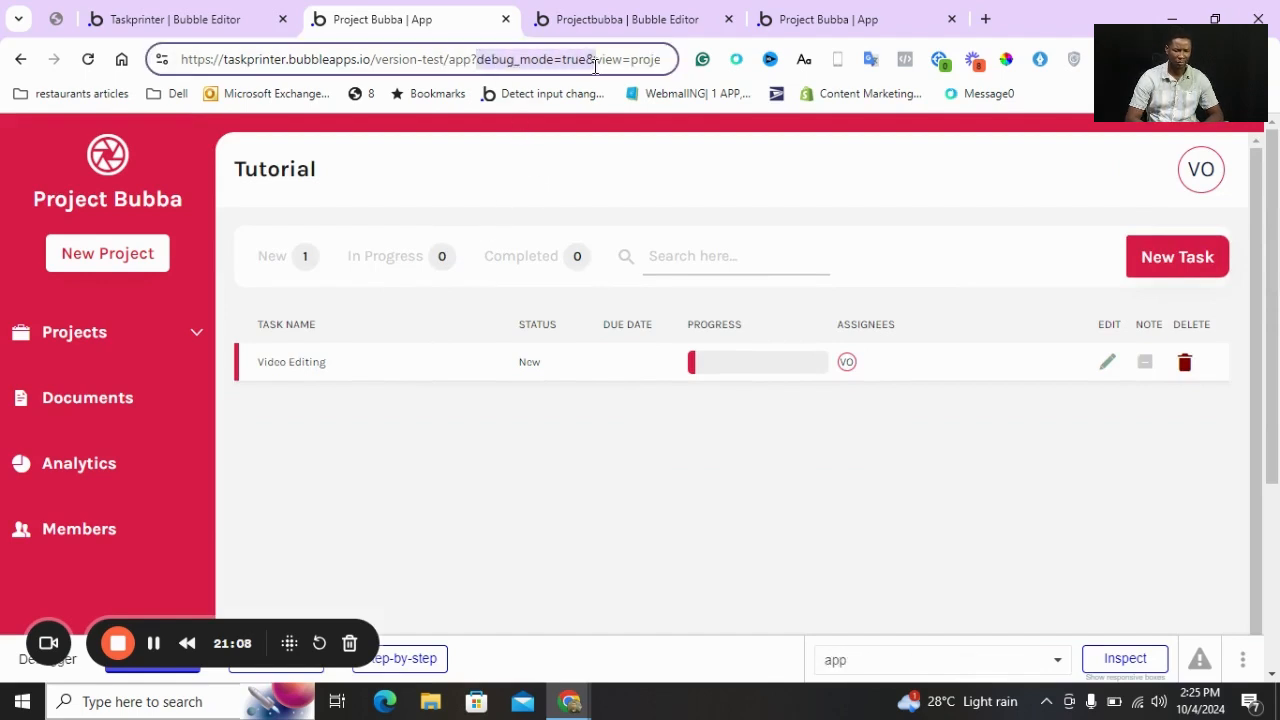
pyautogui.press('BackSpace')
pyautogui.press('Return')
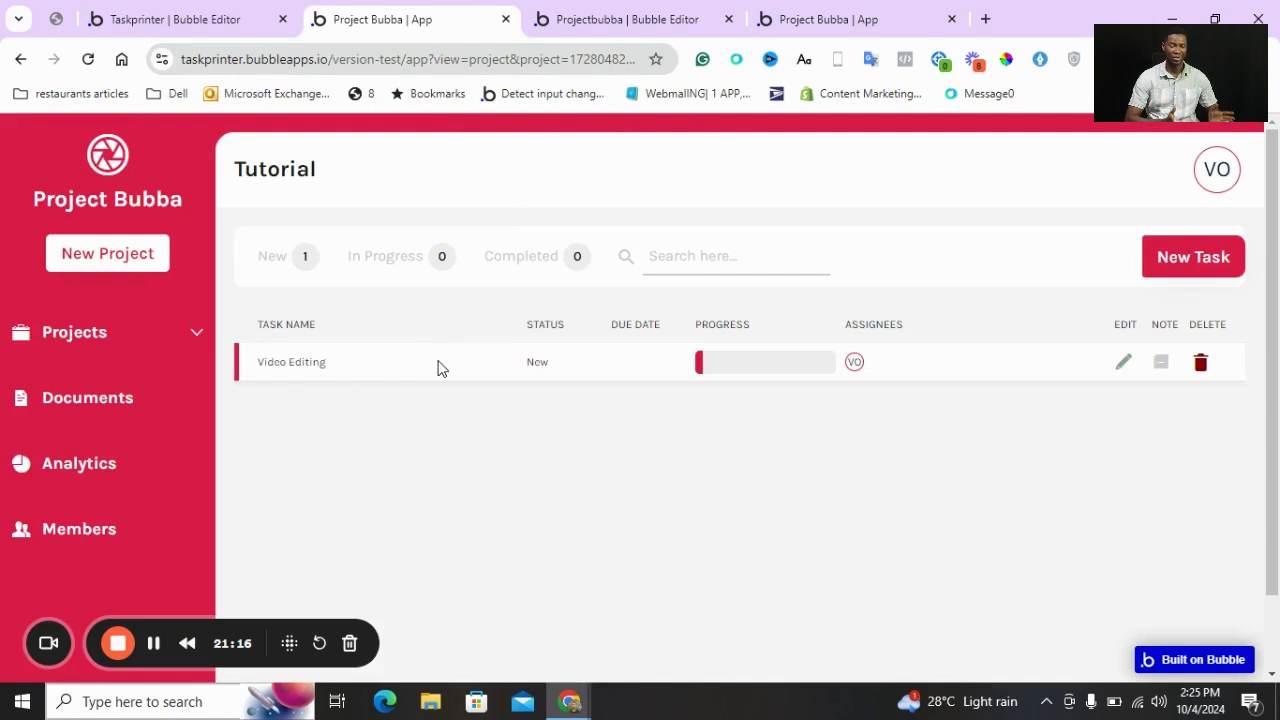
# Start another task named "Social media promotions" with the description "New flyers to be created"
pyautogui.click(1177, 262)
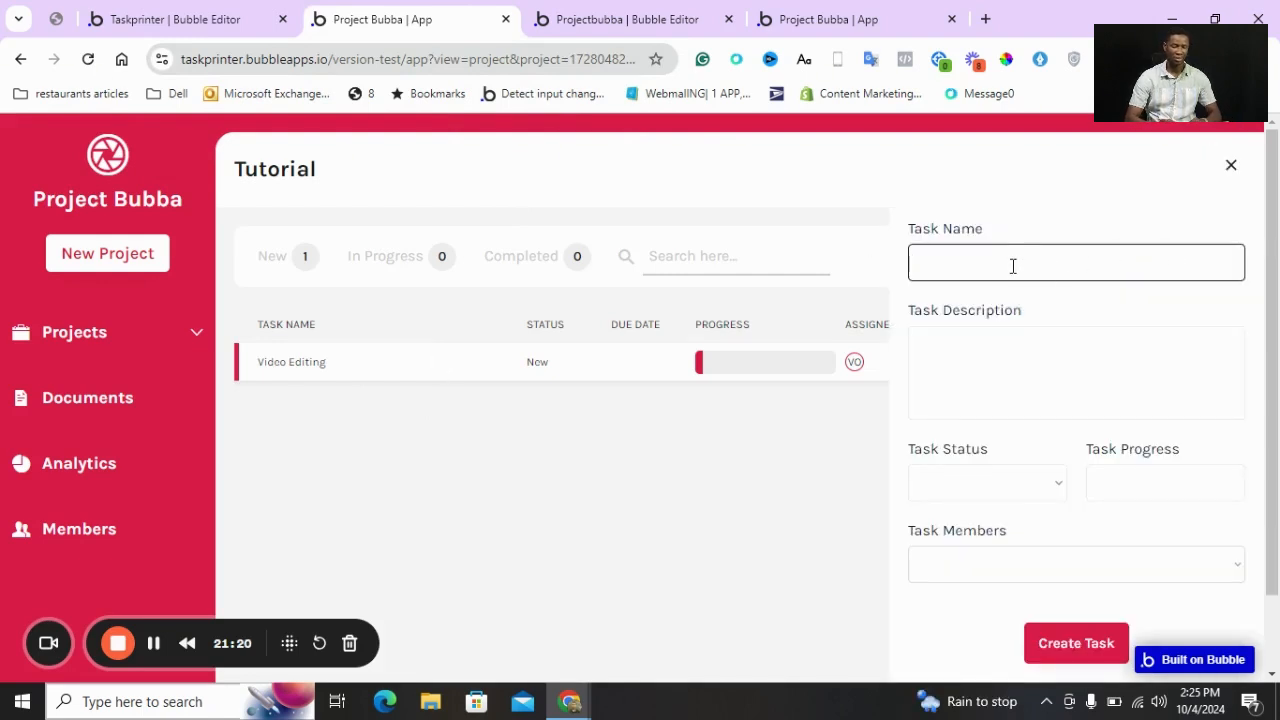
pyautogui.write('Soci')
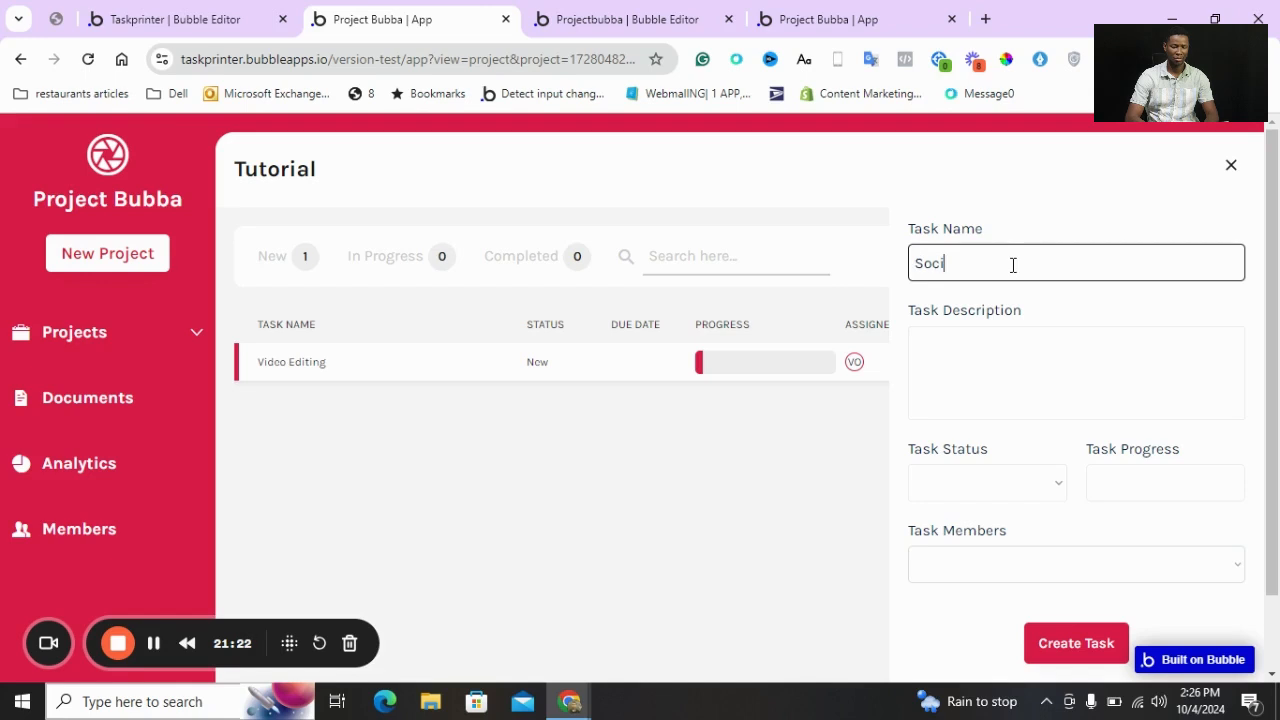
pyautogui.write('al media promotions')
pyautogui.hotkey('ctrl', '-')
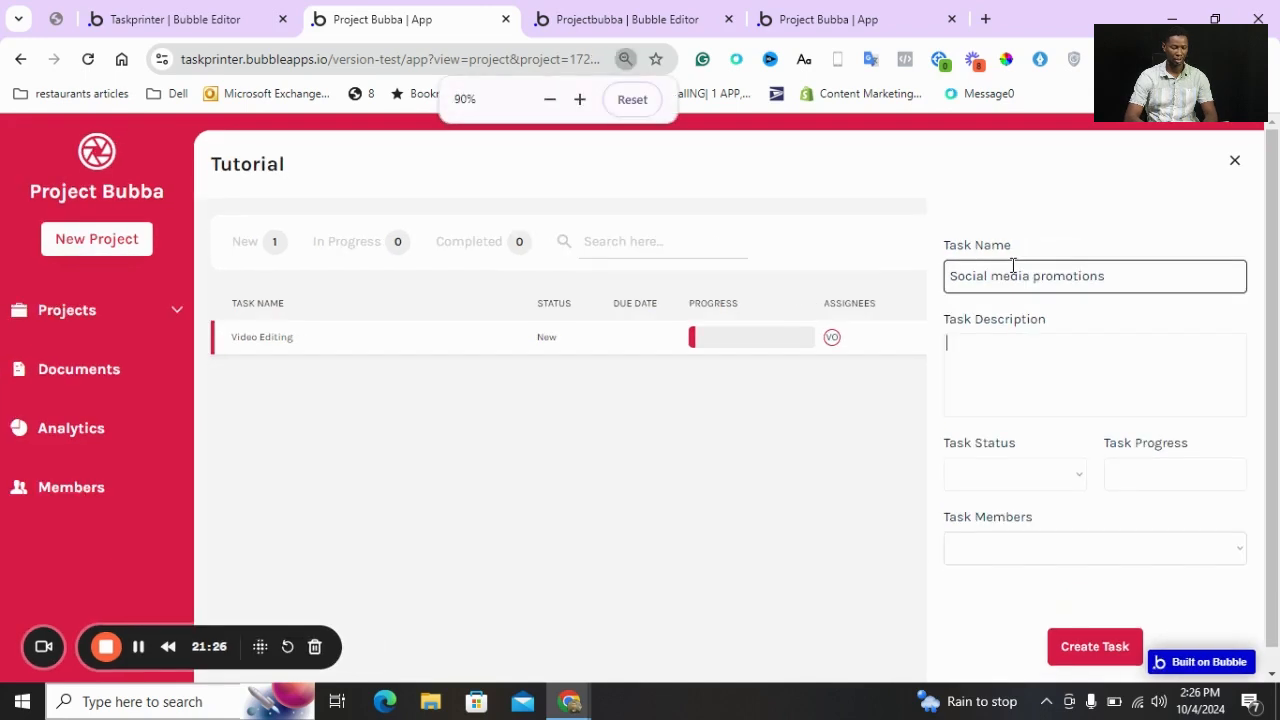
pyautogui.write('New ')
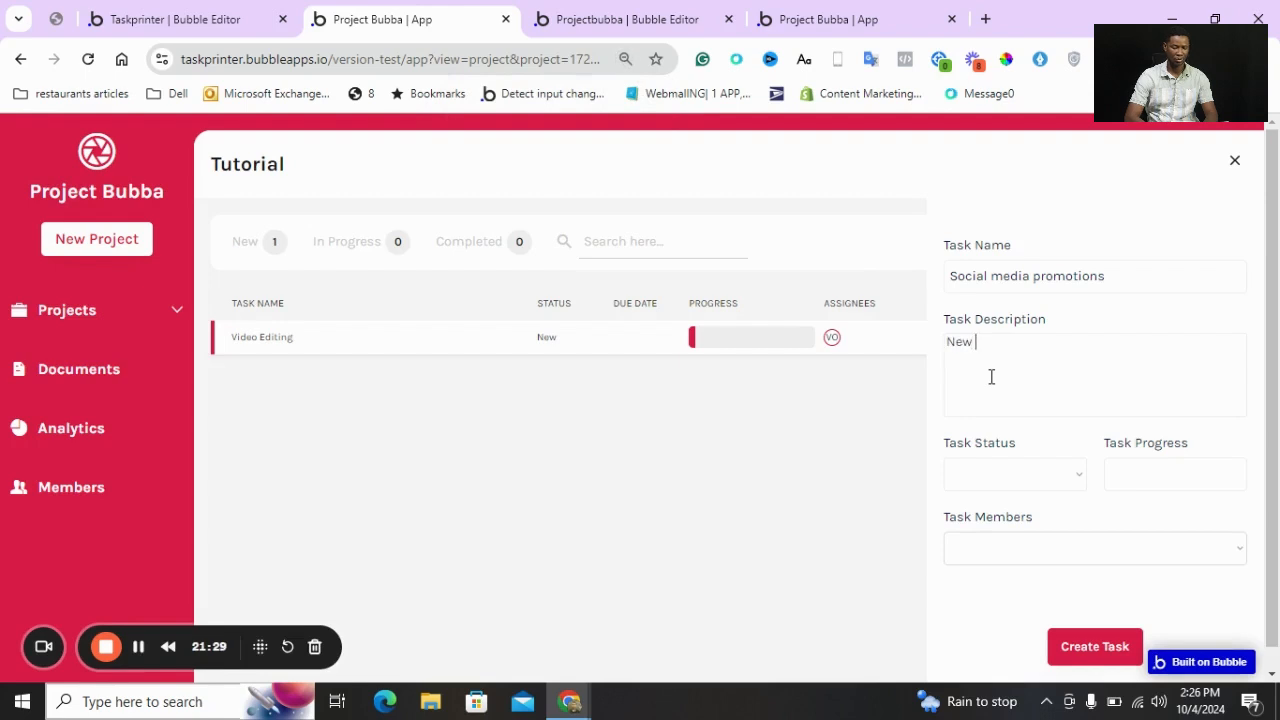
pyautogui.write('p')
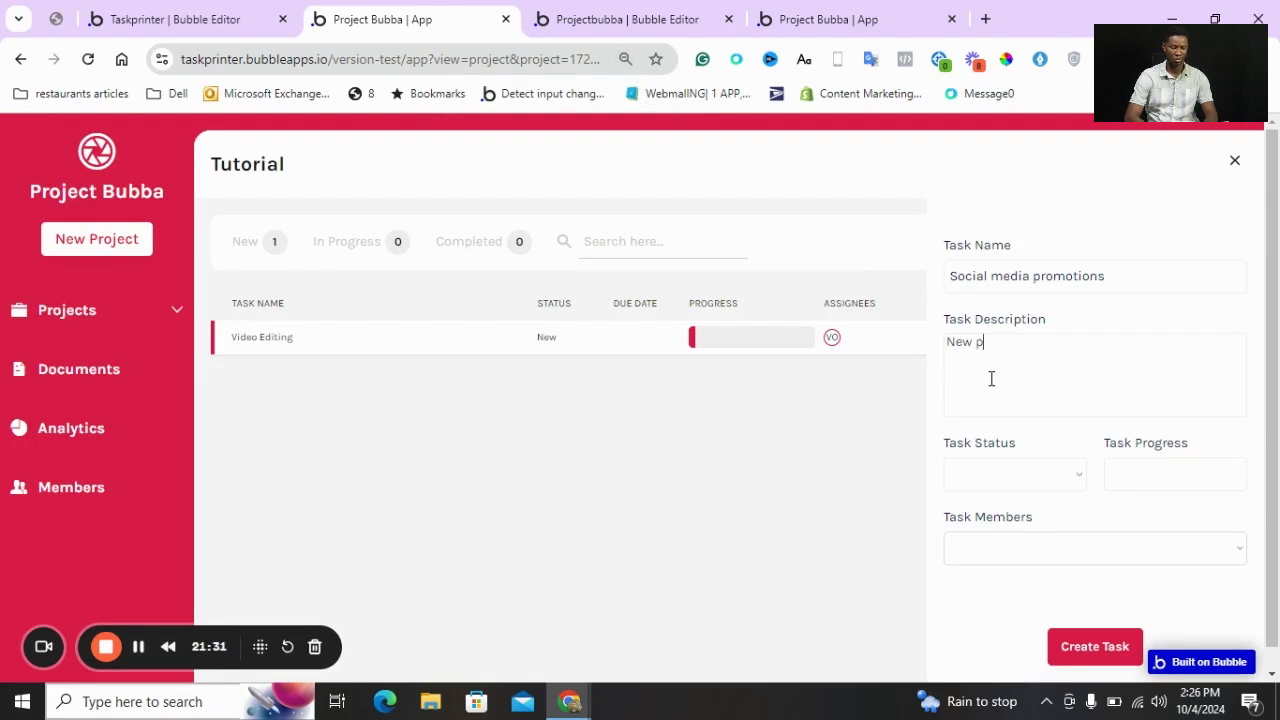
pyautogui.press('BackSpace')
pyautogui.write('flyers to be created')
# Set the social media task's status to In Progress and progress to 40, assign the listed member, and create the task
pyautogui.click(990, 470)
pyautogui.click(988, 549)
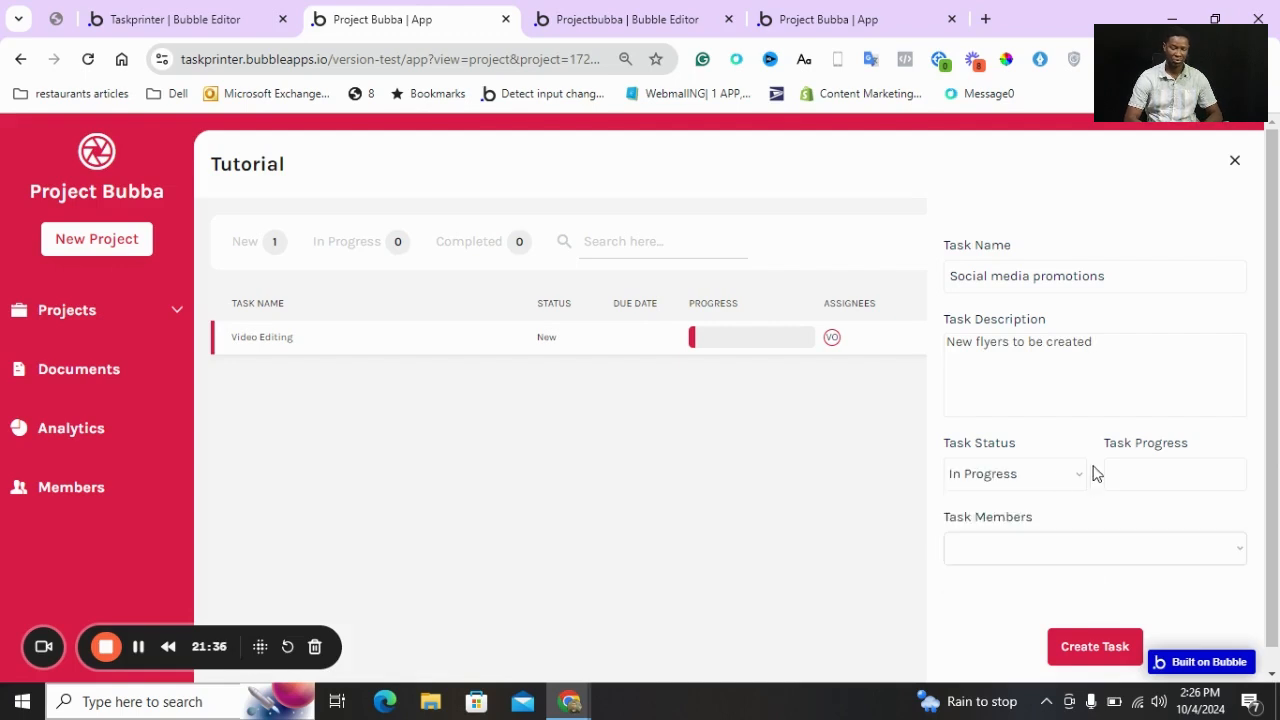
pyautogui.click(1123, 469)
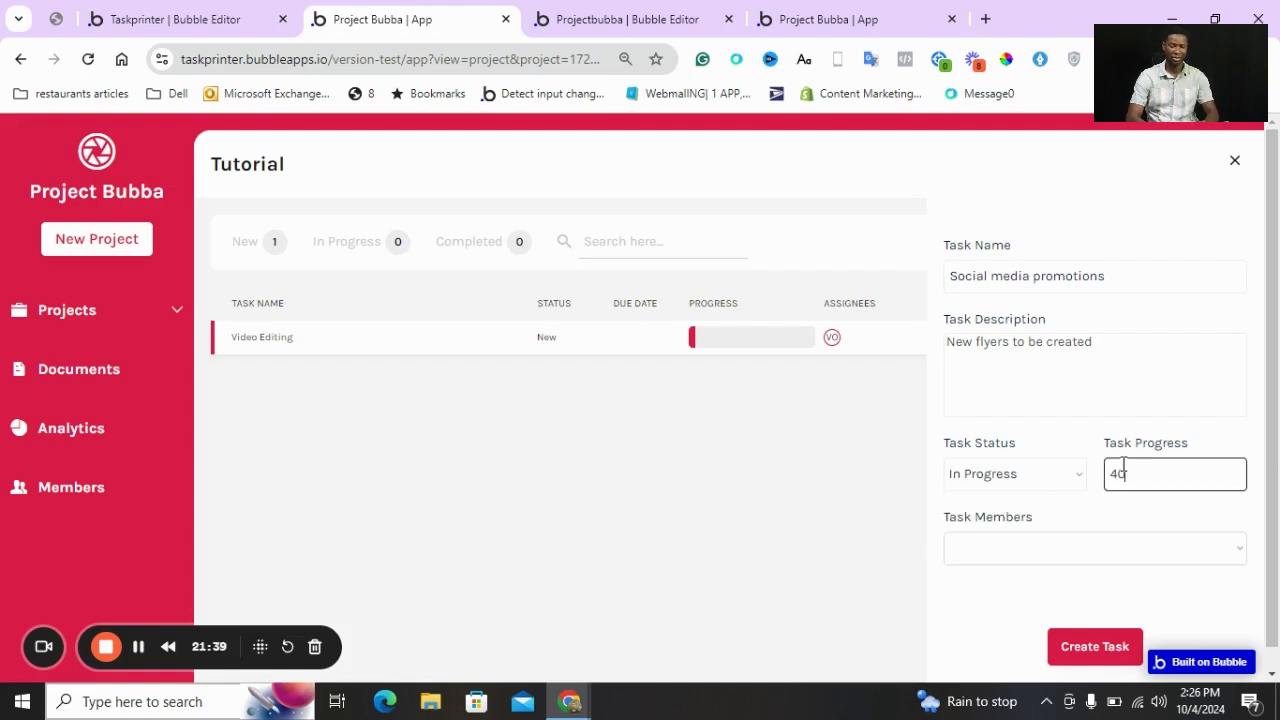
pyautogui.click(1080, 549)
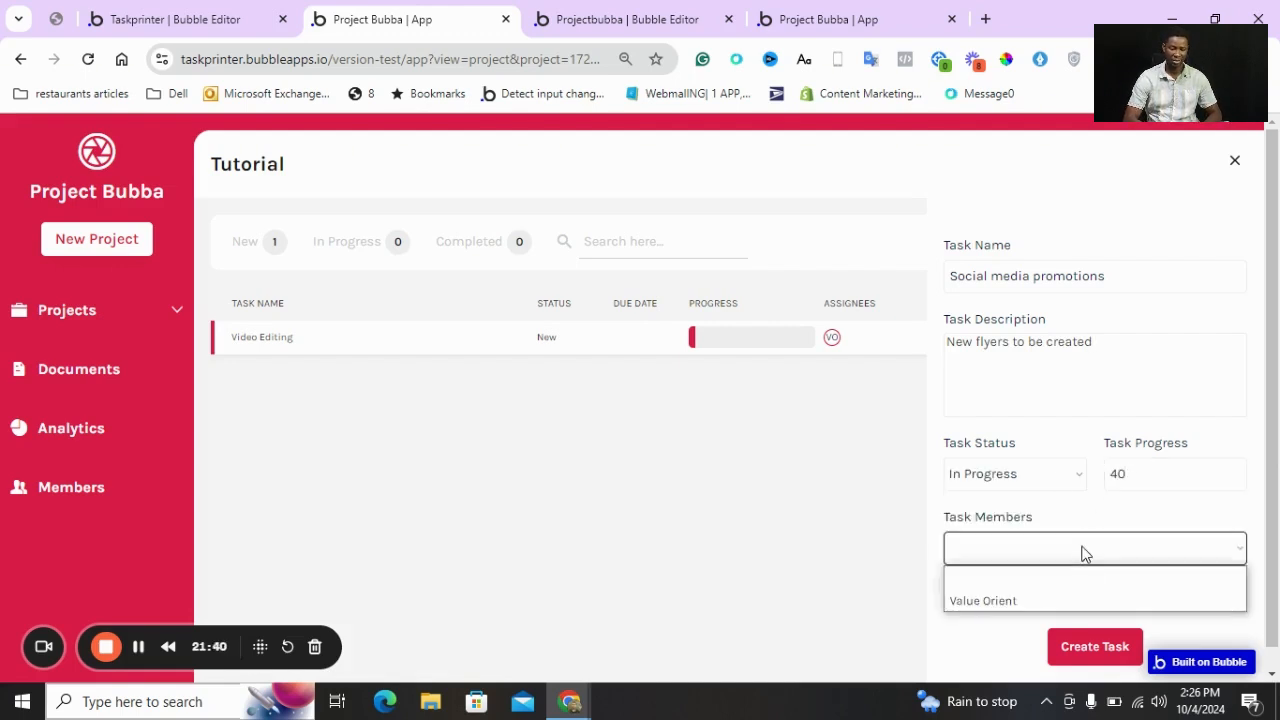
pyautogui.click(1024, 603)
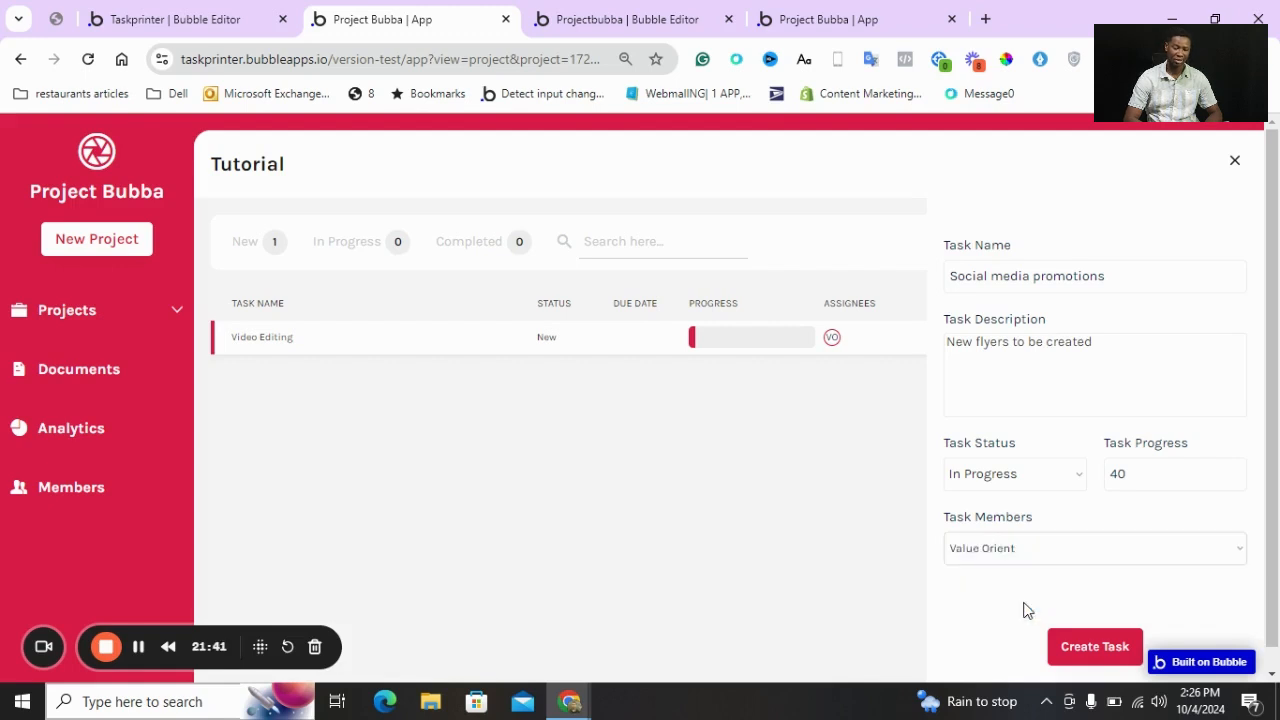
pyautogui.click(1085, 648)
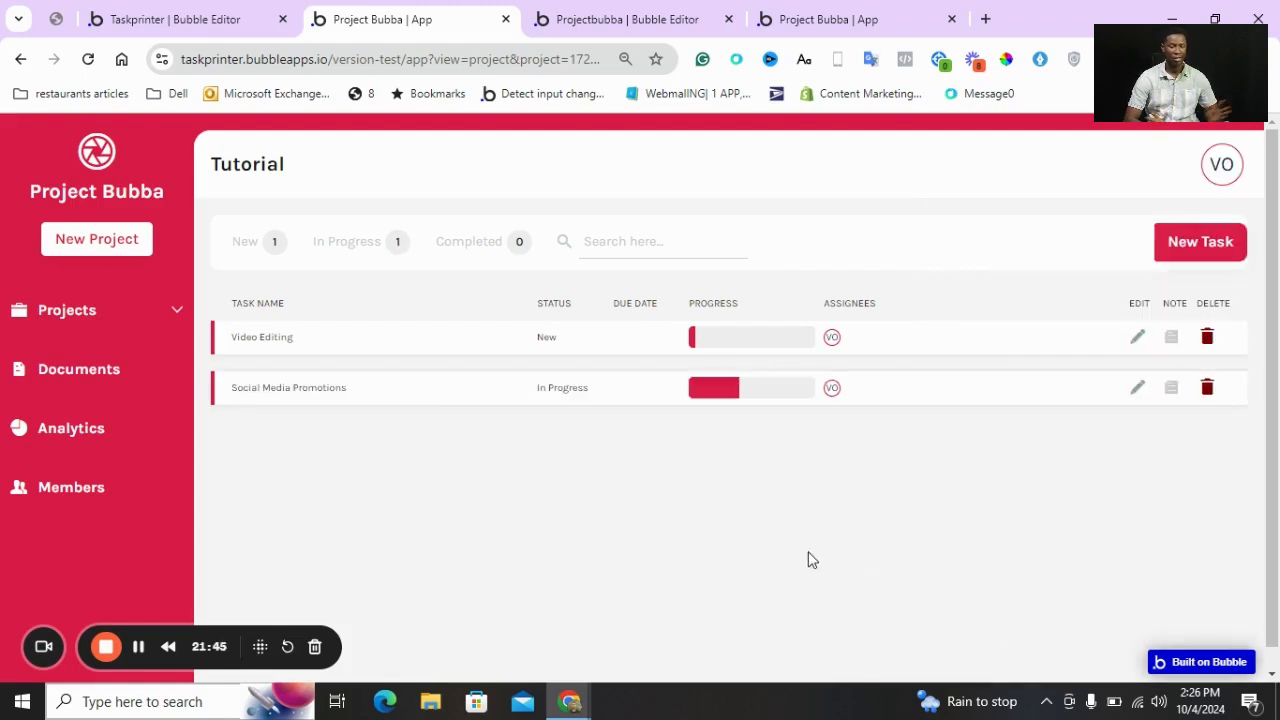